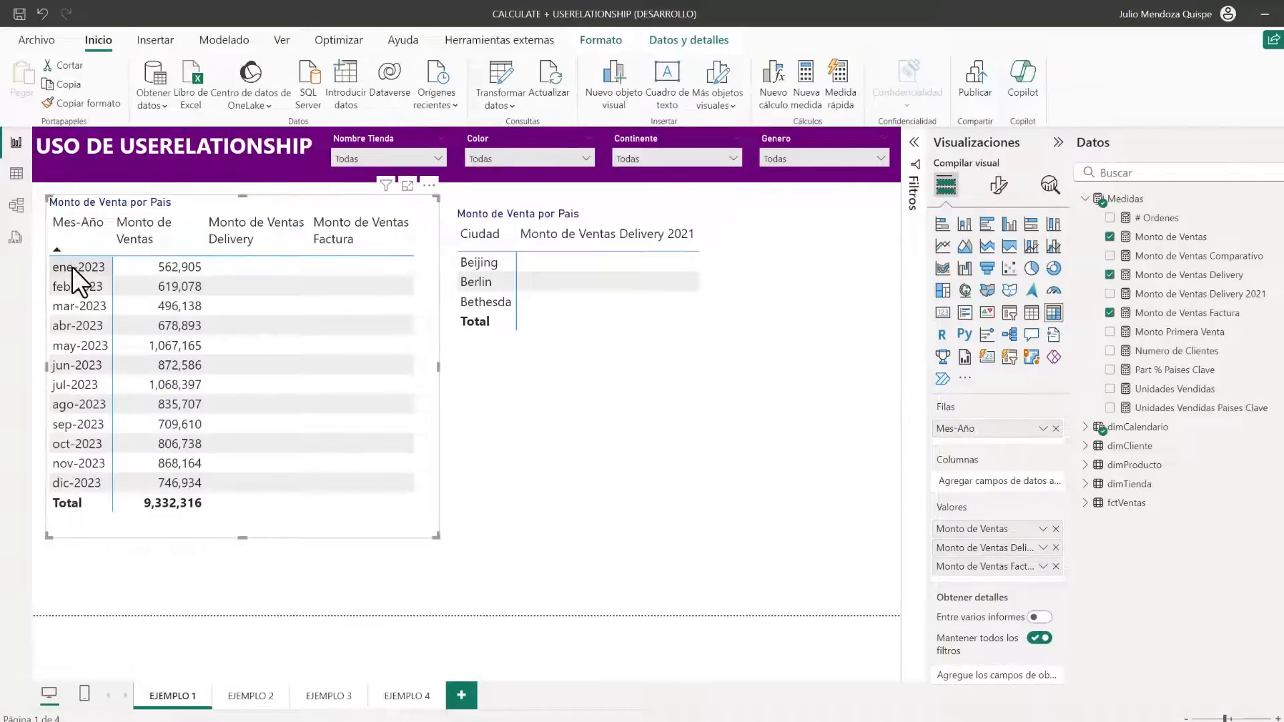
# Create inactive one-to-many relationships from dimCalendario's Fecha to both Fecha Delivery and Fecha Facturacion in fctVentas
pyautogui.click(16, 205)
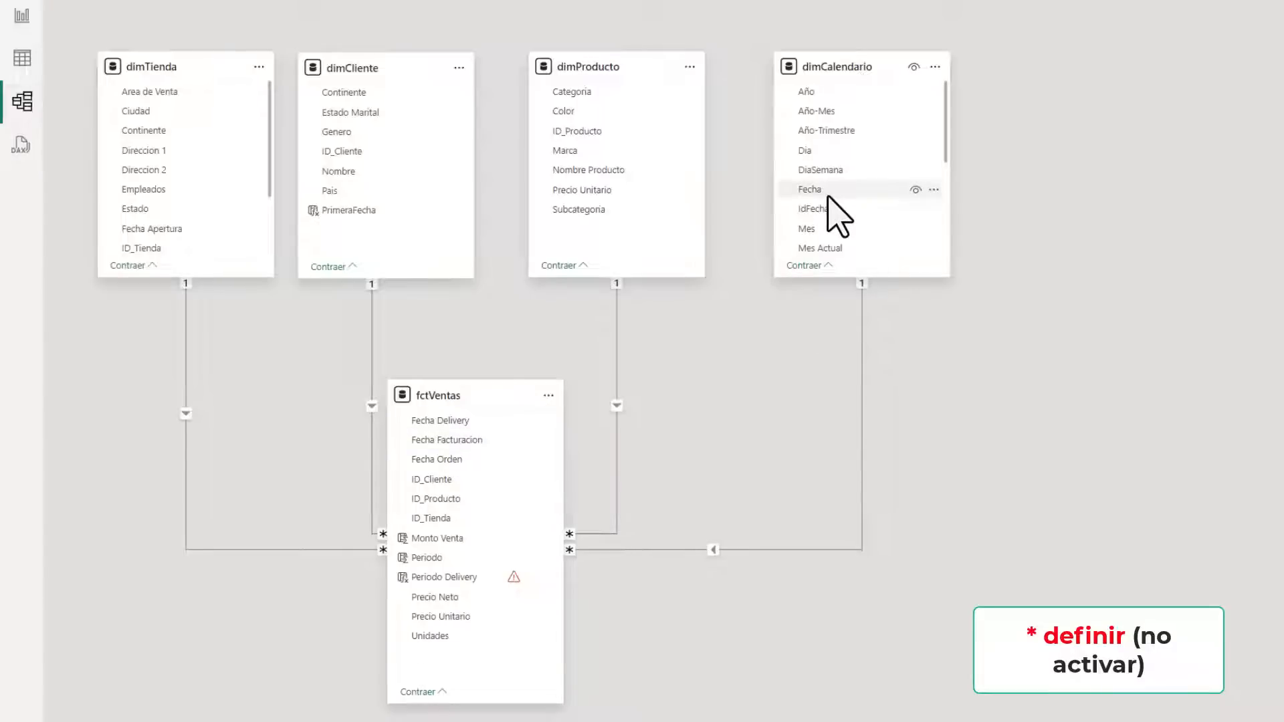
pyautogui.moveTo(836, 196); pyautogui.dragTo(460, 424)
pyautogui.click(1114, 688)
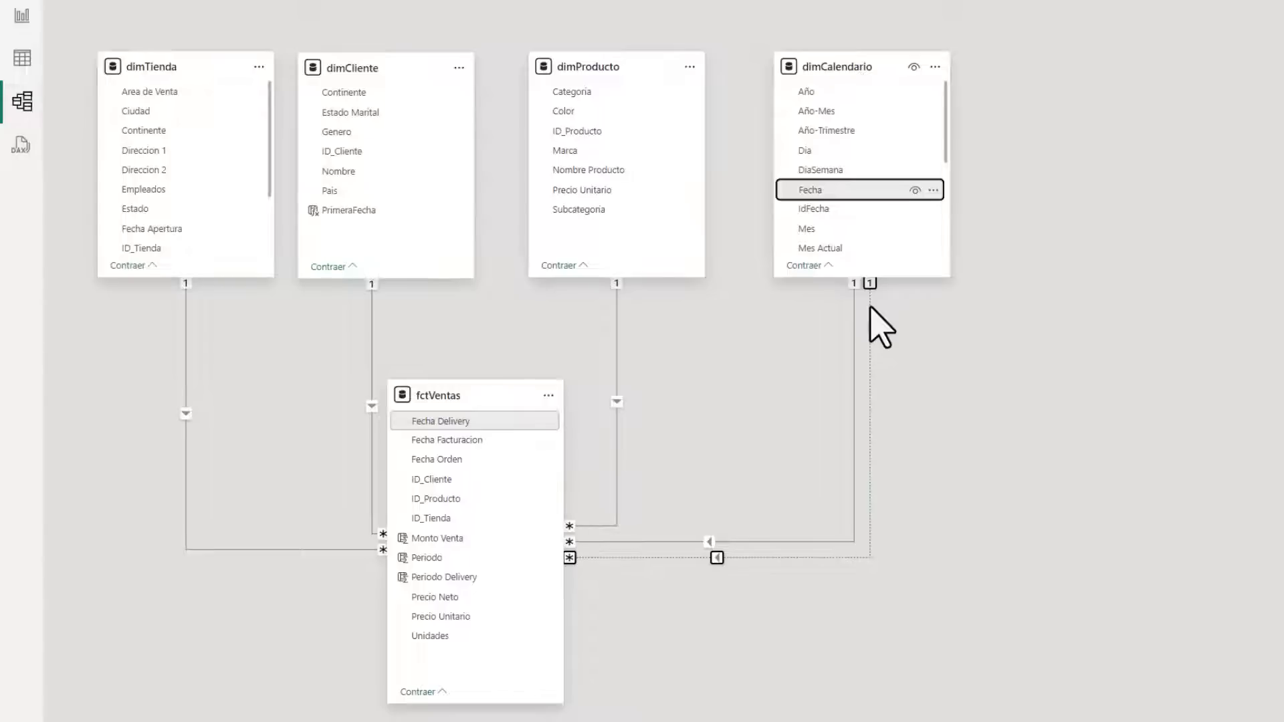
pyautogui.moveTo(815, 198); pyautogui.dragTo(463, 441)
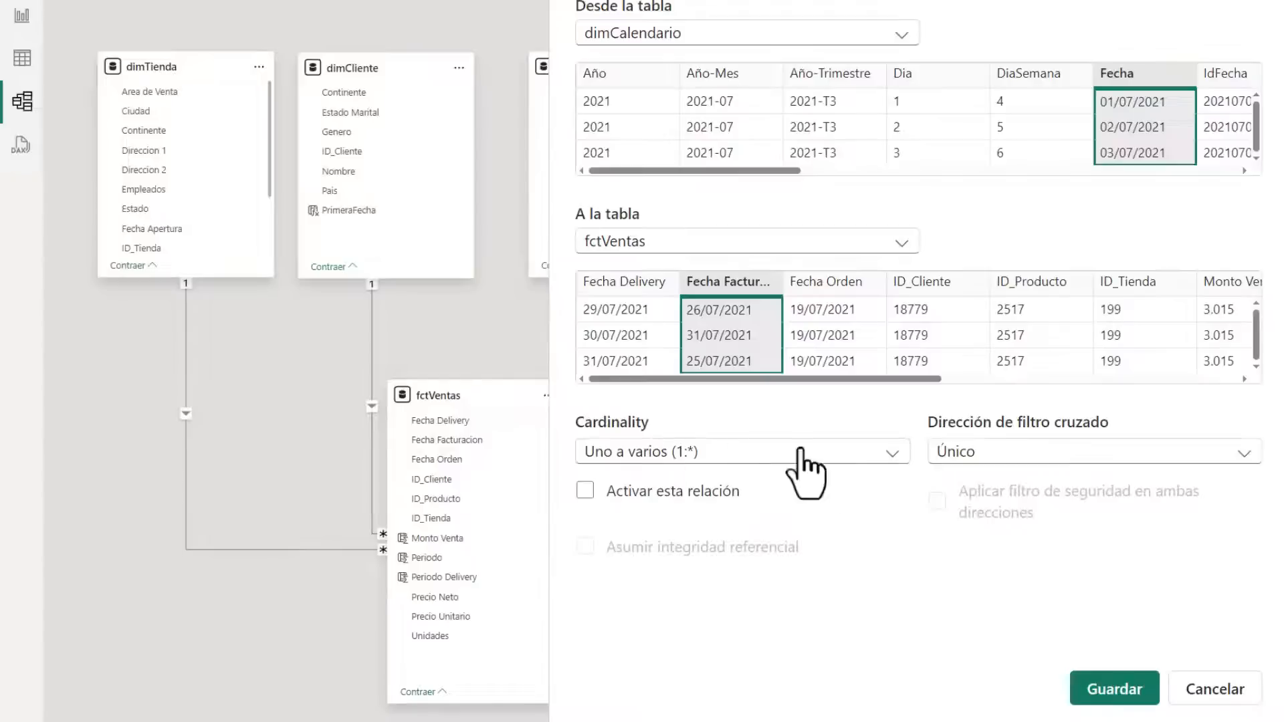
pyautogui.click(1156, 695)
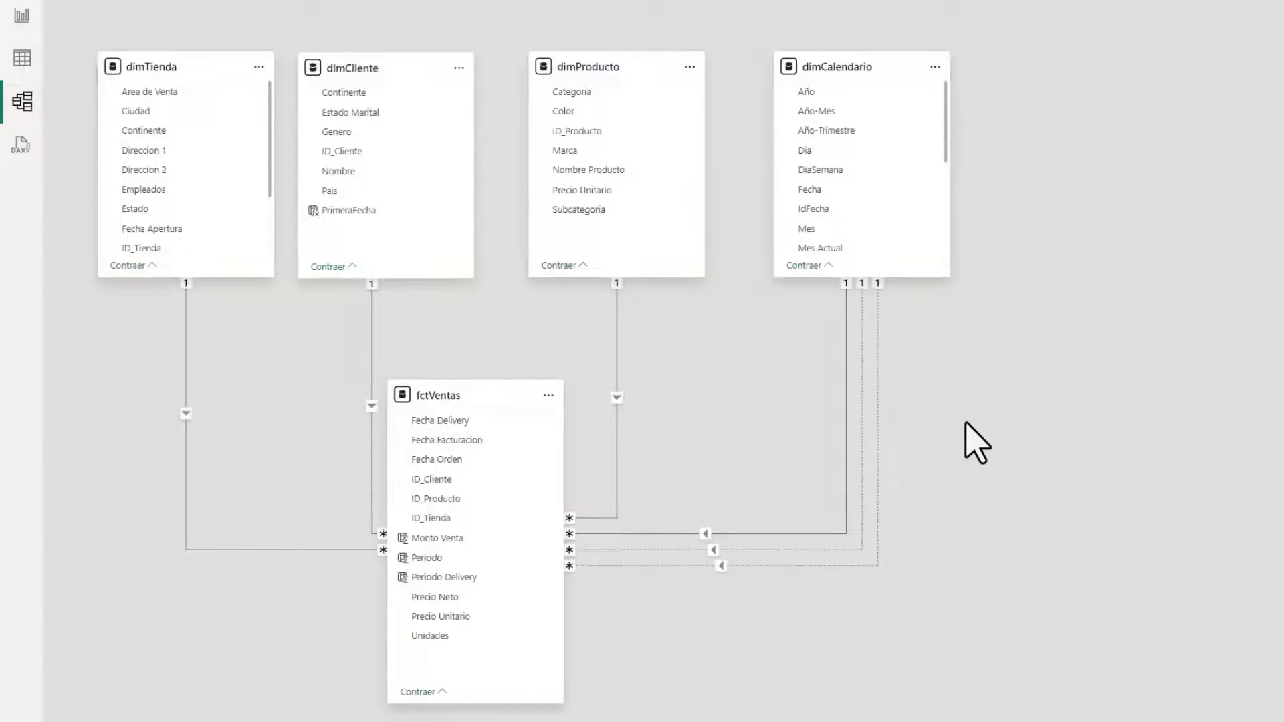
# In the report view, start redefining the Monto de Ventas Delivery measure as a CALCULATE with [Monto de Ventas] as its expression
pyautogui.click(22, 15)
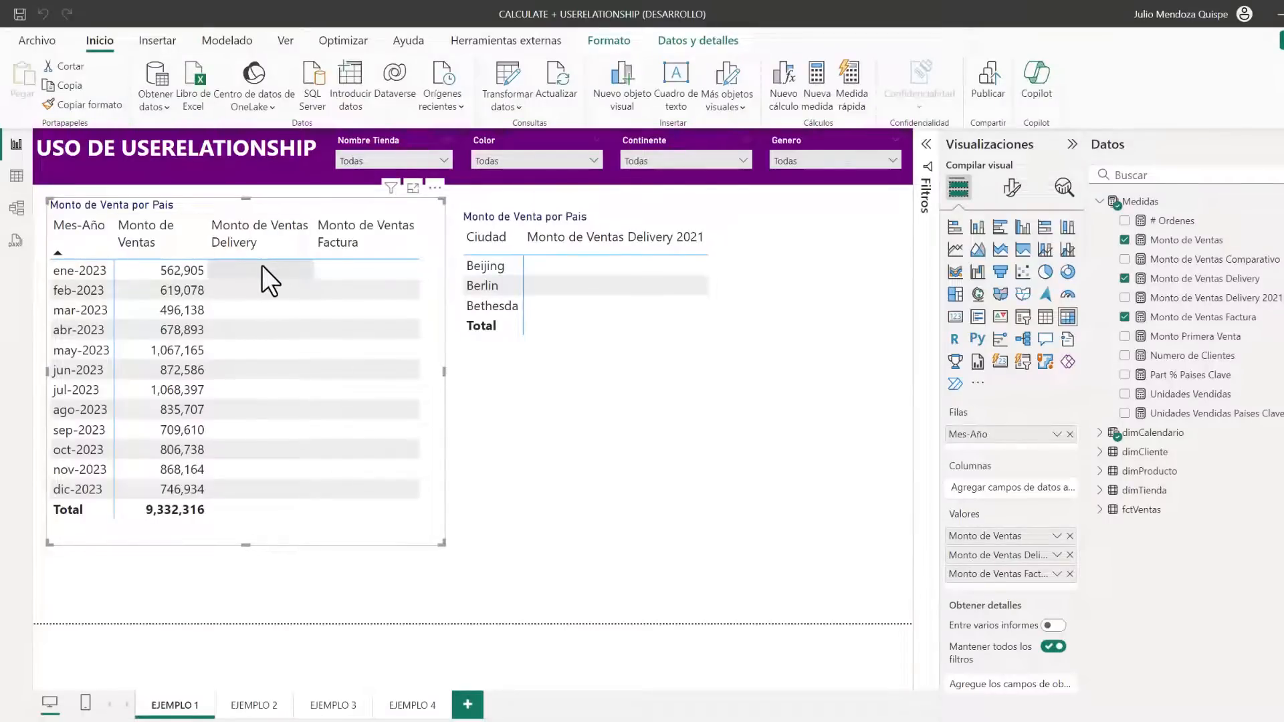
pyautogui.click(583, 455)
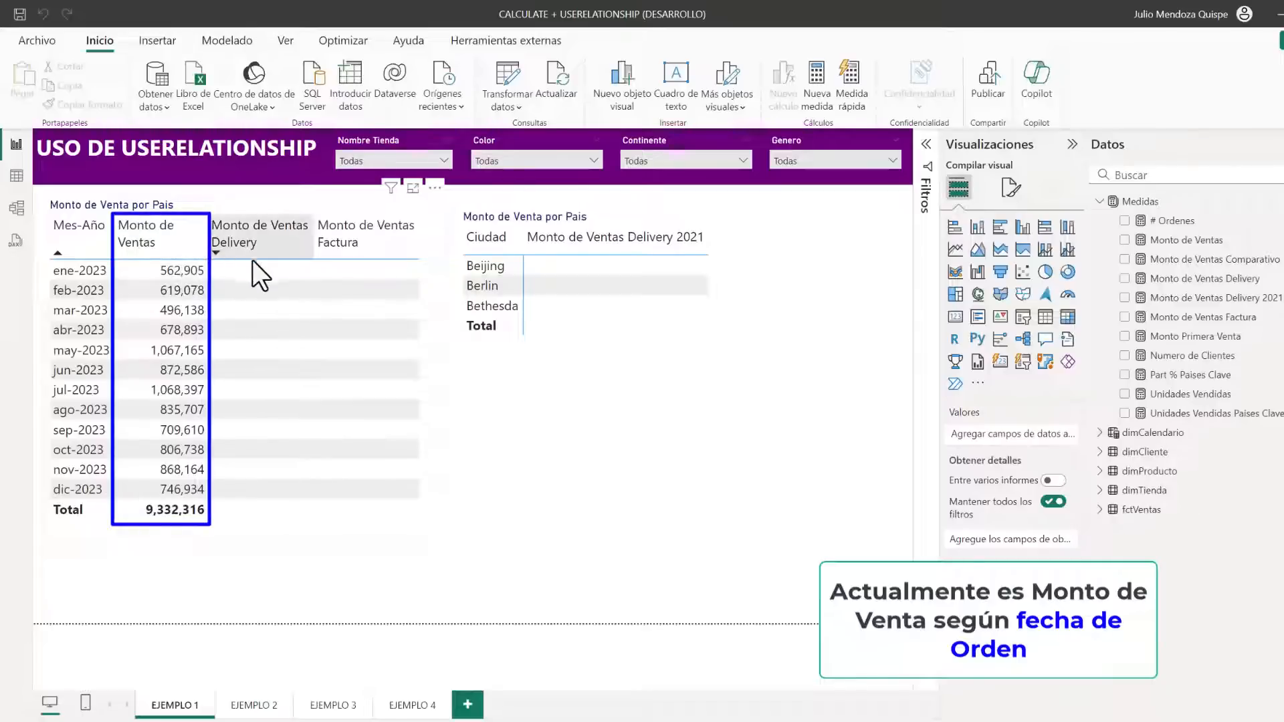
pyautogui.click(443, 325)
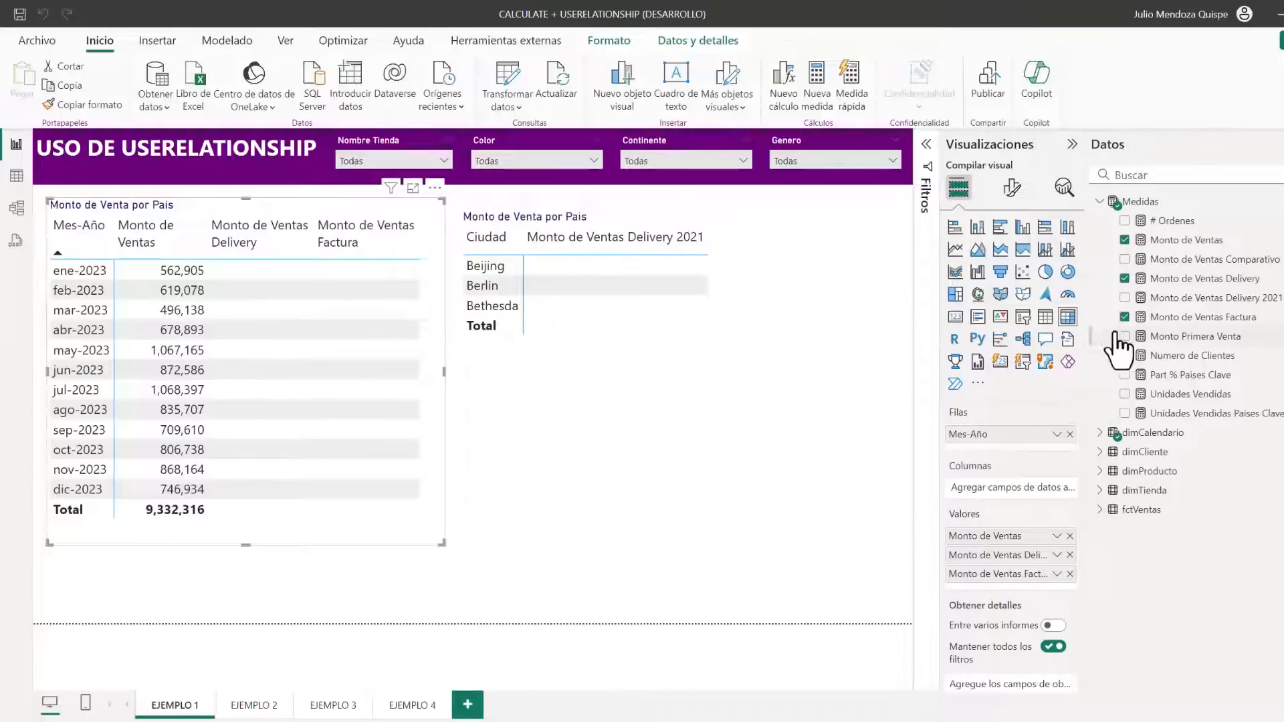
pyautogui.click(1187, 278)
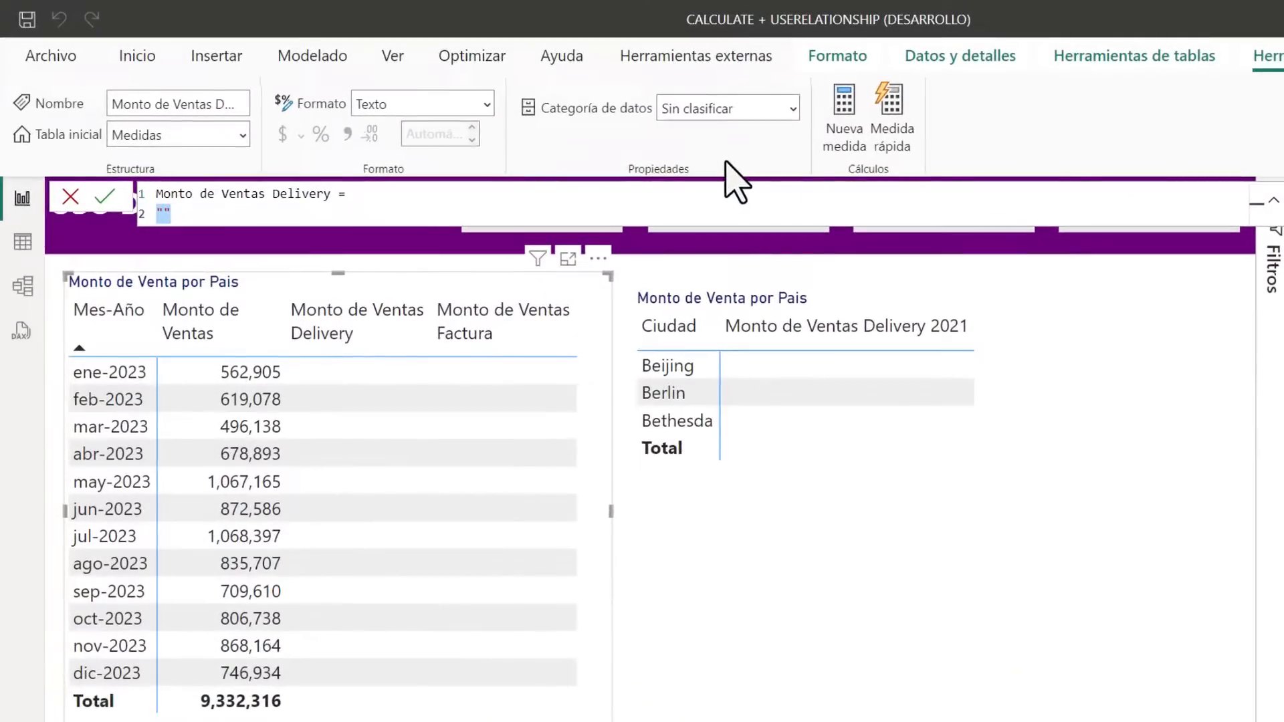
pyautogui.write('CALCULATE(')
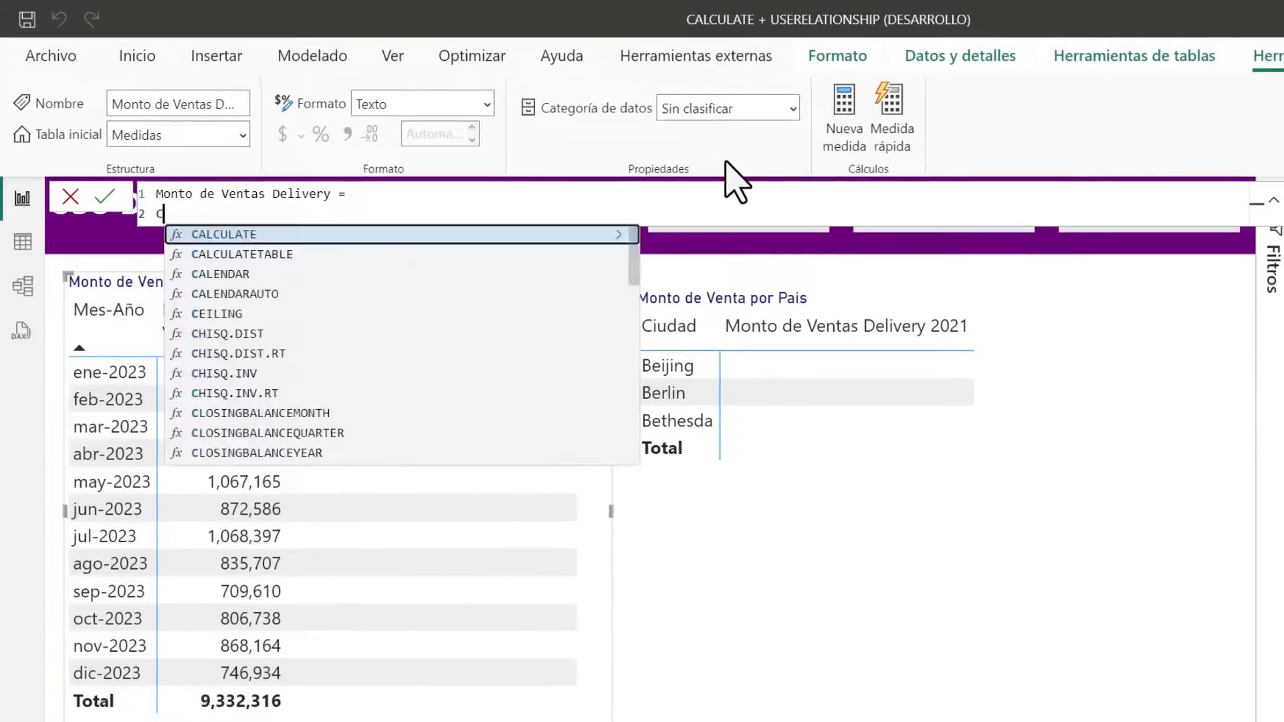
pyautogui.press('Tab')
pyautogui.hotkey('shift', 'Return')
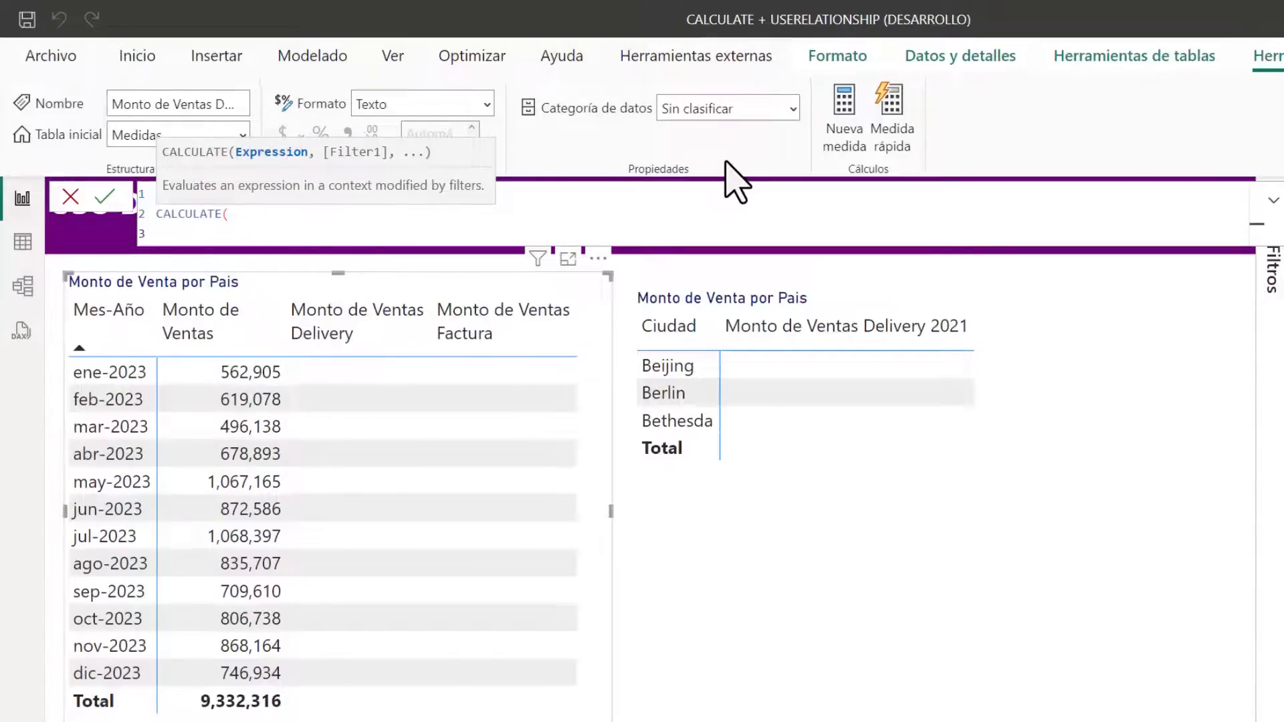
pyautogui.write('[Monto de Ventas]')
pyautogui.press('Tab')
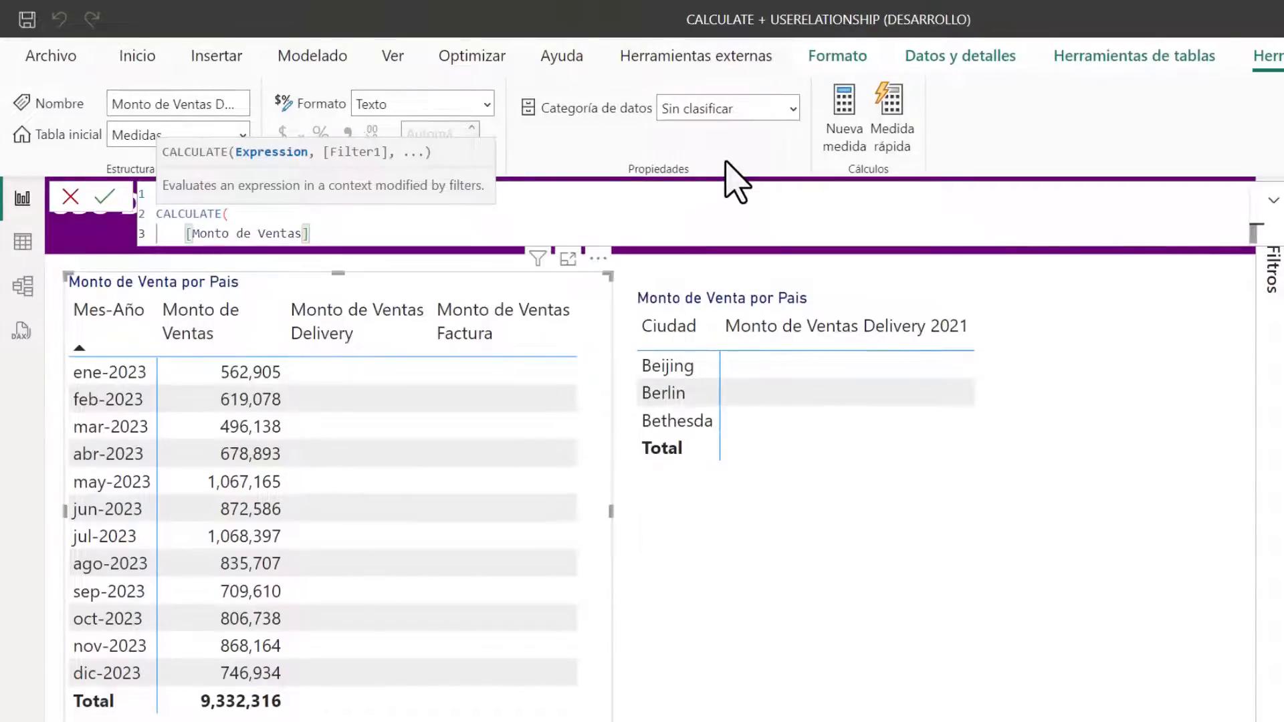
pyautogui.write(',')
pyautogui.hotkey('shift', 'Return')
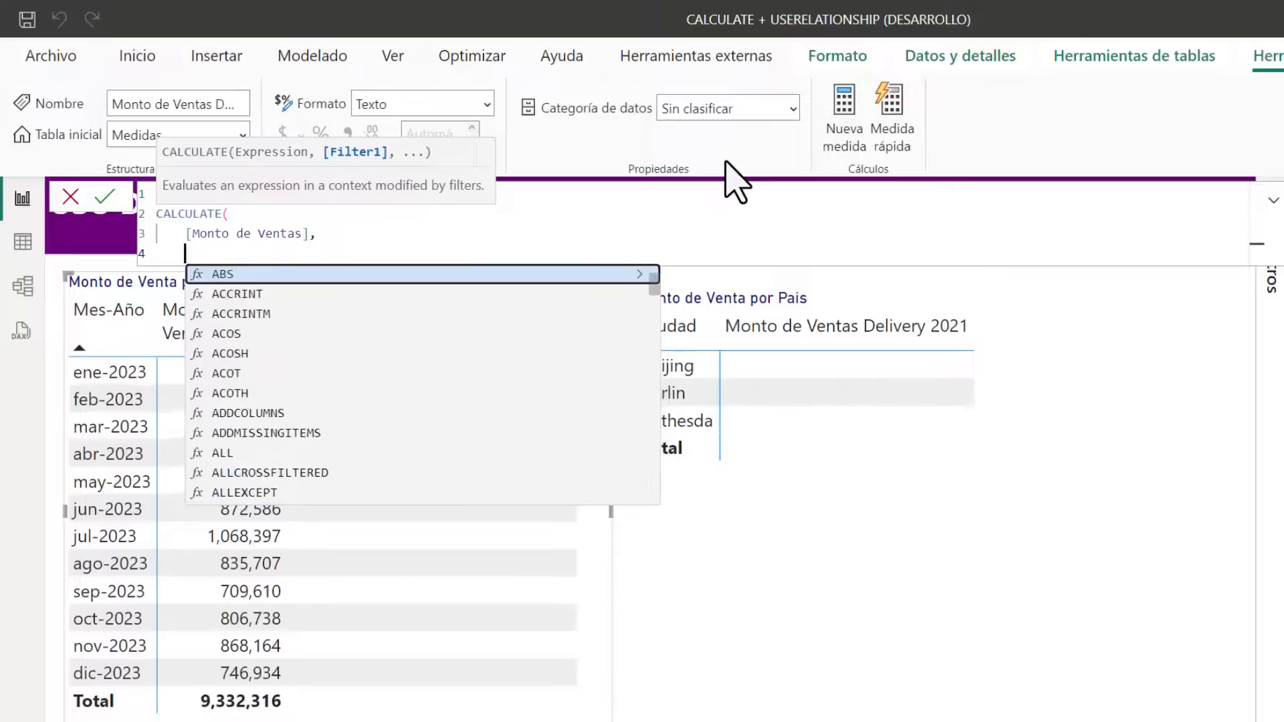
# Add the filter USERELATIONSHIP(dimCalendario[Fecha], fctVentas[Fecha Delivery]) to the CALCULATE, close the formula and commit the measure
pyautogui.write('USERE')
pyautogui.press('Tab')
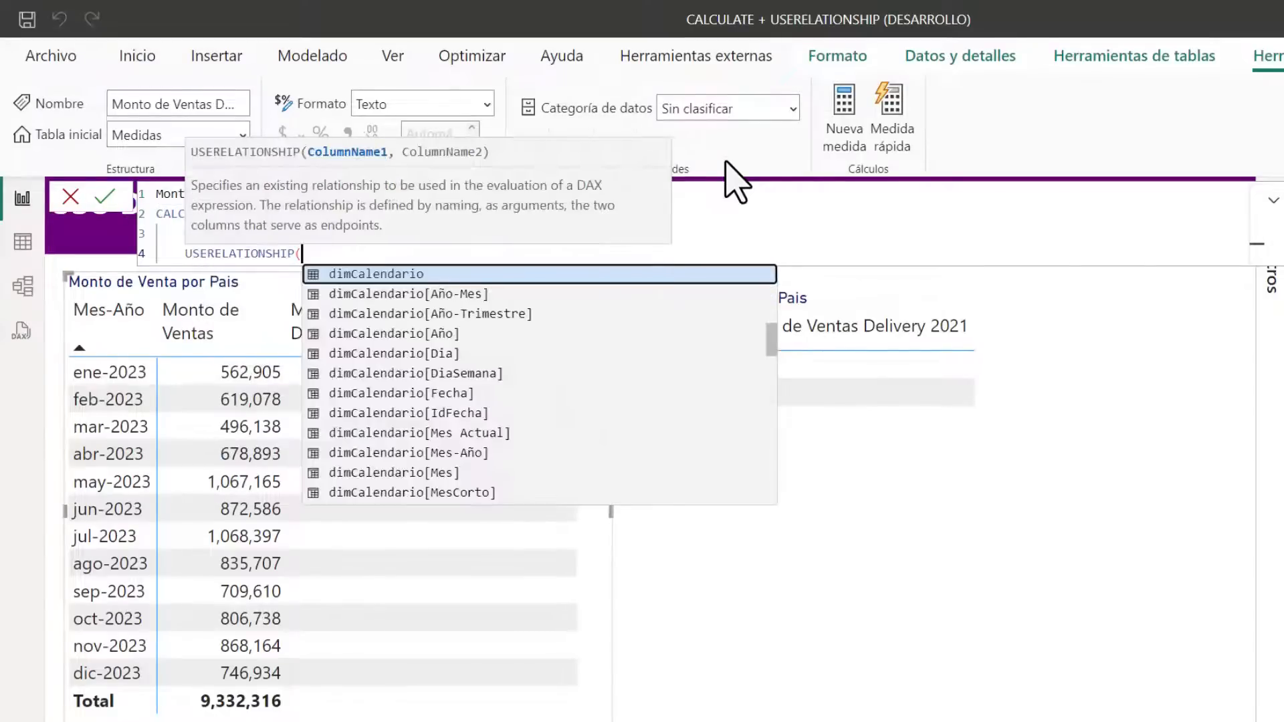
pyautogui.write('FE')
pyautogui.press('Tab')
pyautogui.write(', FEC')
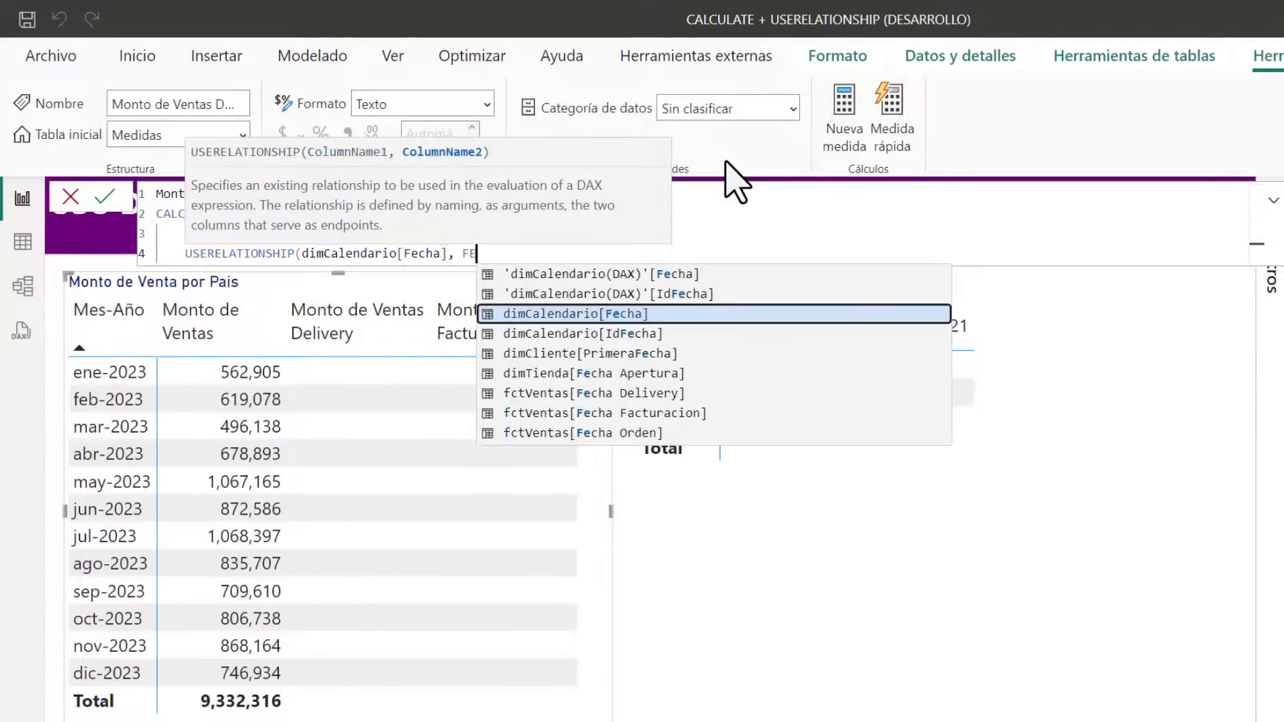
pyautogui.press('Down')
pyautogui.press('Down')
pyautogui.press('Down')
pyautogui.press('Down')
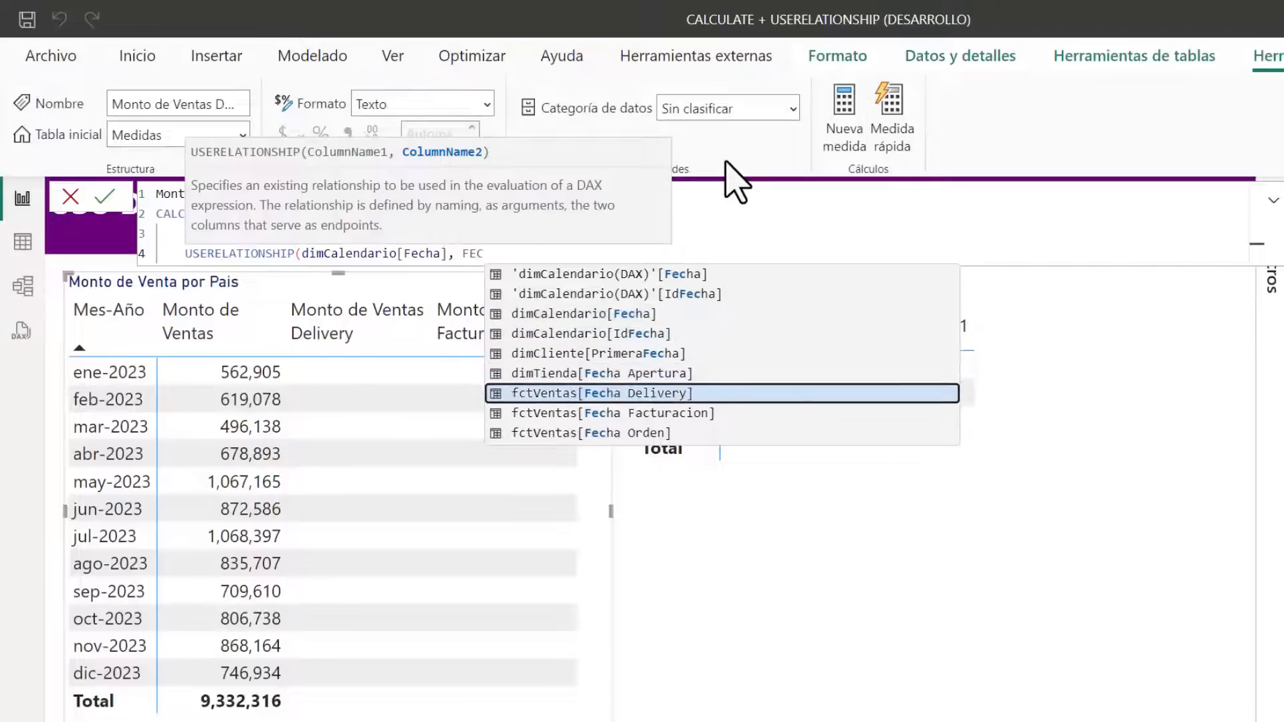
pyautogui.press('Tab')
pyautogui.write(')')
pyautogui.hotkey('shift', 'Return')
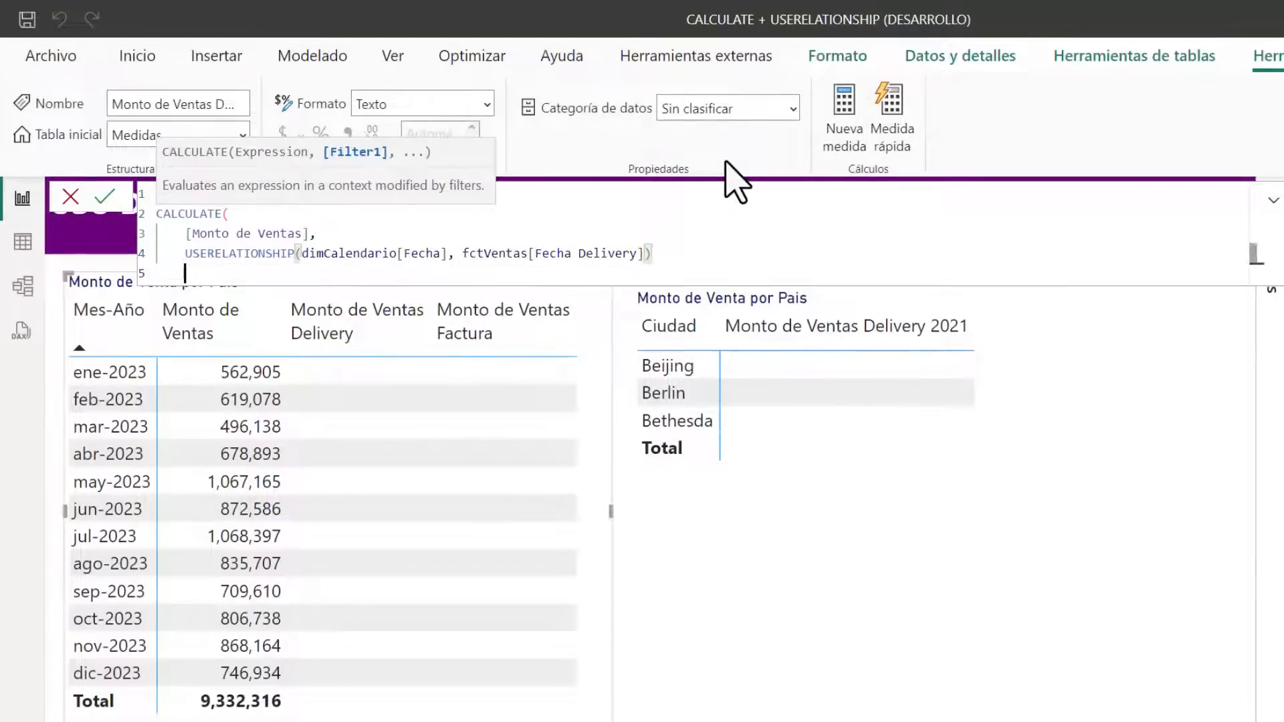
pyautogui.write(')')
pyautogui.press('Return')
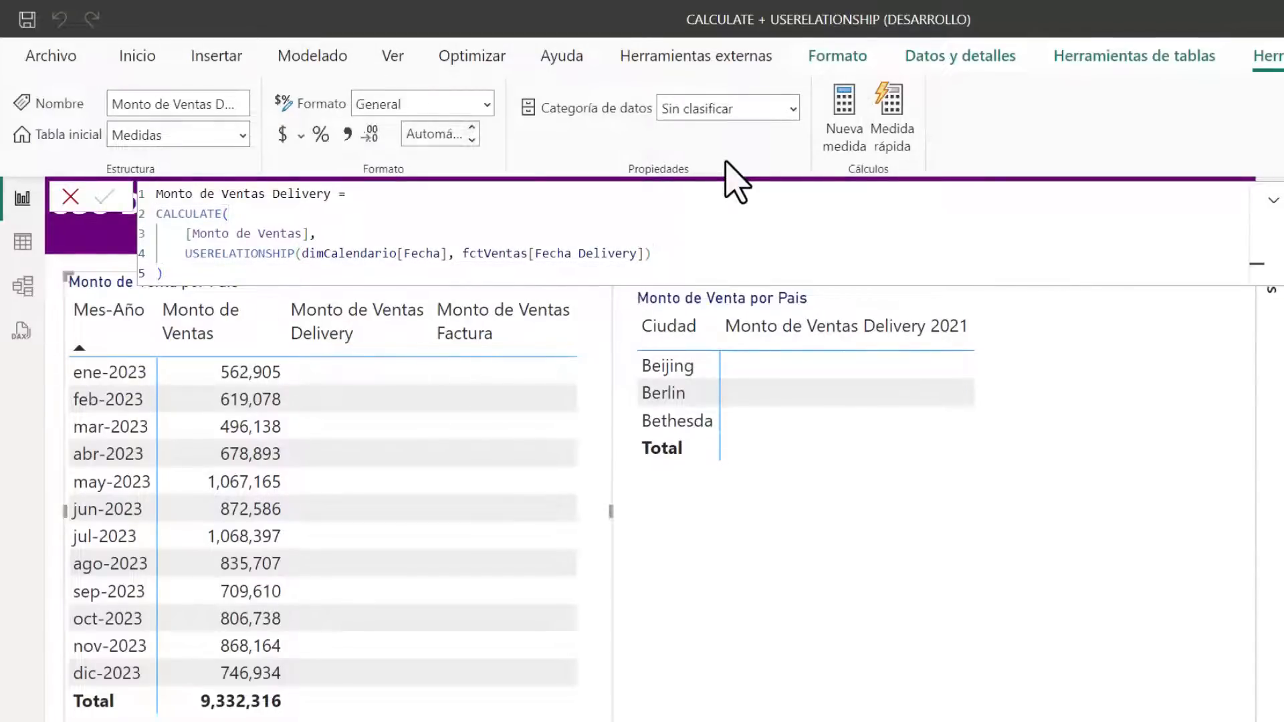
# Format the Monto de Ventas Delivery measure with 0 decimal places and a thousands separator
pyautogui.click(448, 132)
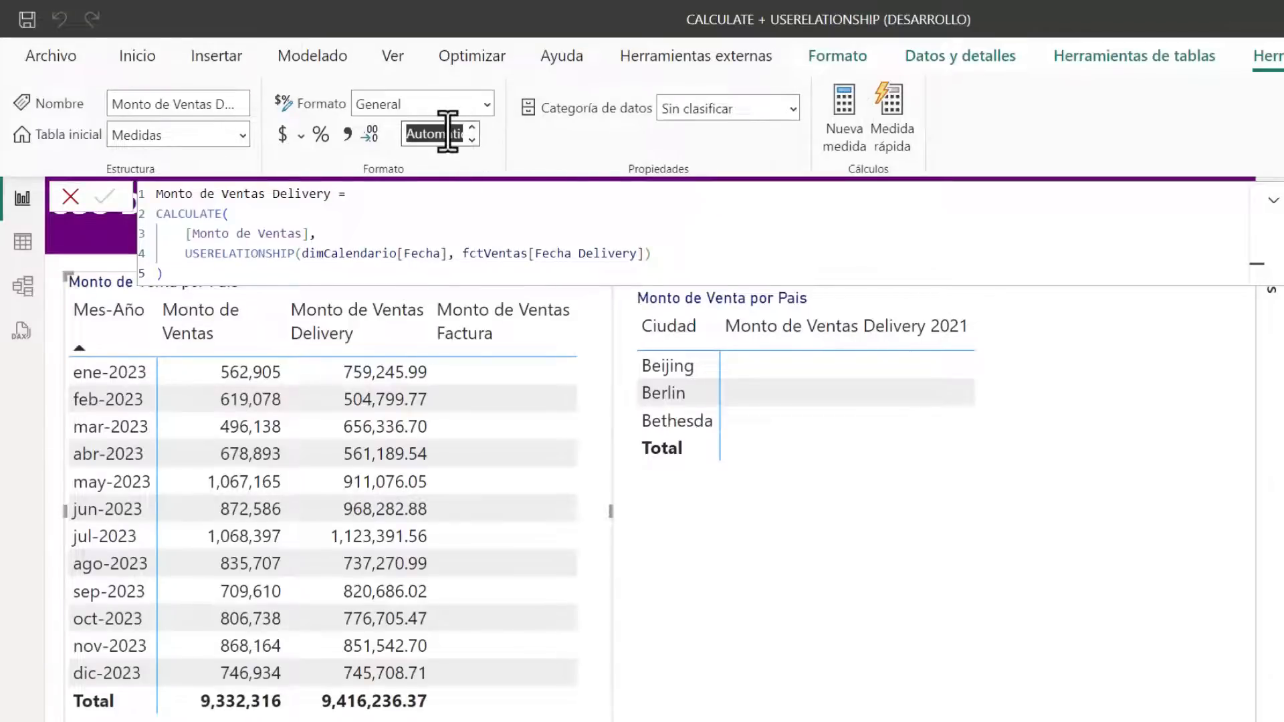
pyautogui.click(448, 132)
pyautogui.write('0')
pyautogui.press('Return')
pyautogui.click(347, 134)
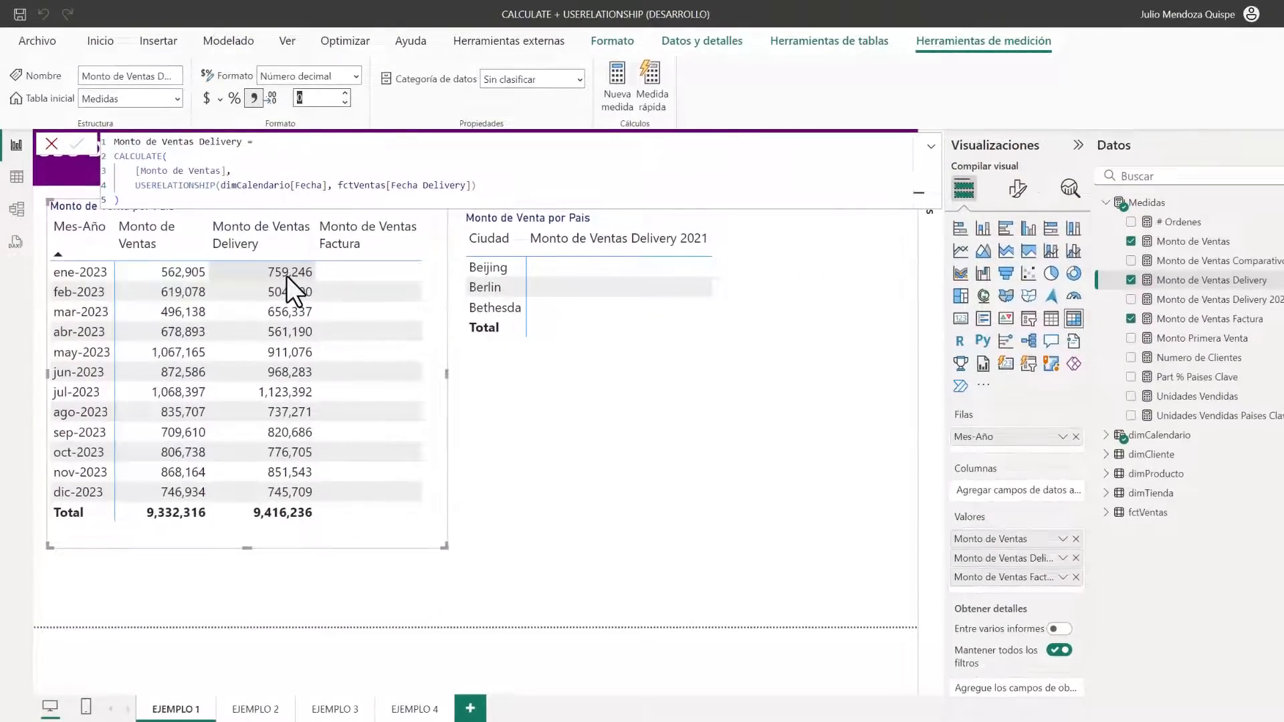
# Review the relationships between dimCalendario and fctVentas in the model diagram, and return to the report
pyautogui.click(17, 210)
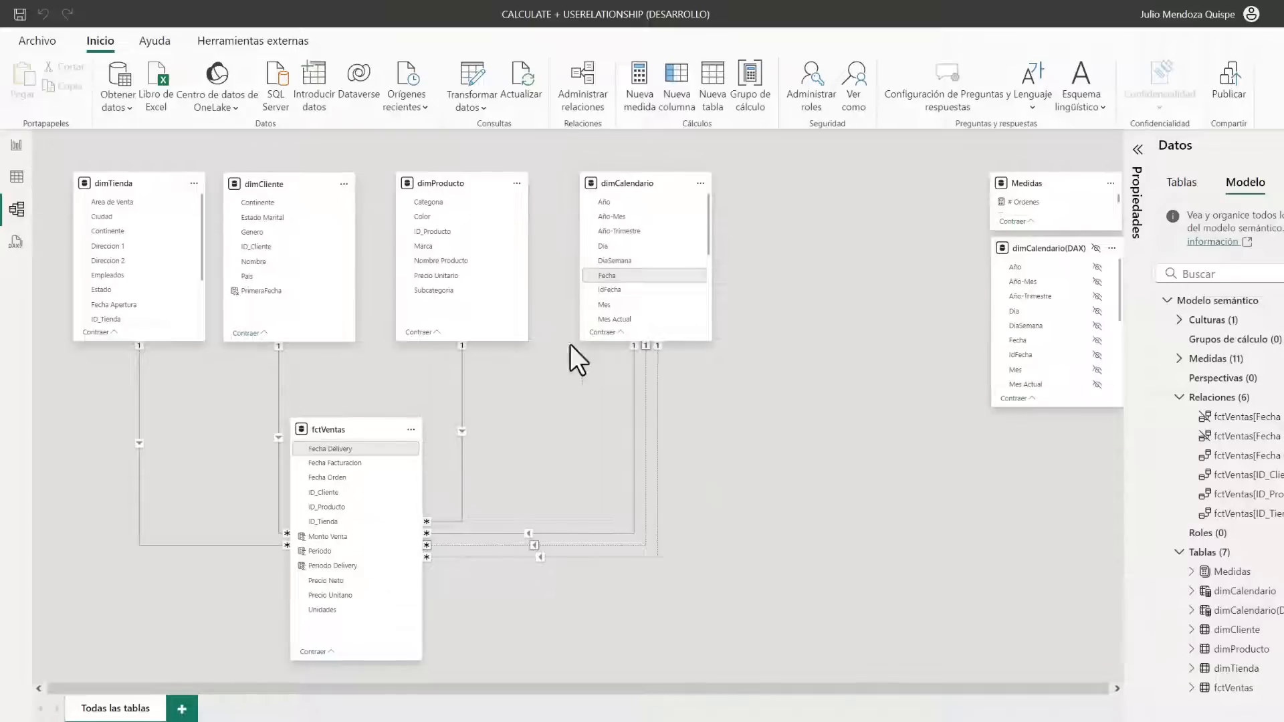
pyautogui.click(16, 145)
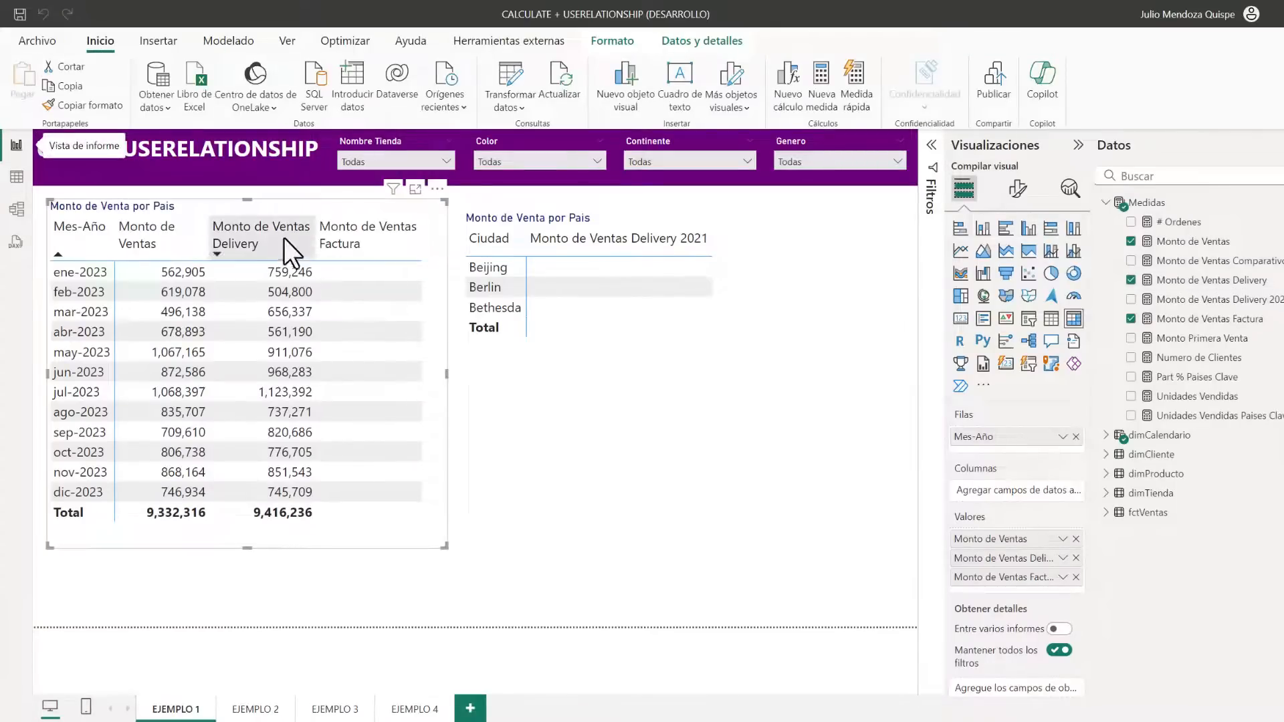
pyautogui.click(482, 550)
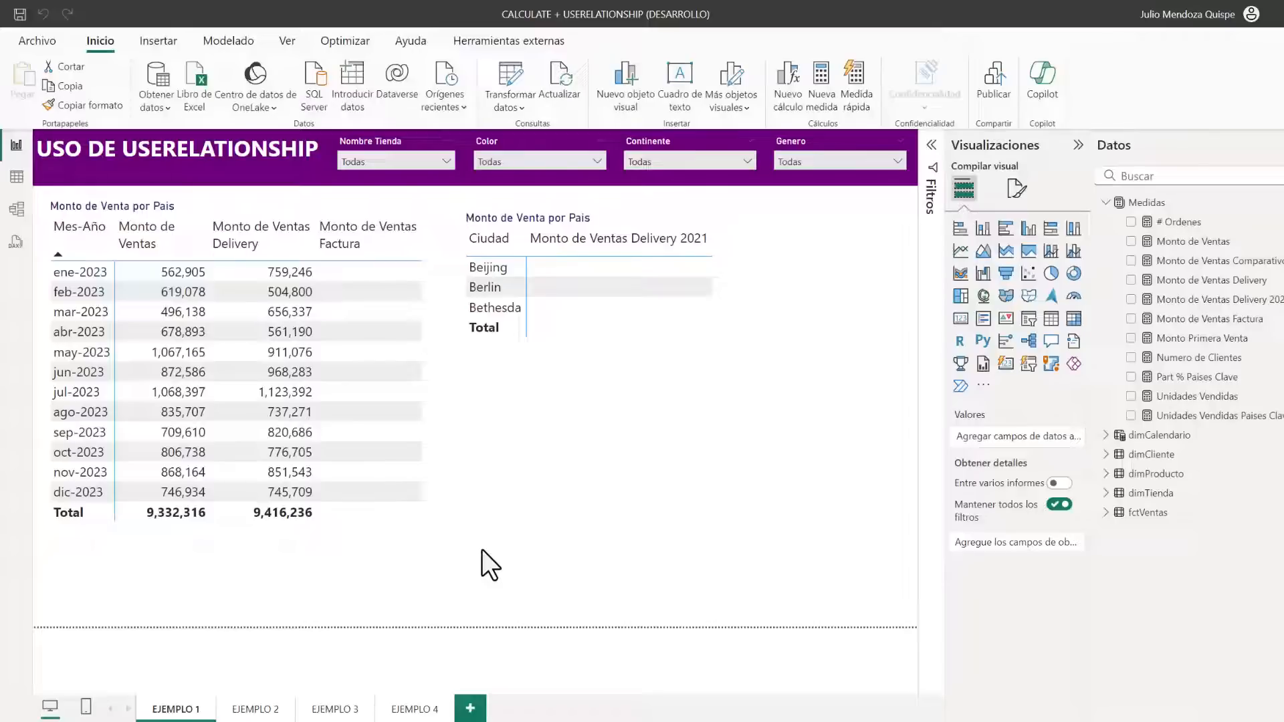
pyautogui.click(522, 540)
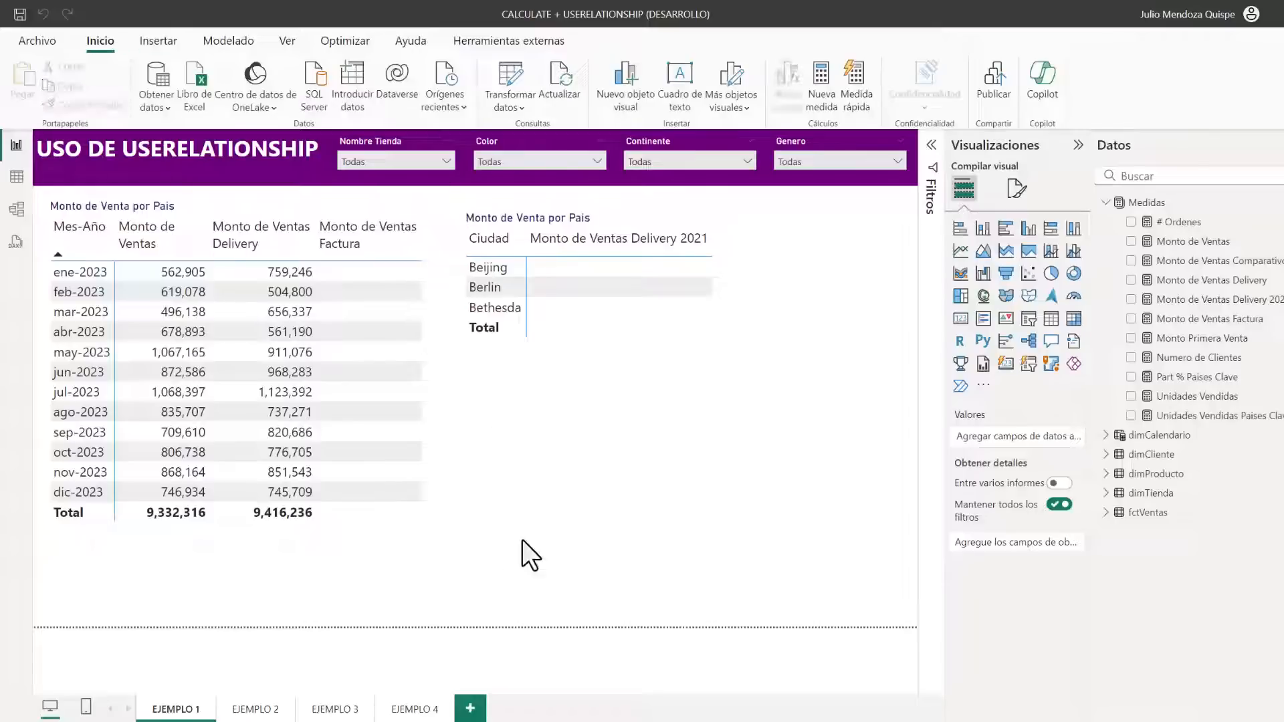
# Copy the Monto de Ventas Delivery formula into the Monto de Ventas Factura measure, using fctVentas[Fecha Facturacion] as the related column
pyautogui.click(1193, 281)
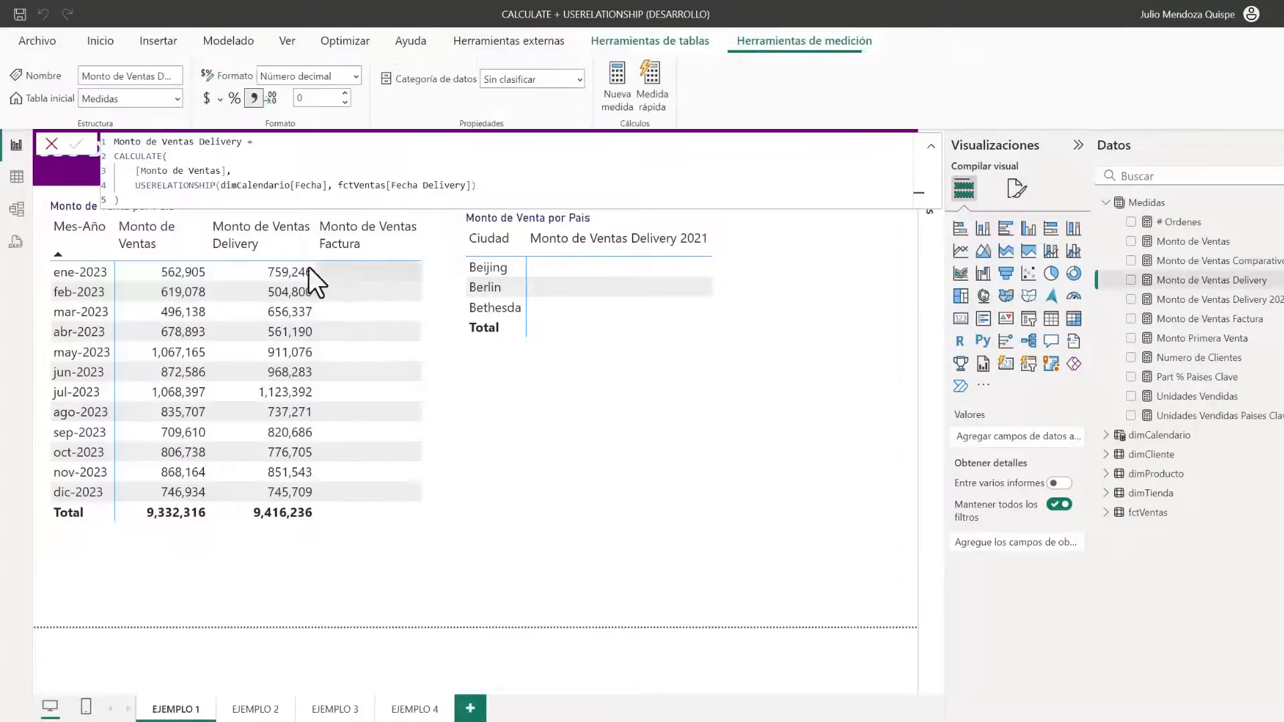
pyautogui.moveTo(156, 200); pyautogui.dragTo(66, 153)
pyautogui.hotkey('ctrl', 'c')
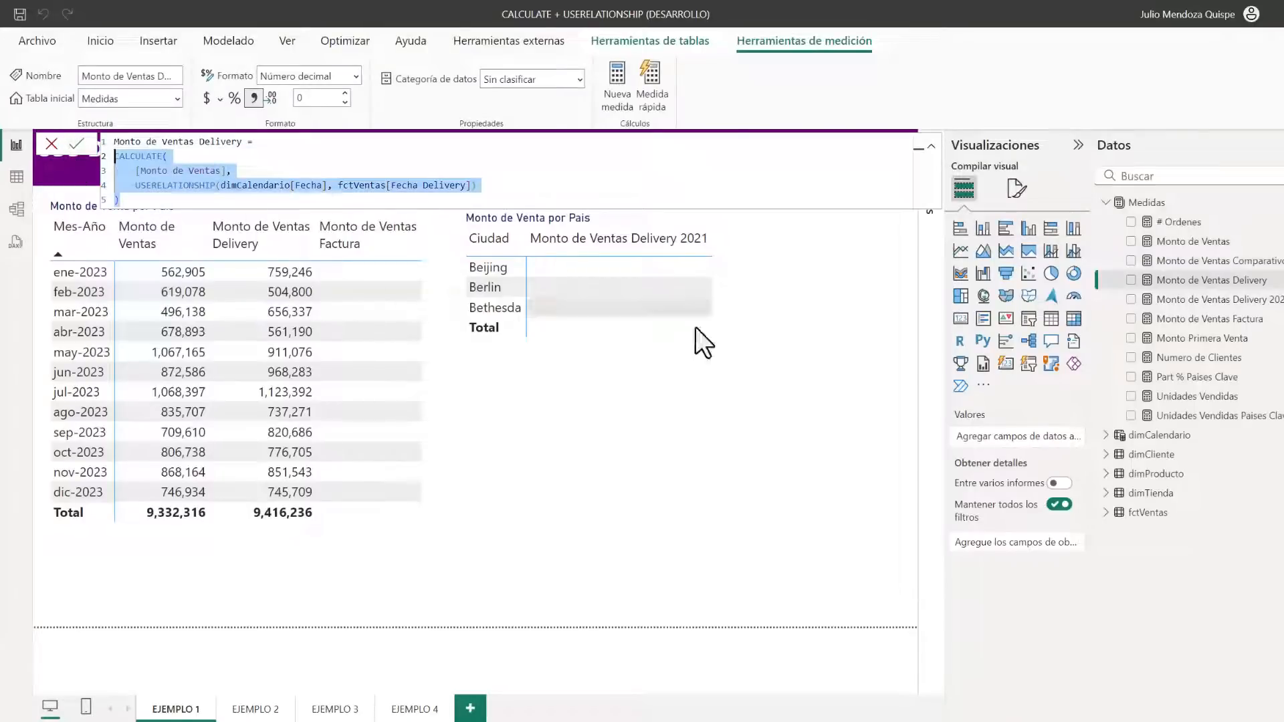
pyautogui.click(1197, 319)
pyautogui.hotkey('ctrl', 'v')
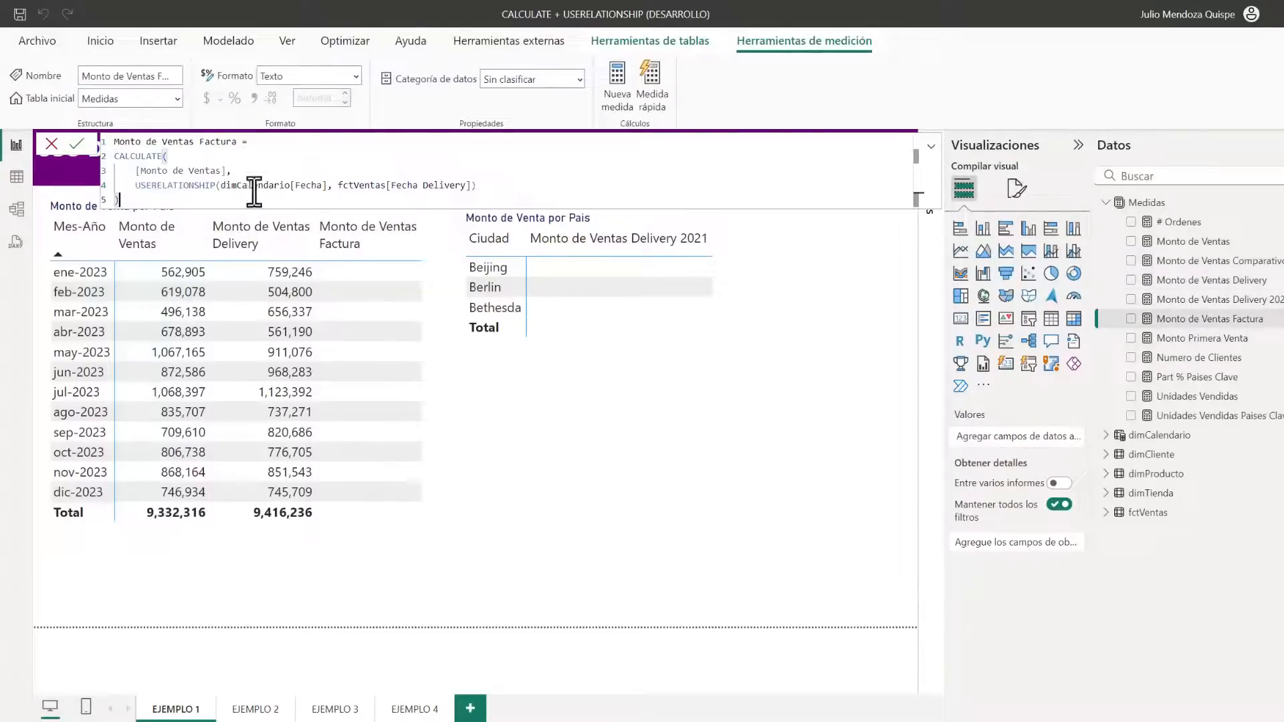
pyautogui.doubleClick(427, 186)
pyautogui.write('Facturacion')
pyautogui.press('Return')
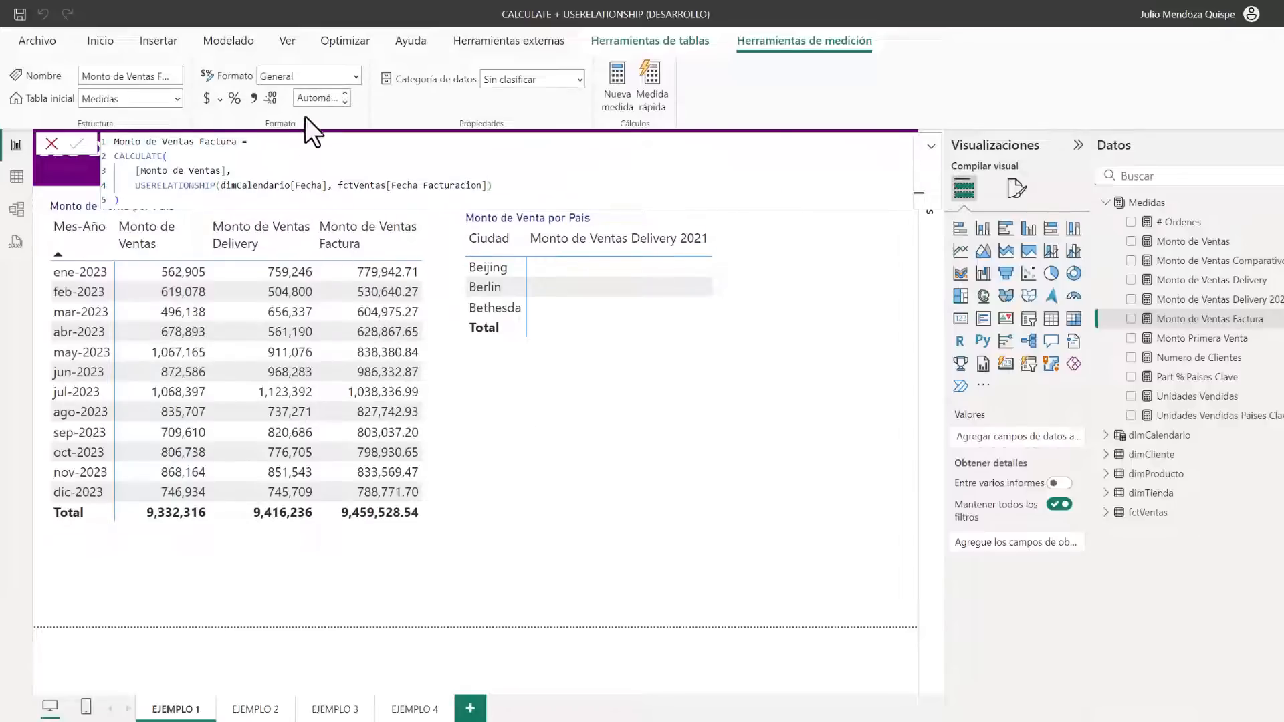
# Format the Monto de Ventas Factura measure with 0 decimal places and a thousands separator
pyautogui.click(316, 98)
pyautogui.write('0')
pyautogui.press('Return')
pyautogui.click(253, 98)
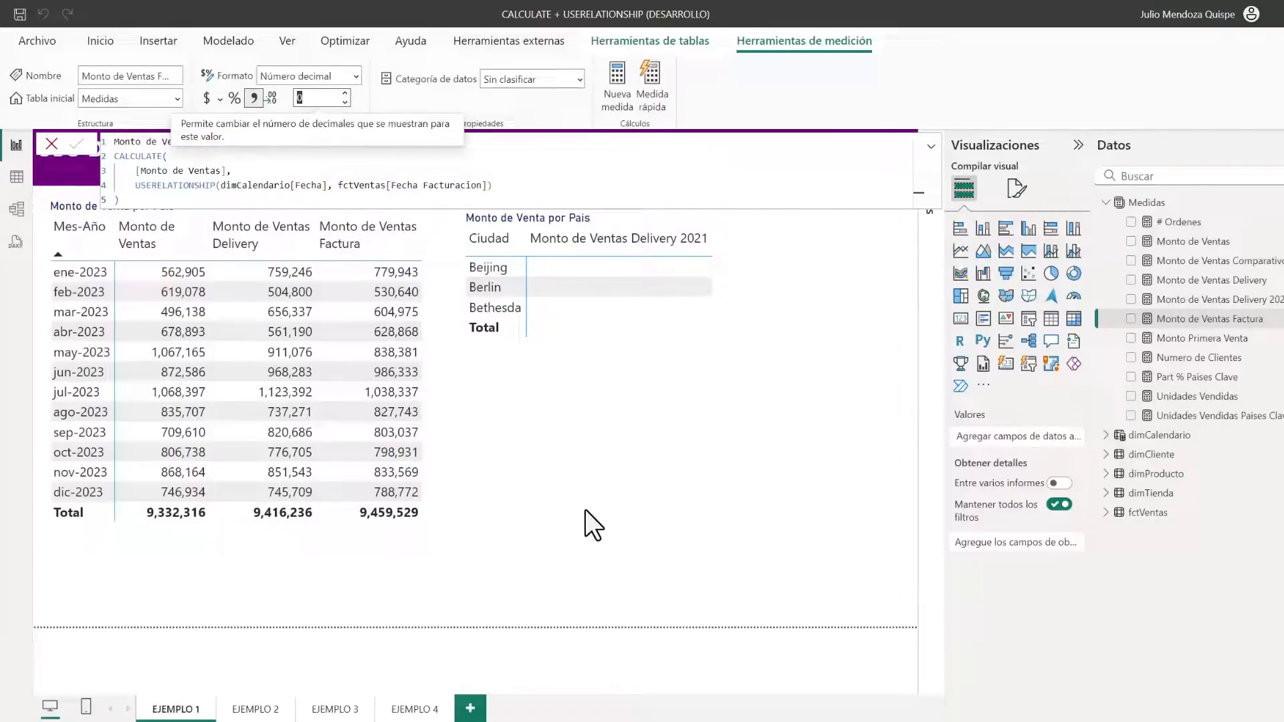
pyautogui.click(585, 511)
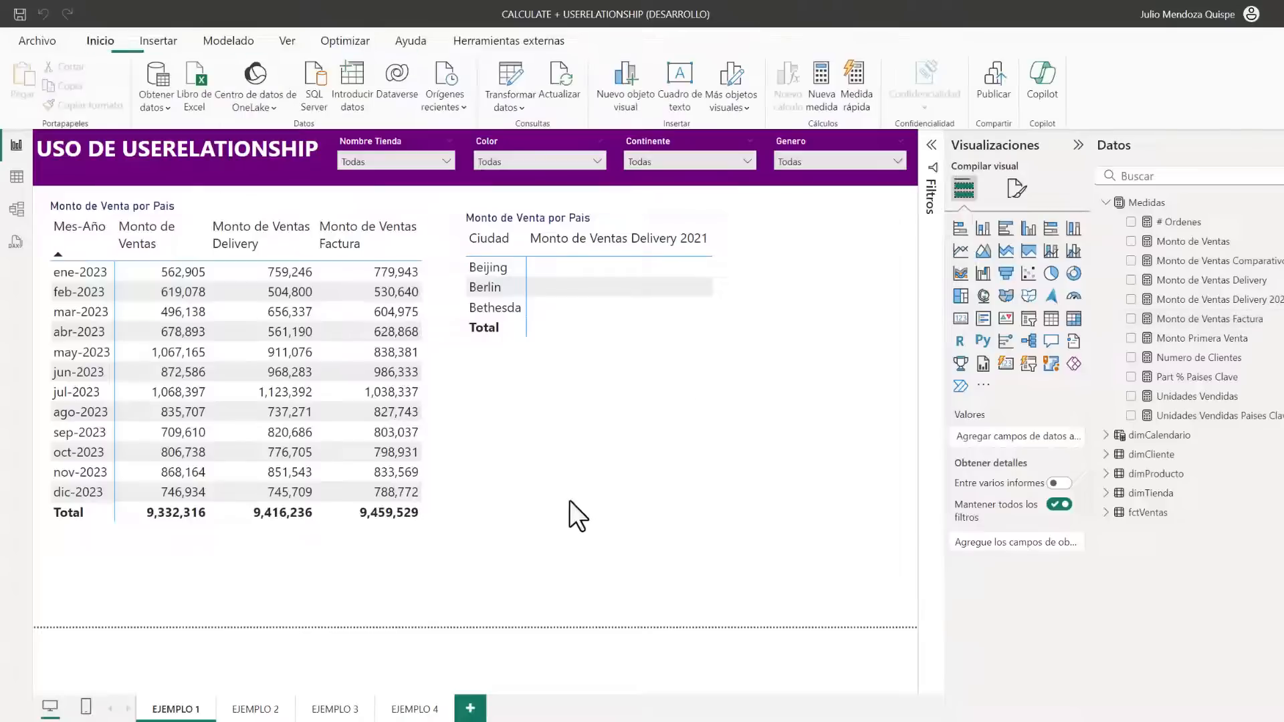
# Replace the placeholder text in the Monto de Ventas Delivery 2021 measure with the start of a CALCULATE function
pyautogui.click(729, 273)
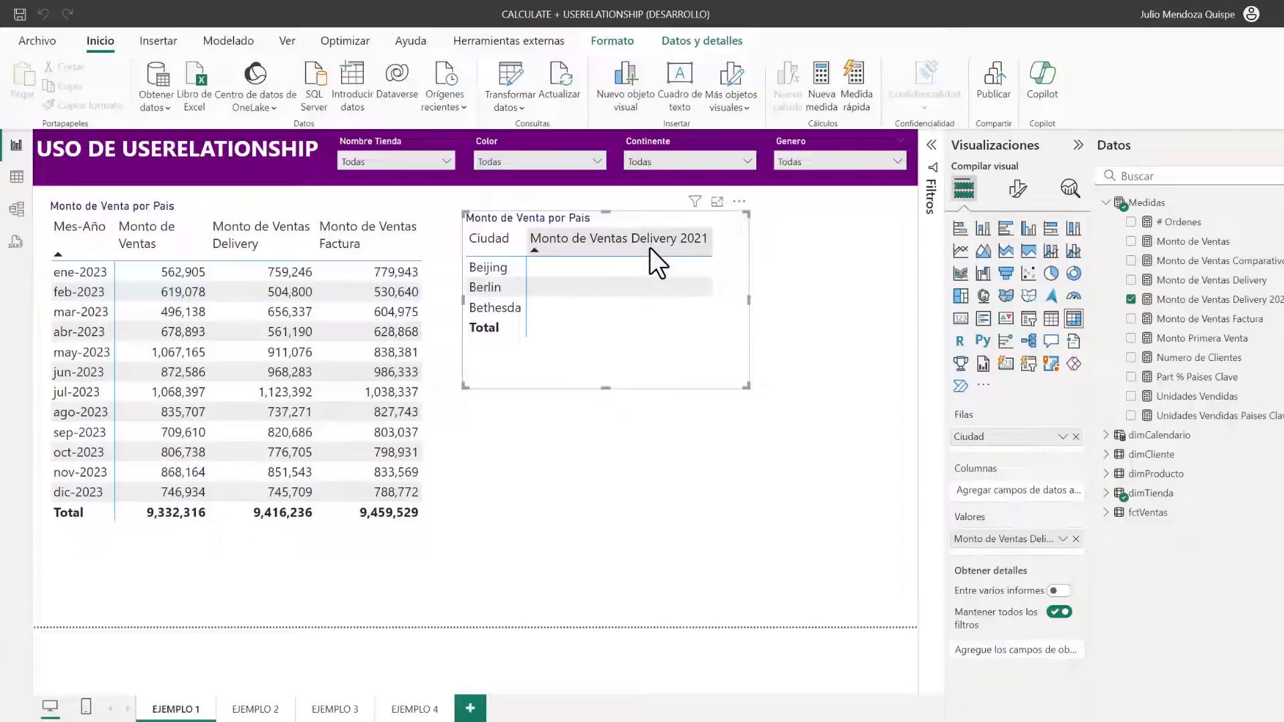
pyautogui.click(1175, 300)
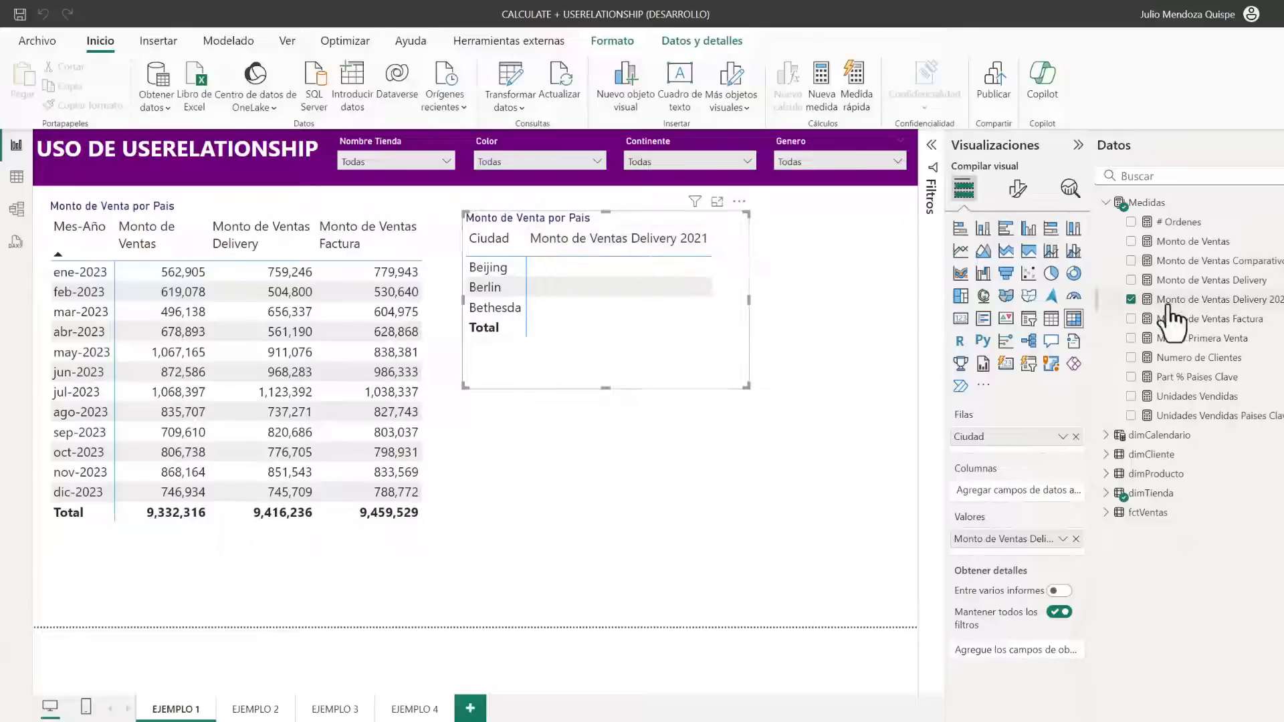
pyautogui.doubleClick(119, 156)
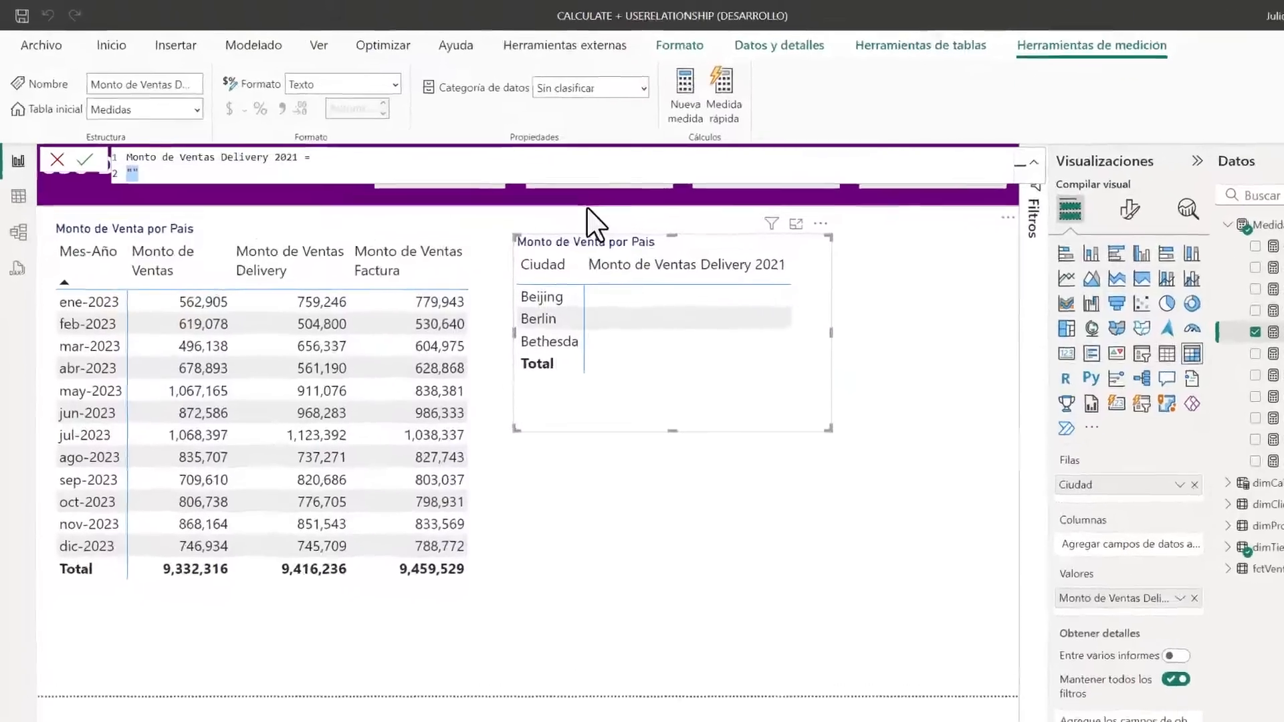
pyautogui.press('BackSpace')
pyautogui.write('cal')
pyautogui.press('Tab')
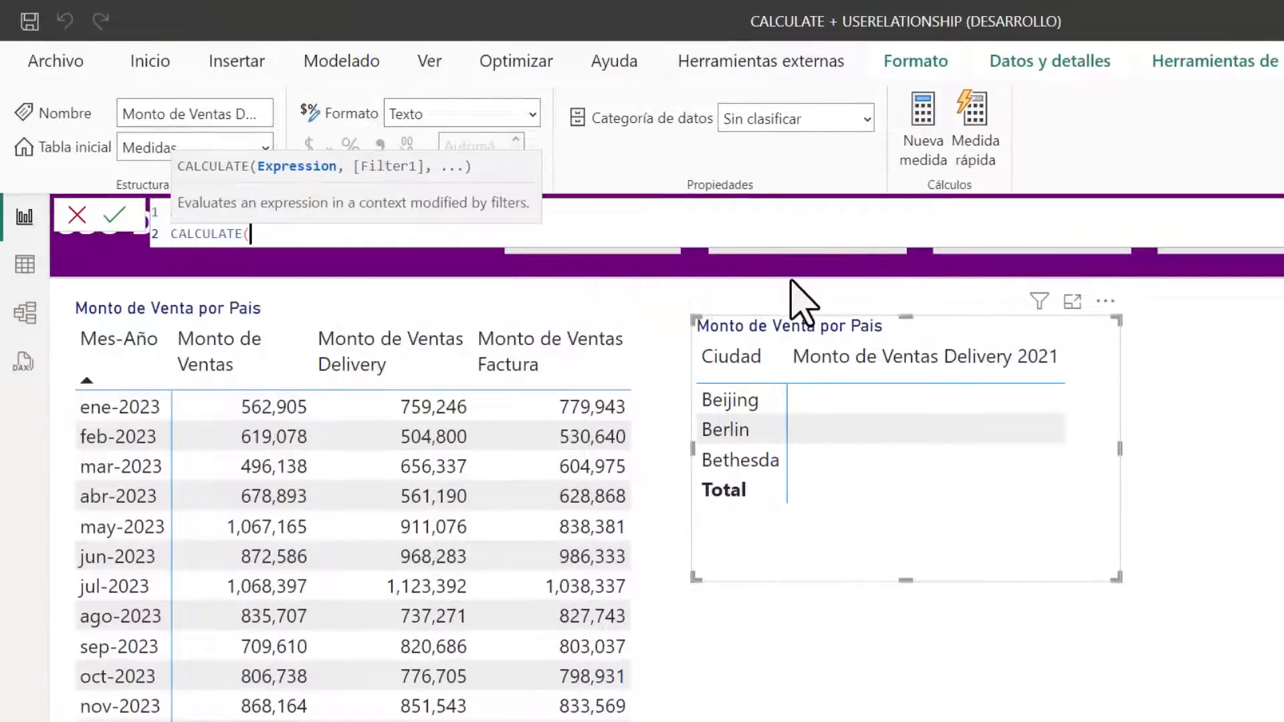
pyautogui.press('Return')
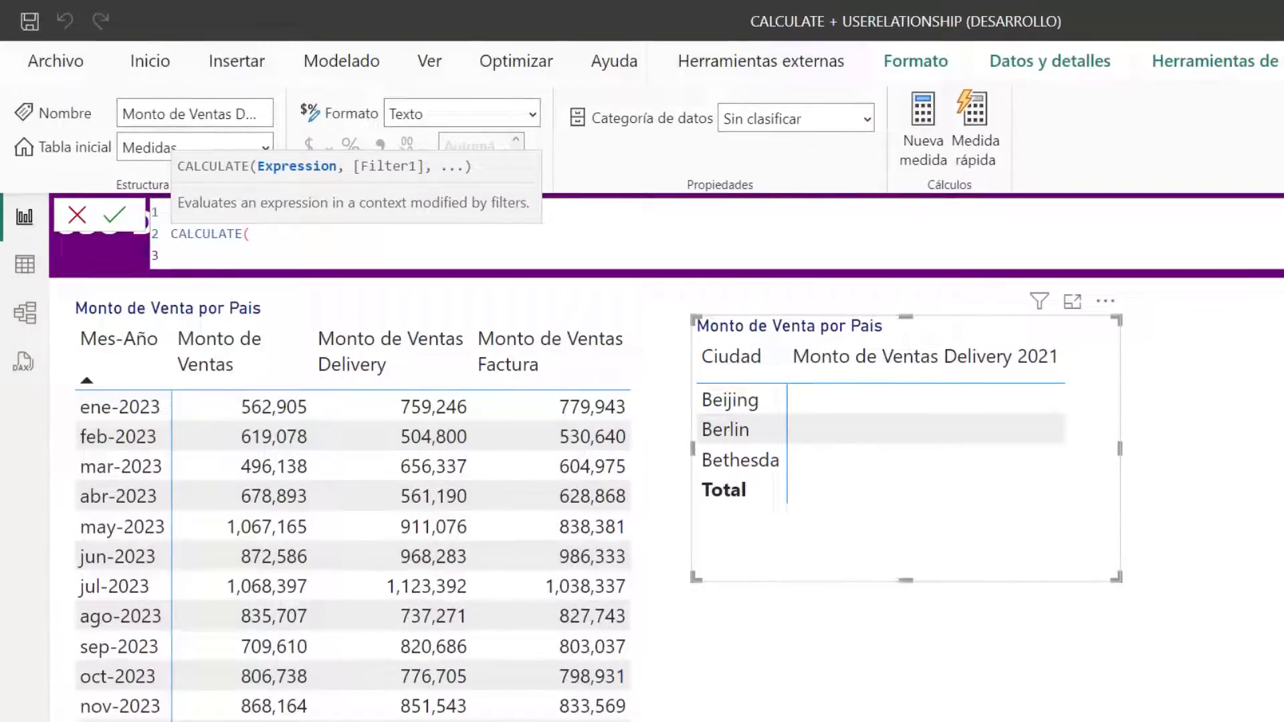
# Enter [Monto de Ventas] as the expression argument of CALCULATE
pyautogui.write('[,')
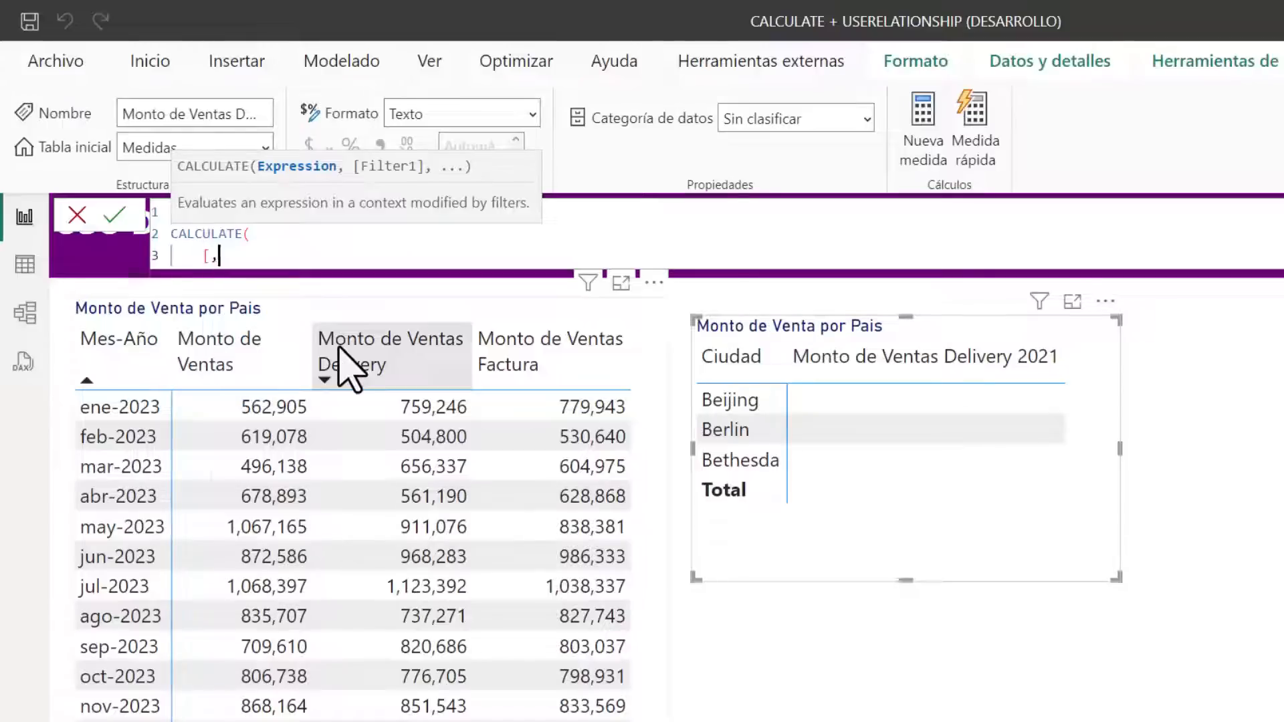
pyautogui.write('p')
pyautogui.press('BackSpace')
pyautogui.press('BackSpace')
pyautogui.write('Monto de Ventas]')
pyautogui.press('Tab')
pyautogui.write(',')
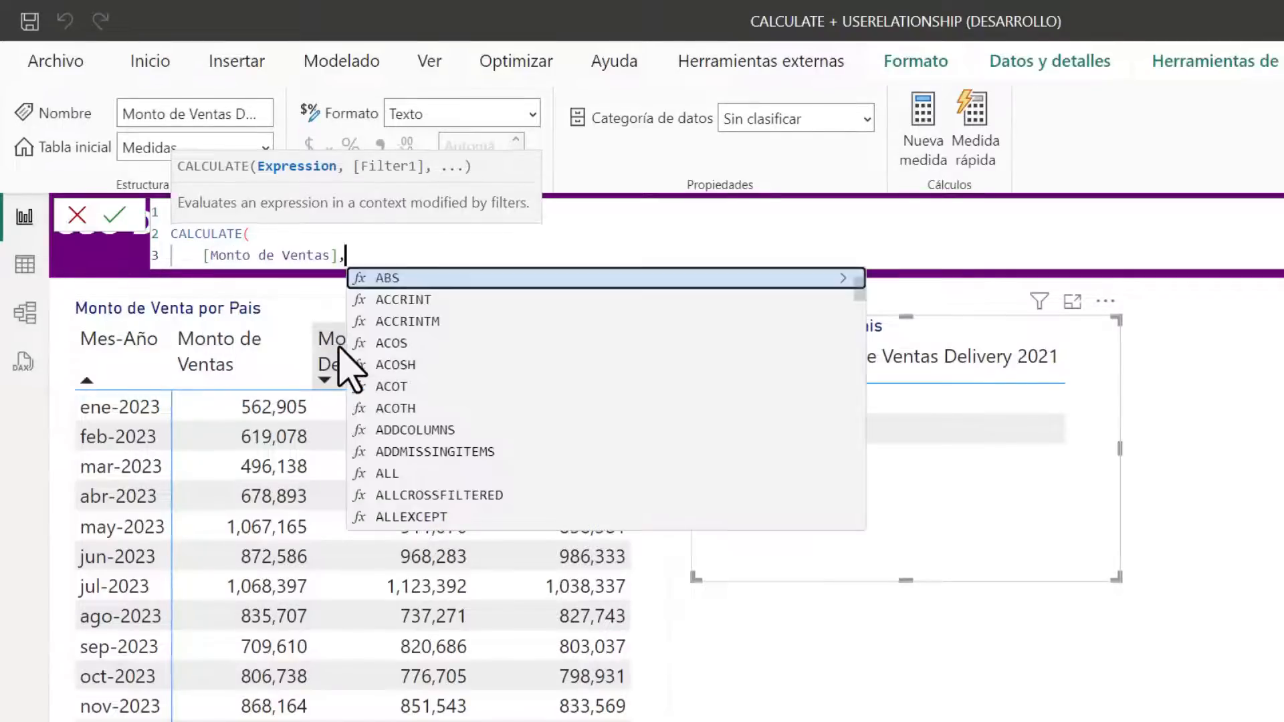
# Add the filter dimCalendario[Año] = 2021 on a new line of the CALCULATE formula
pyautogui.hotkey('shift', 'Return')
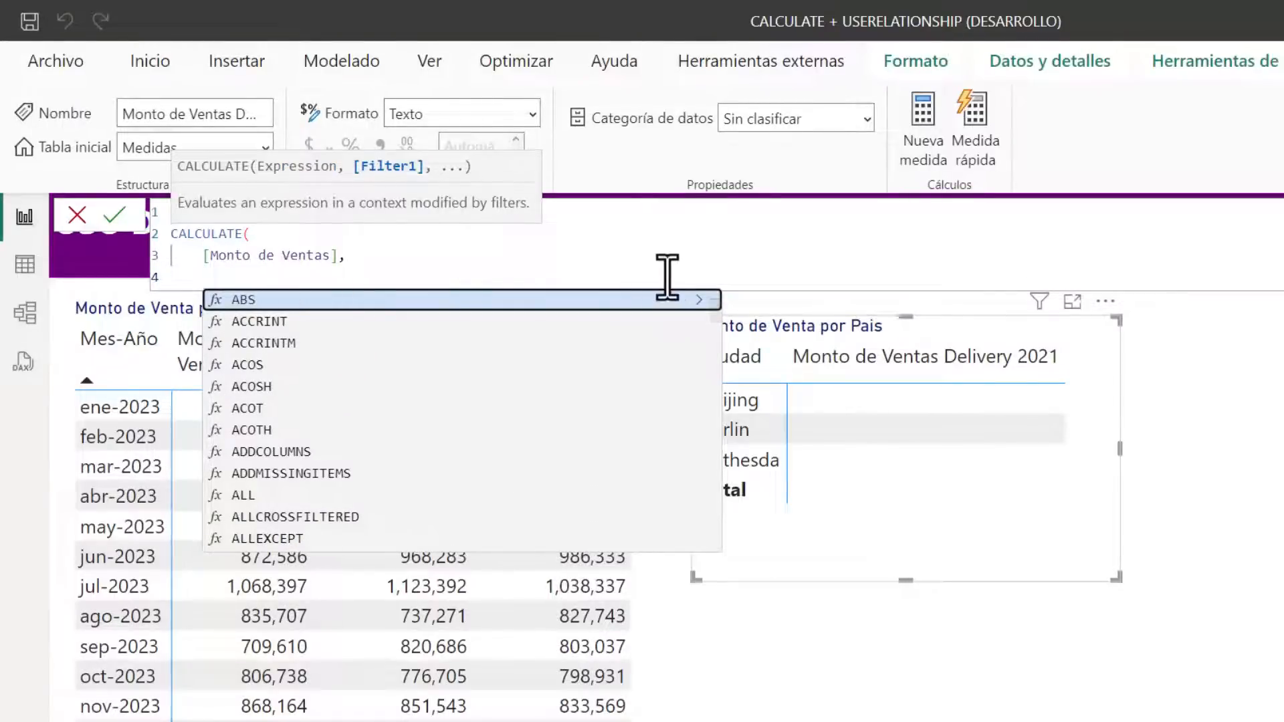
pyautogui.write('dim')
pyautogui.press('Down')
pyautogui.press('Down')
pyautogui.press('Down')
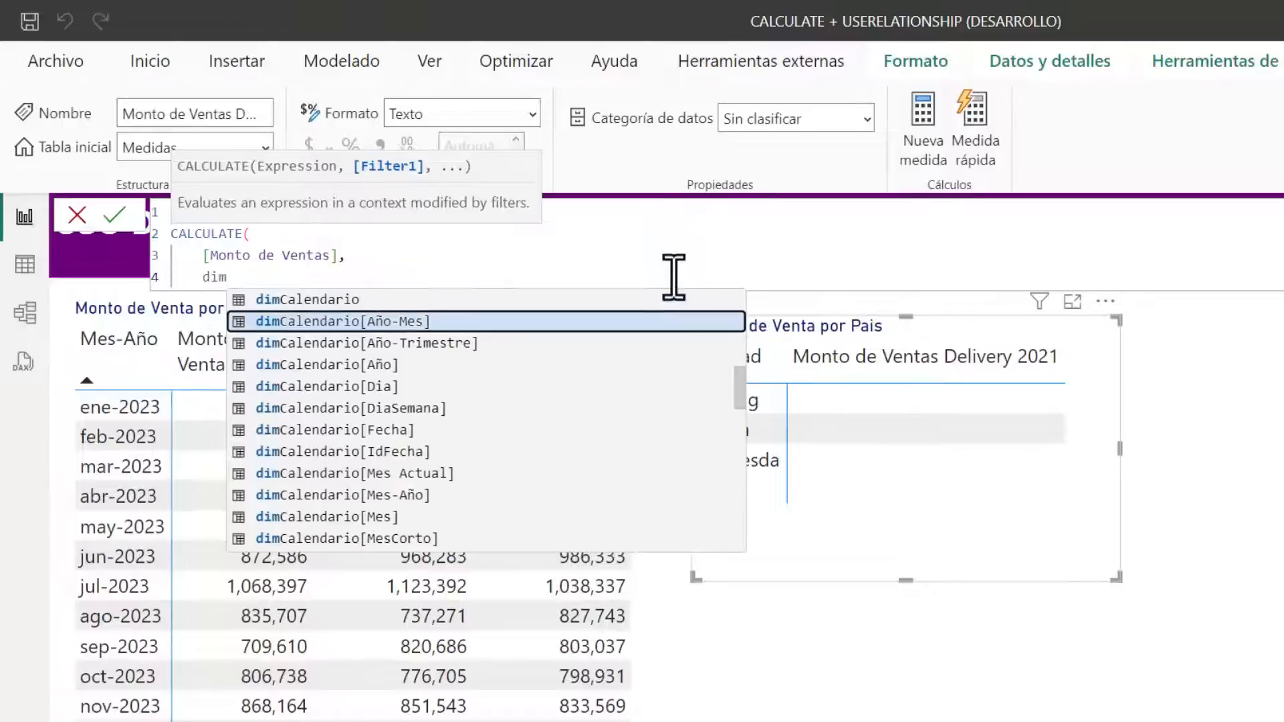
pyautogui.press('Tab')
pyautogui.write('= 2021')
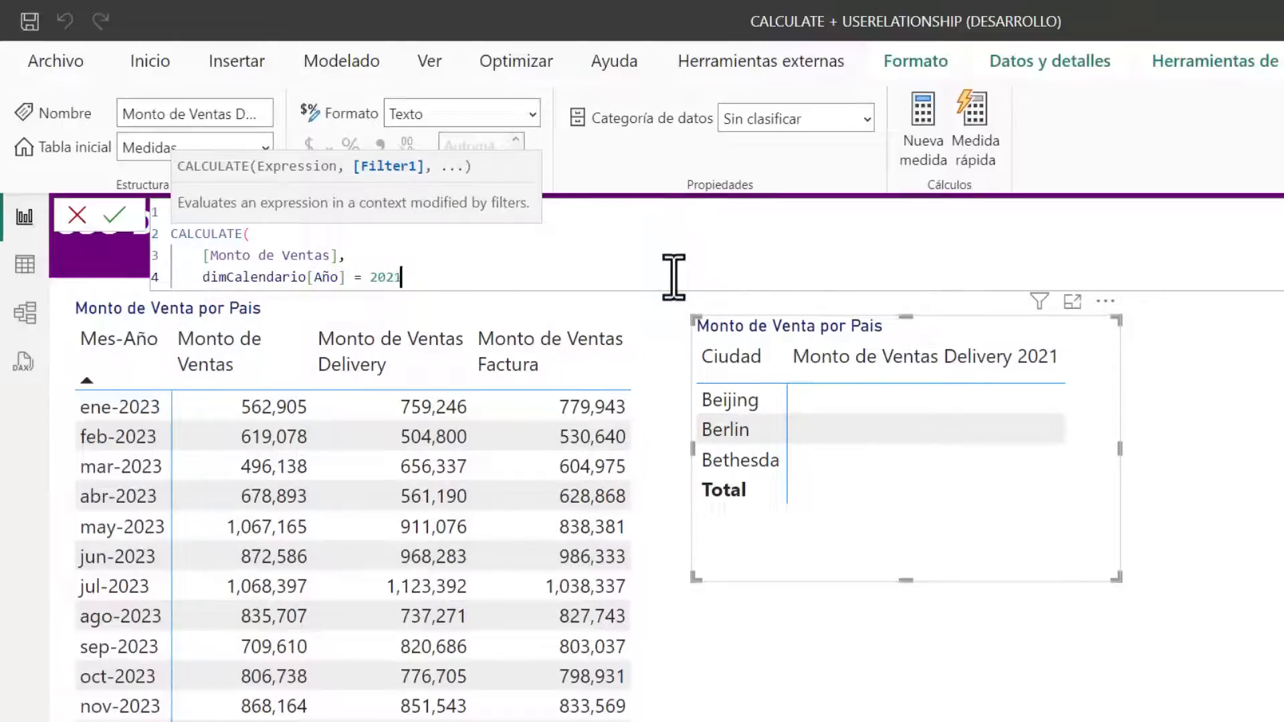
pyautogui.write(',')
# Add a USERELATIONSHIP modifier after the year filter, with dimCalendario[Fecha] as its first column
pyautogui.hotkey('shift', 'Return')
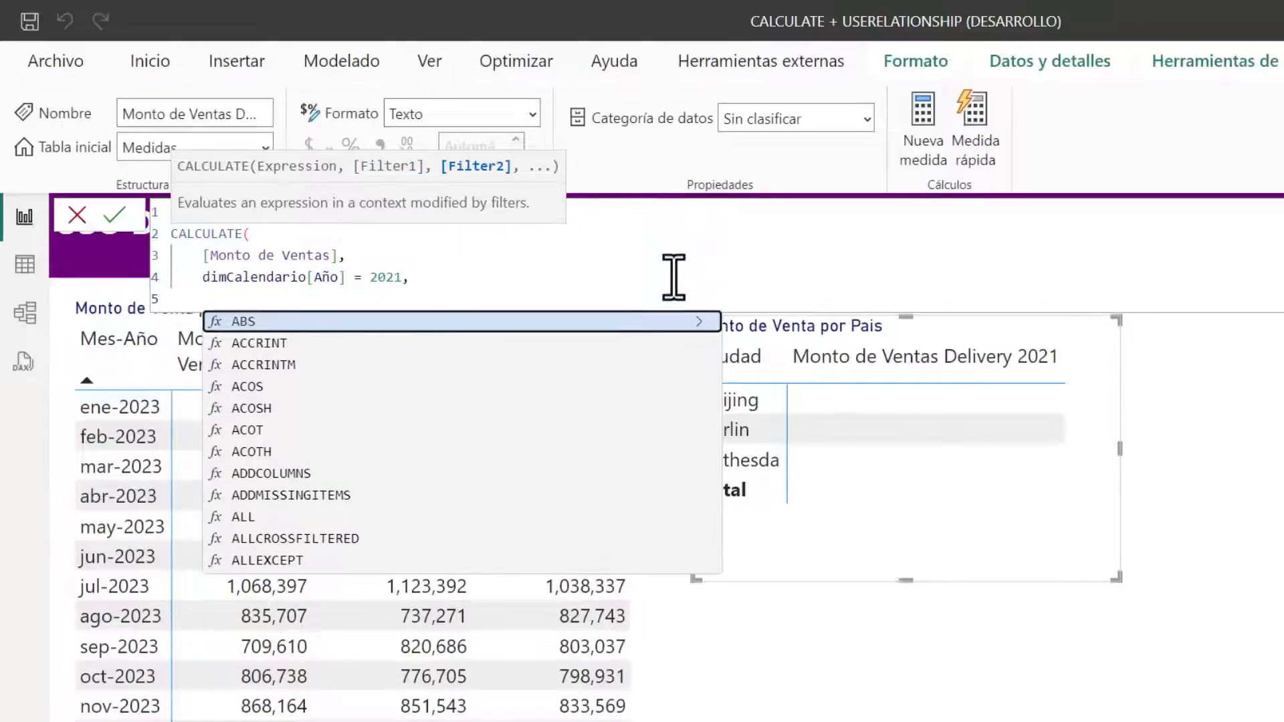
pyautogui.write('user')
pyautogui.press('Down')
pyautogui.press('Tab')
pyautogui.write('f')
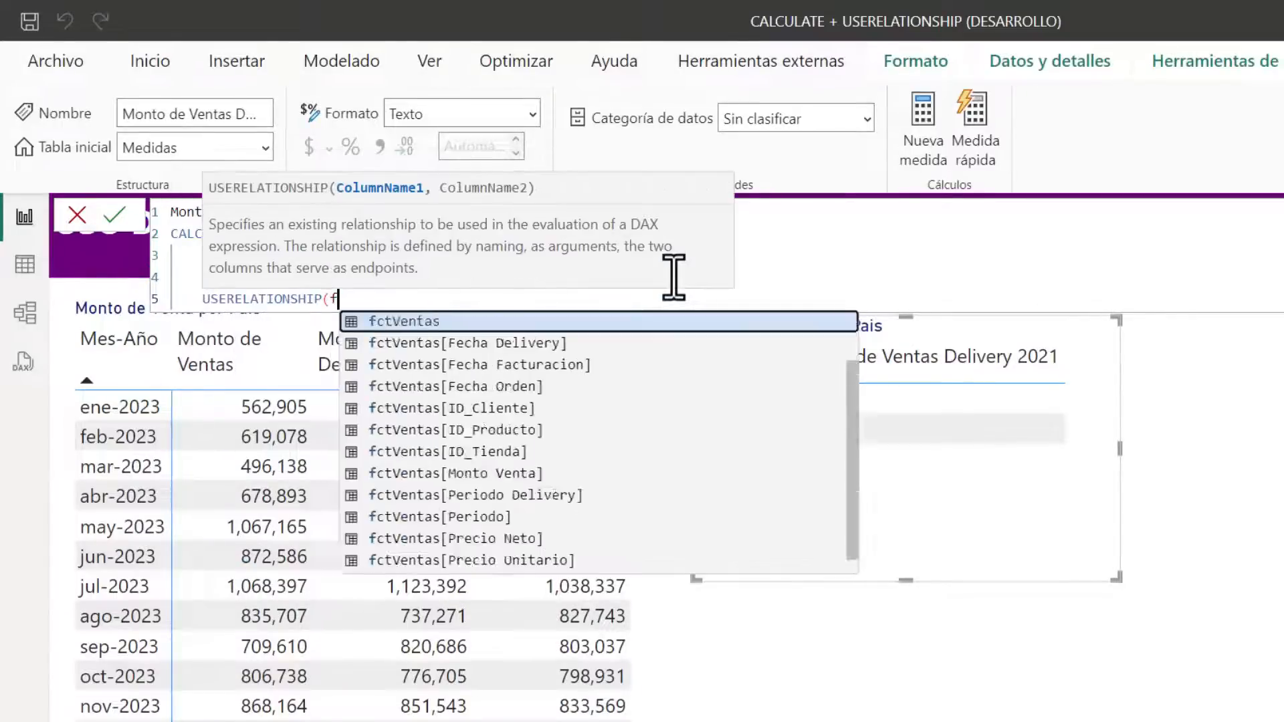
pyautogui.write('ec')
pyautogui.press('Tab')
# Complete USERELATIONSHIP with fctVentas[Fecha Delivery] as the second column, close the CALCULATE formula and commit the measure
pyautogui.write(', fe')
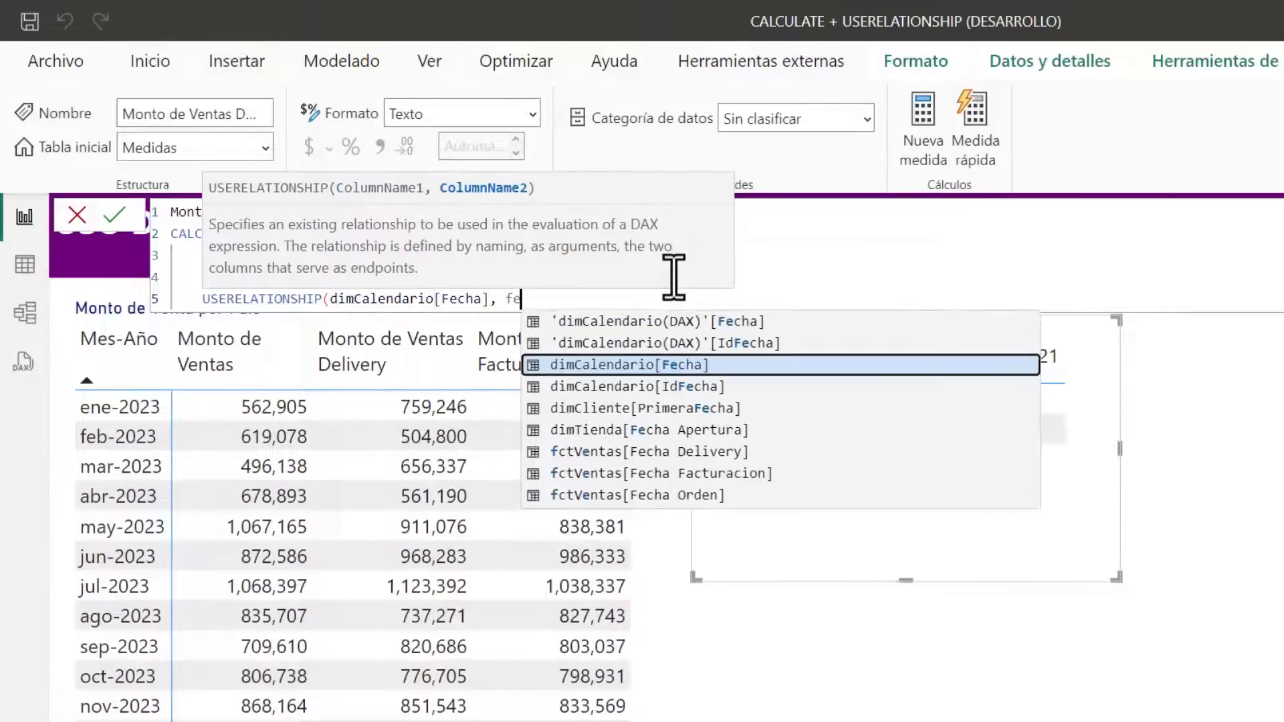
pyautogui.press('Down')
pyautogui.press('Down')
pyautogui.press('Down')
pyautogui.press('Down')
pyautogui.press('Tab')
pyautogui.write(')')
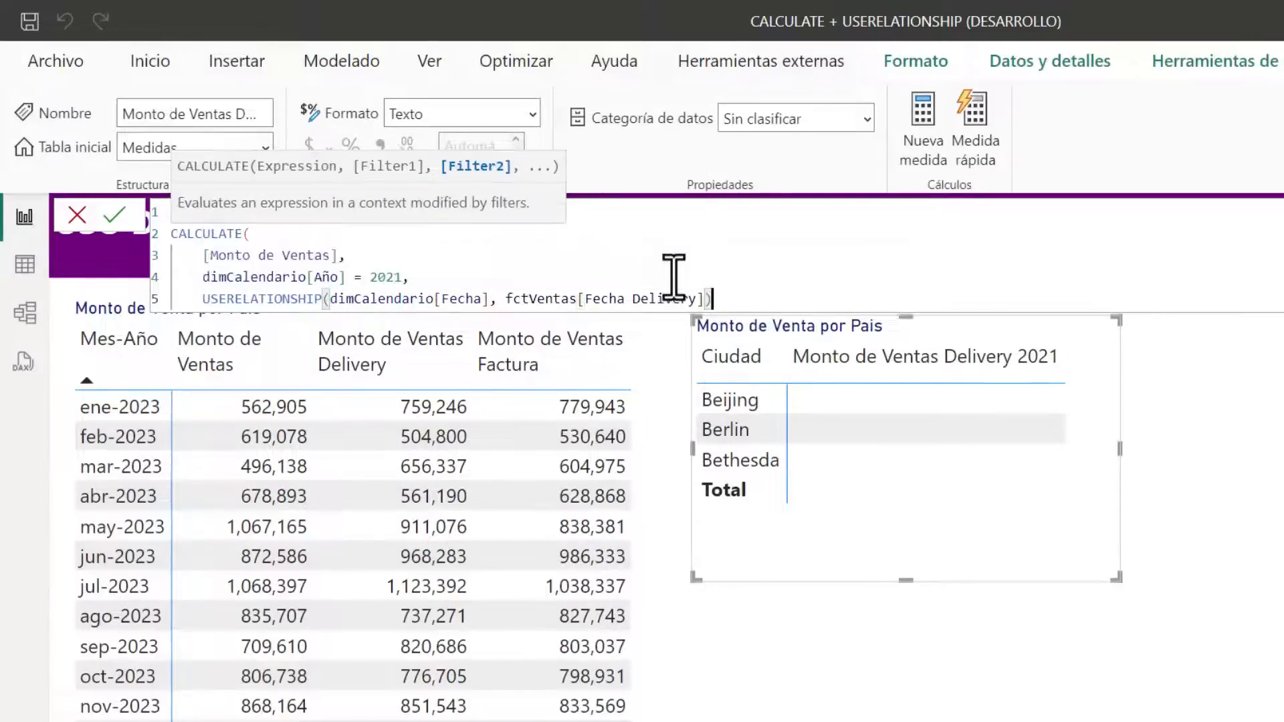
pyautogui.press('Return')
pyautogui.write(')')
pyautogui.press('Return')
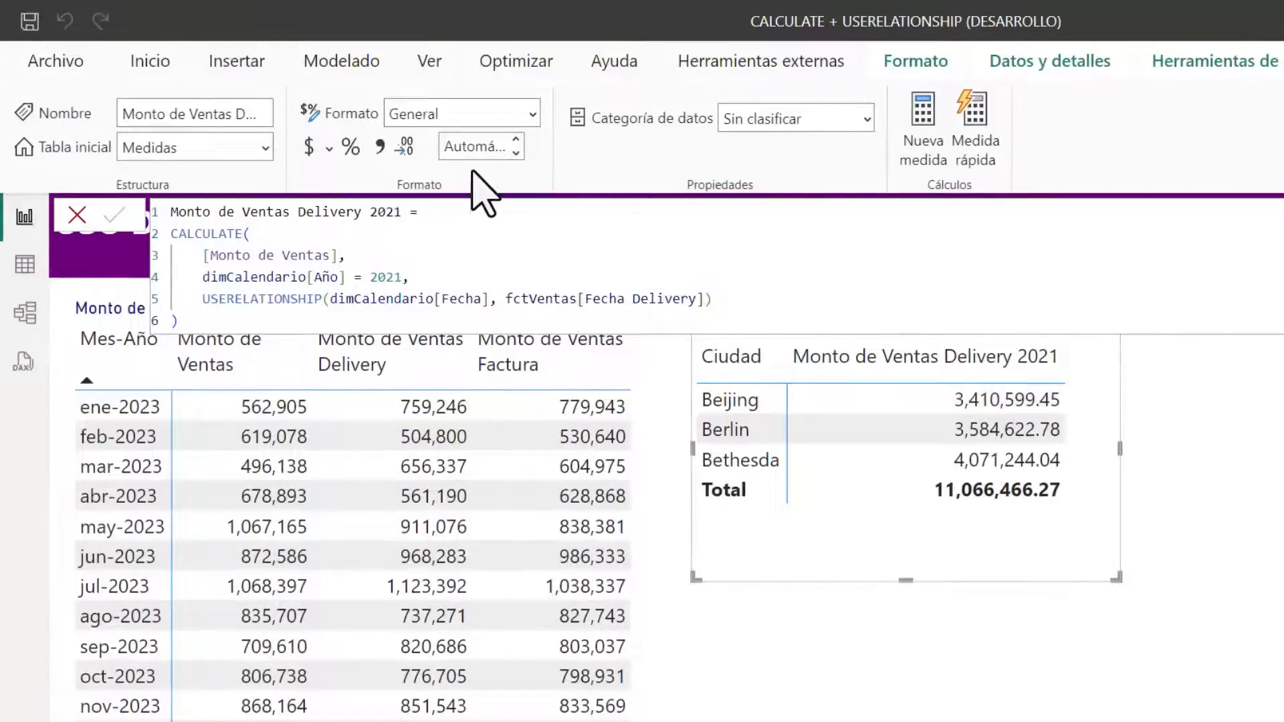
# Format the Monto de Ventas Delivery 2021 measure with 0 decimal places and a thousands separator
pyautogui.click(480, 149)
pyautogui.write('0')
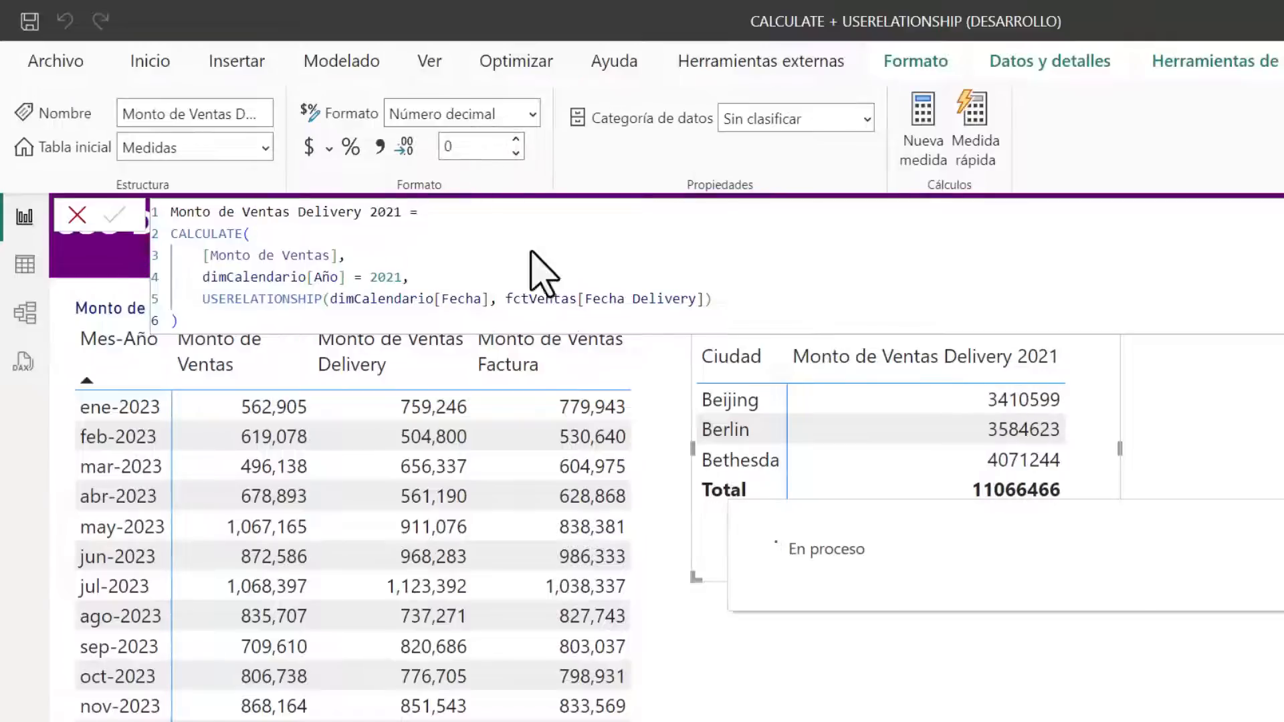
pyautogui.click(380, 146)
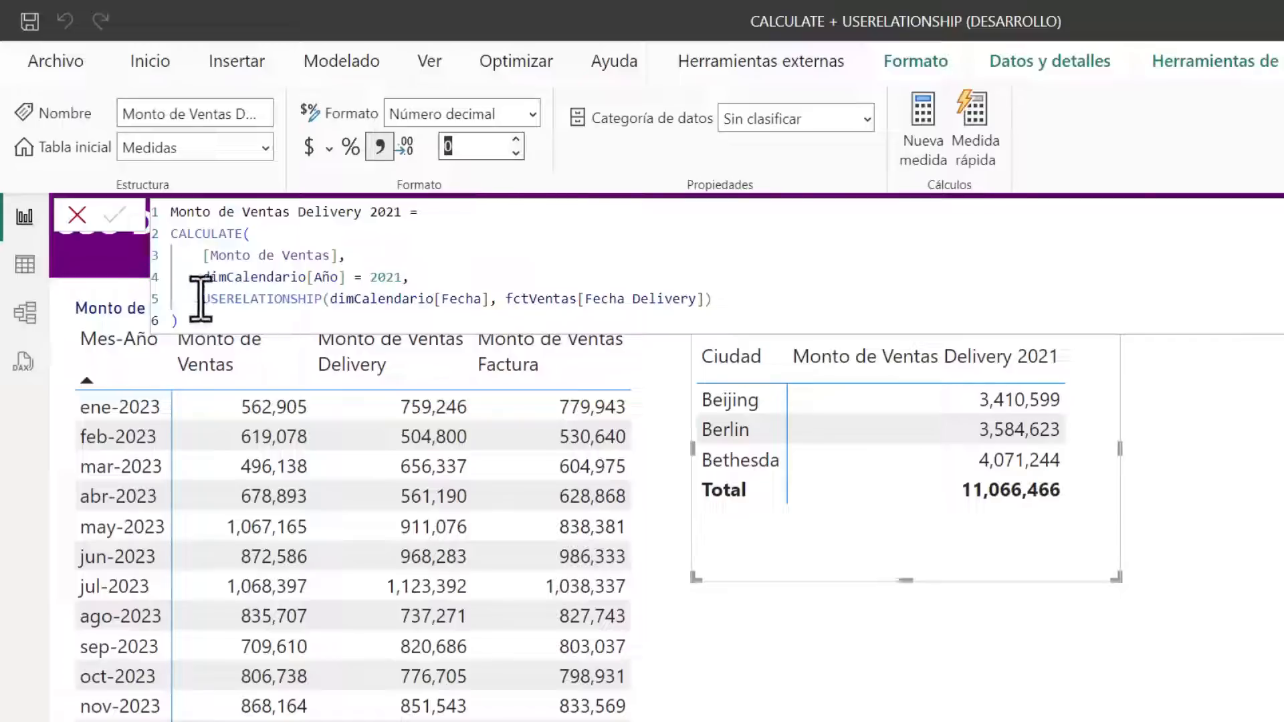
# Examine the year filter and the USERELATIONSHIP modifier in the Monto de Ventas Delivery 2021 formula, and leave the formula
pyautogui.moveTo(201, 277); pyautogui.dragTo(346, 277)
pyautogui.keyDown('shift'); pyautogui.click(714, 299); pyautogui.keyUp('shift')
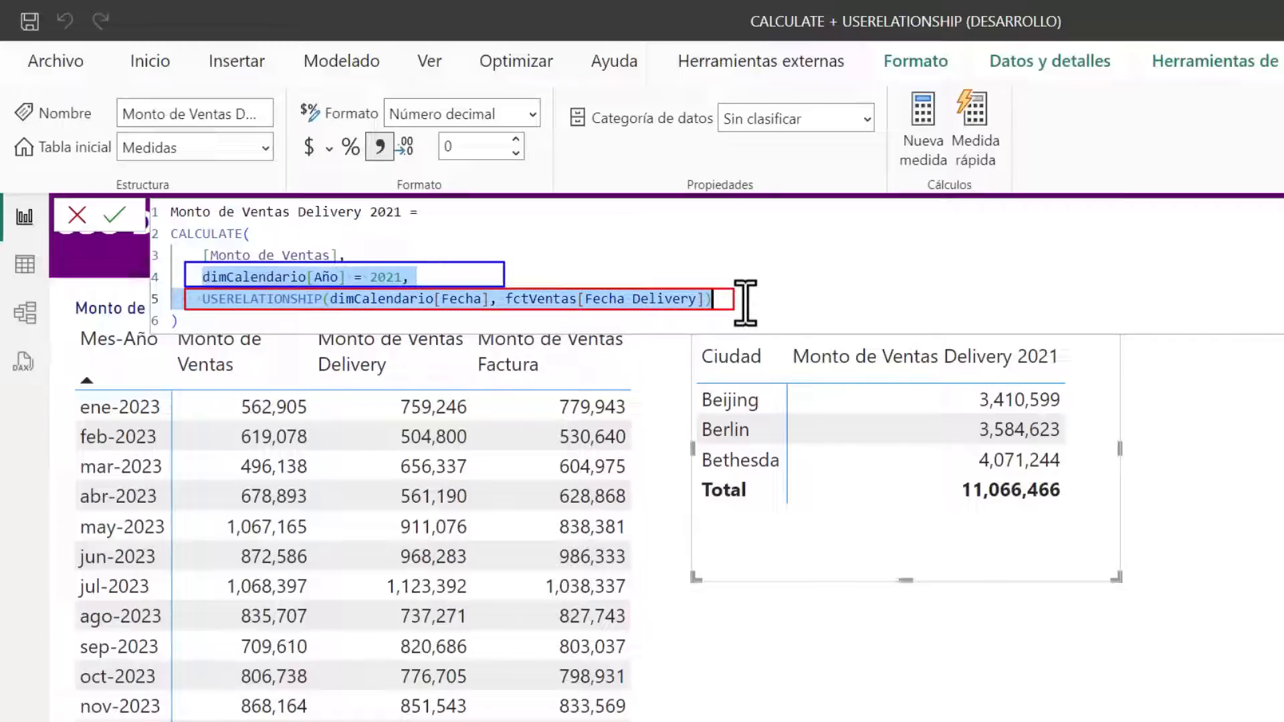
pyautogui.click(220, 274)
pyautogui.moveTo(201, 277); pyautogui.dragTo(346, 277)
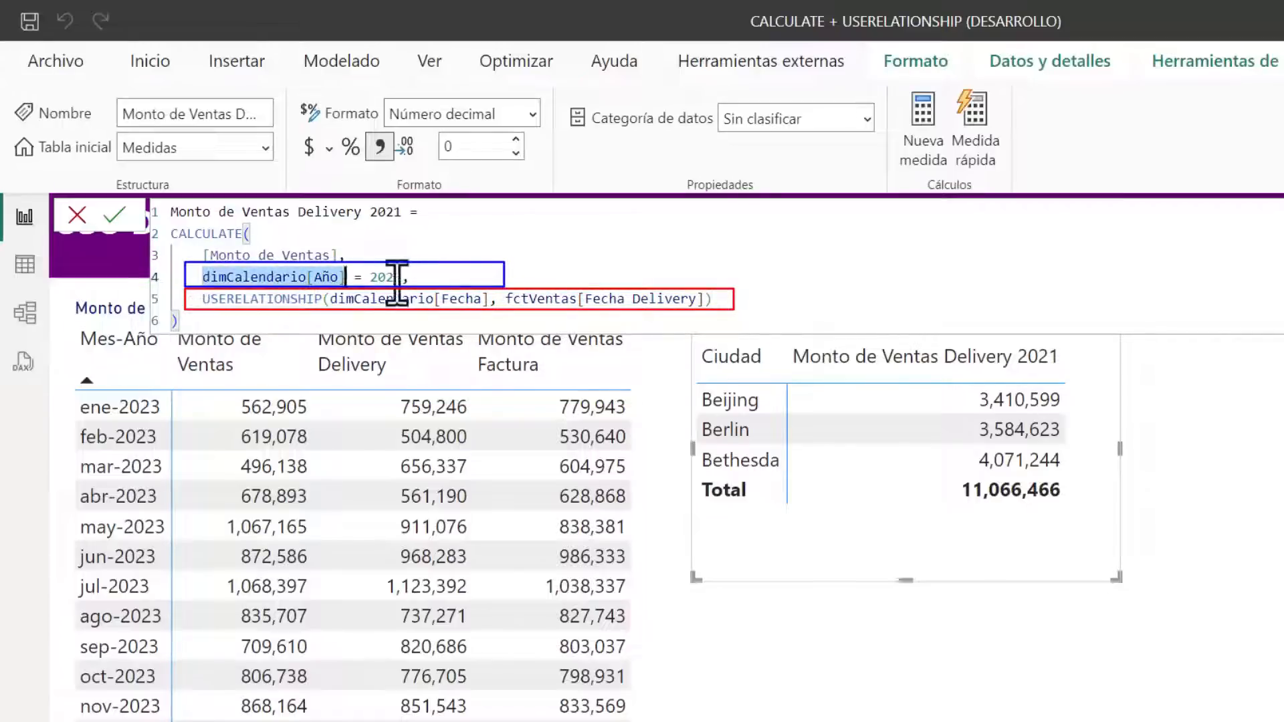
pyautogui.keyDown('shift'); pyautogui.click(399, 277); pyautogui.keyUp('shift')
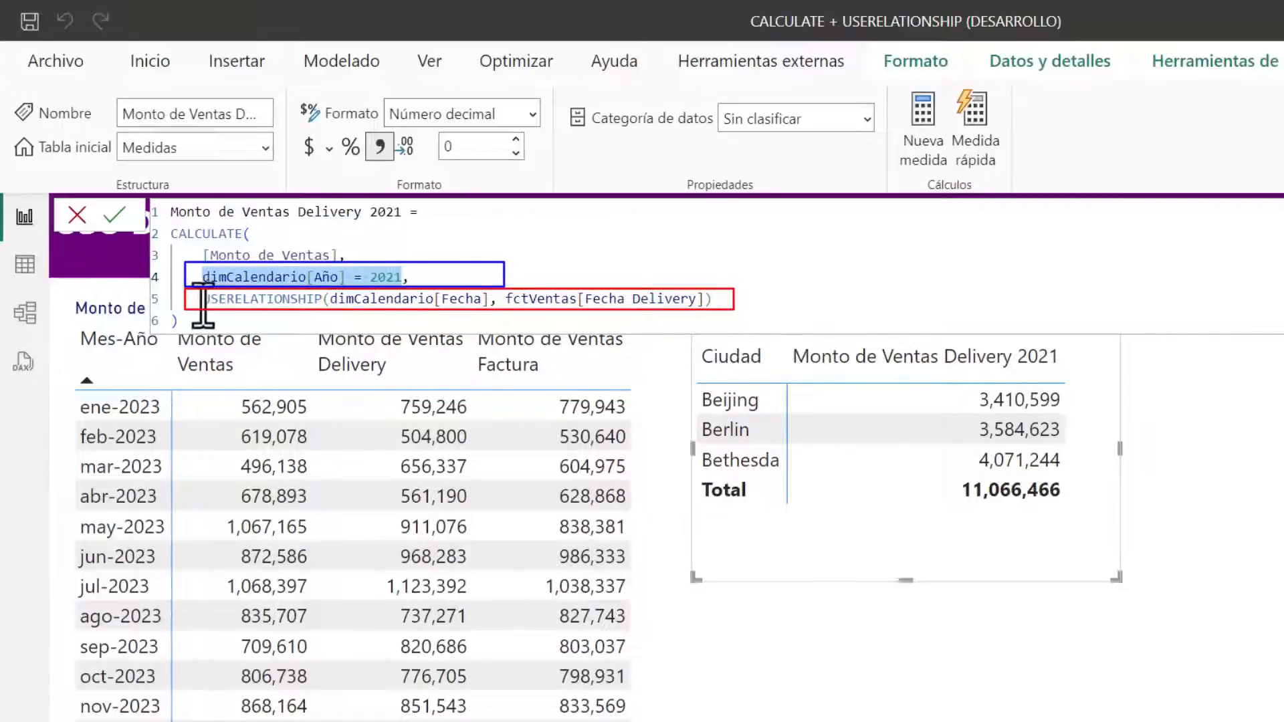
pyautogui.moveTo(203, 301); pyautogui.dragTo(713, 298)
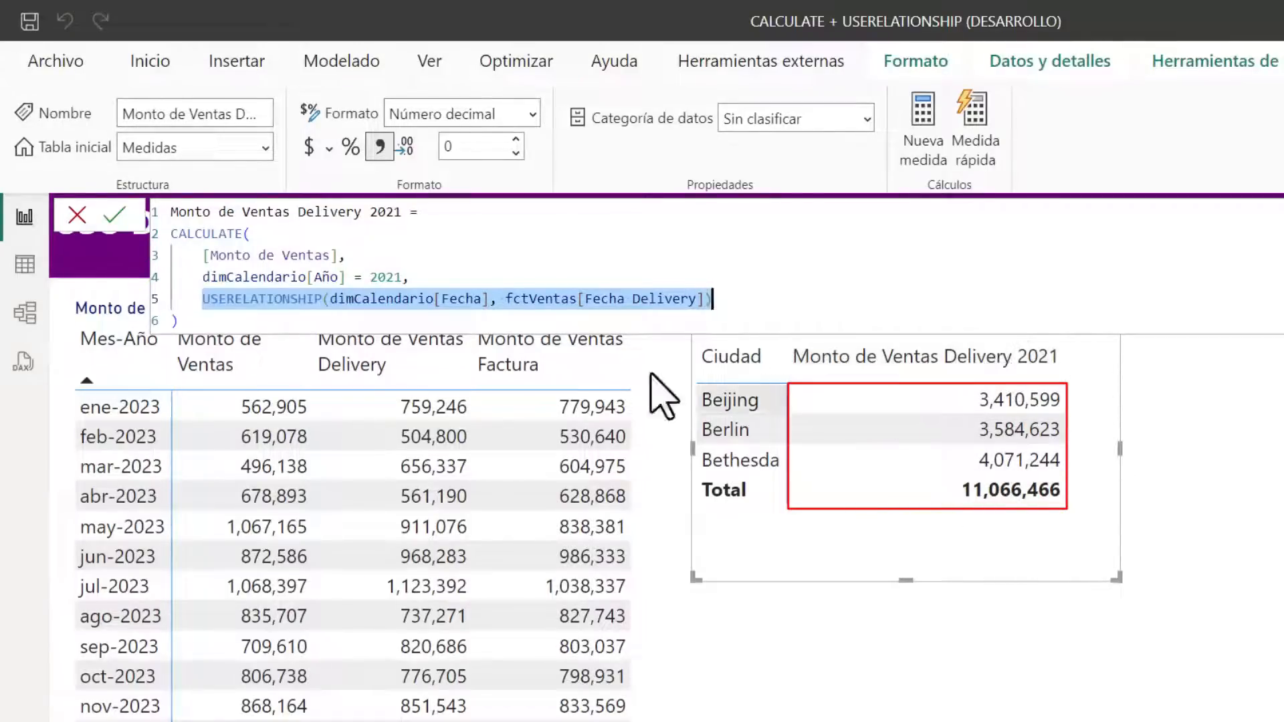
pyautogui.moveTo(199, 276); pyautogui.dragTo(478, 277)
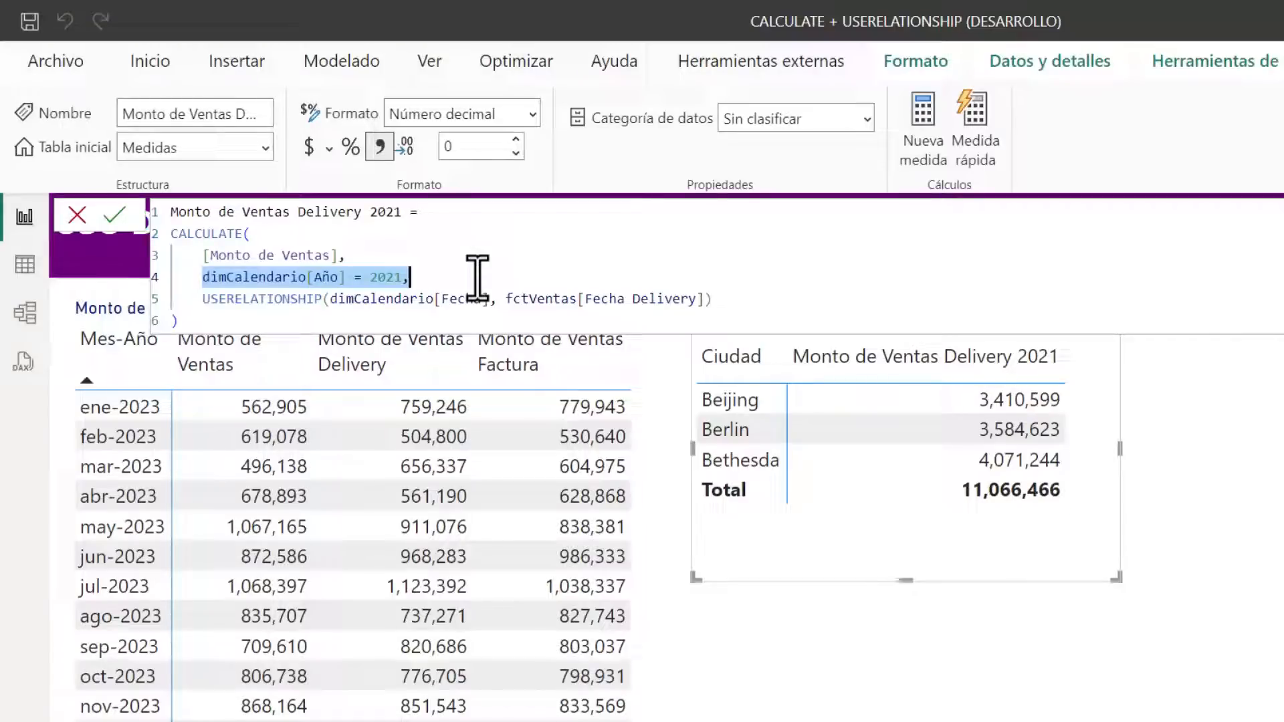
pyautogui.click(419, 255)
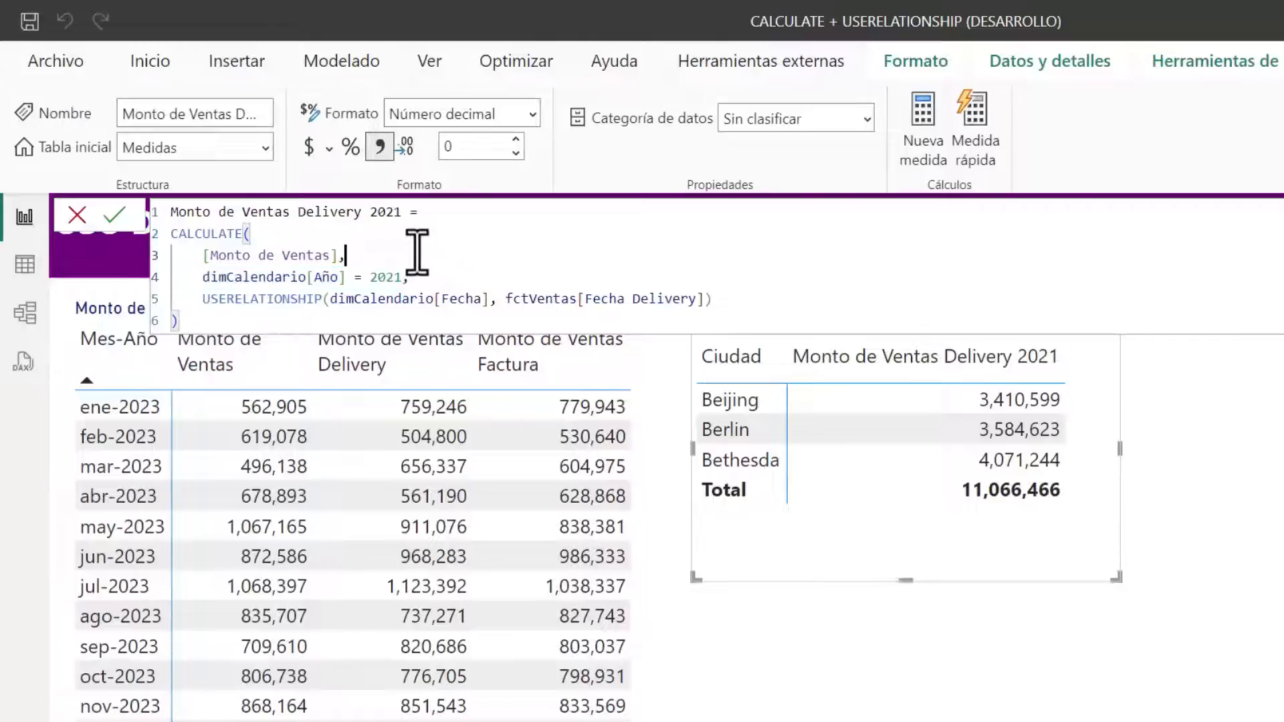
pyautogui.moveTo(194, 299); pyautogui.dragTo(751, 298)
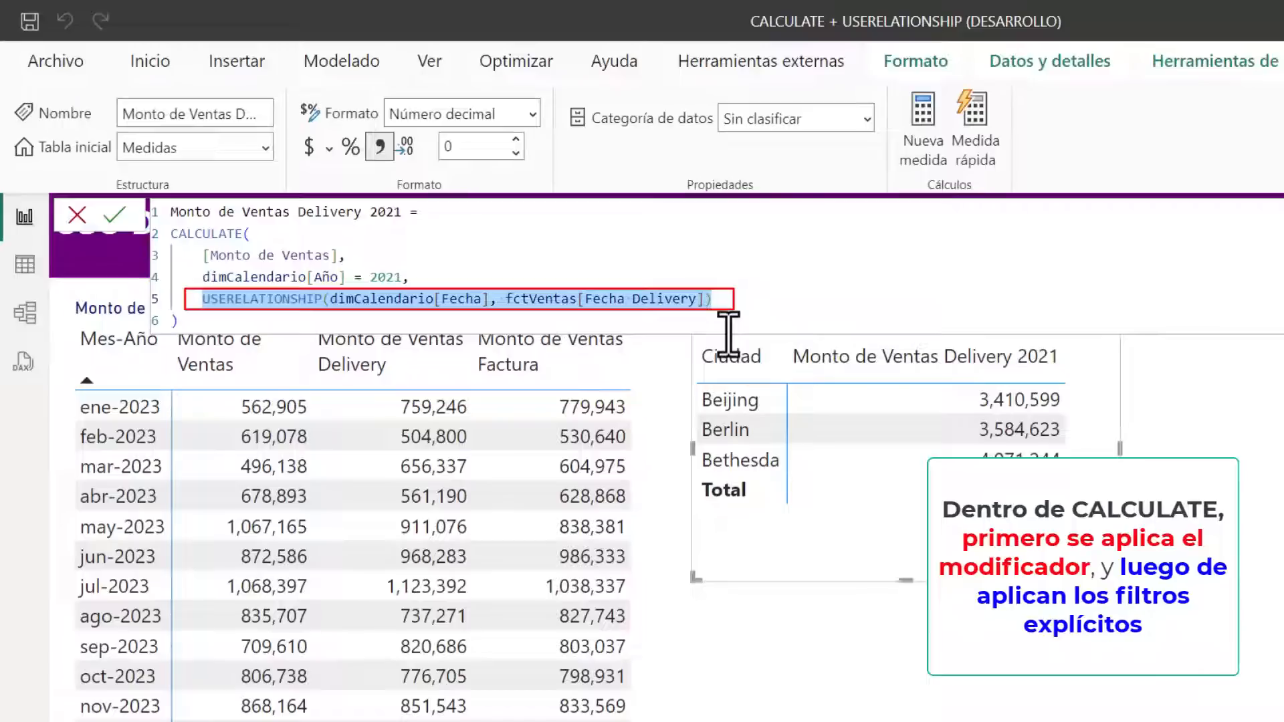
pyautogui.moveTo(436, 277)
pyautogui.mouseDown()
pyautogui.moveTo(195, 278)
pyautogui.moveTo(206, 277)
pyautogui.mouseUp()
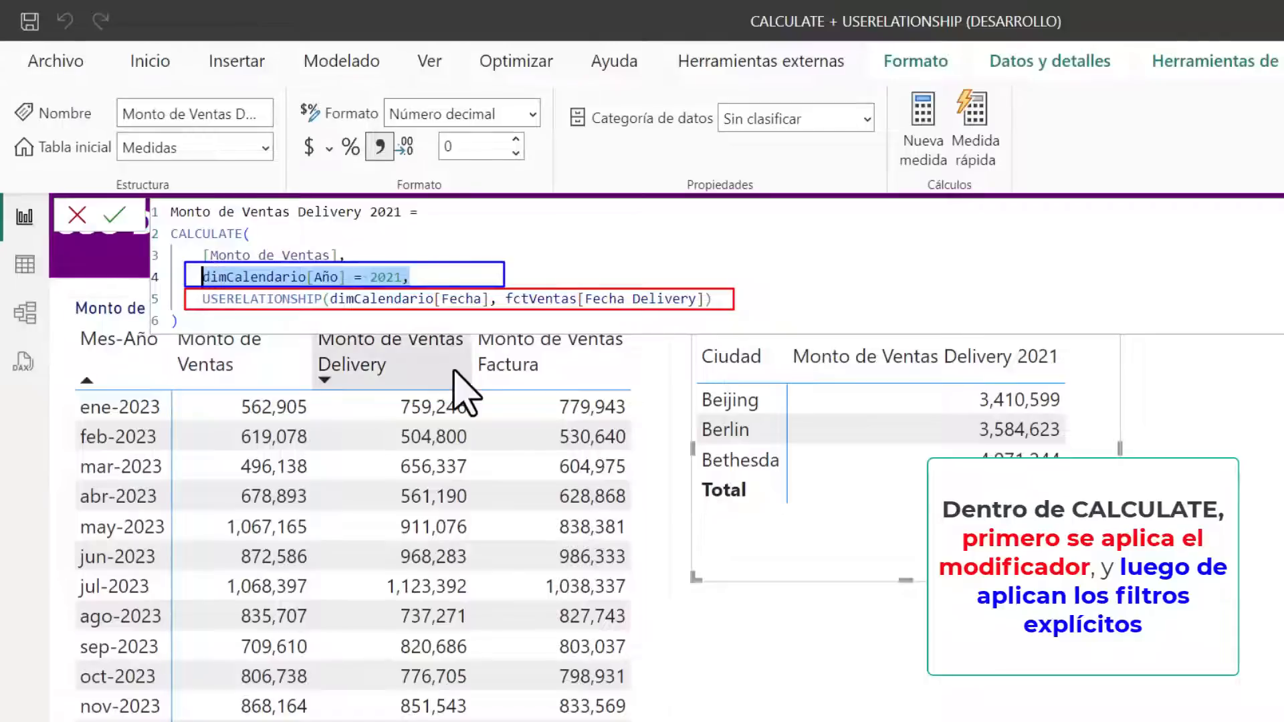
pyautogui.click(253, 320)
pyautogui.moveTo(195, 277); pyautogui.dragTo(766, 302)
pyautogui.click(766, 303)
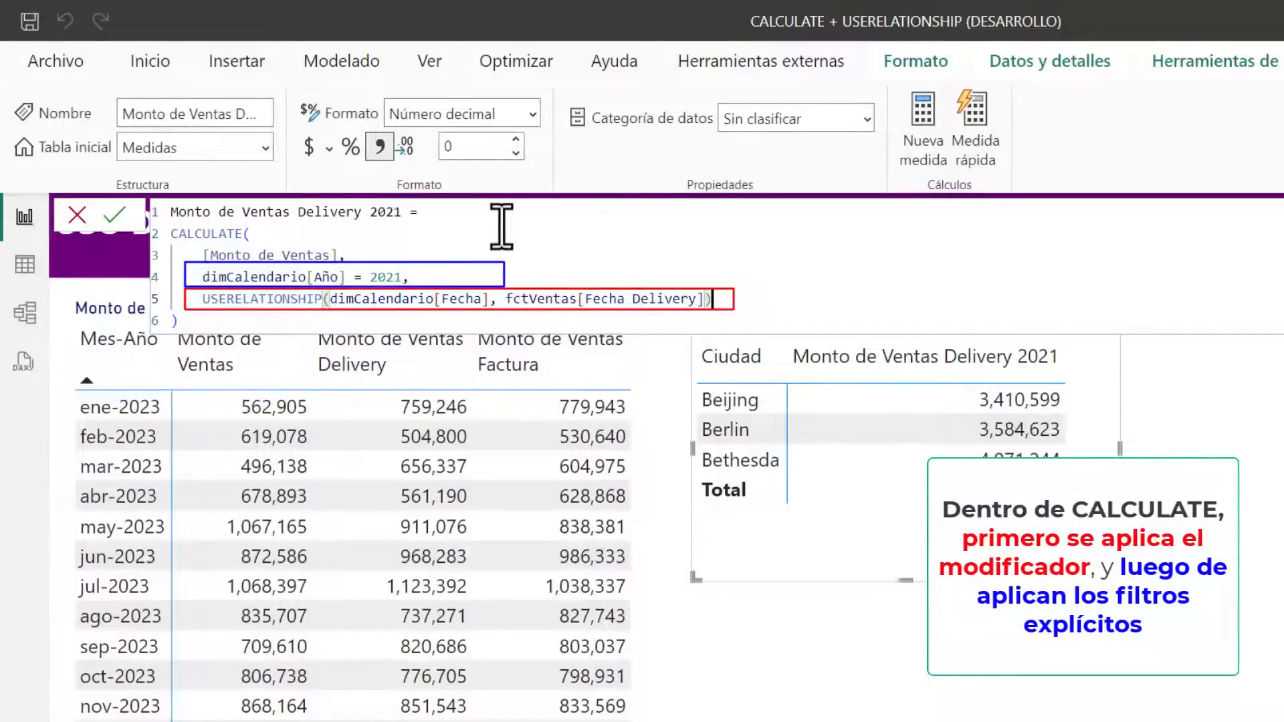
pyautogui.moveTo(197, 281); pyautogui.dragTo(447, 282)
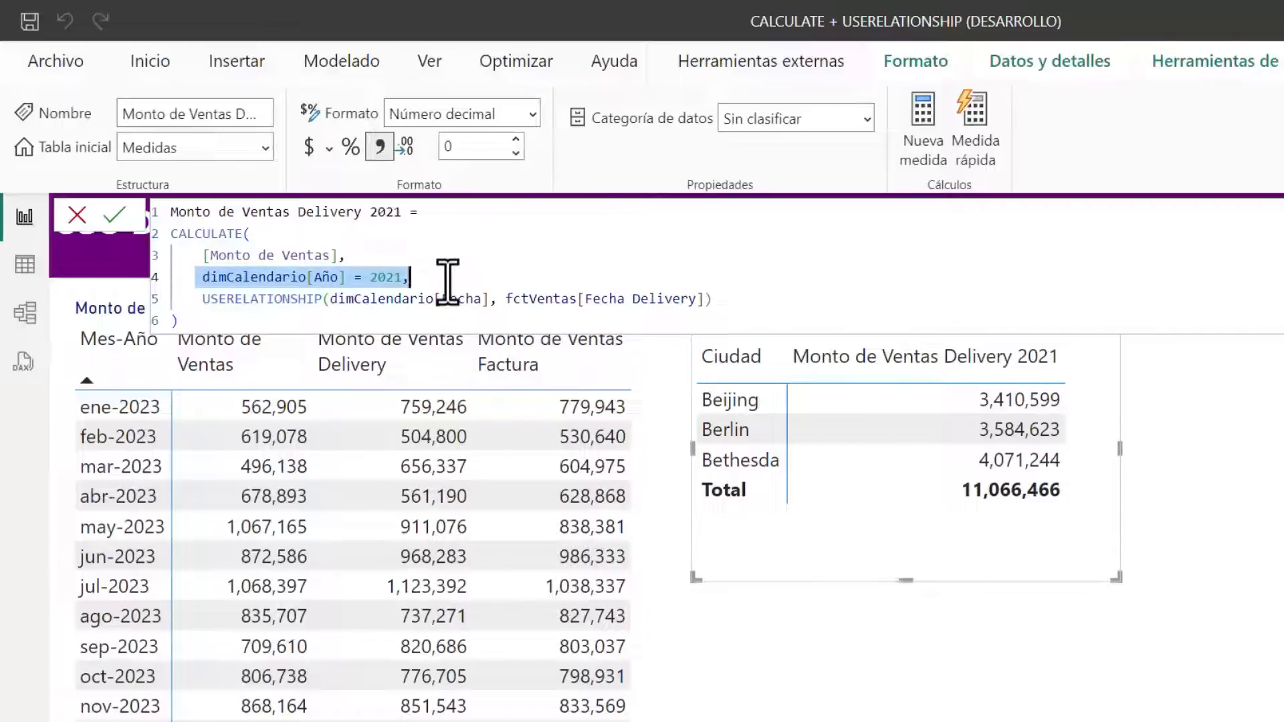
pyautogui.click(257, 327)
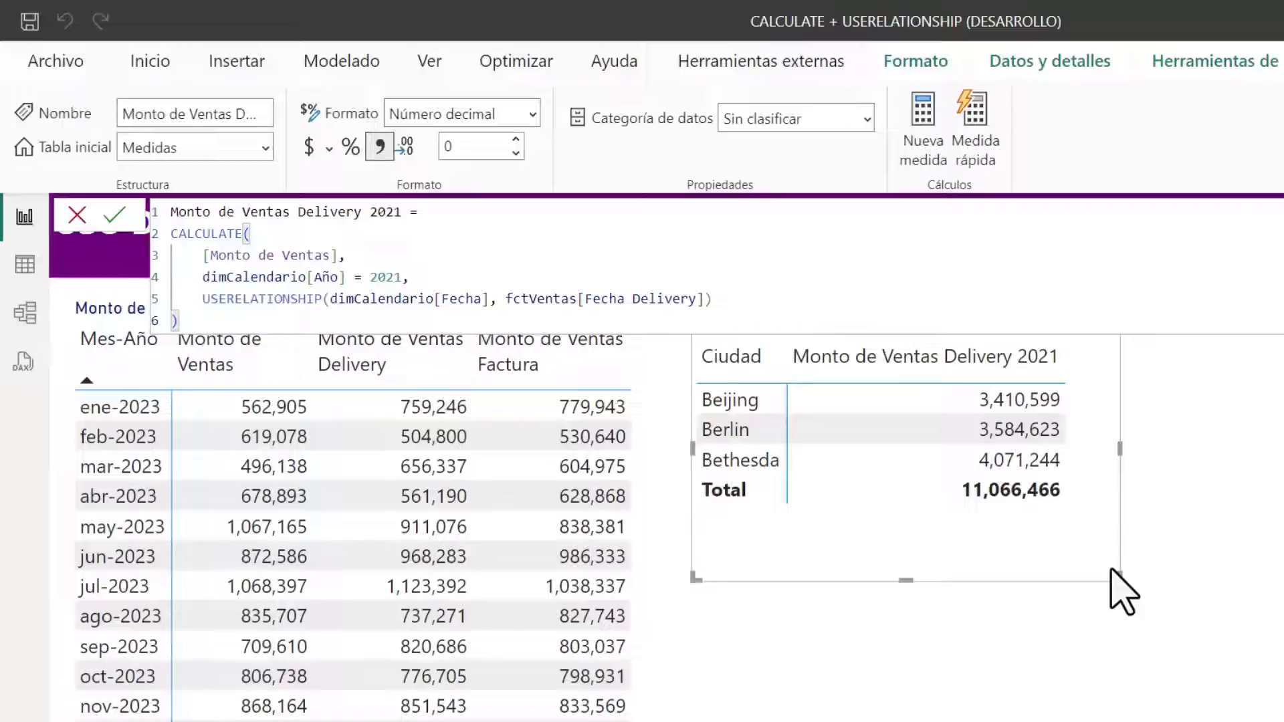
pyautogui.click(1194, 550)
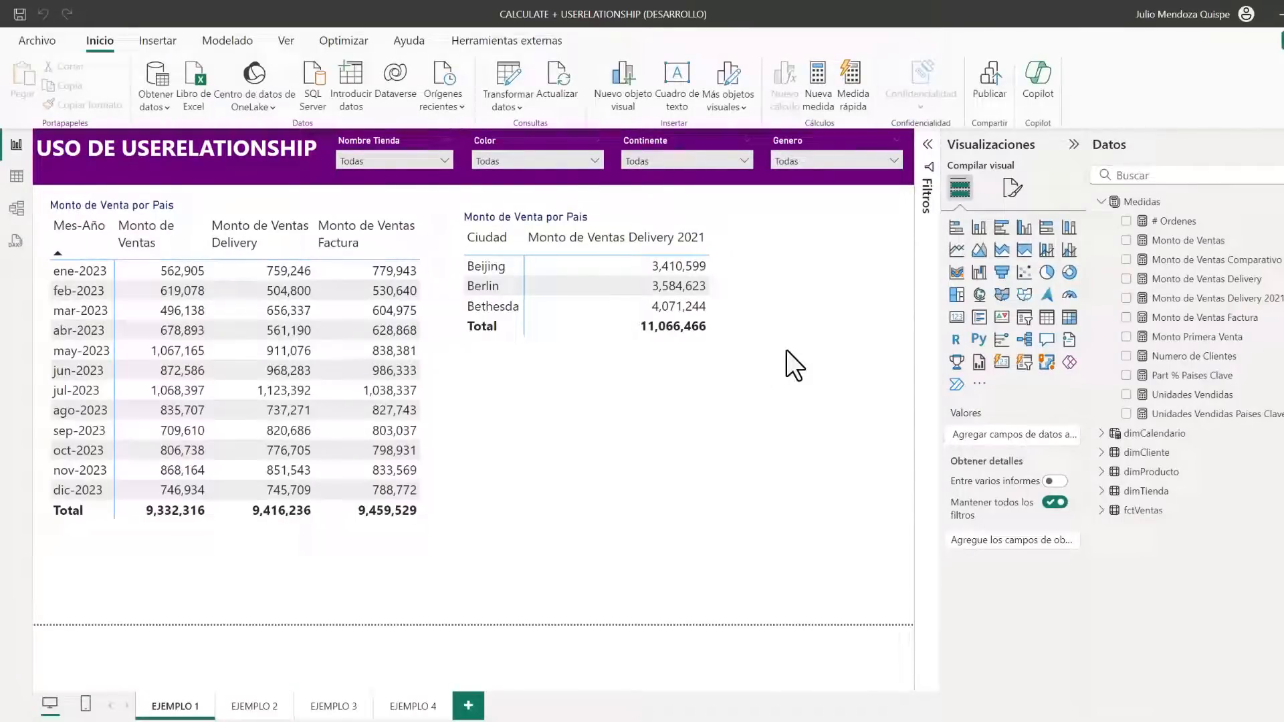
# Open the table view and examine the Periodo Delivery column's CALCULATE and USERELATIONSHIP formula against its values in fctVentas
pyautogui.click(17, 176)
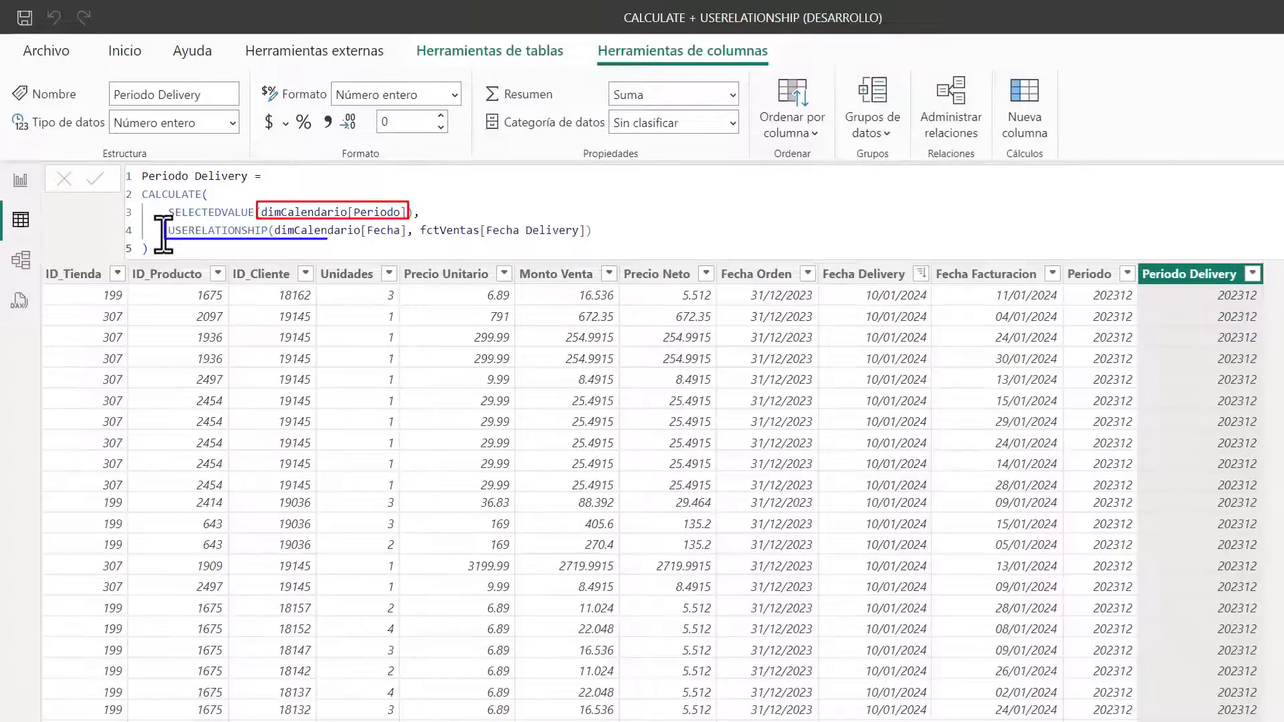
pyautogui.moveTo(166, 231); pyautogui.dragTo(613, 234)
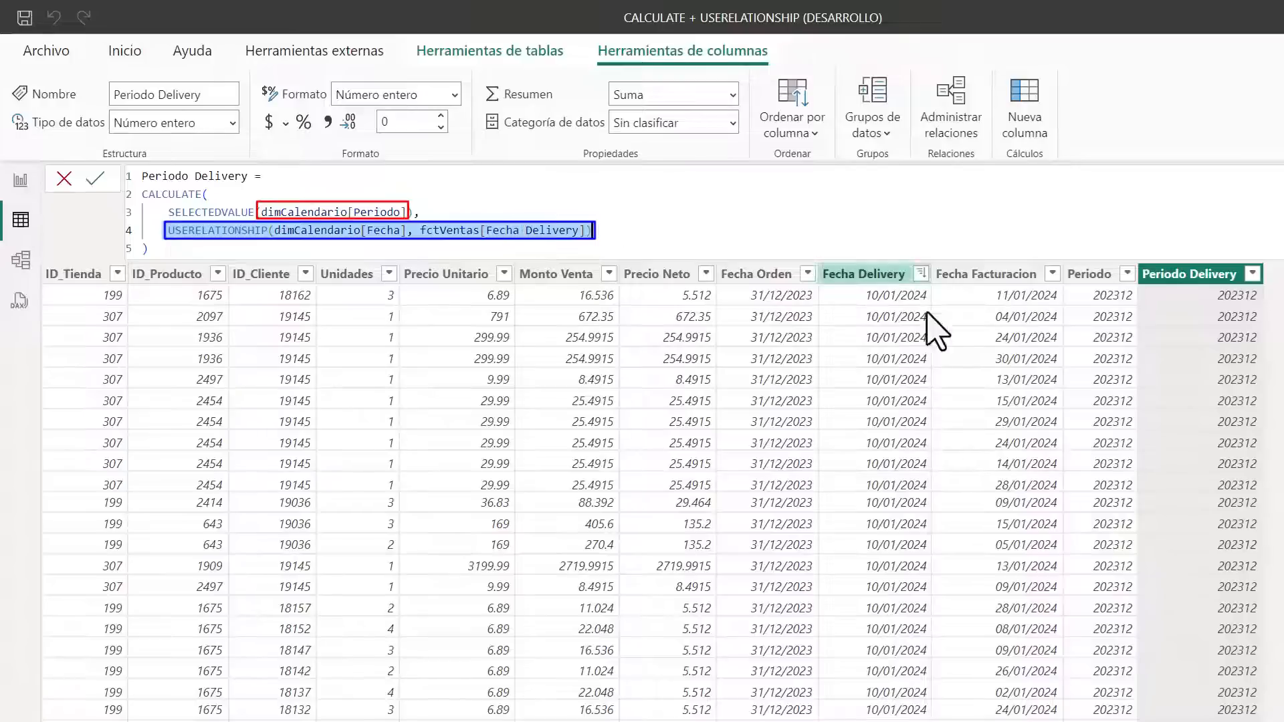
pyautogui.click(1238, 315)
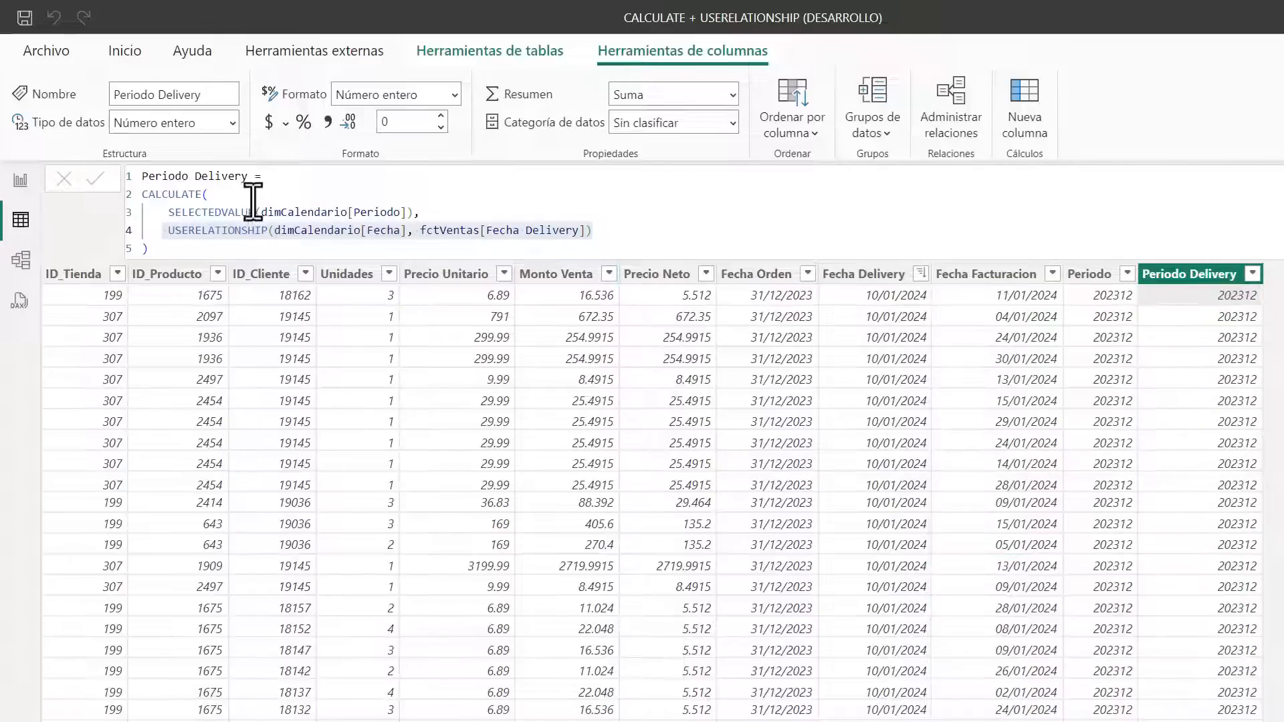
pyautogui.click(196, 247)
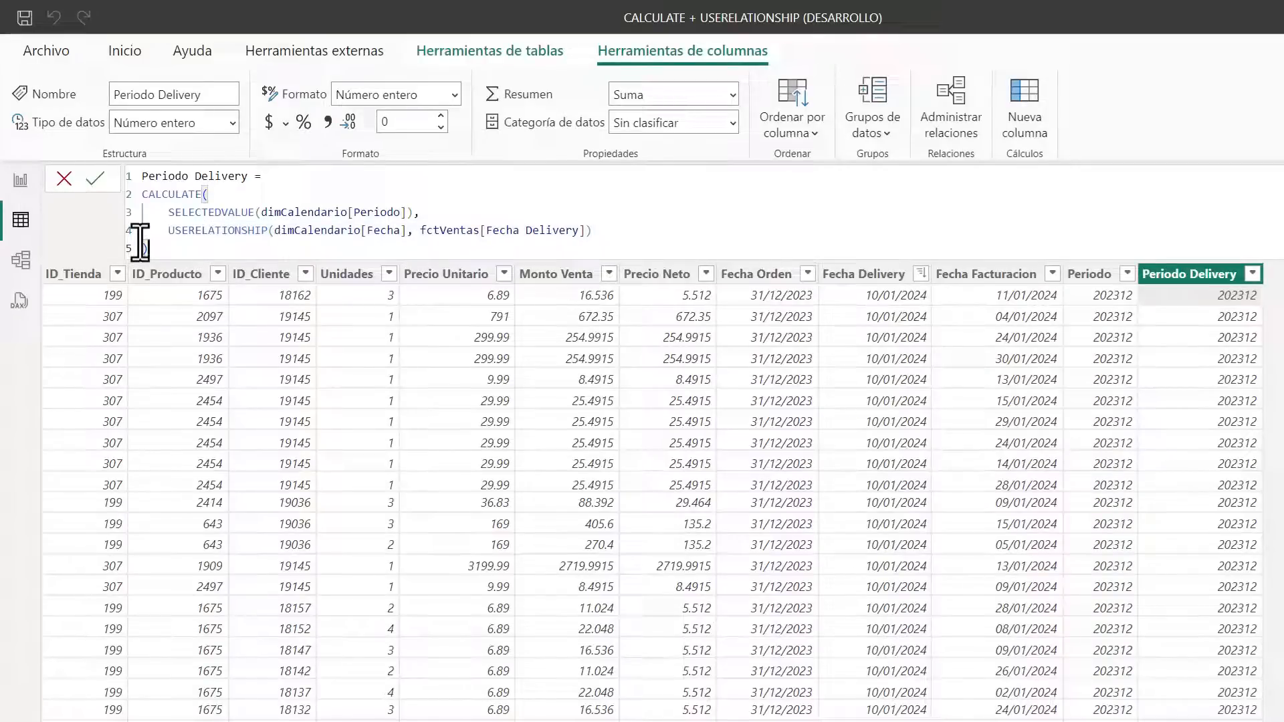
pyautogui.moveTo(142, 195); pyautogui.dragTo(194, 195)
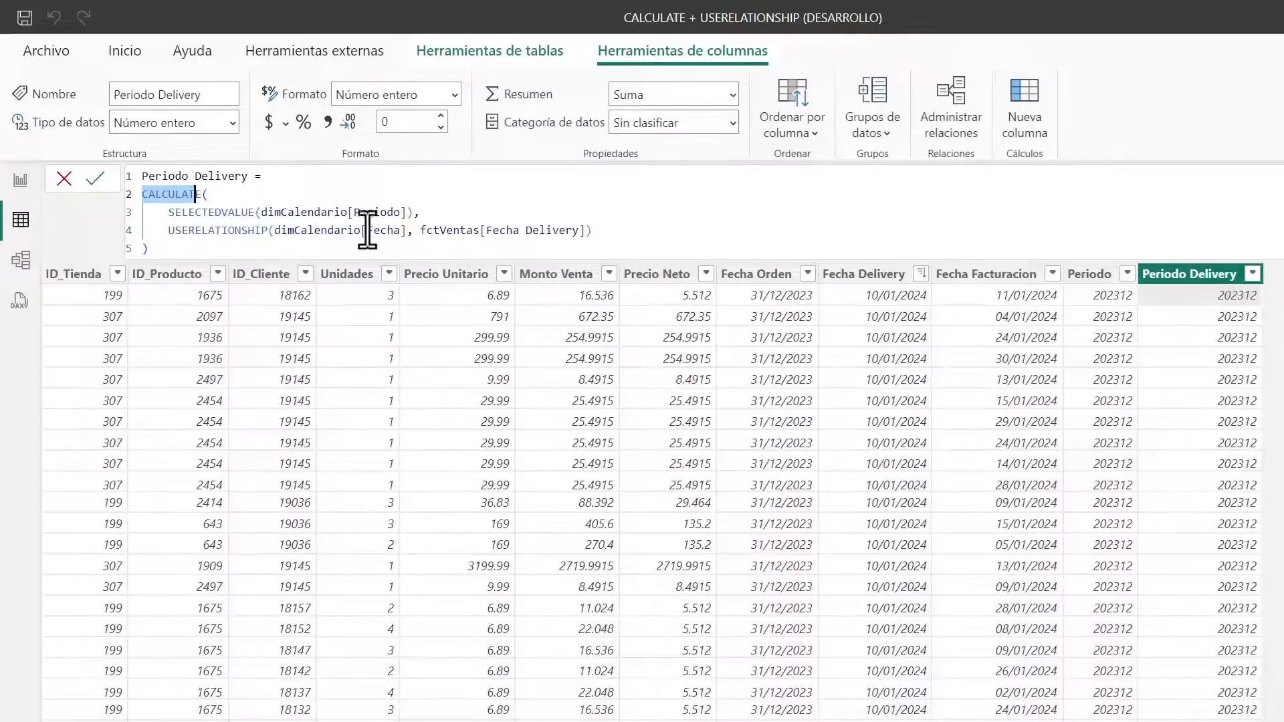
pyautogui.click(242, 201)
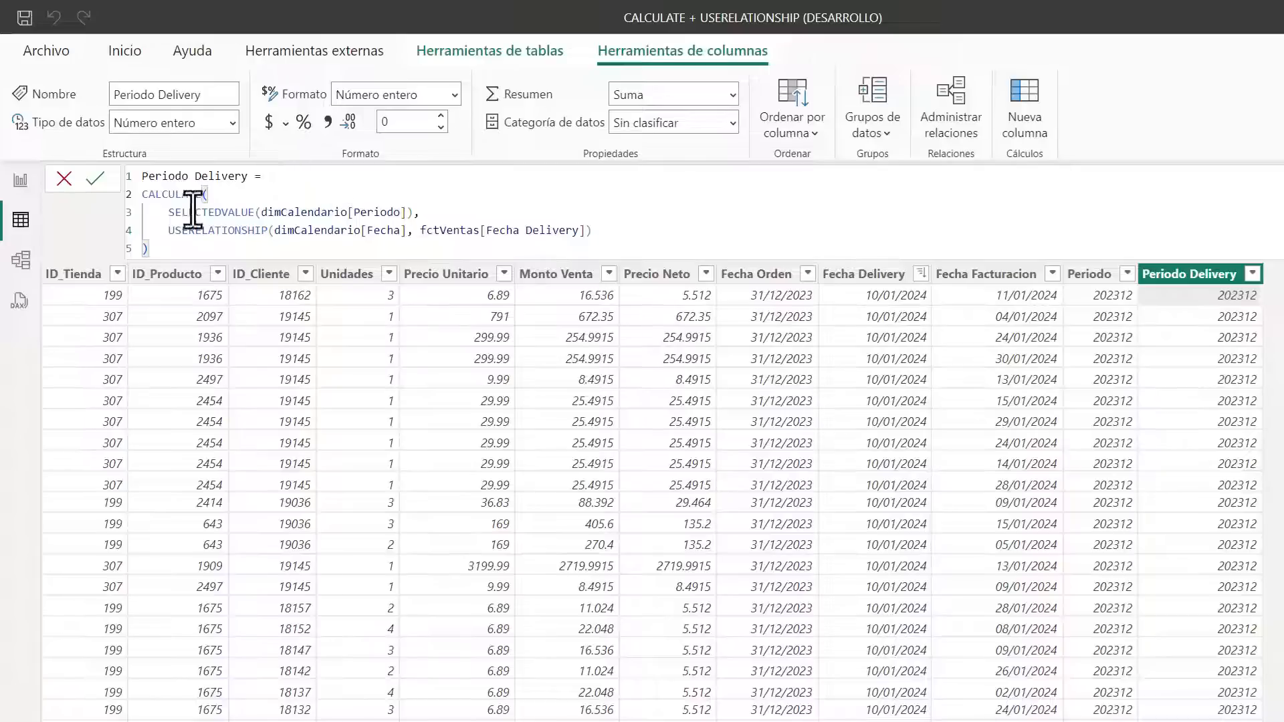
# Examine the USERELATIONSHIP line in the Periodo Delivery column formula
pyautogui.moveTo(156, 230); pyautogui.dragTo(696, 230)
pyautogui.click(593, 214)
pyautogui.moveTo(164, 230); pyautogui.dragTo(676, 230)
pyautogui.click(450, 194)
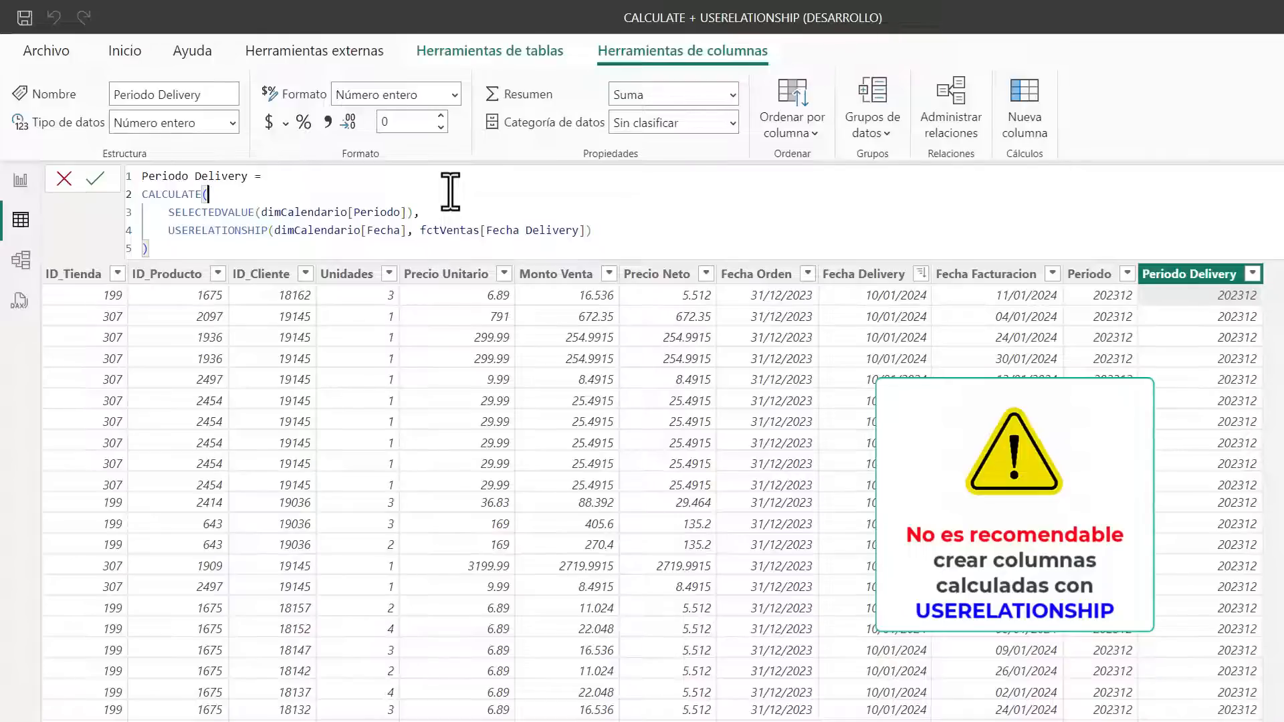
# Return to the report view on EJEMPLO 2 and examine each customer's first-date sales in the matrix
pyautogui.click(20, 180)
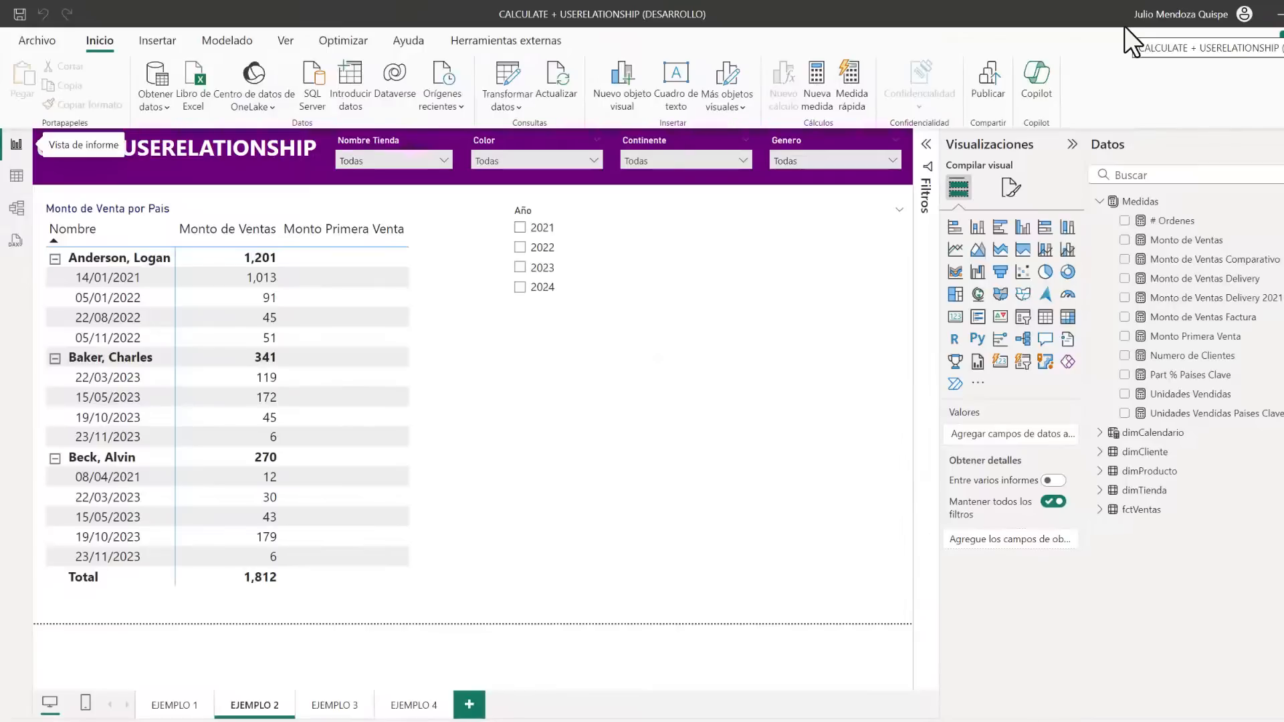
pyautogui.click(420, 404)
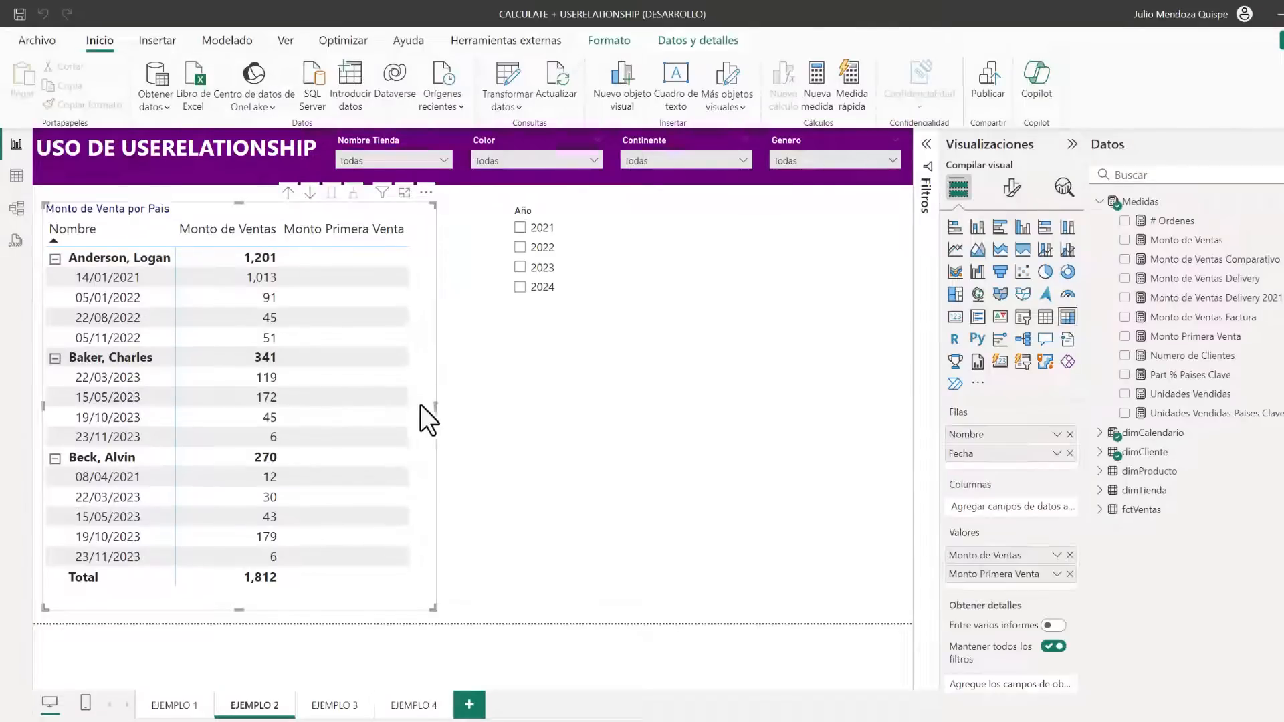
pyautogui.click(443, 404)
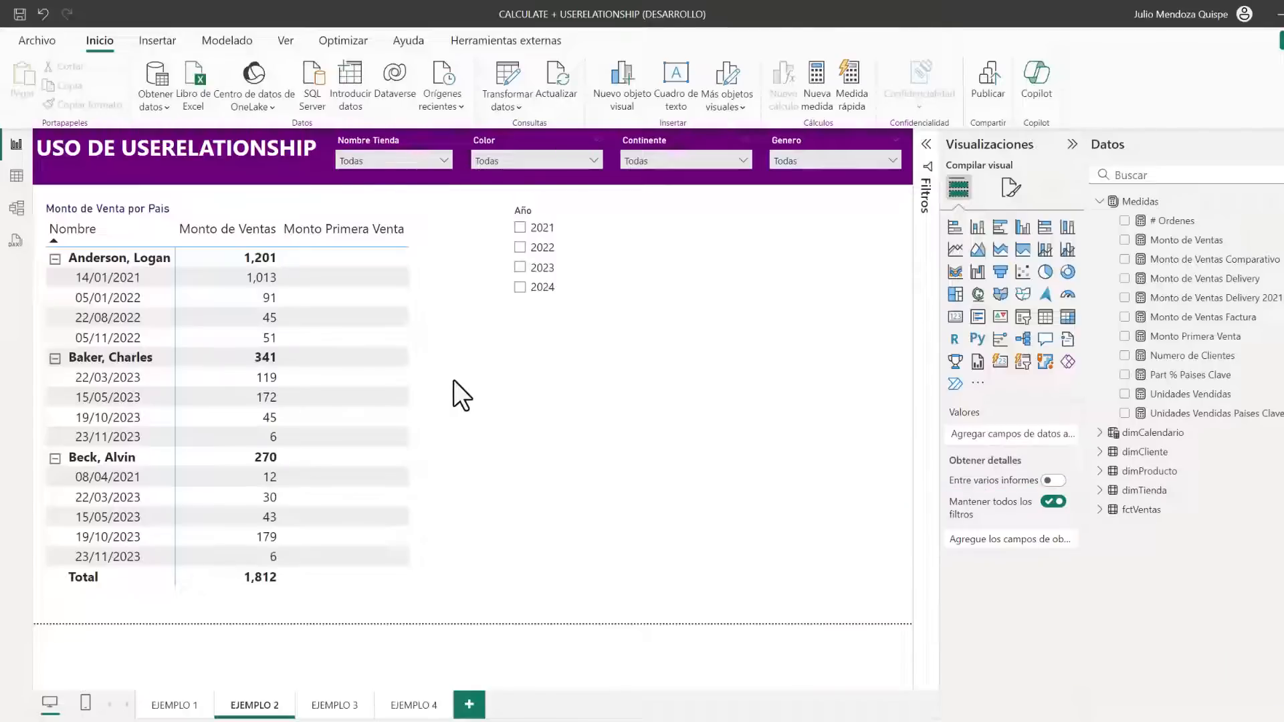
pyautogui.click(62, 250)
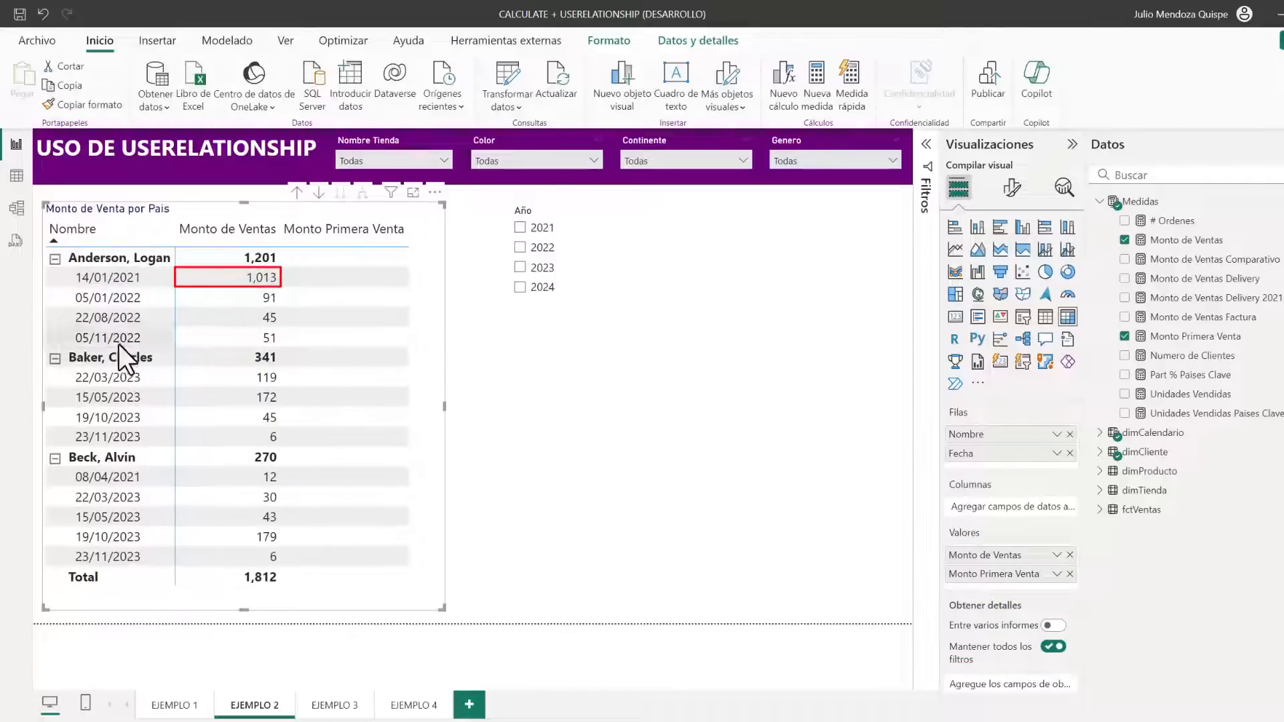
pyautogui.moveTo(176, 367)
pyautogui.mouseDown()
pyautogui.moveTo(201, 390)
pyautogui.moveTo(281, 386)
pyautogui.mouseUp()
pyautogui.click(468, 432)
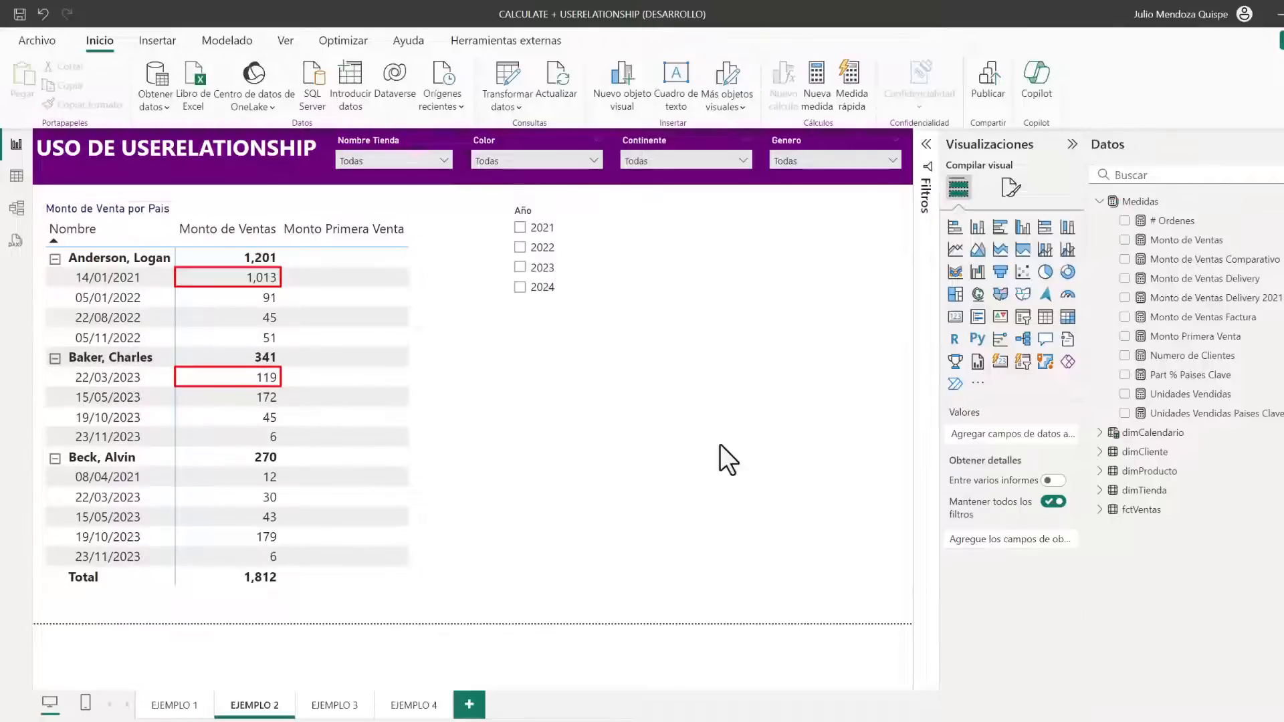
# Open the table view on dimCliente and examine the PrimeraFecha column's formula
pyautogui.click(17, 176)
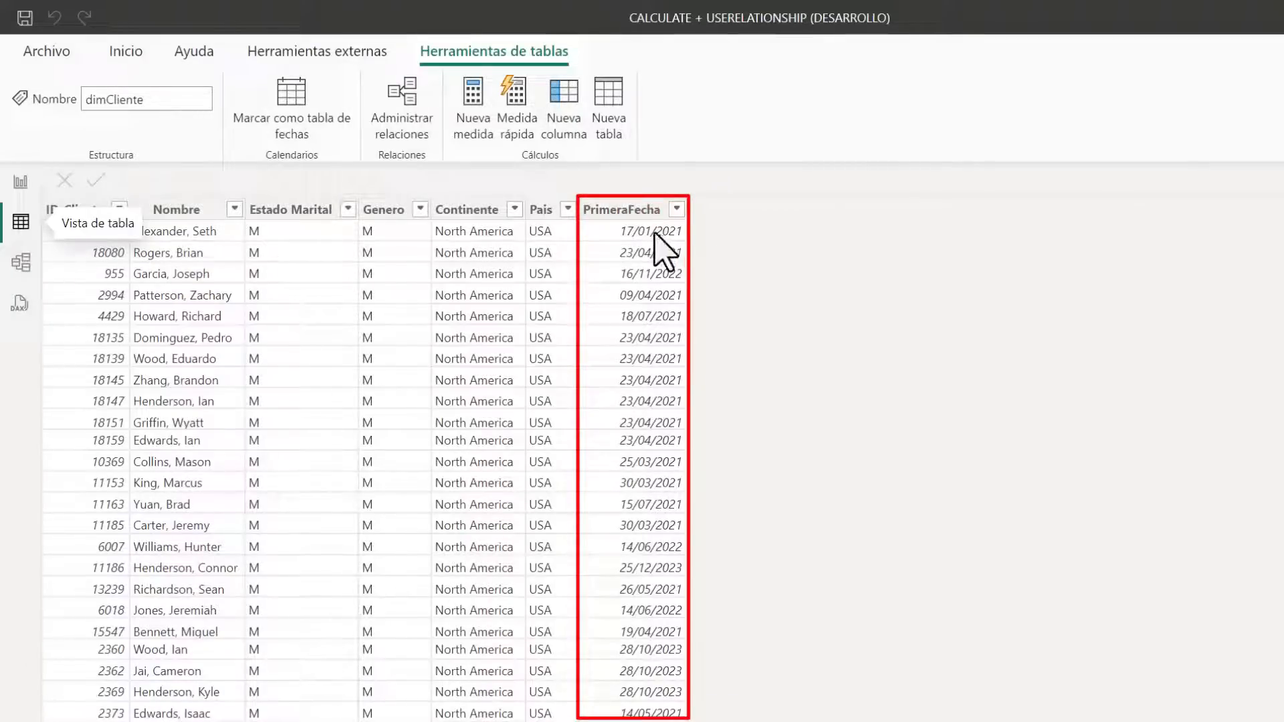
pyautogui.click(622, 210)
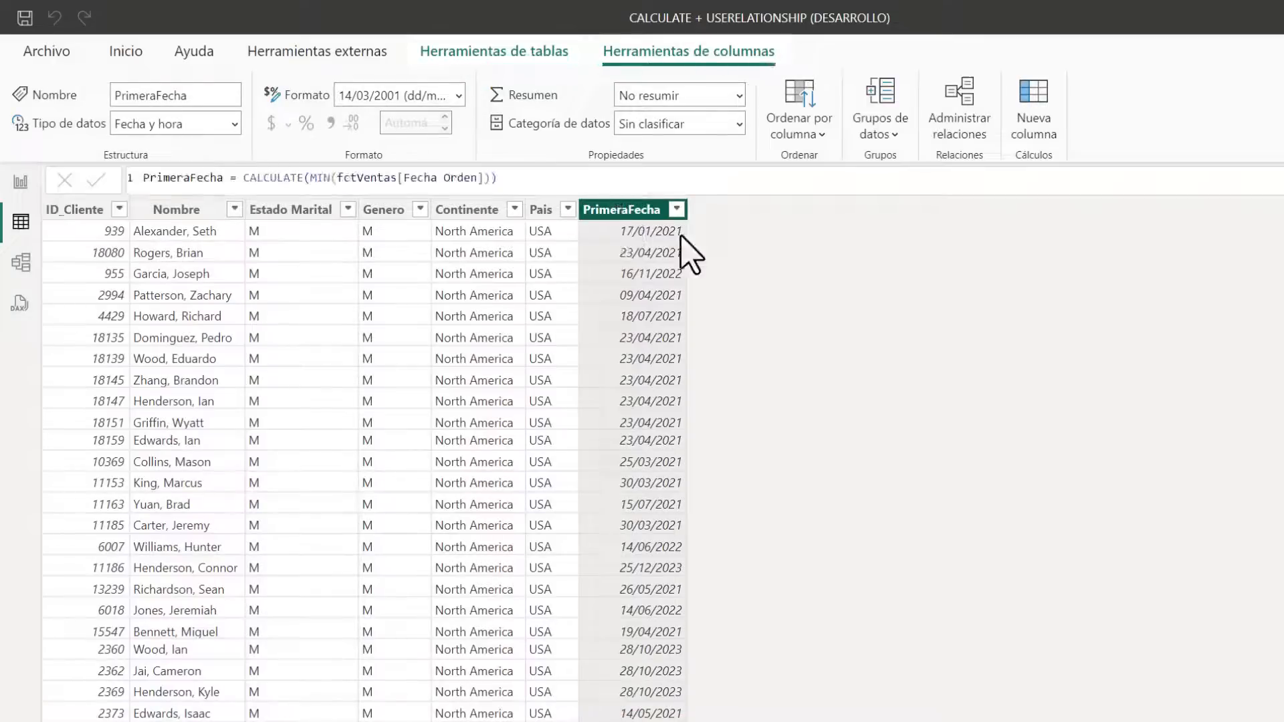
# Create an inactive one-to-many relationship from dimCalendario[Fecha] to dimCliente[PrimeraFecha] with single cross-filter direction in the model view
pyautogui.click(24, 264)
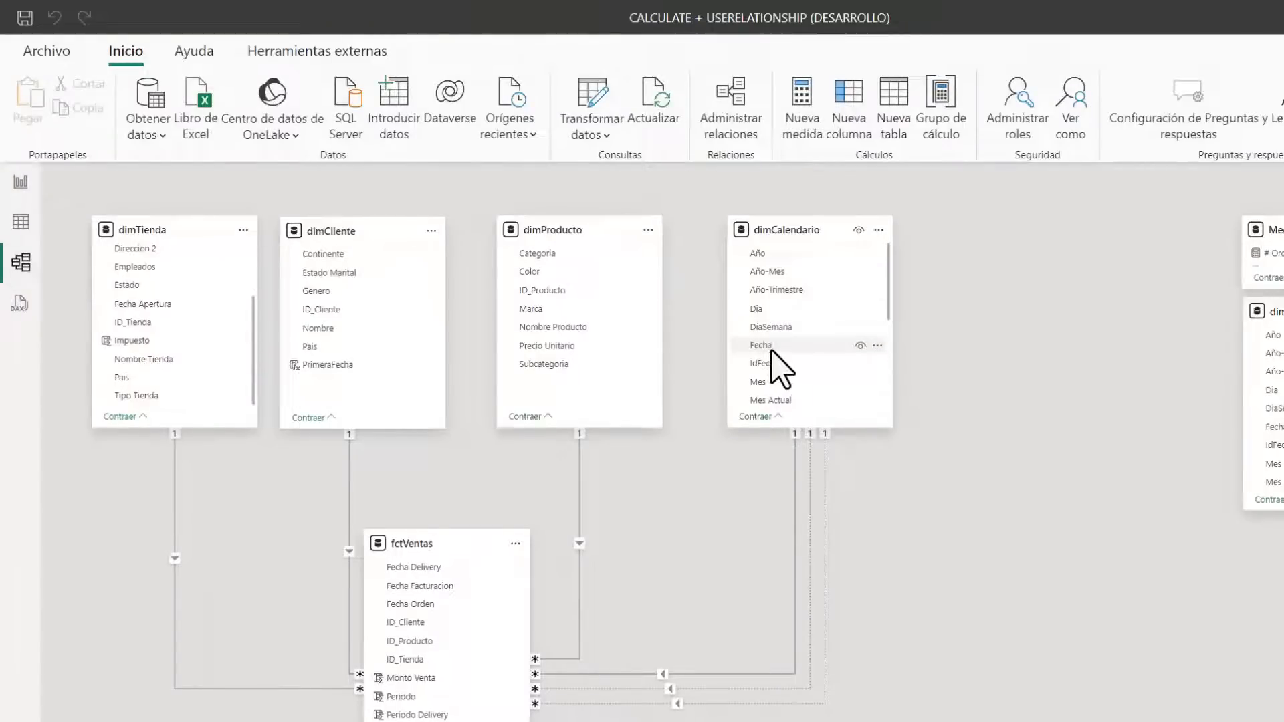
pyautogui.moveTo(771, 350); pyautogui.dragTo(348, 365)
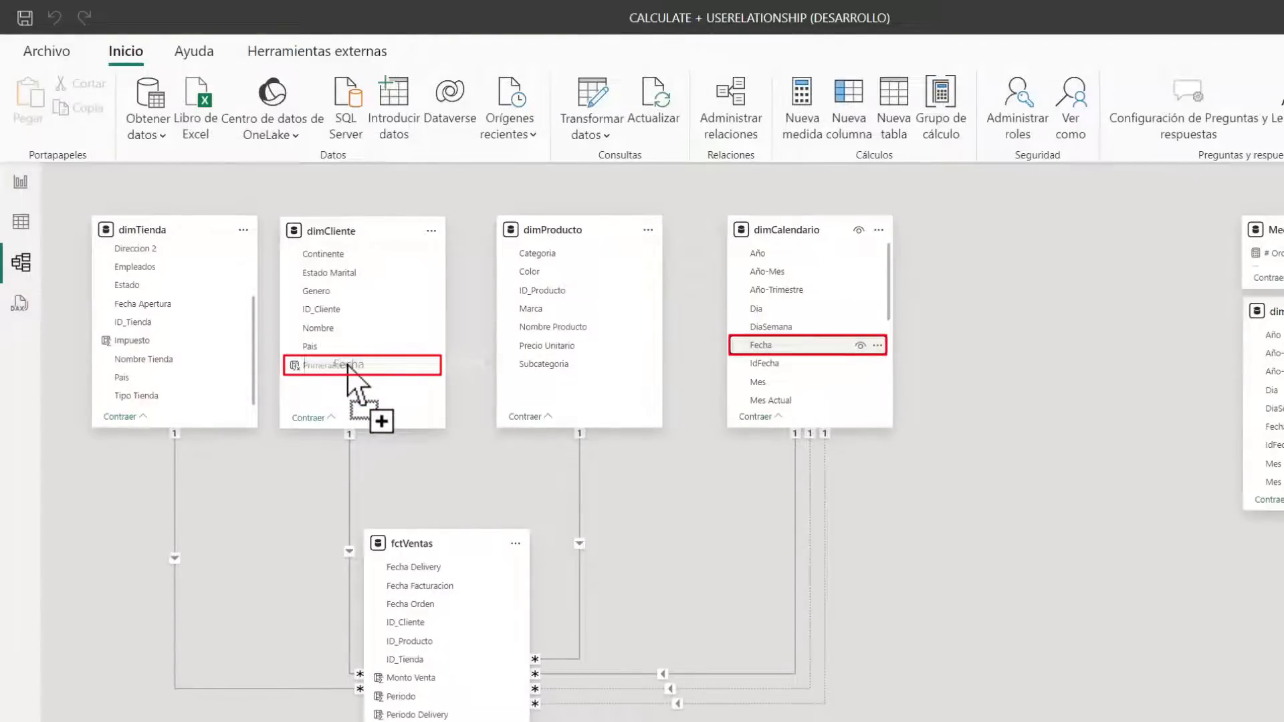
pyautogui.moveTo(348, 365); pyautogui.dragTo(347, 364)
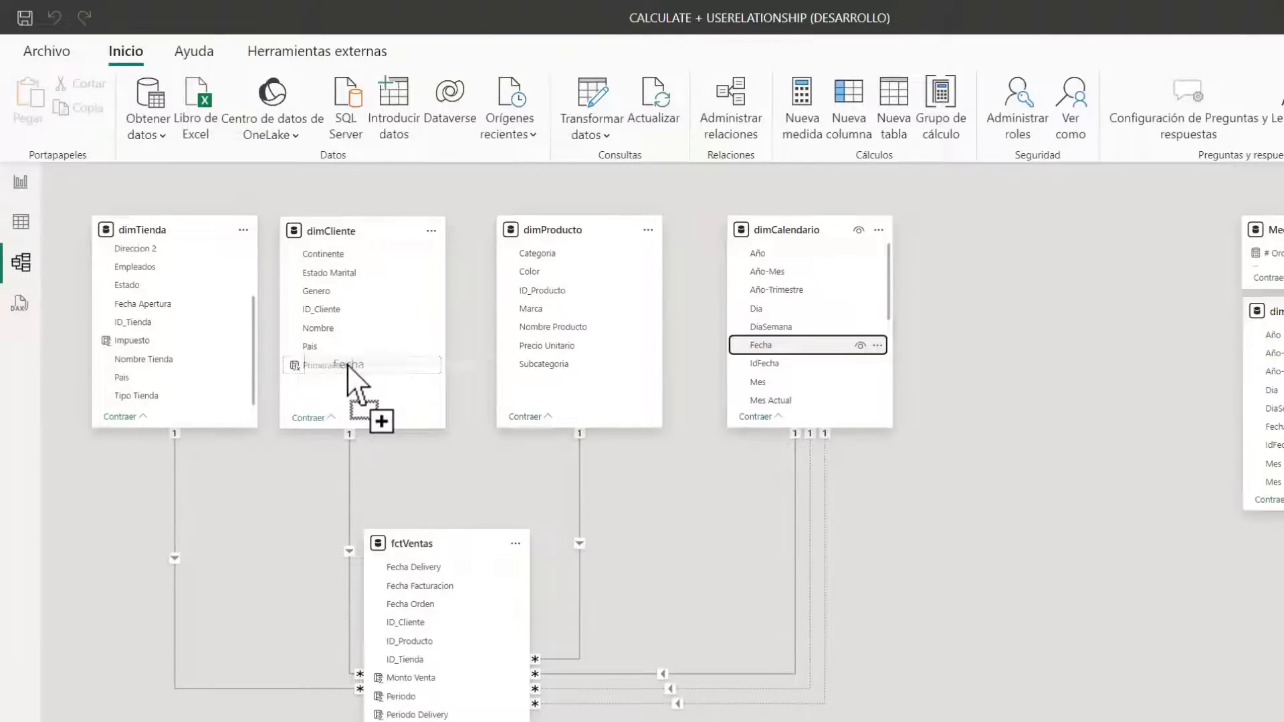
pyautogui.moveTo(348, 364); pyautogui.dragTo(348, 365)
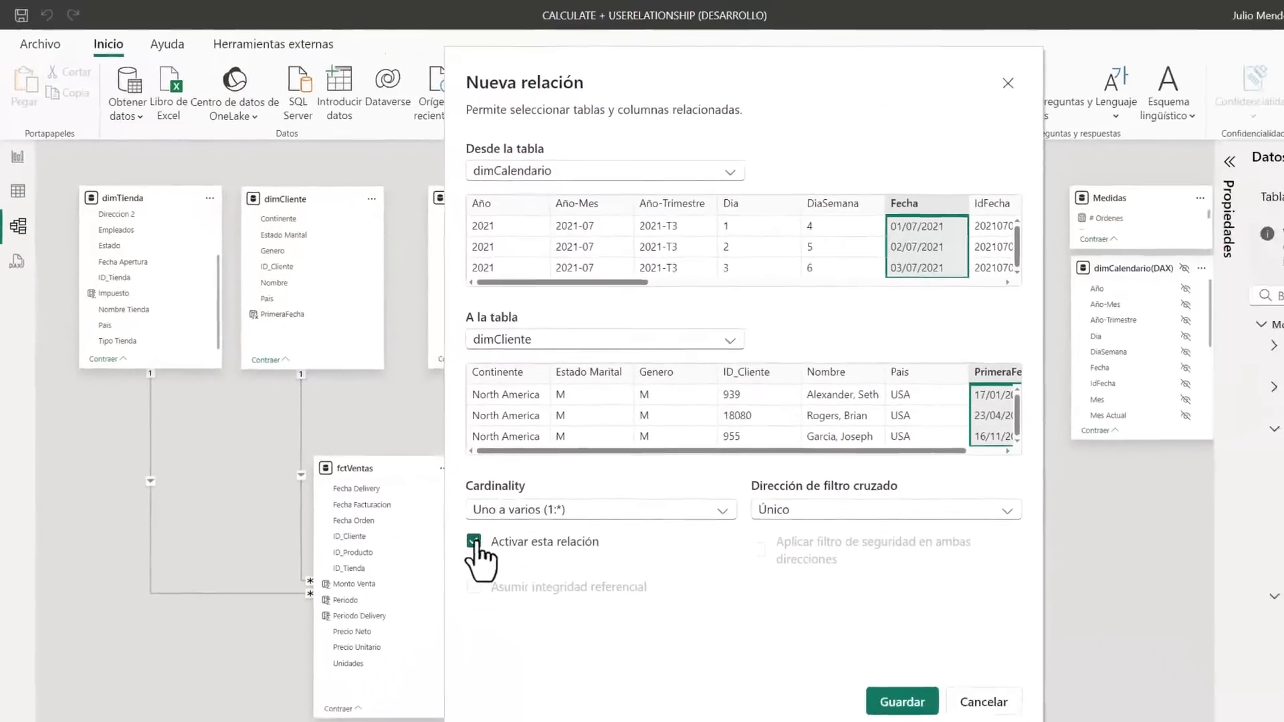
pyautogui.click(535, 611)
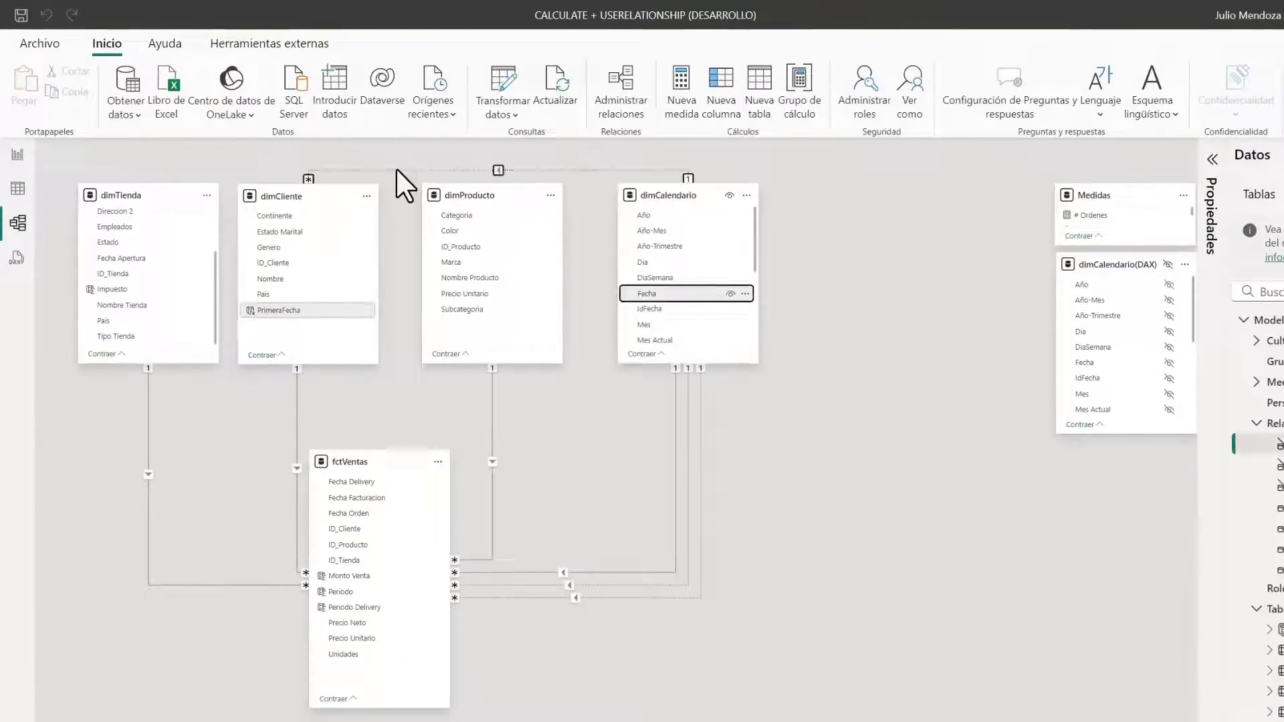
# Open the Monto Primera Venta measure from the report and start its formula with CALCULATE over [Monto de Ventas]
pyautogui.click(16, 155)
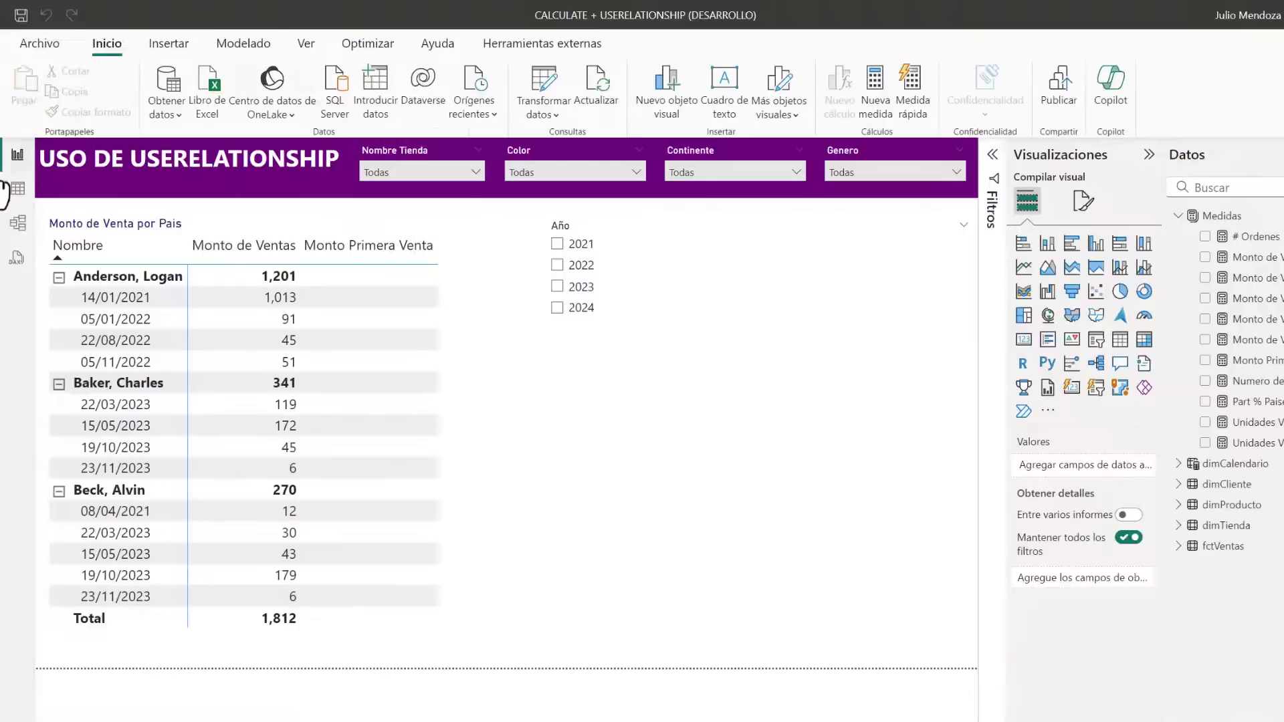
pyautogui.click(462, 315)
pyautogui.click(1246, 361)
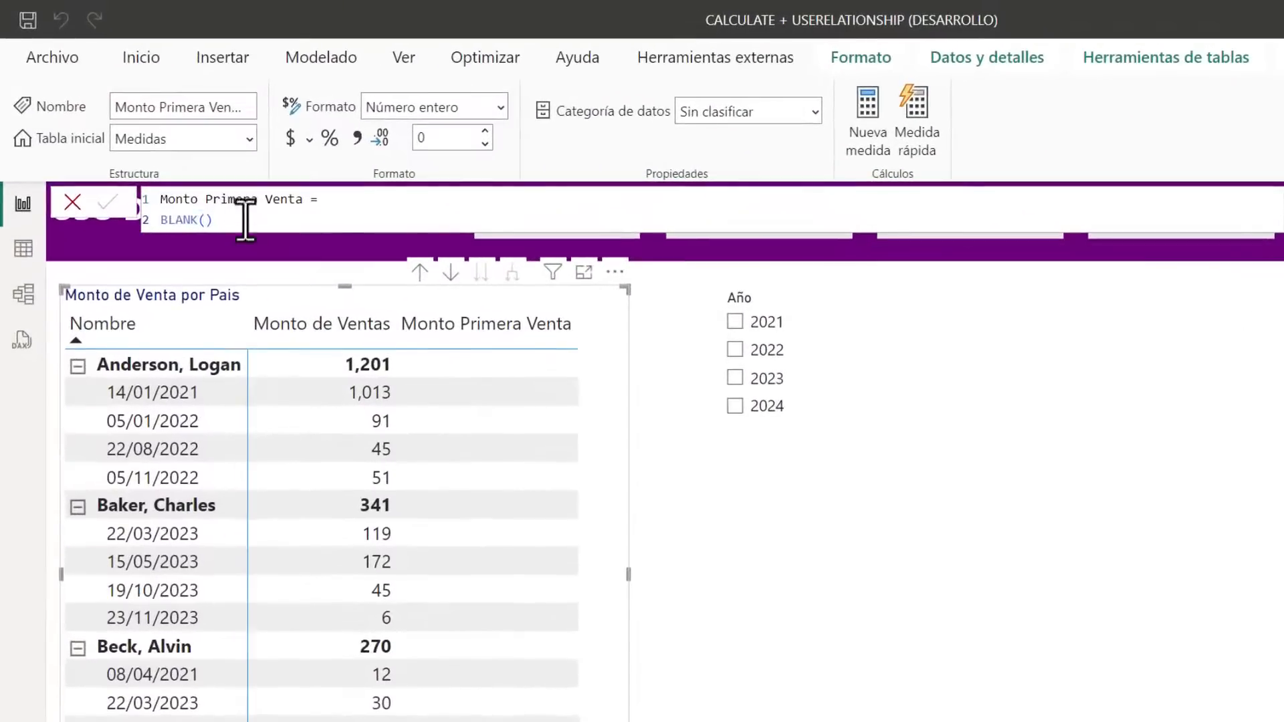
pyautogui.moveTo(207, 195); pyautogui.dragTo(76, 197)
pyautogui.write('CALCULATE(')
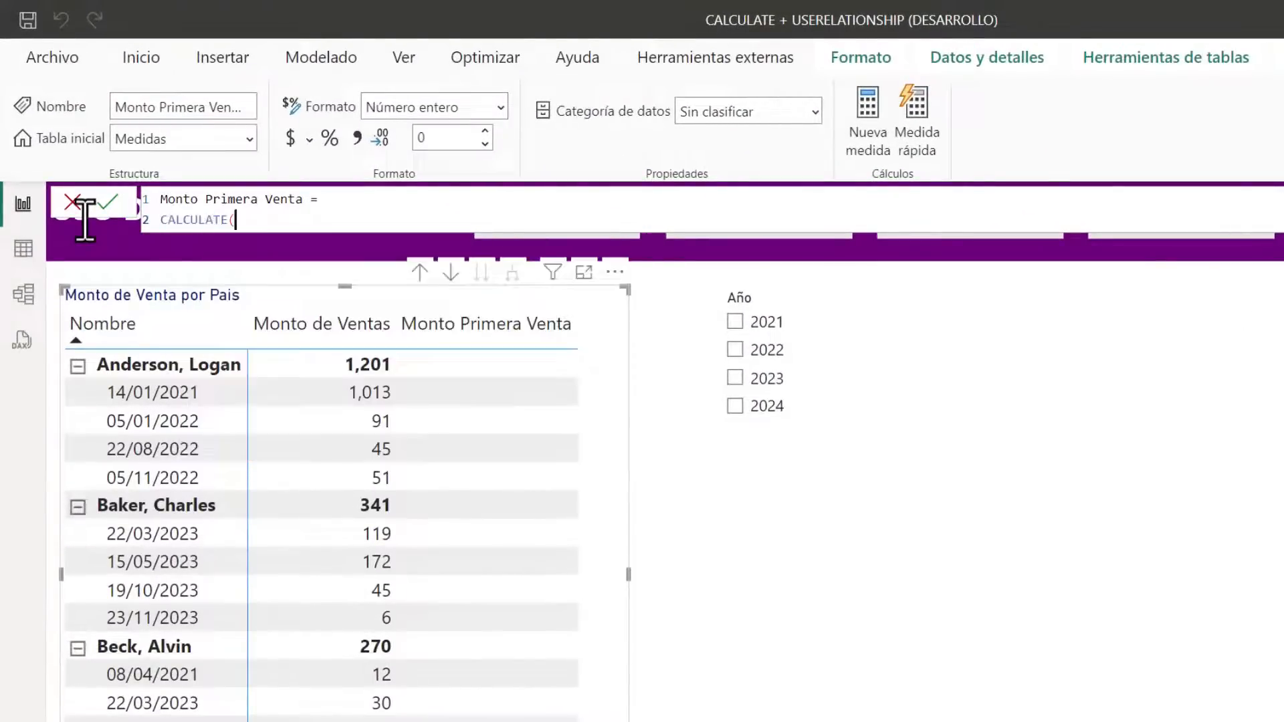
pyautogui.hotkey('shift', 'Return')
pyautogui.write('[Monto de Ventas]')
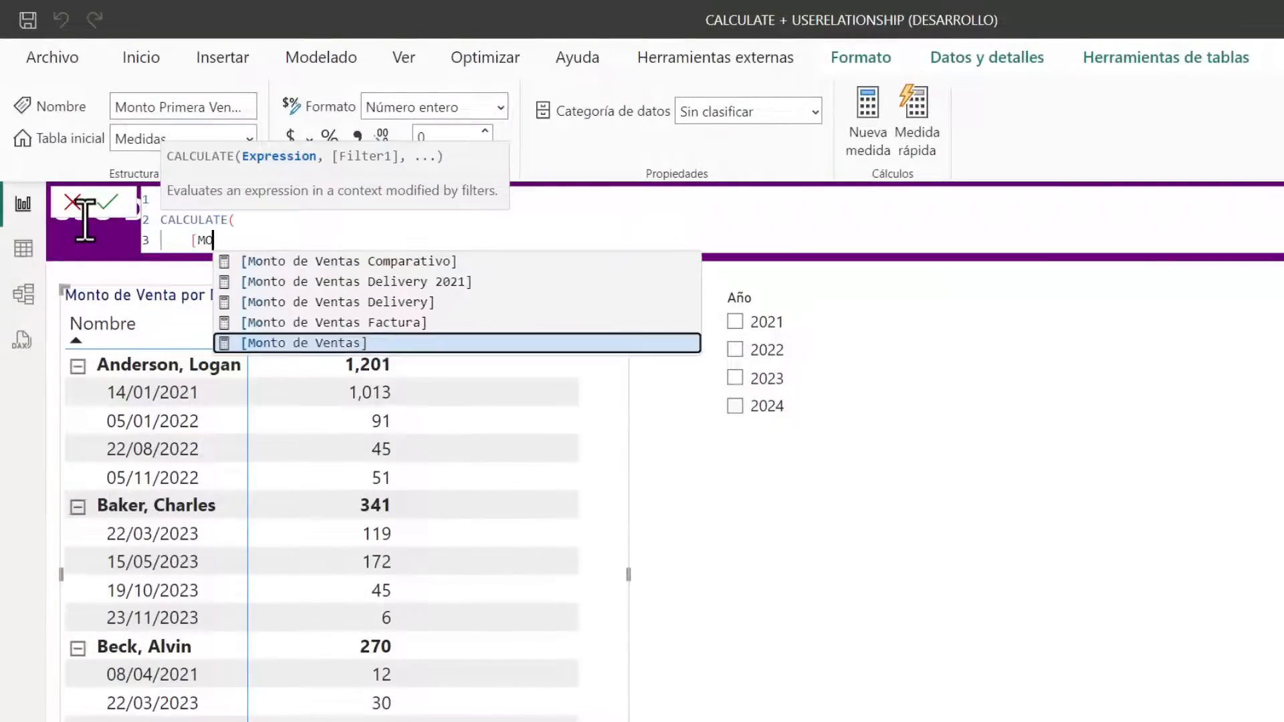
pyautogui.write(',')
# Add USERELATIONSHIP between dimCalendario[Fecha] and dimCliente[PrimeraFecha] as the CALCULATE modifier, close the formula and commit the measure
pyautogui.hotkey('shift', 'Return')
pyautogui.write('user')
pyautogui.press('Down')
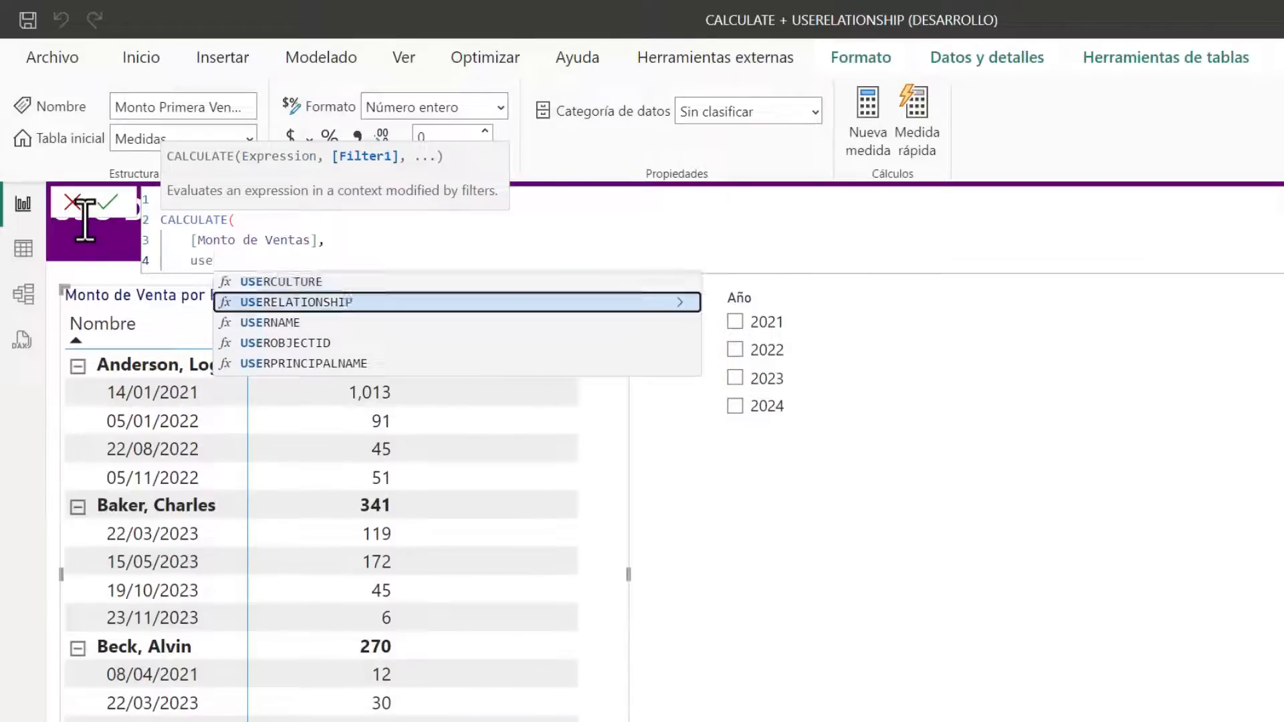
pyautogui.press('Tab')
pyautogui.write('fe')
pyautogui.press('Tab')
pyautogui.write(', fe')
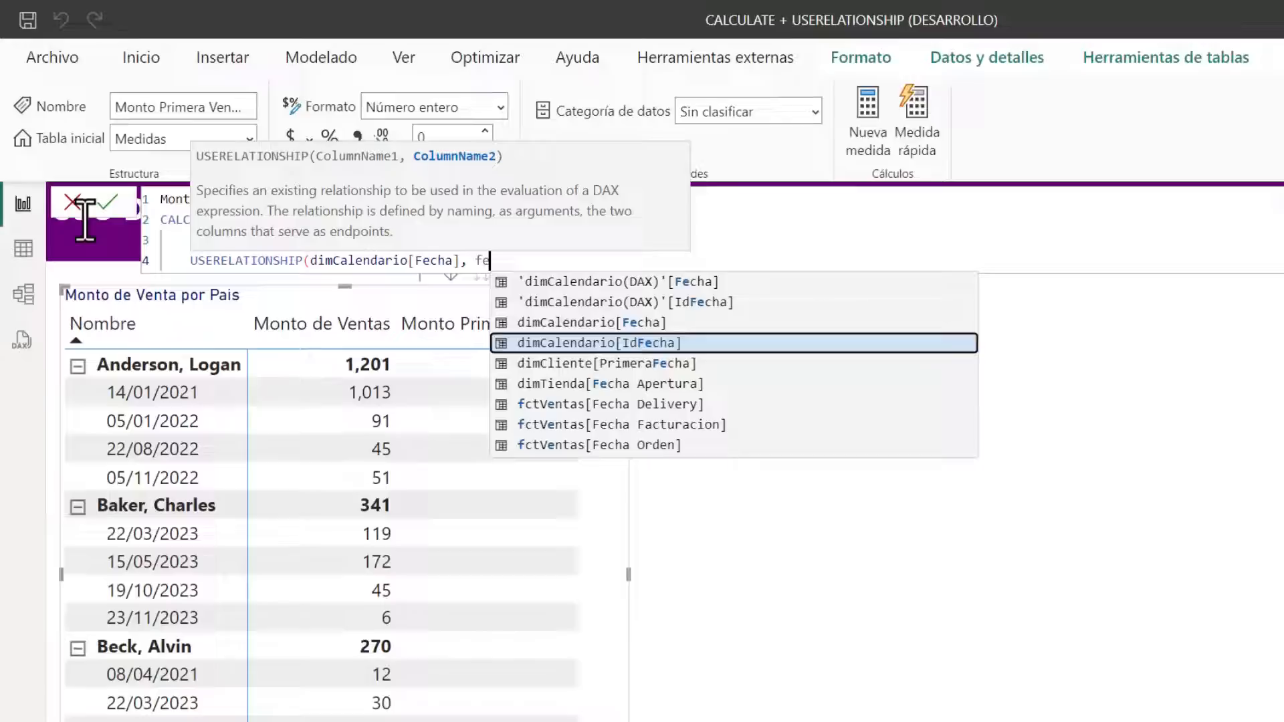
pyautogui.press('Down')
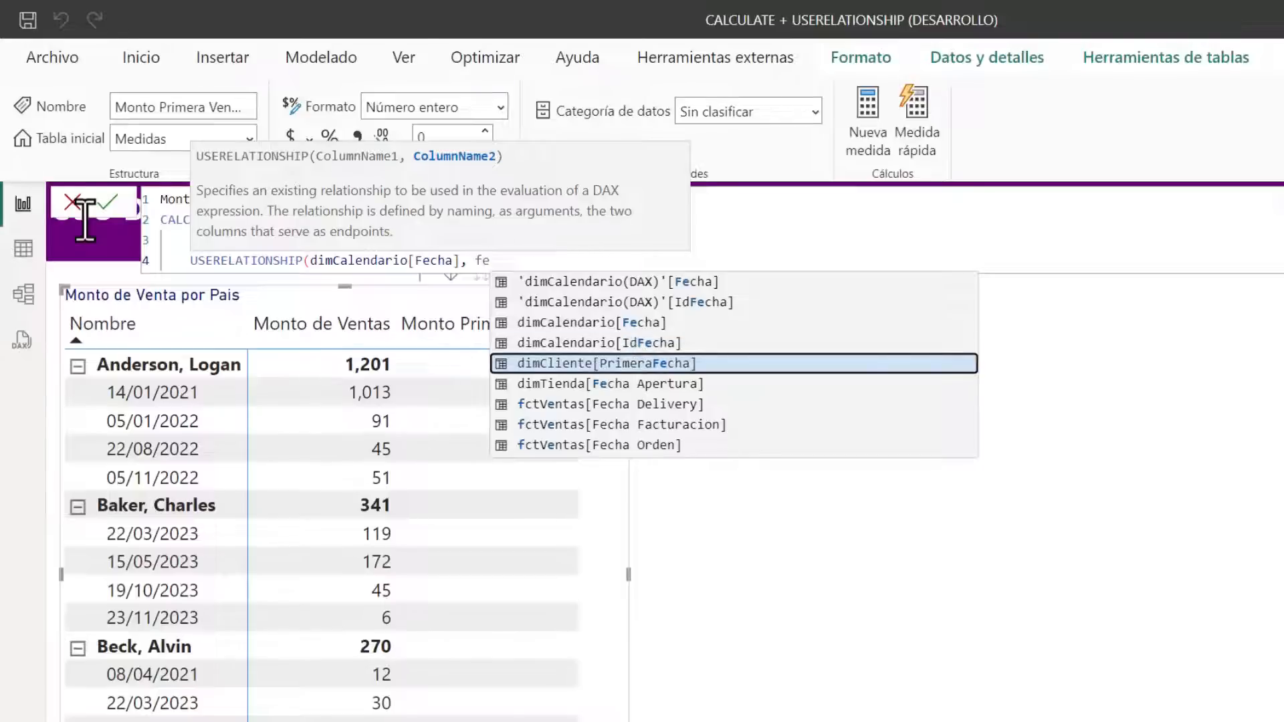
pyautogui.press('Tab')
pyautogui.write(')')
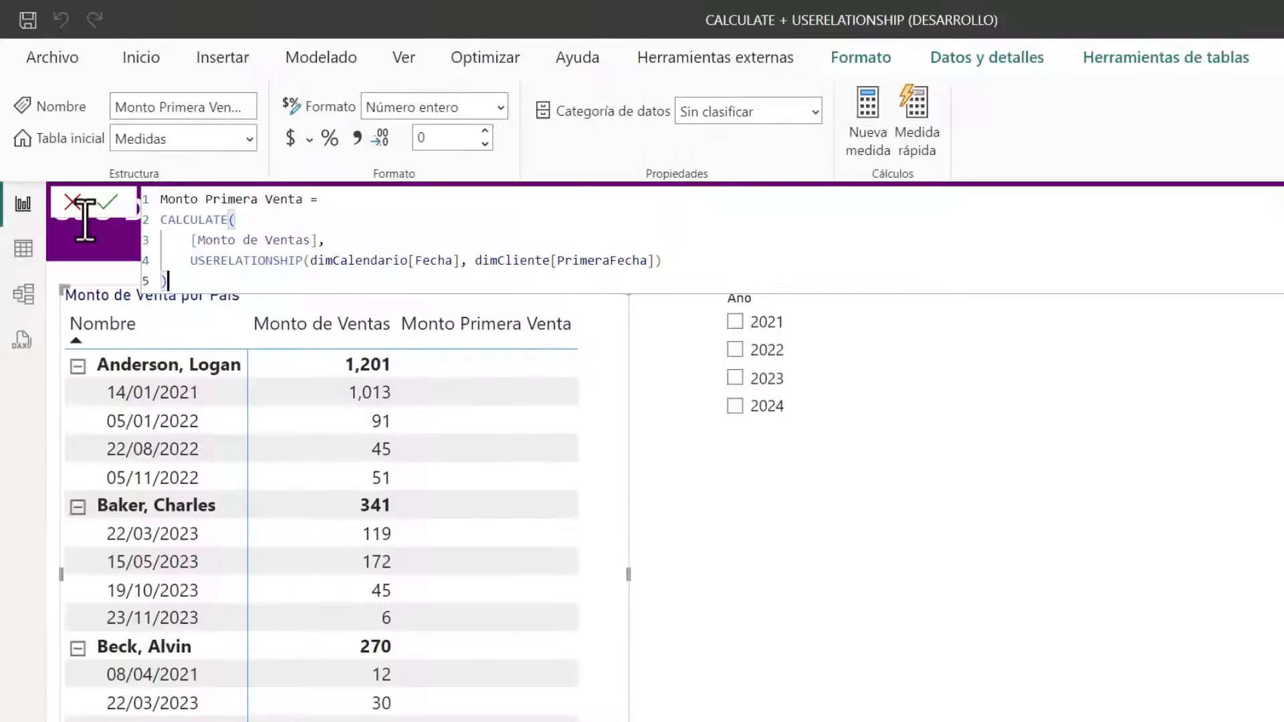
pyautogui.press('Return')
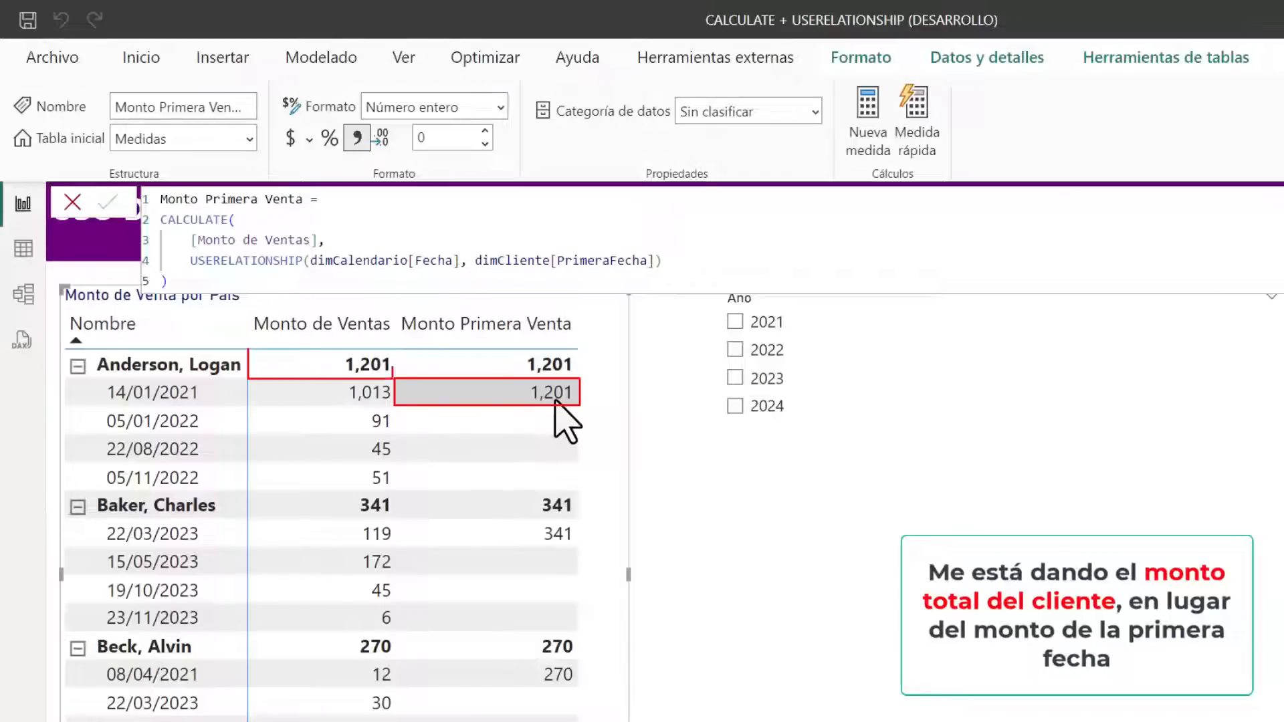
# Examine how dimCalendario, dimCliente and fctVentas are related in the model view, and return to the report
pyautogui.click(636, 504)
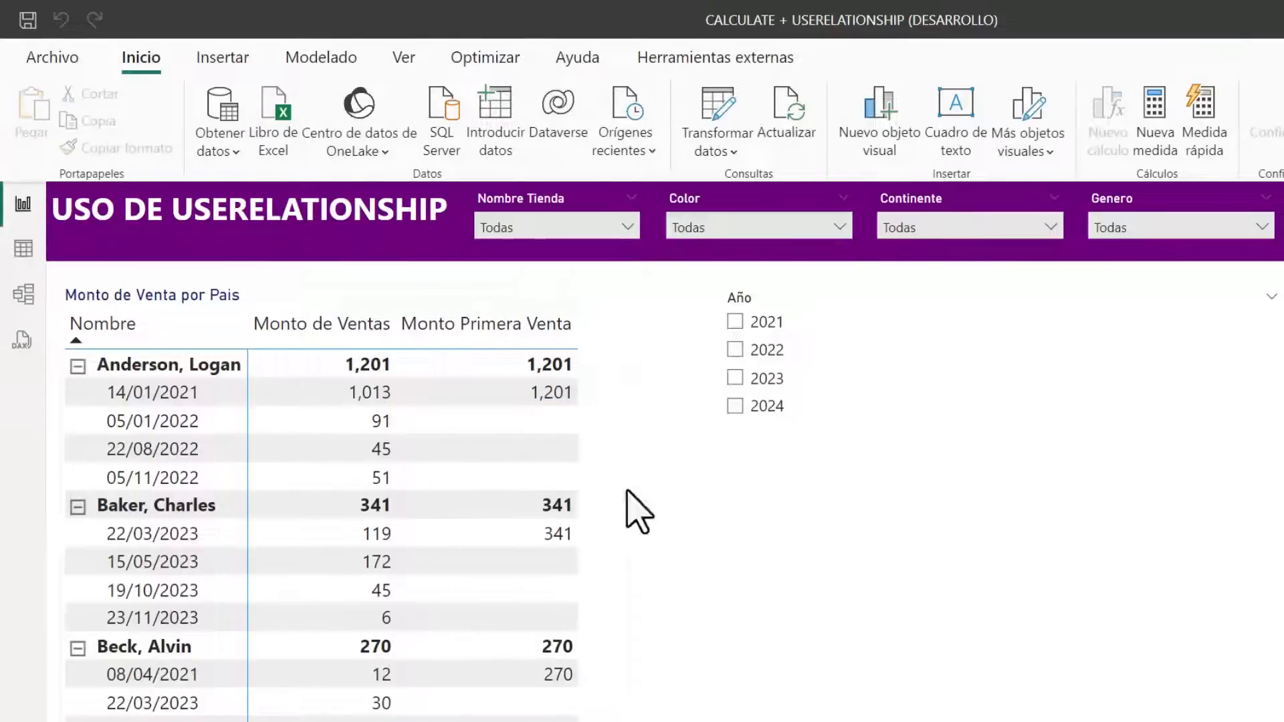
pyautogui.click(24, 295)
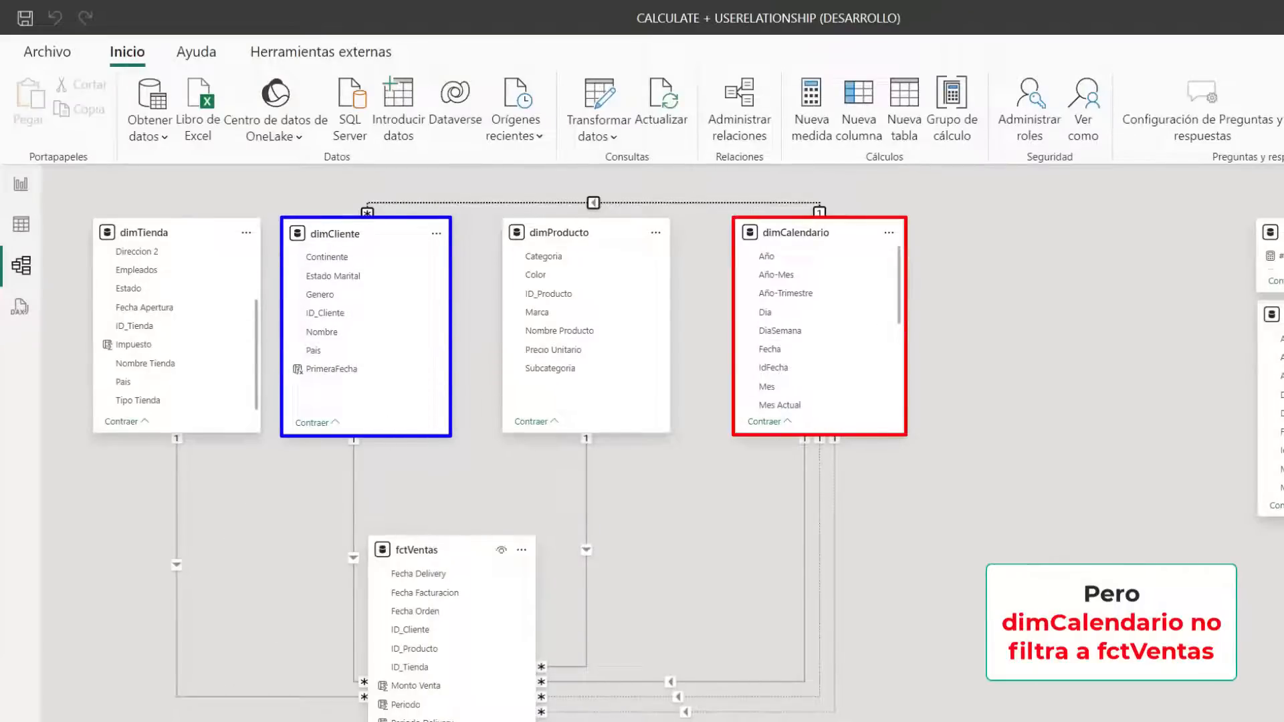
pyautogui.click(21, 183)
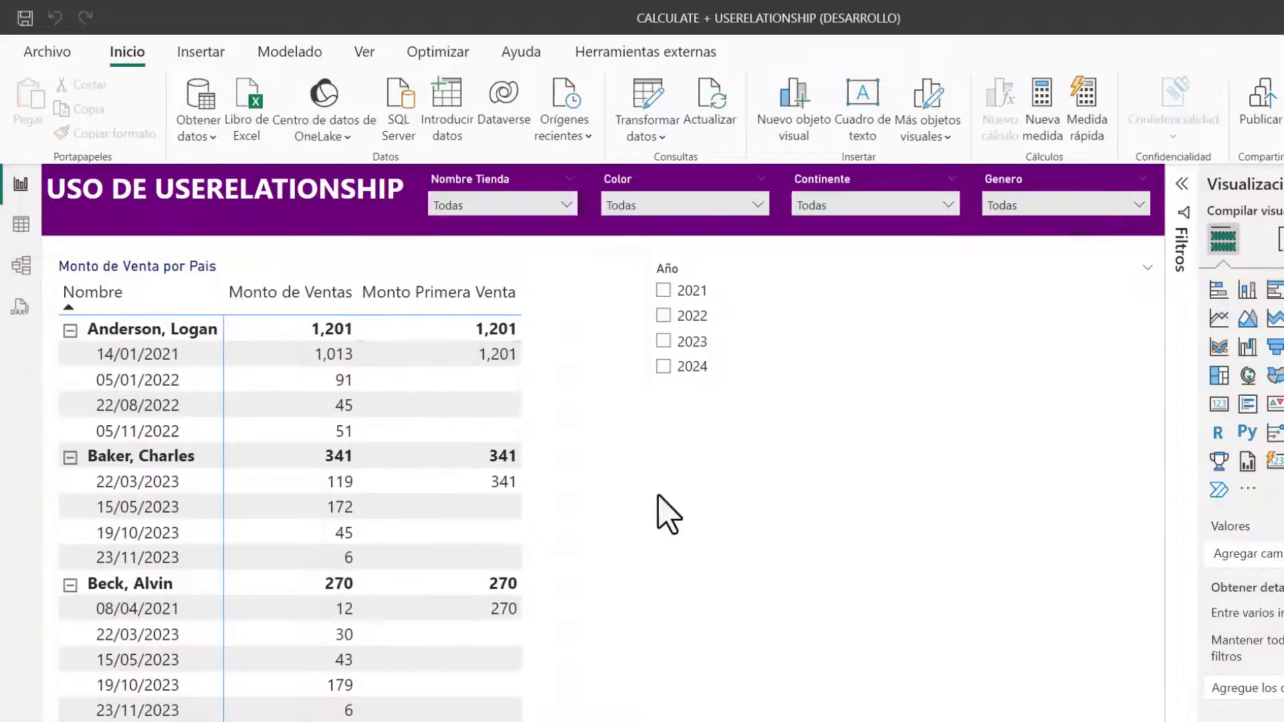
# Reopen the Monto Primera Venta formula and comment out its whole CALCULATE expression
pyautogui.click(544, 452)
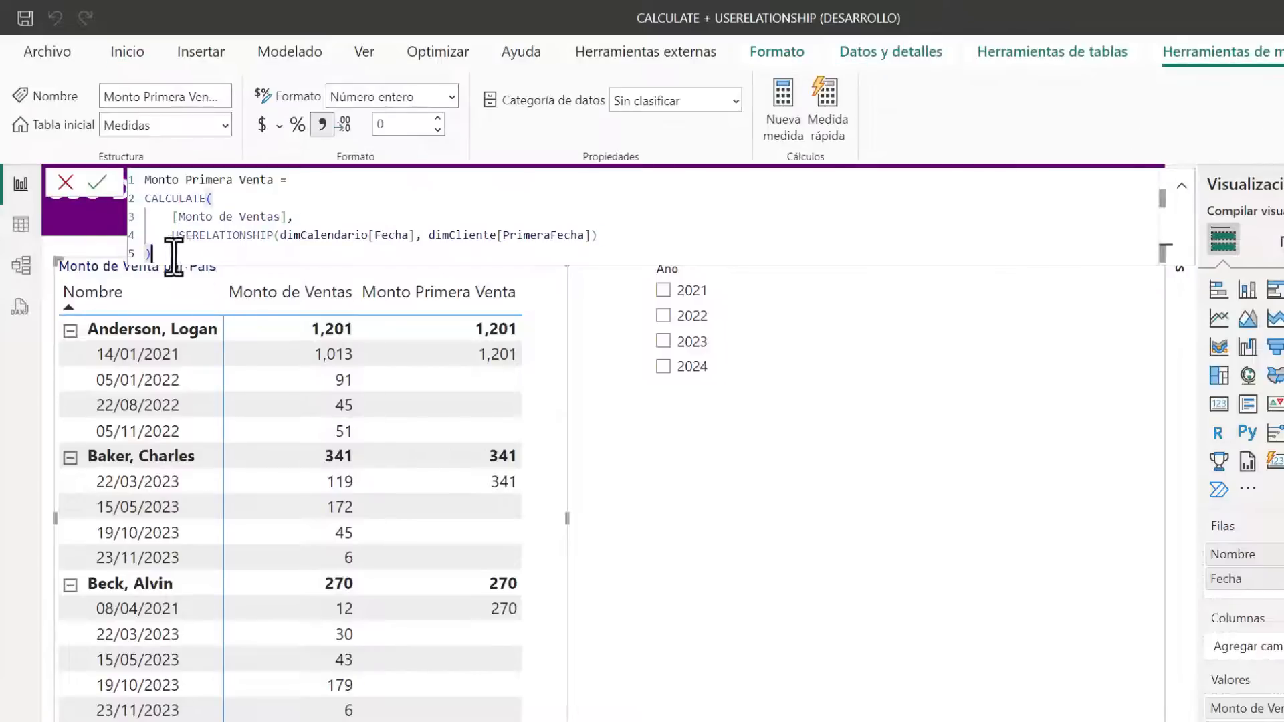
pyautogui.moveTo(172, 252); pyautogui.dragTo(109, 201)
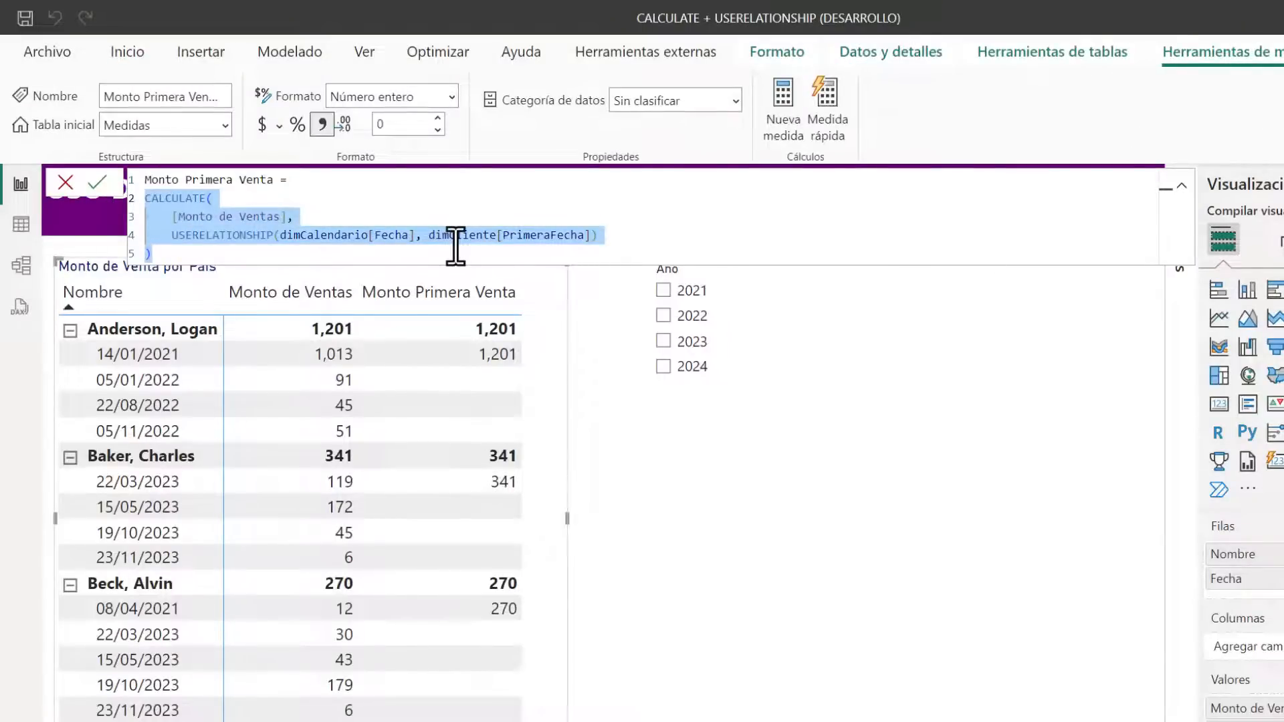
pyautogui.hotkey('ctrl', '/')
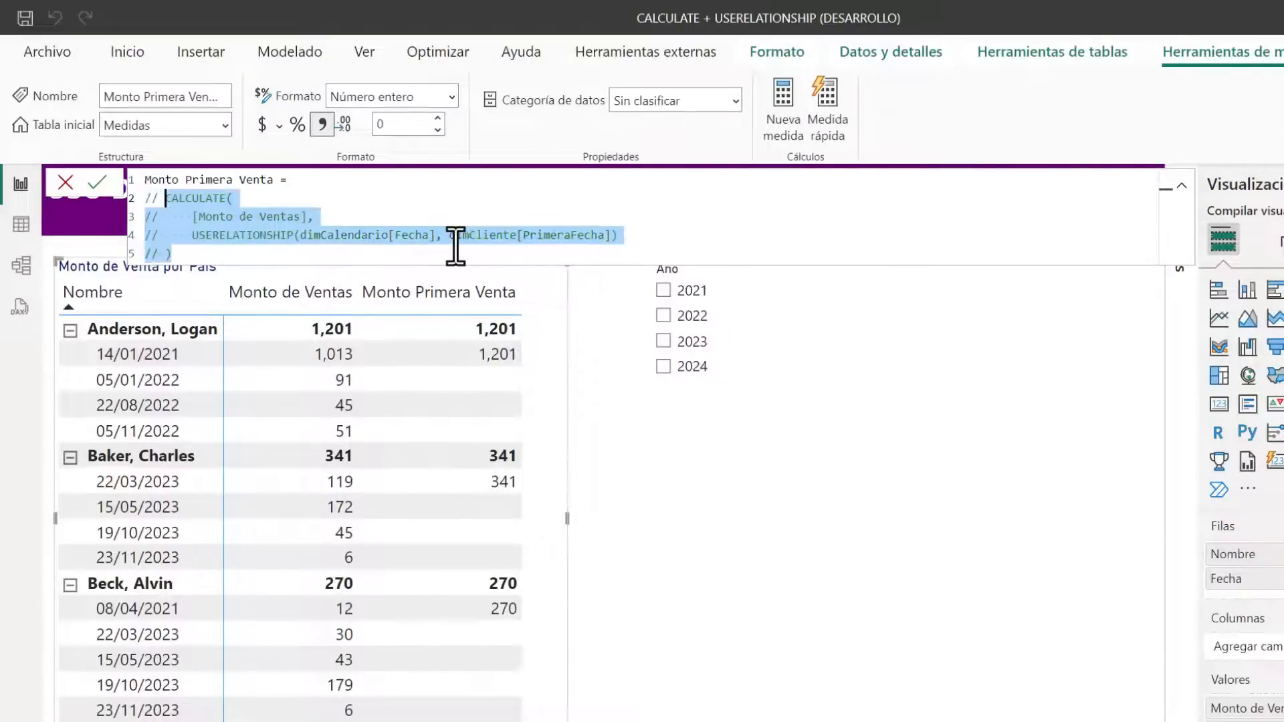
# Start a new CALCULATE expression over [Monto de Ventas] above the commented-out lines
pyautogui.click(335, 185)
pyautogui.hotkey('shift', 'Return')
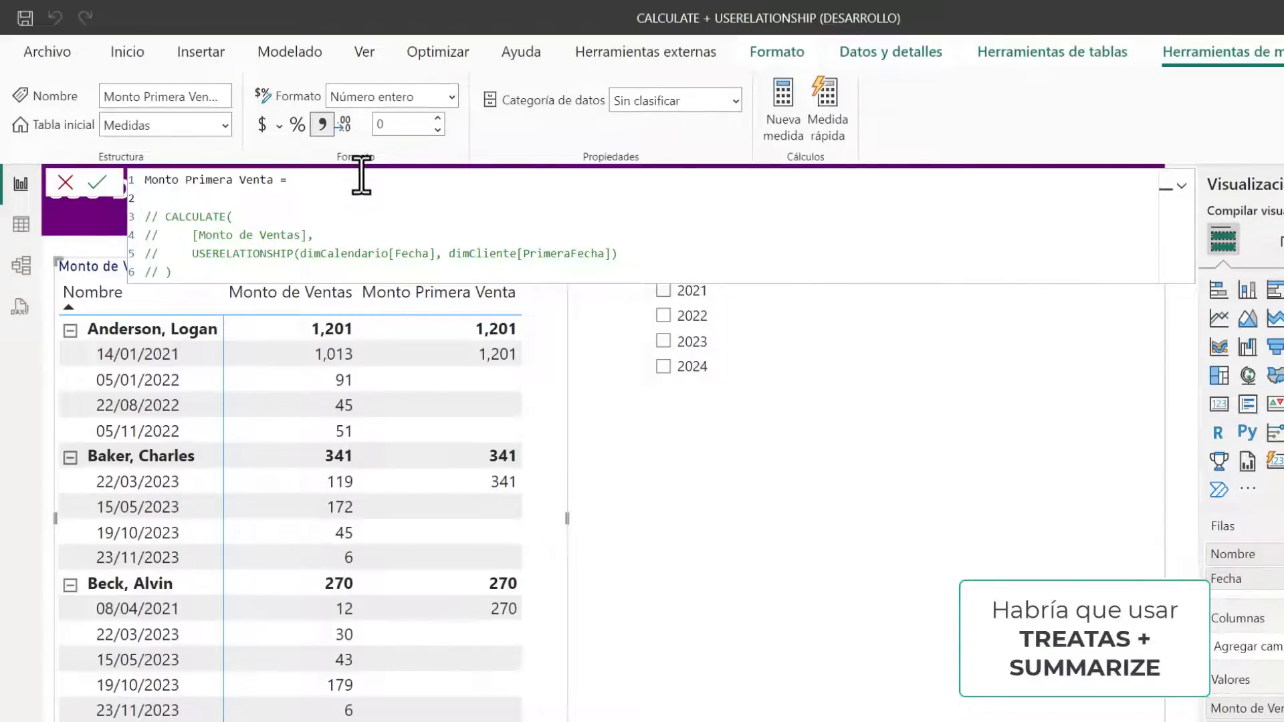
pyautogui.write('CALCULATE(')
pyautogui.hotkey('shift', 'Return')
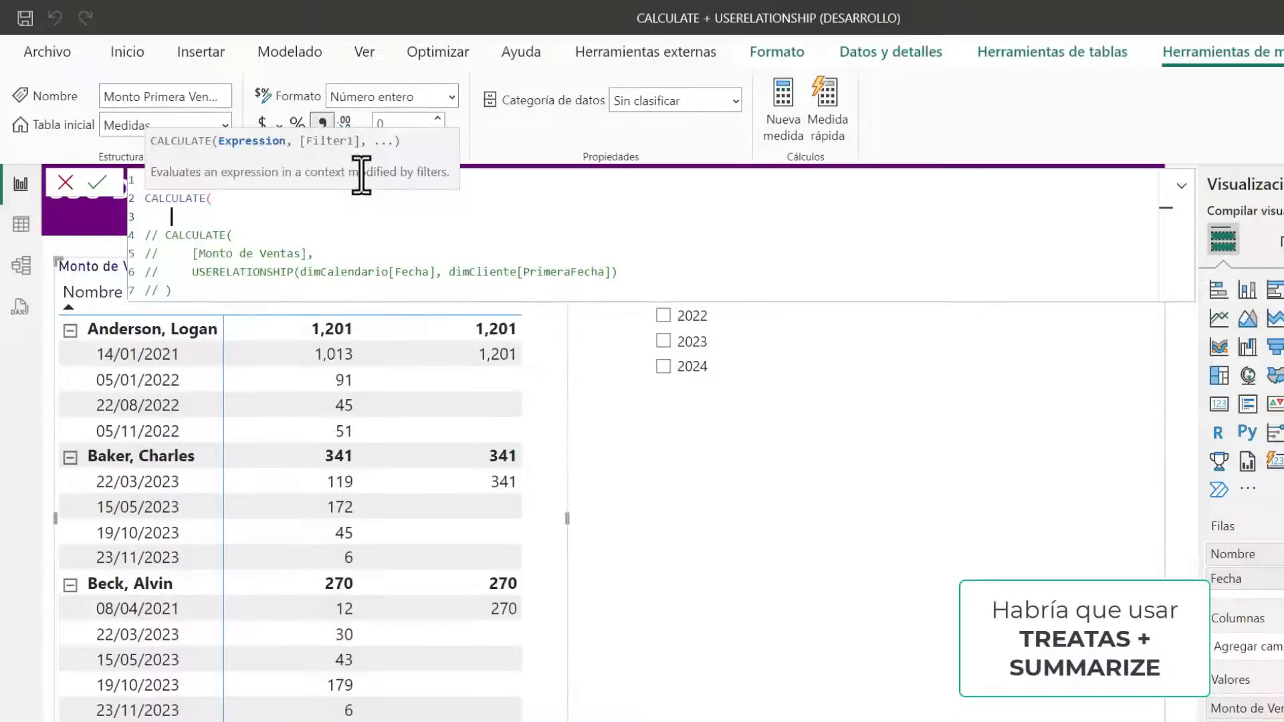
pyautogui.click(315, 186)
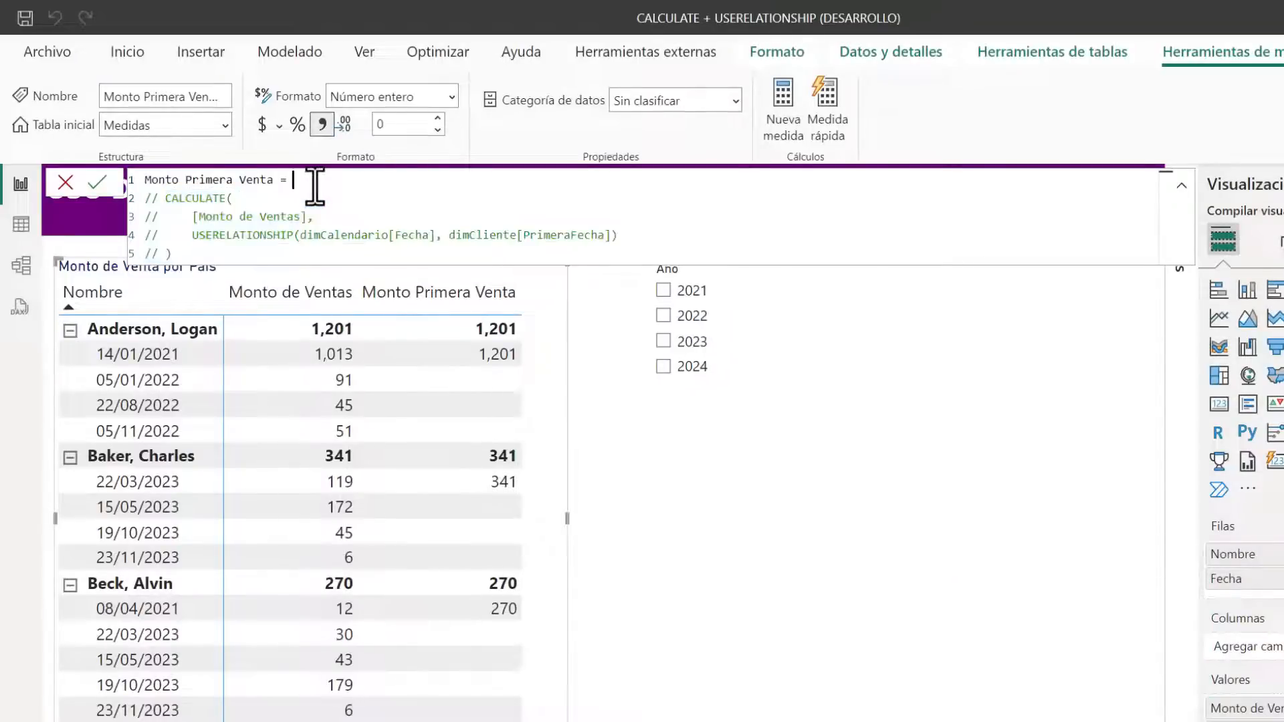
pyautogui.hotkey('shift', 'Return')
pyautogui.write('CALCULATE(')
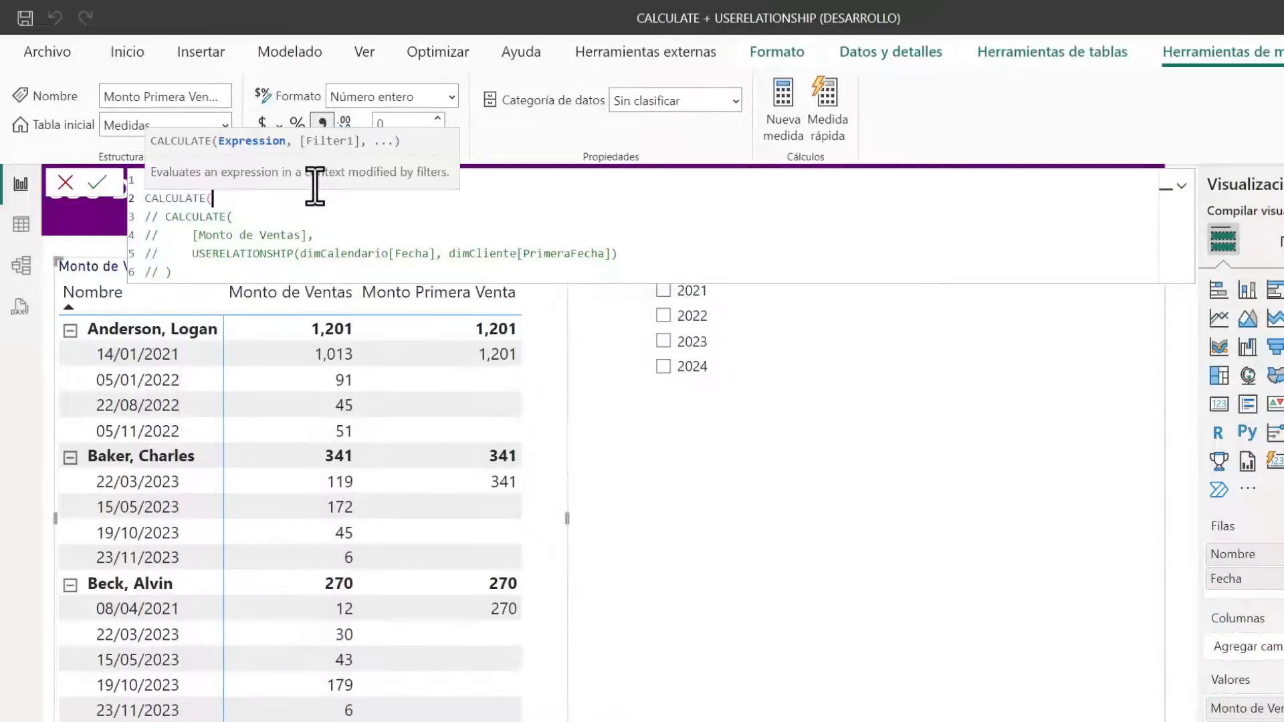
pyautogui.hotkey('shift', 'Return')
pyautogui.write('[Mon')
pyautogui.press('Tab')
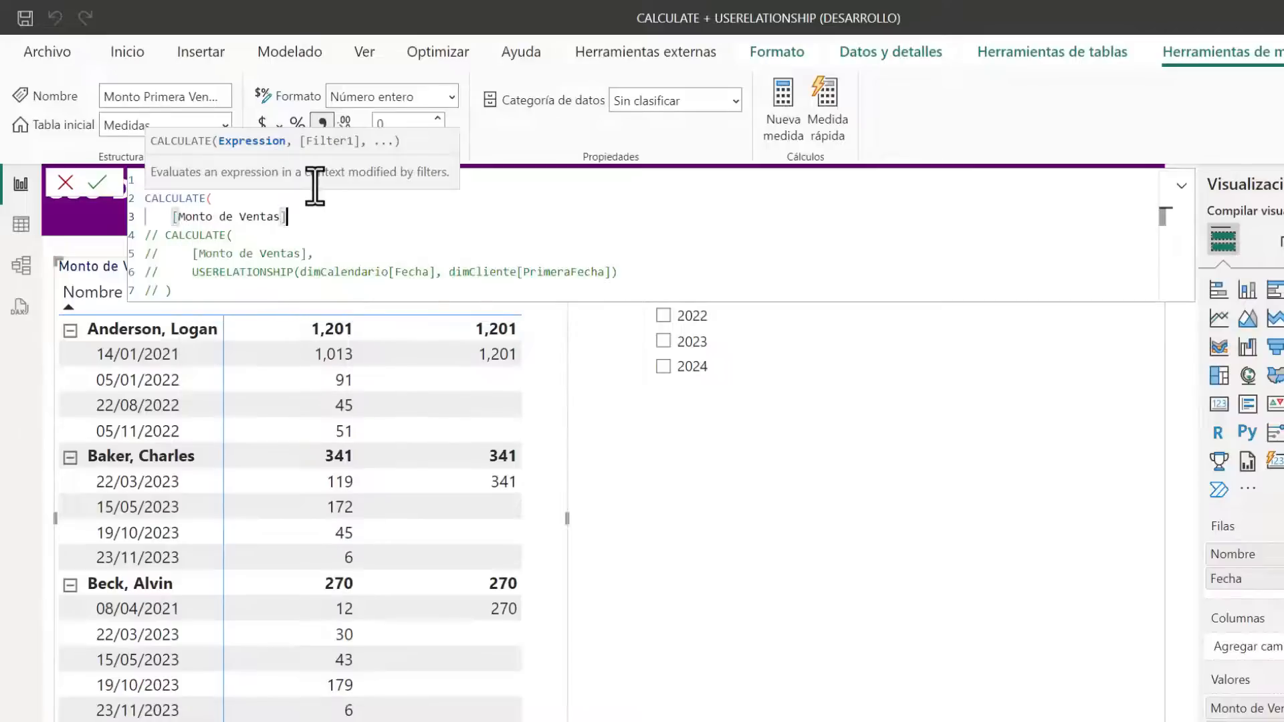
# Add a SUMMARIZE function over the dimCliente table as the filter argument of CALCULATE
pyautogui.write(',')
pyautogui.hotkey('shift', 'Return')
pyautogui.write('summ')
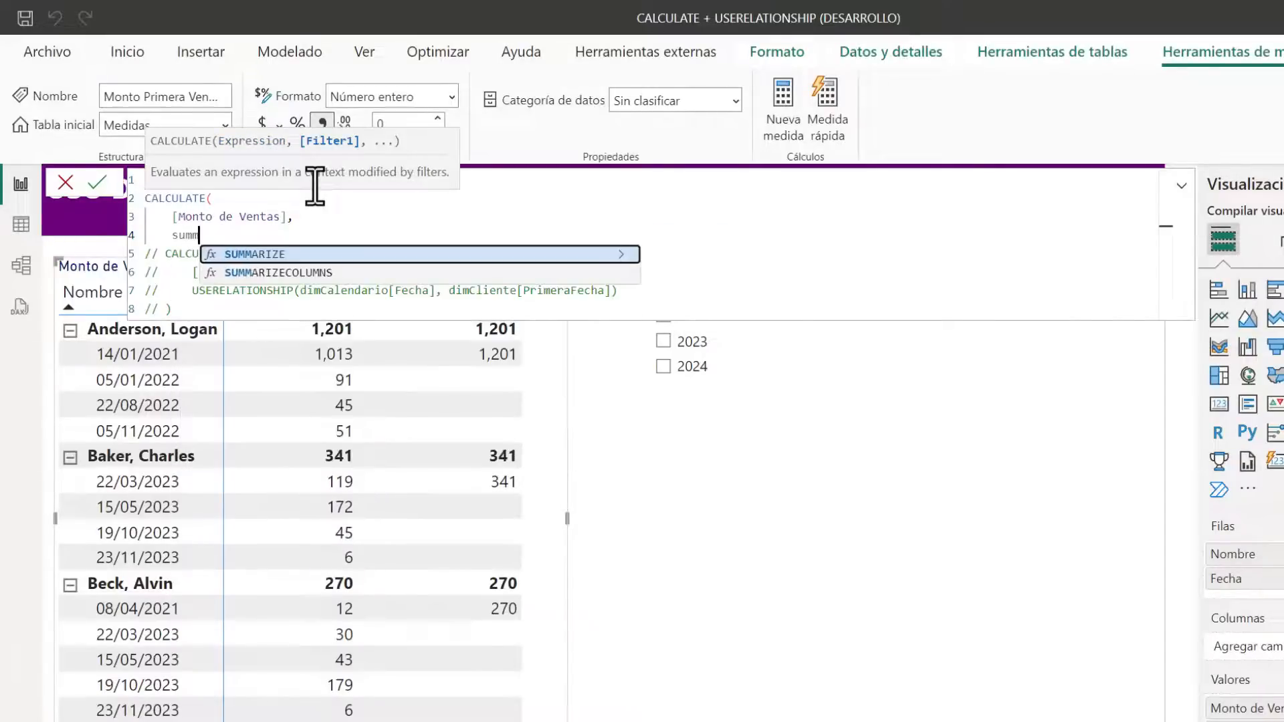
pyautogui.press('Tab')
pyautogui.hotkey('shift', 'Return')
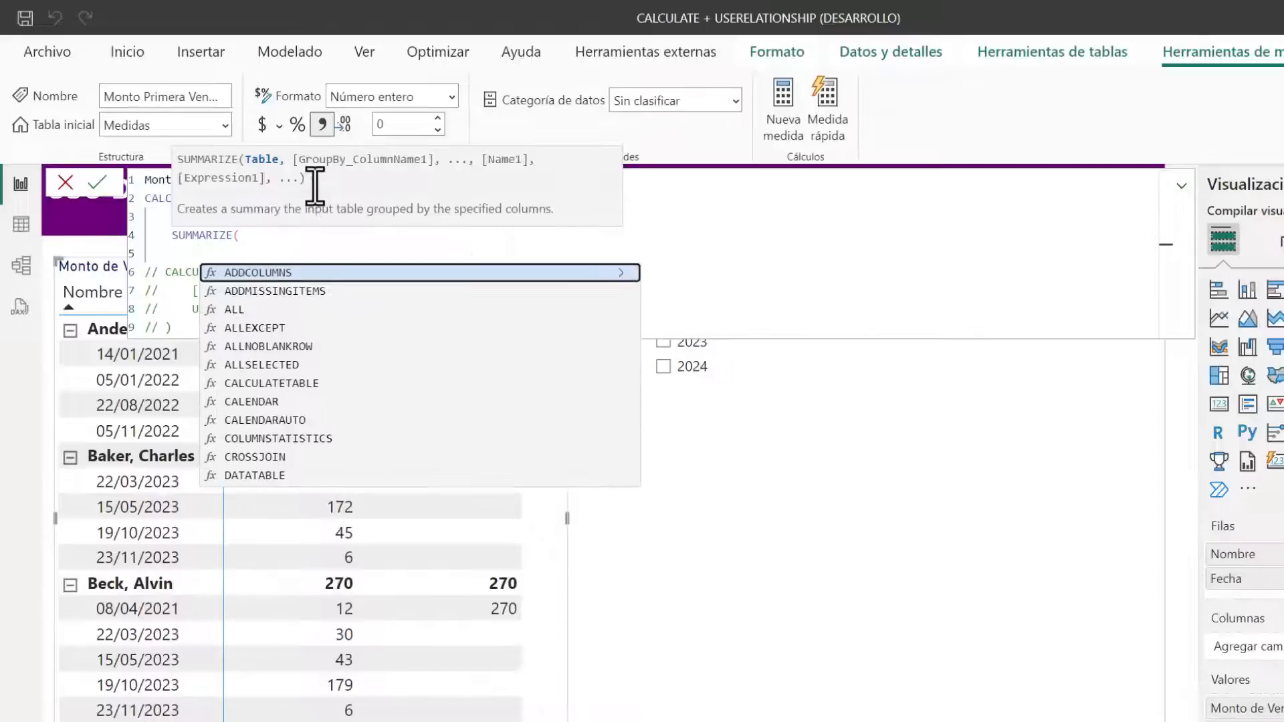
pyautogui.write('dimc')
pyautogui.press('Down')
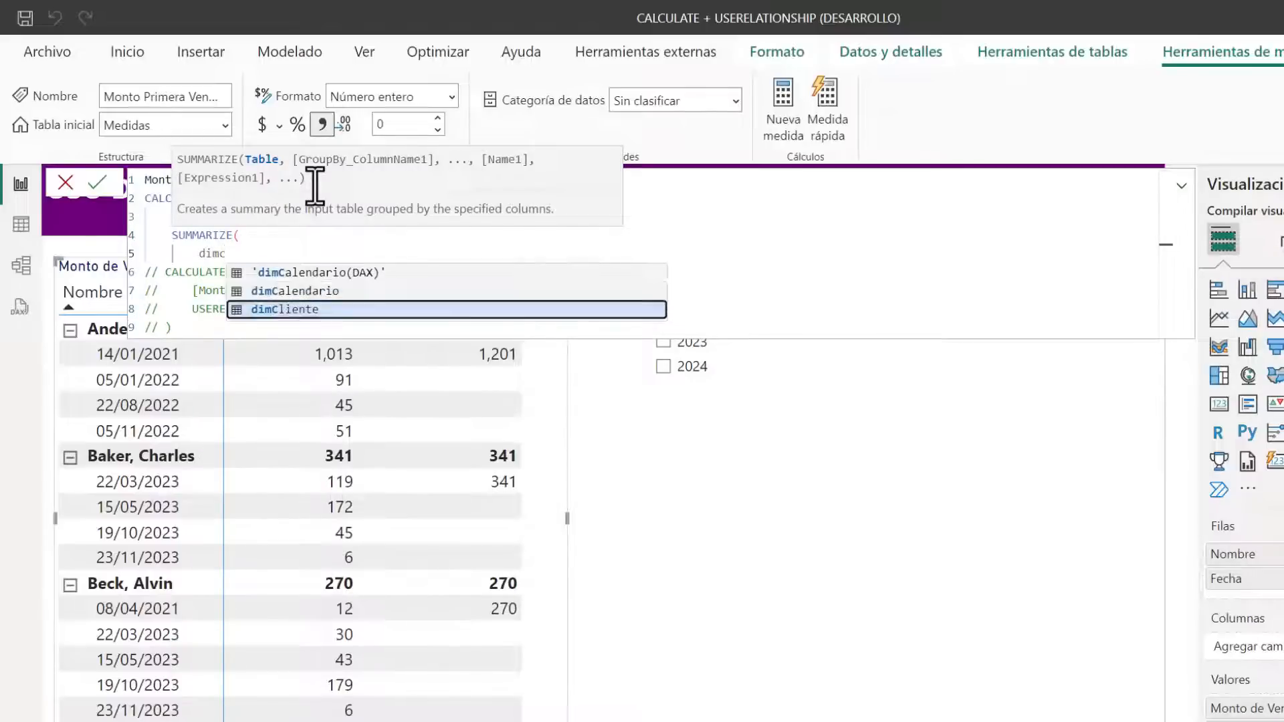
pyautogui.press('Tab')
pyautogui.write(',')
# Group the SUMMARIZE by dimCliente[ID_Cliente] and dimCliente[PrimeraFecha], and close the function
pyautogui.hotkey('shift', 'Return')
pyautogui.write('id')
pyautogui.press('Tab')
pyautogui.write(',')
pyautogui.hotkey('shift', 'Return')
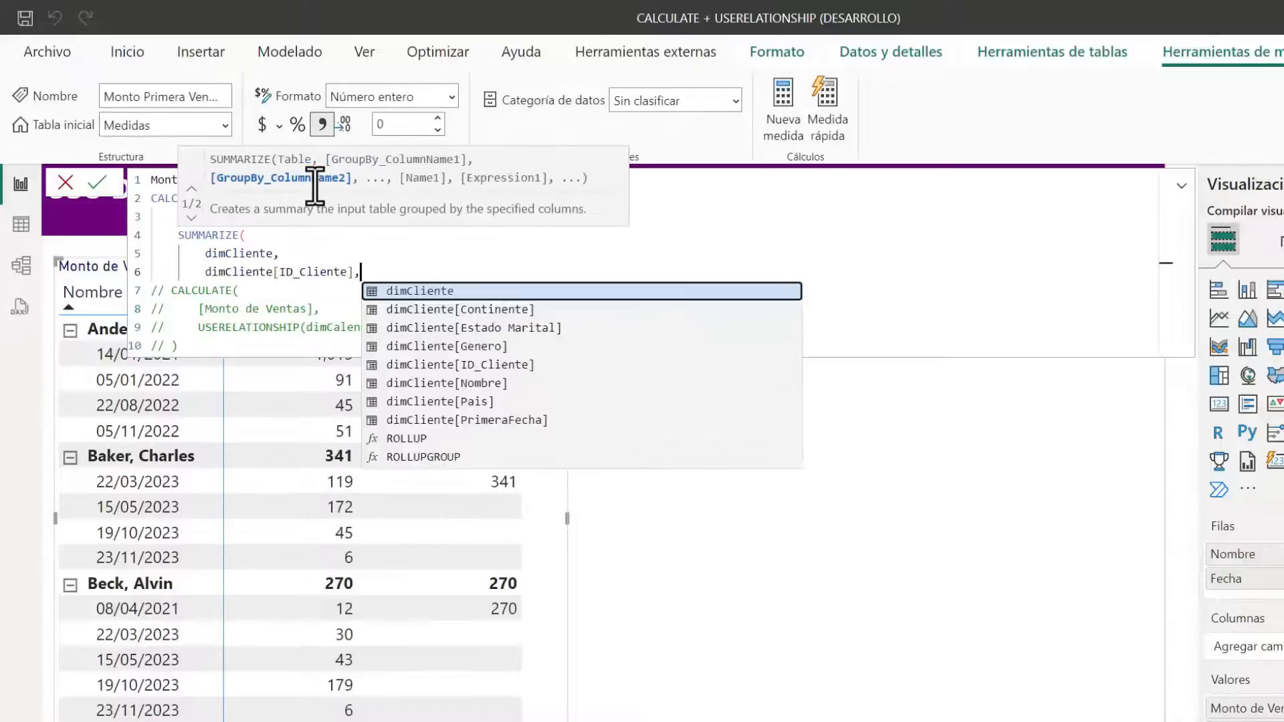
pyautogui.write('pr')
pyautogui.press('Tab')
pyautogui.hotkey('shift', 'Return')
pyautogui.write(')')
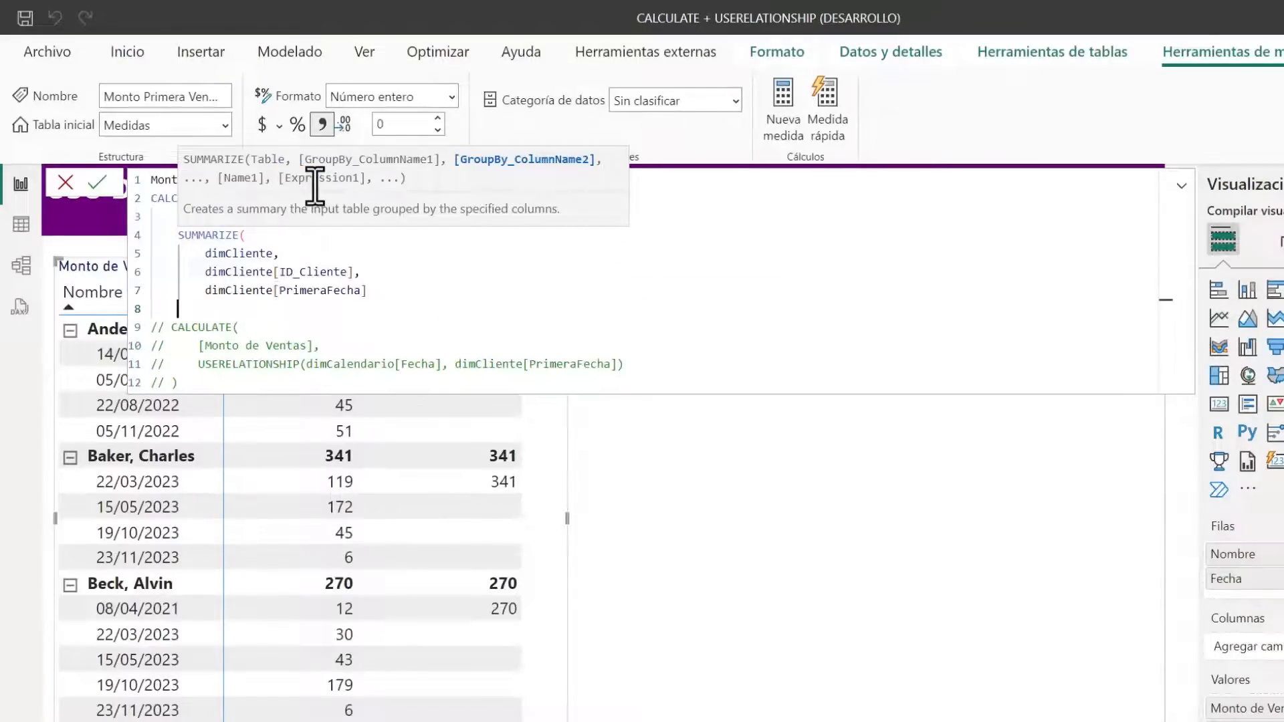
# Open a TREATAS function around the SUMMARIZE block and indent that block one level inside it
pyautogui.click(323, 218)
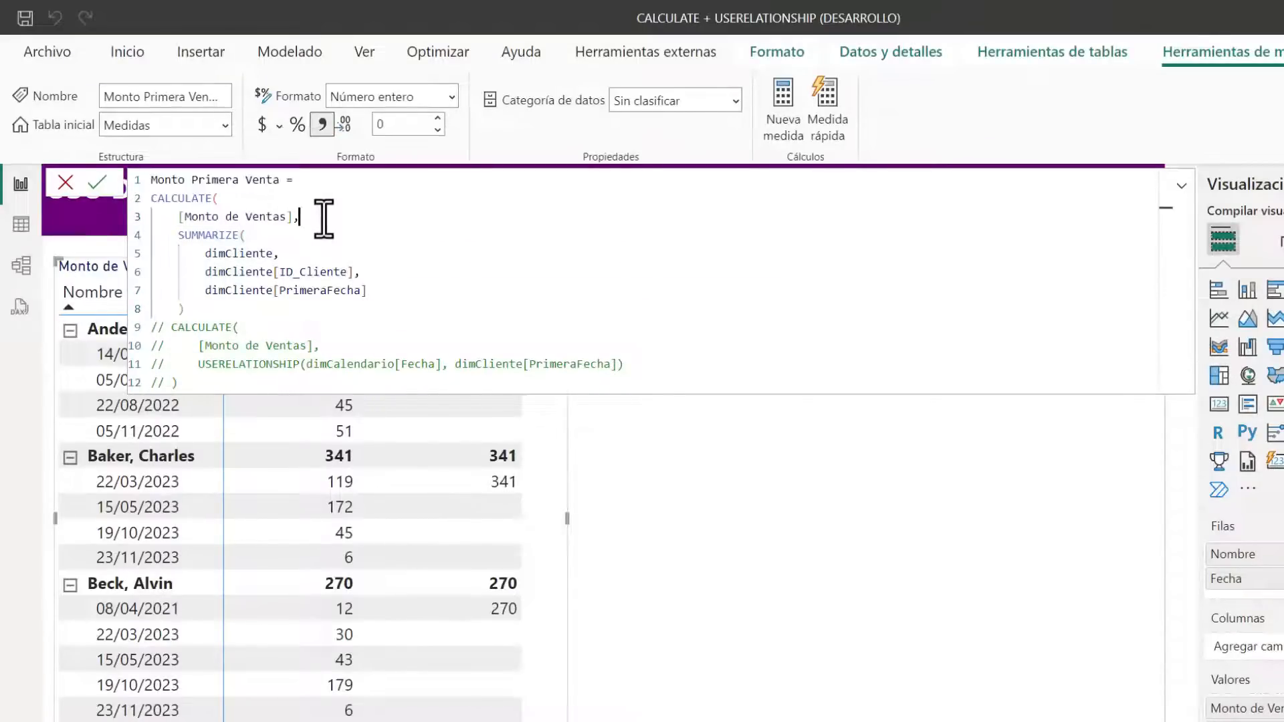
pyautogui.hotkey('shift', 'Return')
pyautogui.write('trea')
pyautogui.press('Tab')
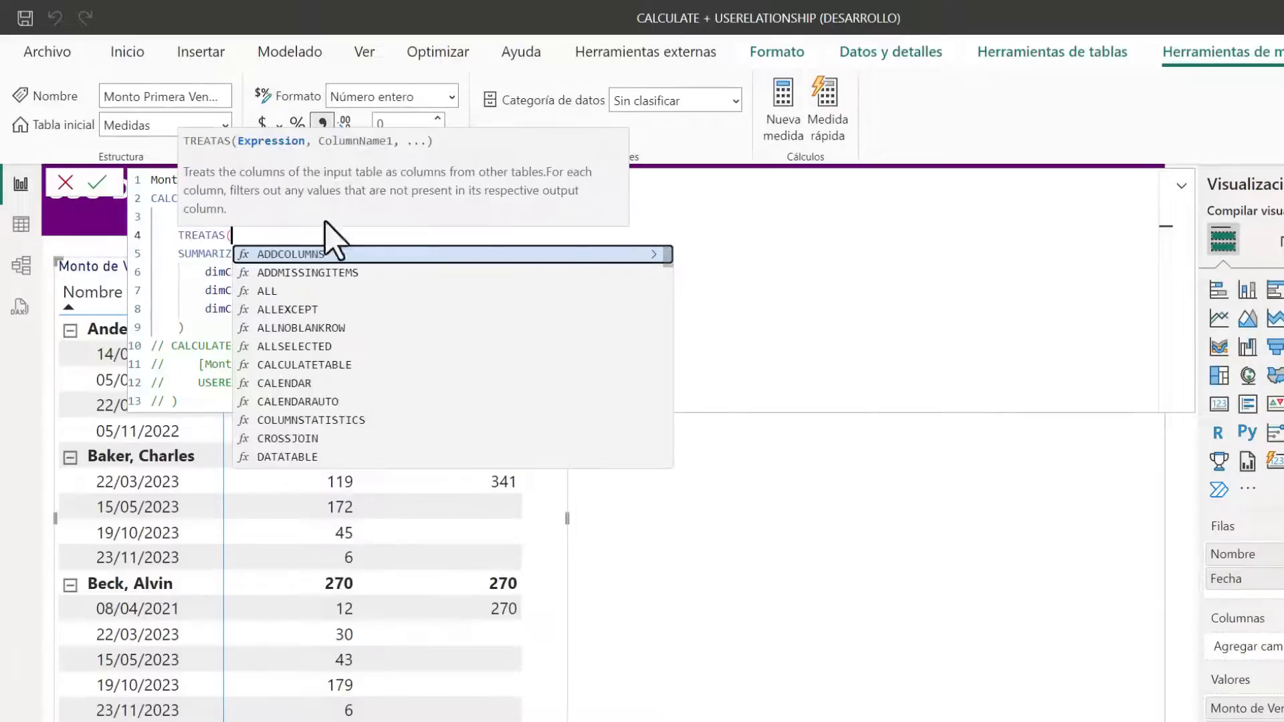
pyautogui.moveTo(204, 331); pyautogui.dragTo(166, 253)
pyautogui.press('Tab')
pyautogui.click(238, 333)
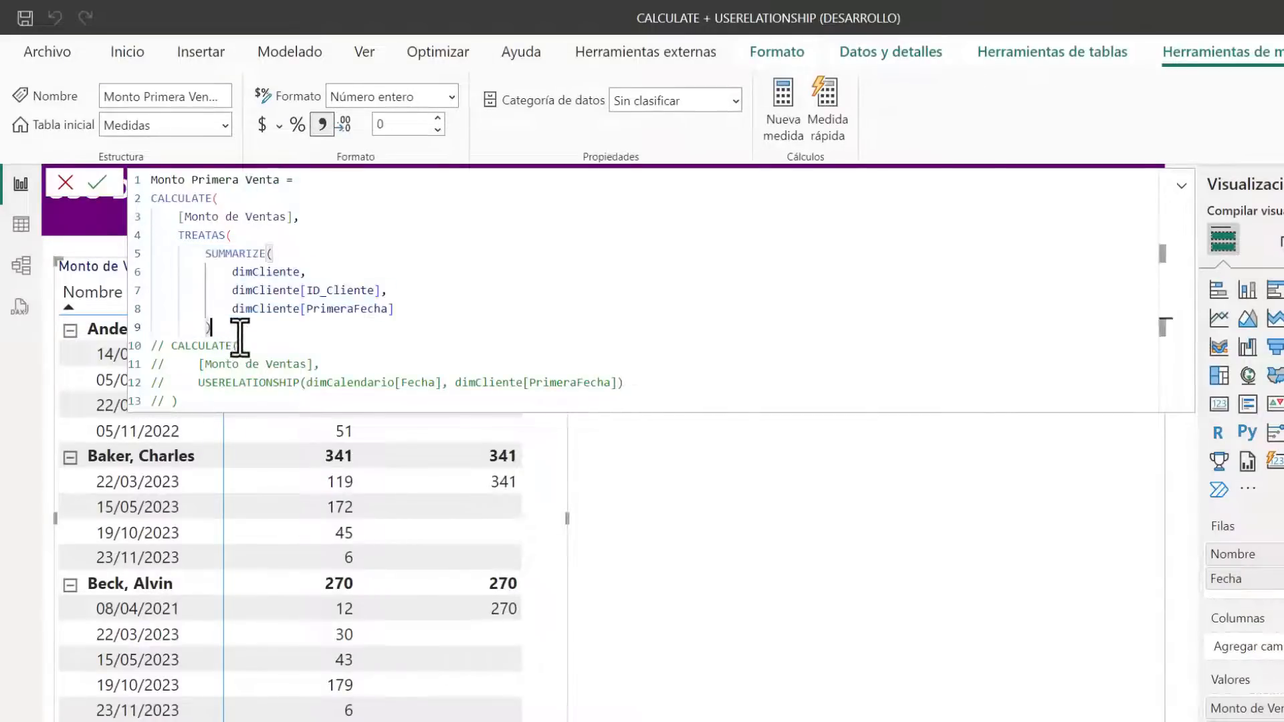
# Map the TREATAS columns to dimCliente[ID_Cliente] and dimCalendario[Fecha], and close the function
pyautogui.write(',')
pyautogui.hotkey('shift', 'Return')
pyautogui.write('id')
pyautogui.press('Down')
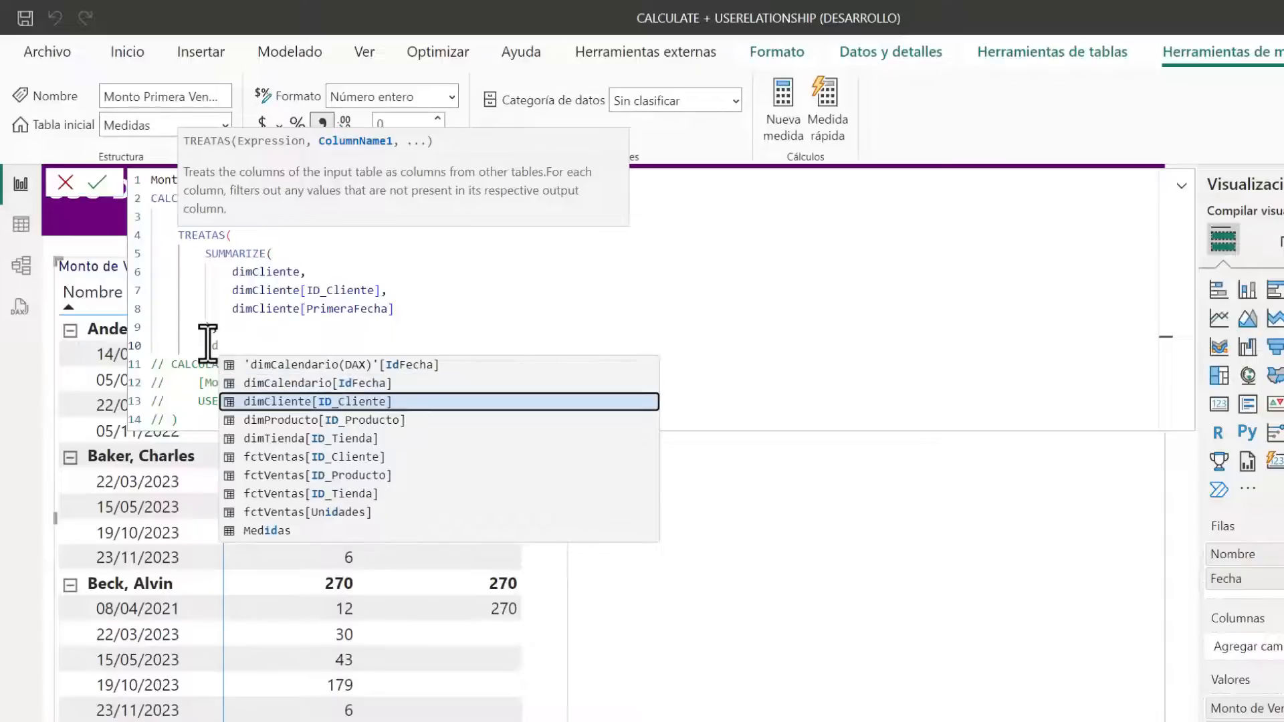
pyautogui.press('Tab')
pyautogui.write(',')
pyautogui.hotkey('shift', 'Return')
pyautogui.write('fecha')
pyautogui.press('Tab')
pyautogui.hotkey('shift', 'Return')
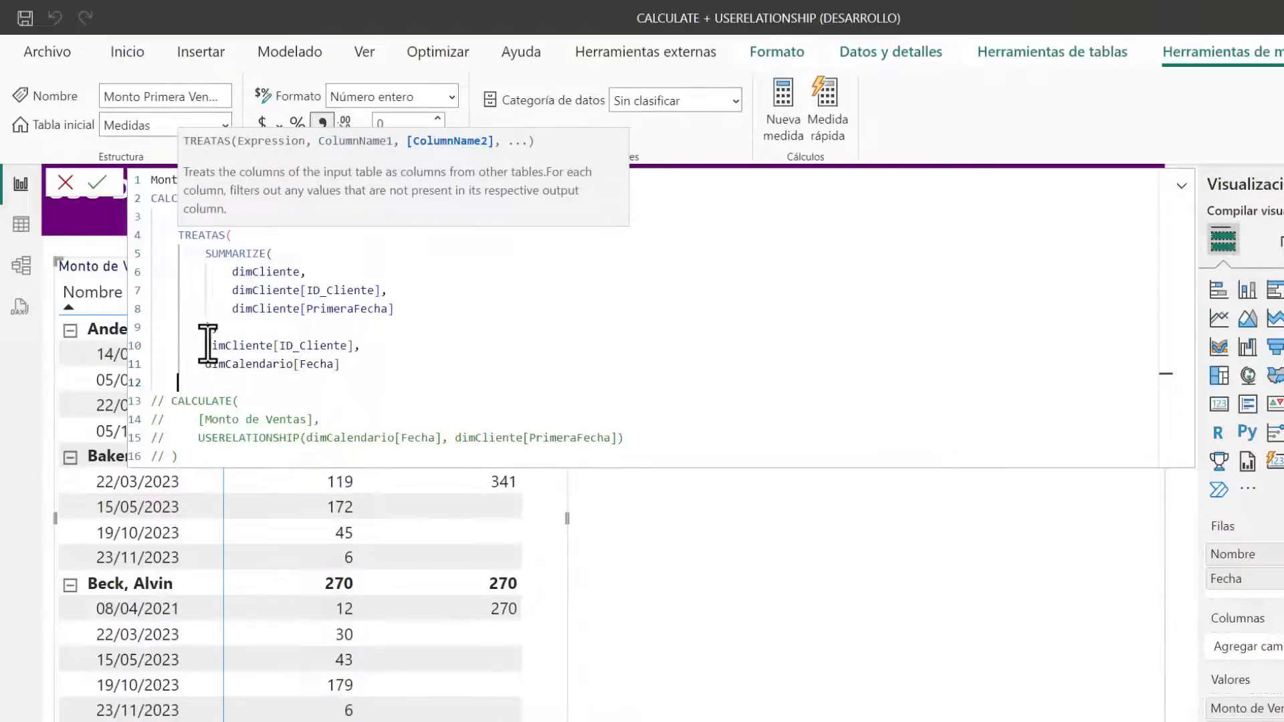
pyautogui.write(')')
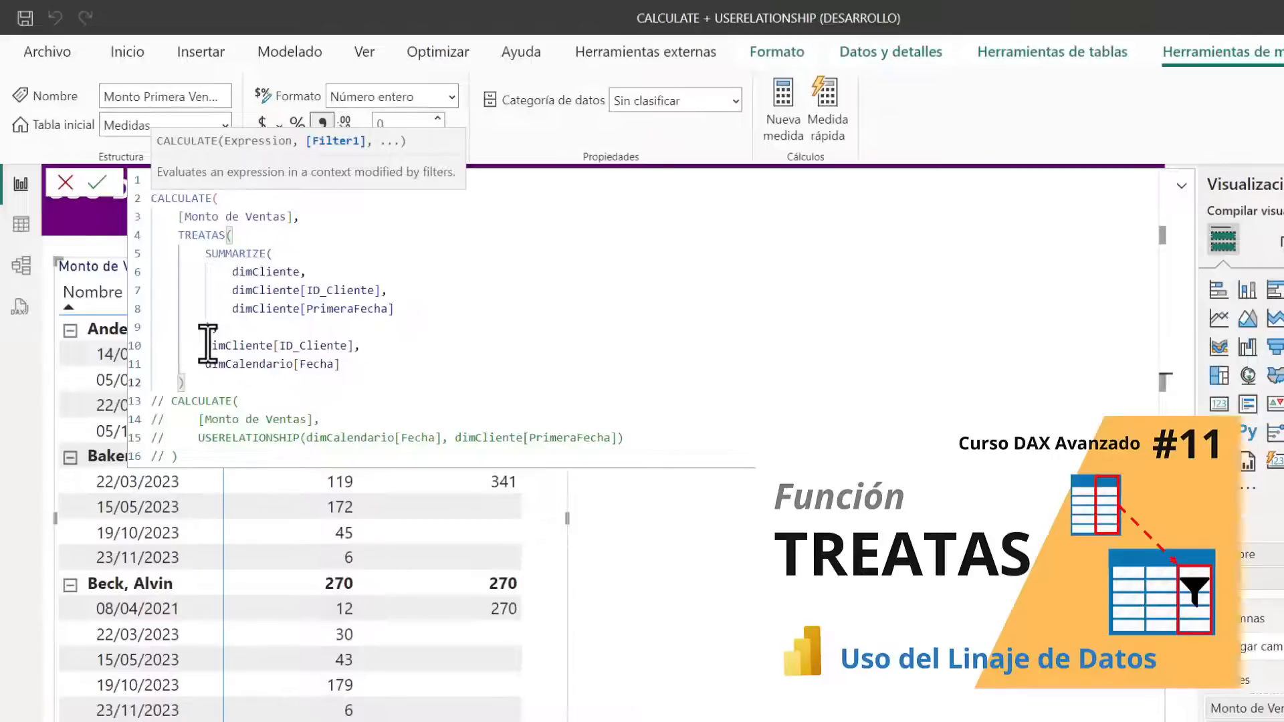
# Open a KEEPFILTERS function around the TREATAS expression and indent the lines inside TREATAS one level
pyautogui.click(311, 218)
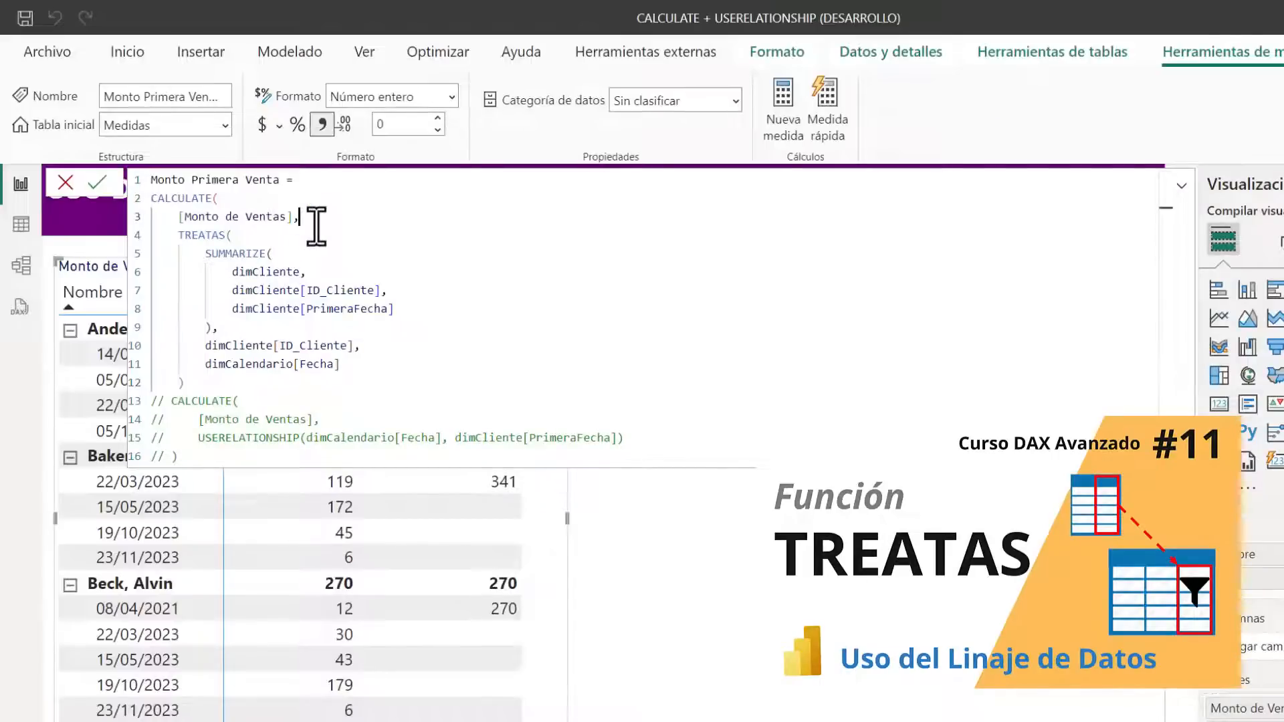
pyautogui.hotkey('shift', 'Return')
pyautogui.write('K')
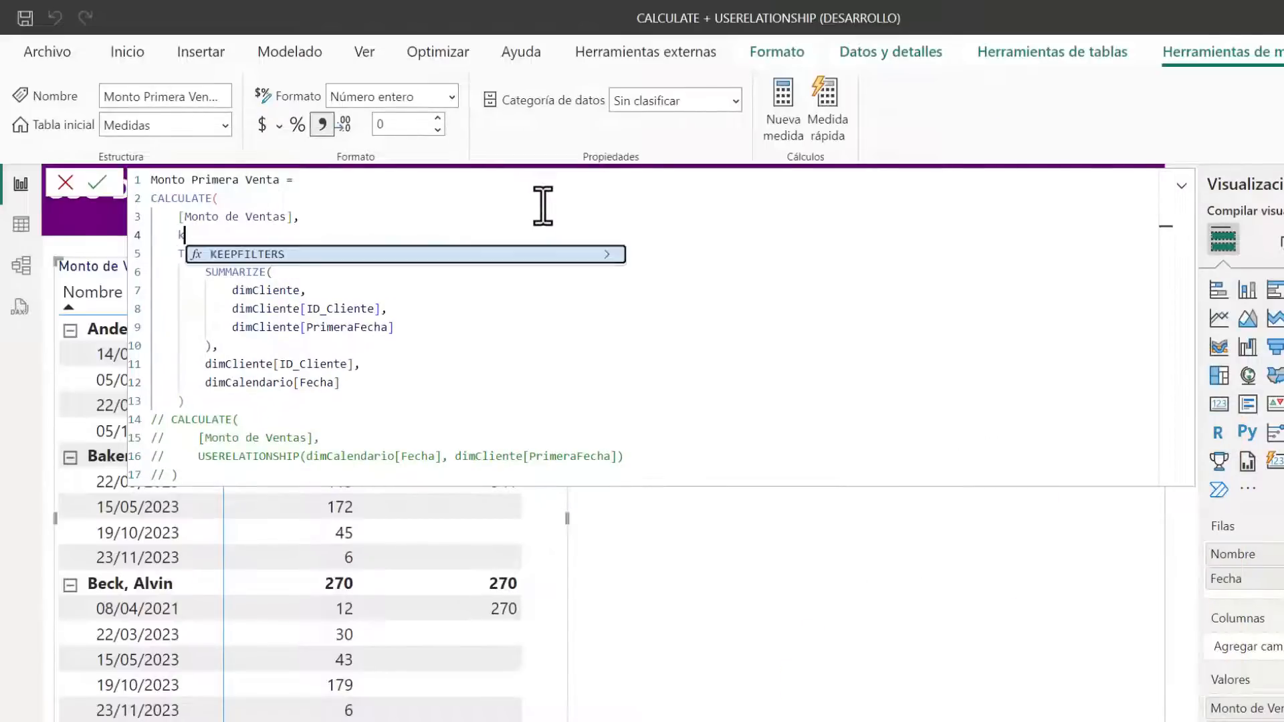
pyautogui.press('BackSpace')
pyautogui.write('K')
pyautogui.press('Tab')
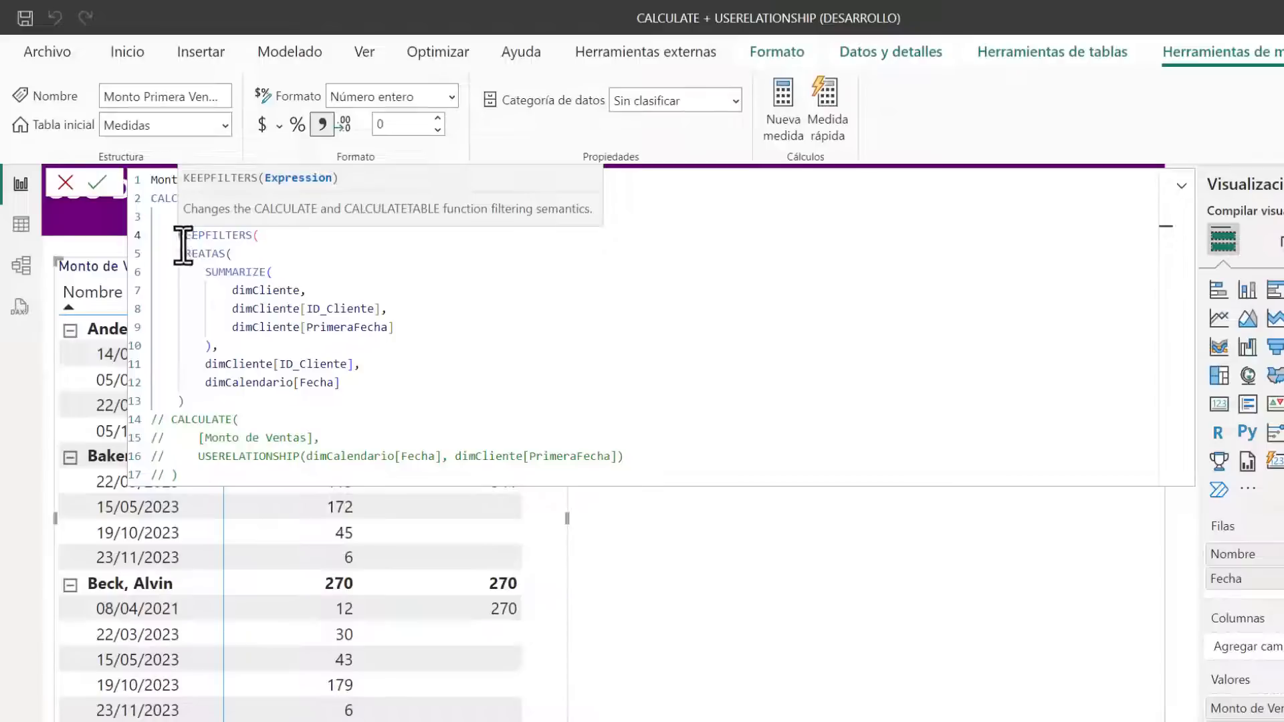
pyautogui.moveTo(207, 402); pyautogui.dragTo(172, 271)
pyautogui.press('Tab')
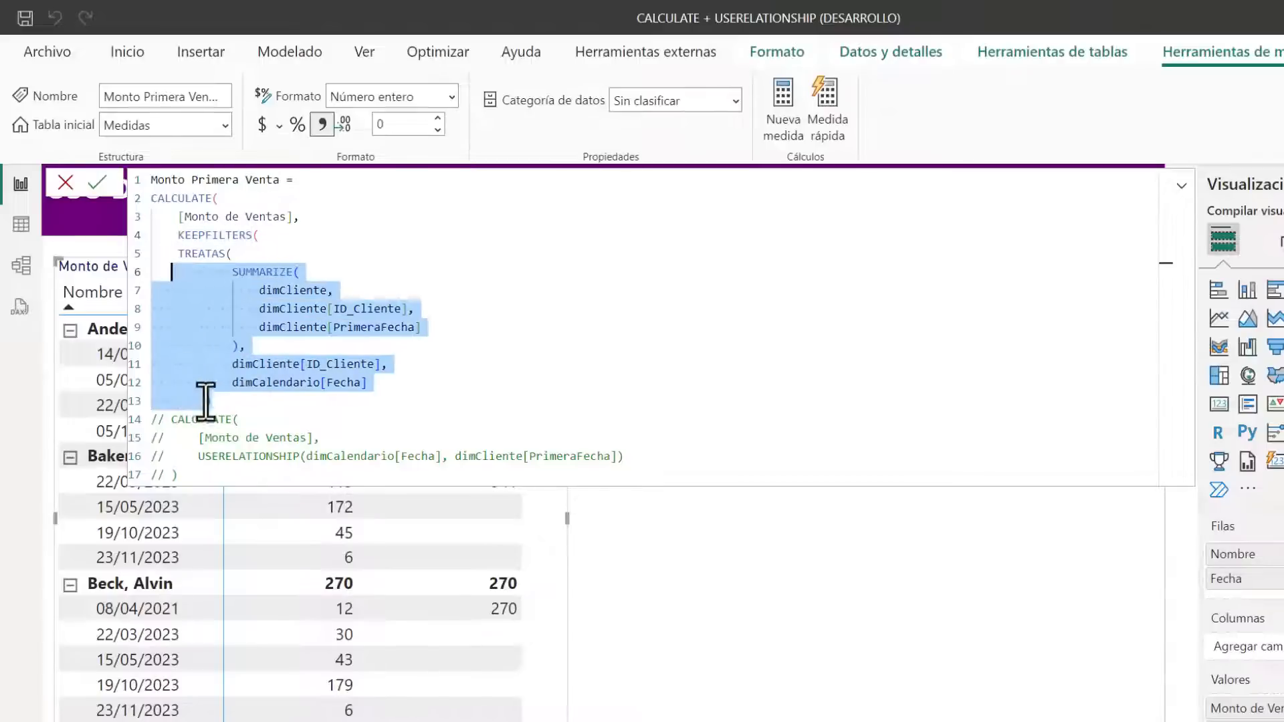
# Close KEEPFILTERS and CALCULATE, commit the Monto Primera Venta measure, and collapse the formula editor
pyautogui.click(226, 402)
pyautogui.hotkey('shift', 'Return')
pyautogui.write(')')
pyautogui.hotkey('shift', 'Return')
pyautogui.write(')')
pyautogui.press('Return')
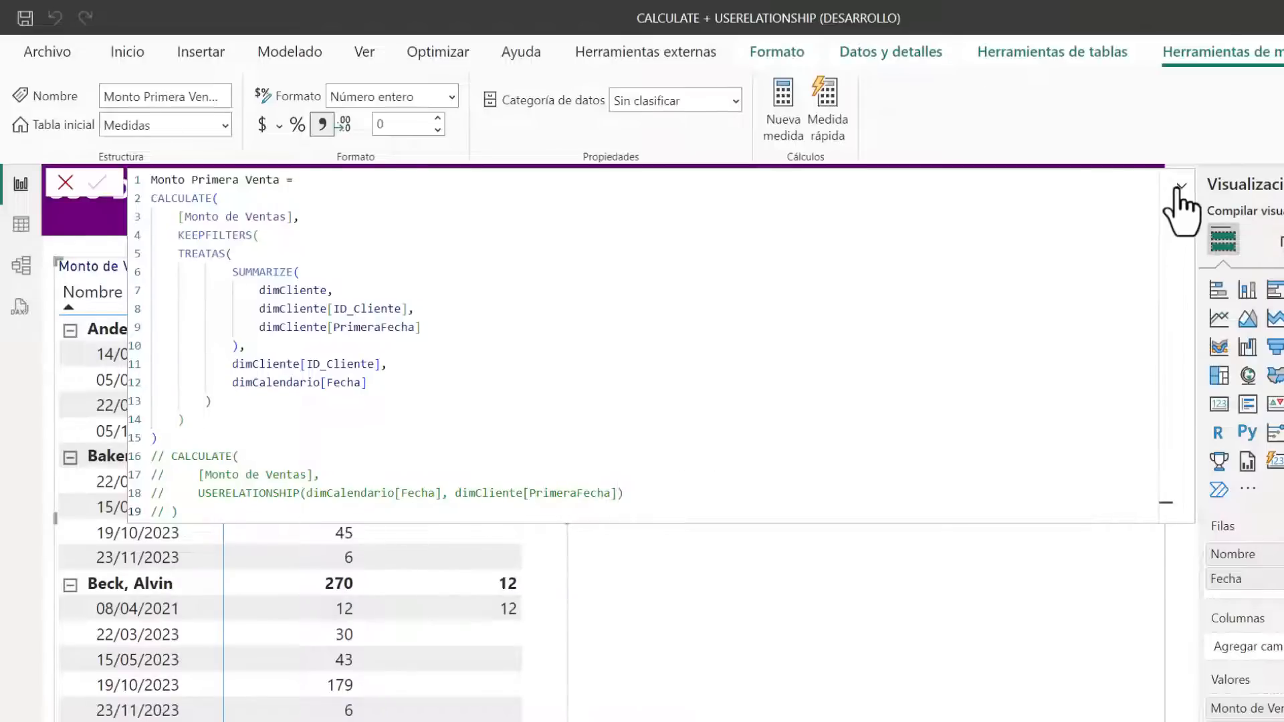
pyautogui.moveTo(171, 438); pyautogui.dragTo(134, 207)
pyautogui.click(640, 336)
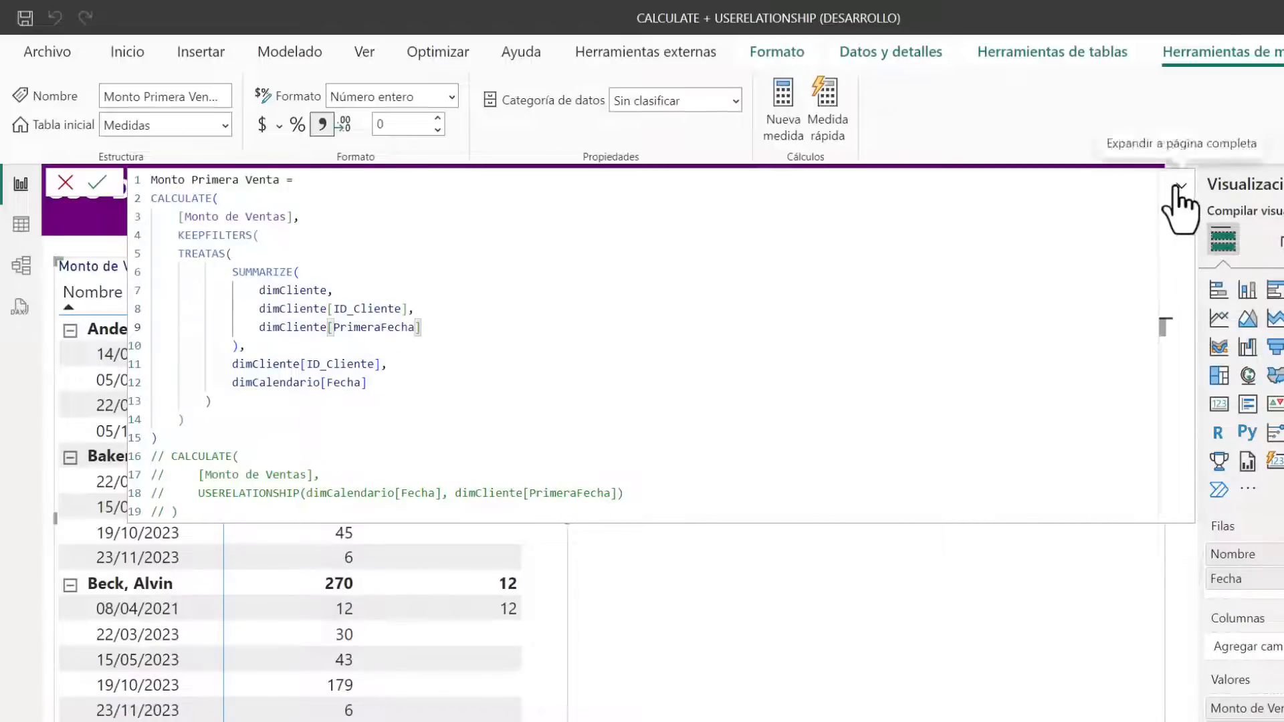
pyautogui.click(1180, 189)
pyautogui.click(809, 585)
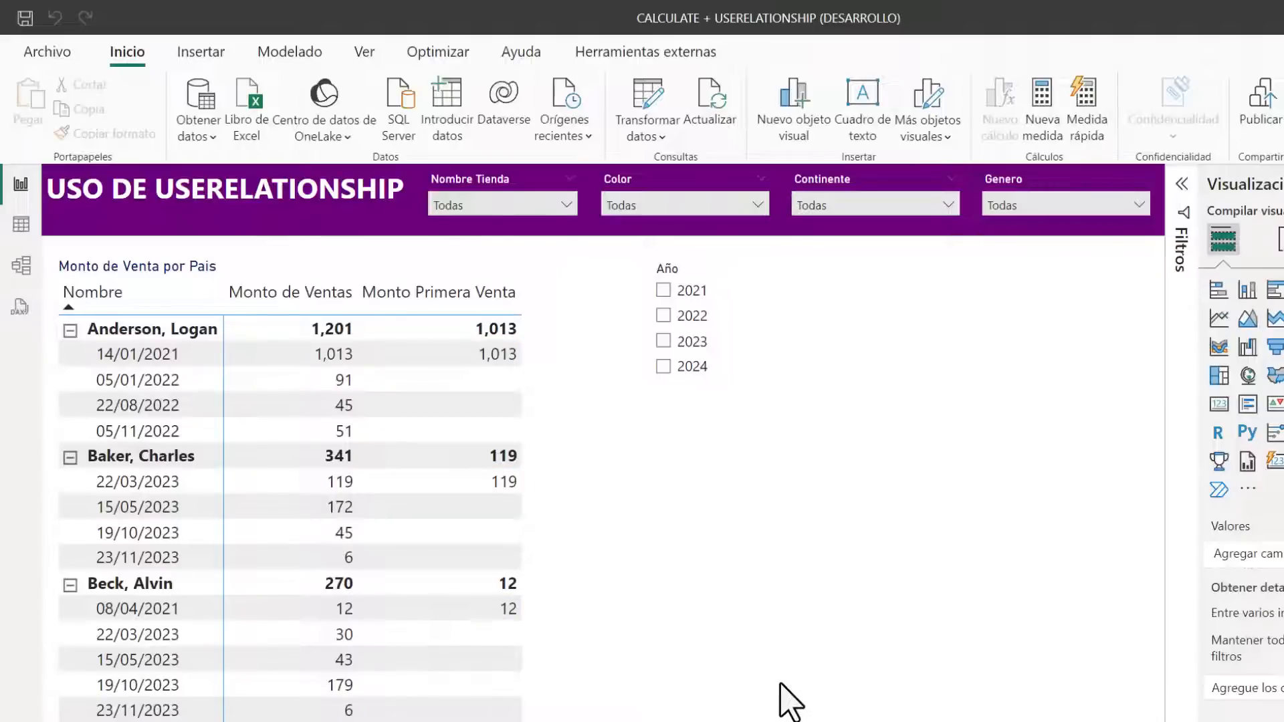
# Examine the inactive relationship between dimCliente and dimCalendario in the model view, and return to the report
pyautogui.click(20, 265)
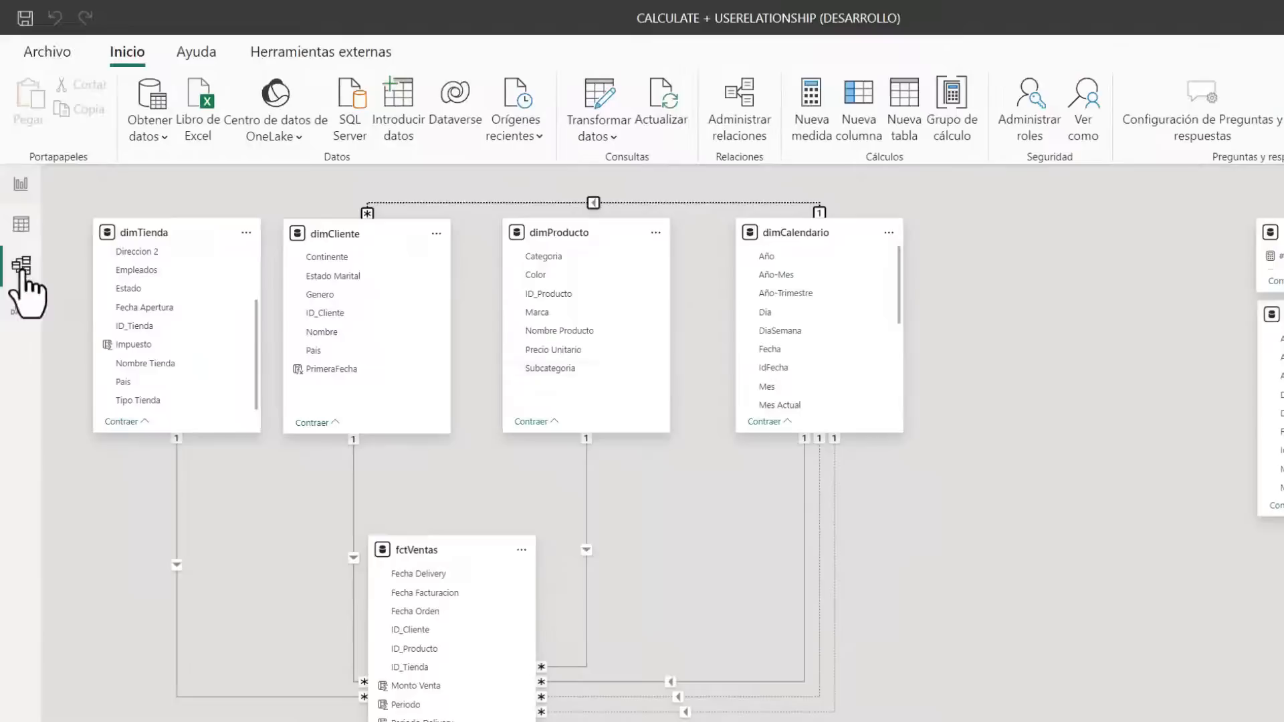
pyautogui.click(684, 201)
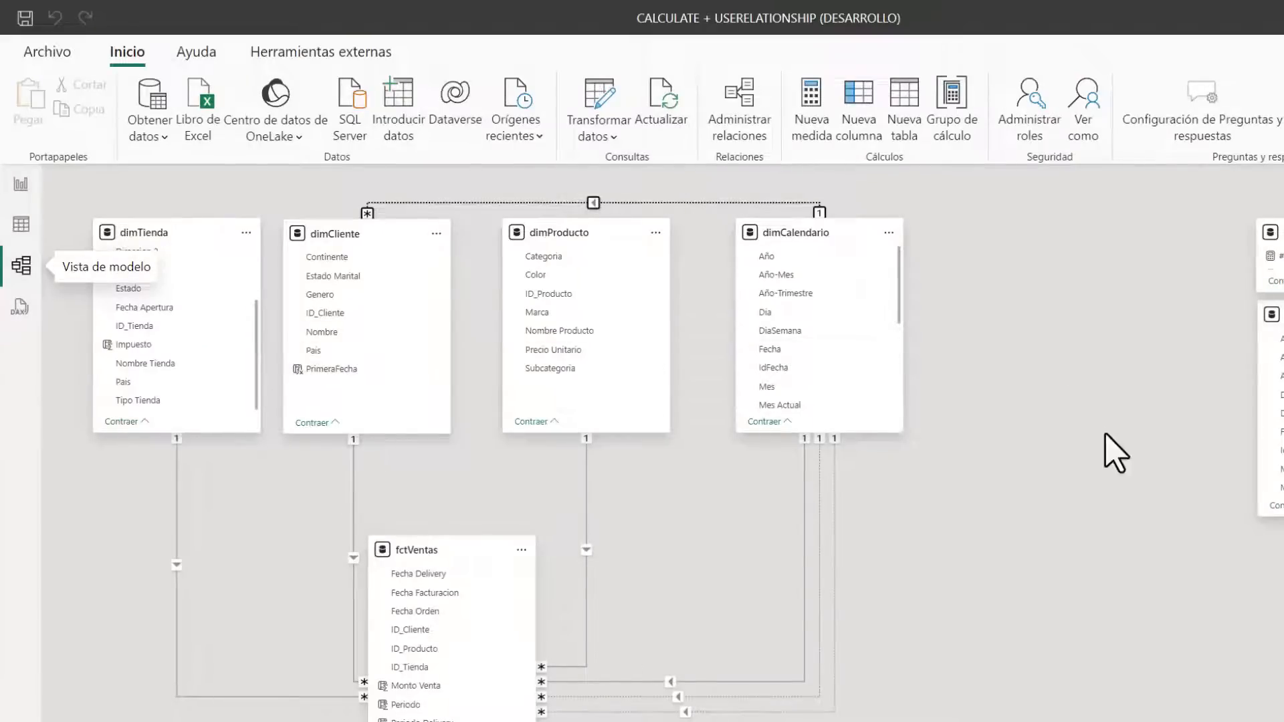
pyautogui.click(21, 184)
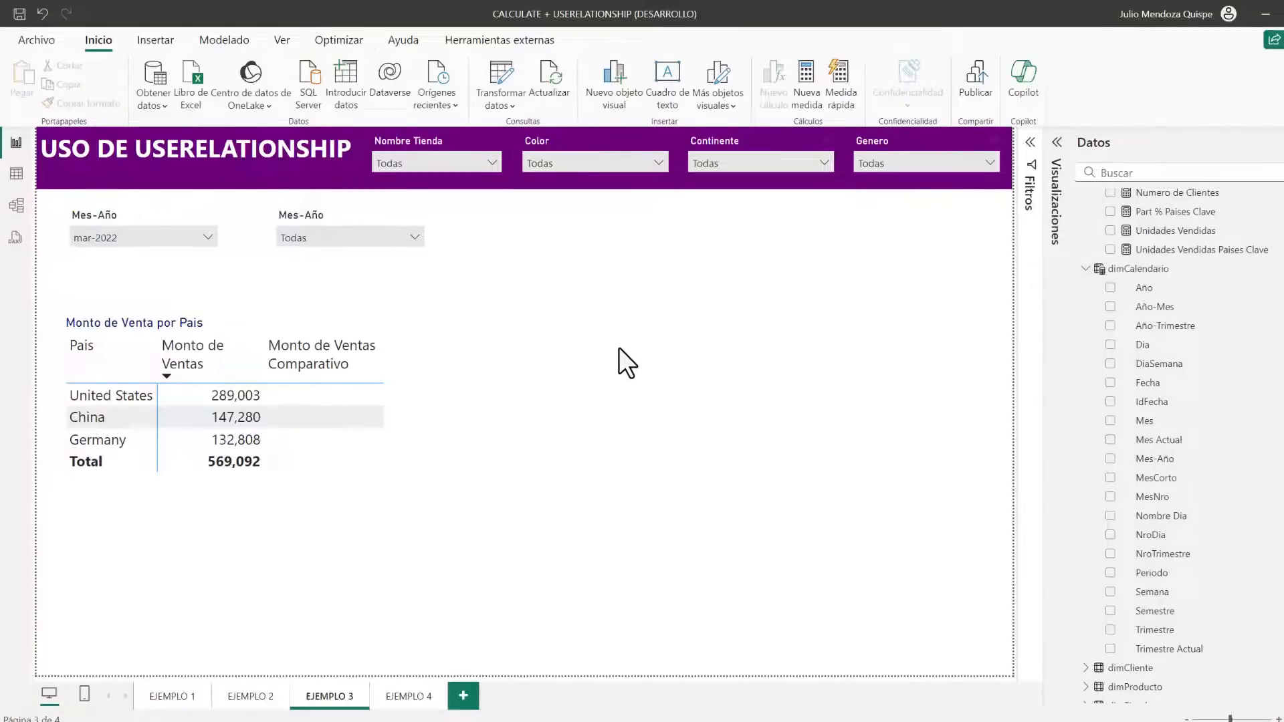
# Examine the Monto de Venta por Pais table and both Mes-Año slicers, including the values the second slicer offers
pyautogui.click(419, 399)
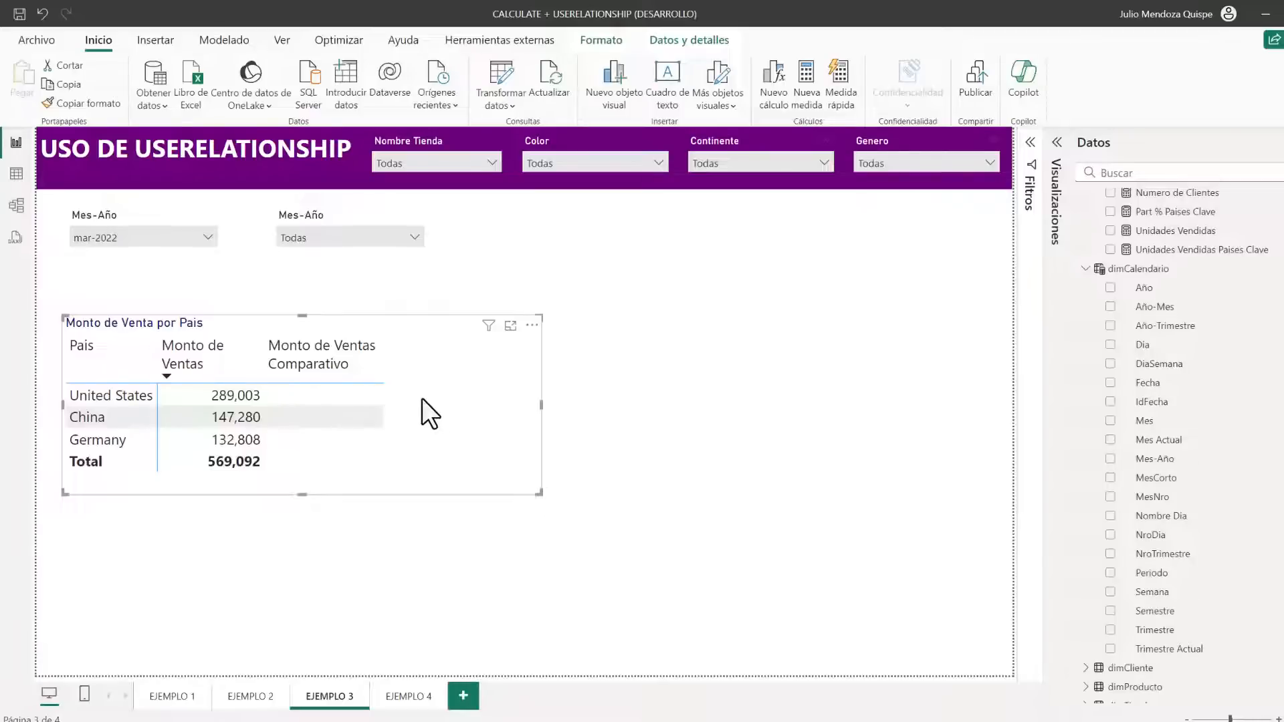
pyautogui.click(135, 207)
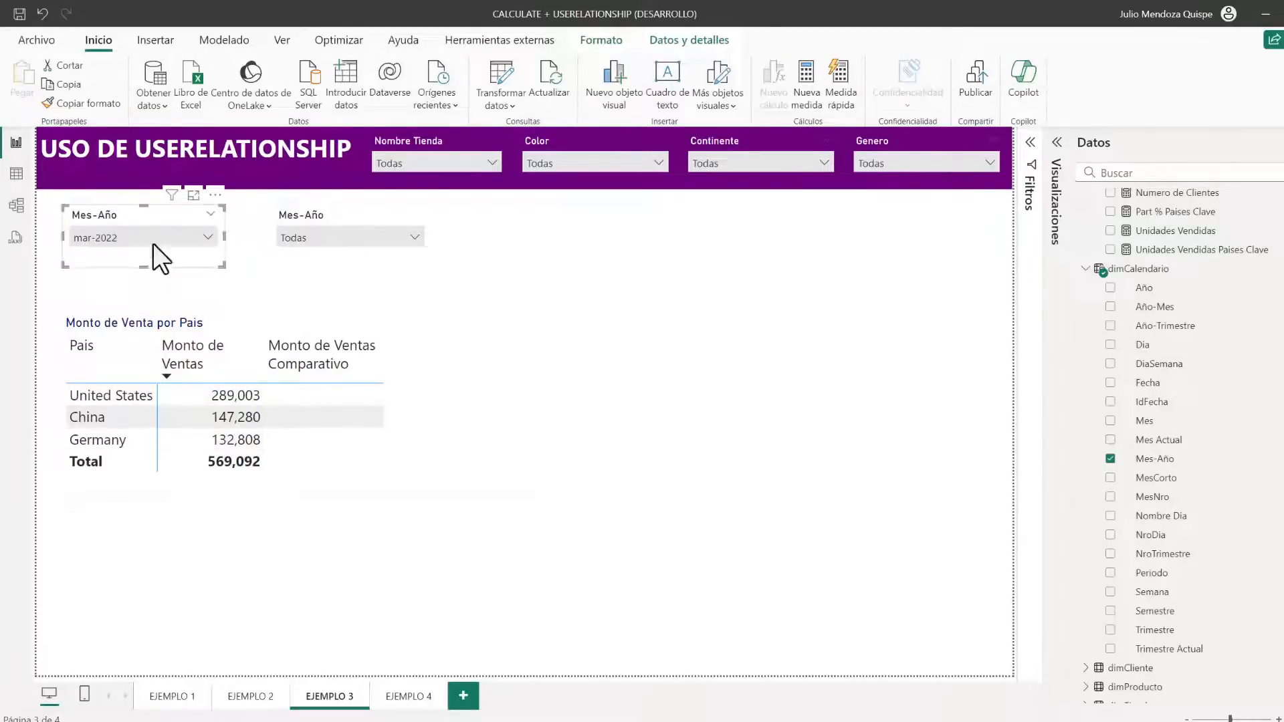
pyautogui.click(321, 214)
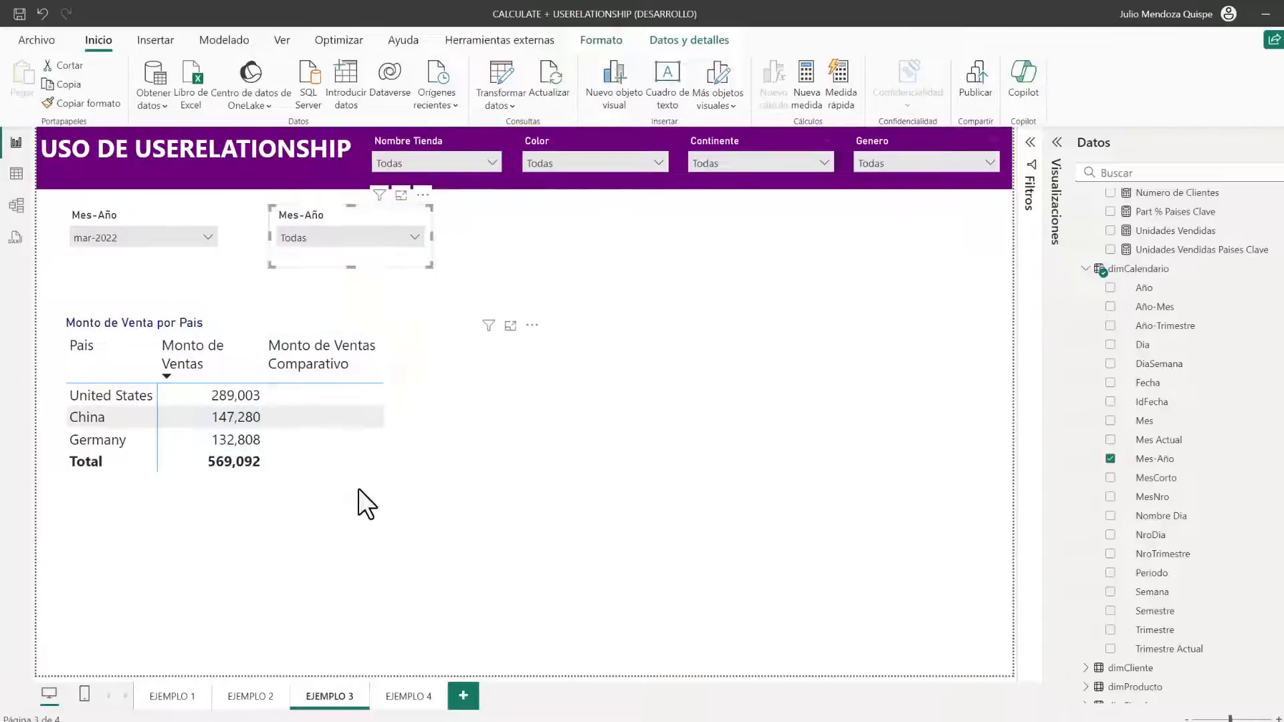
pyautogui.click(336, 242)
pyautogui.click(504, 254)
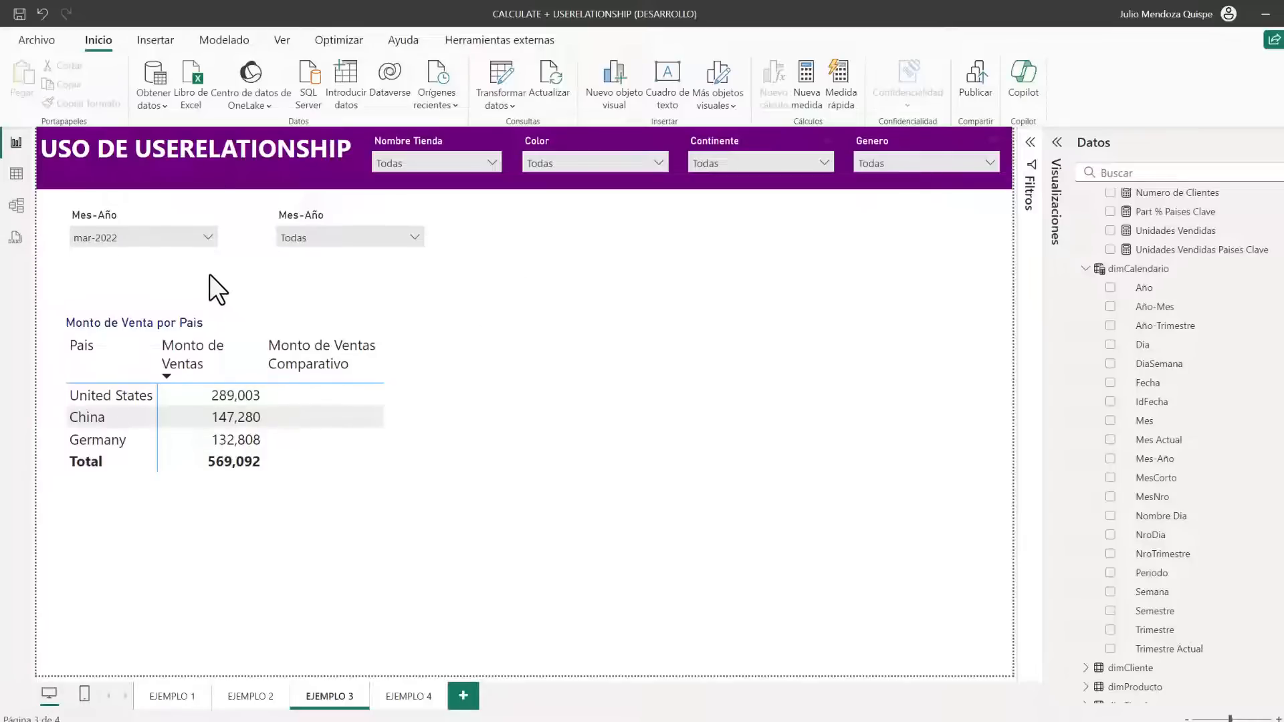
pyautogui.click(103, 213)
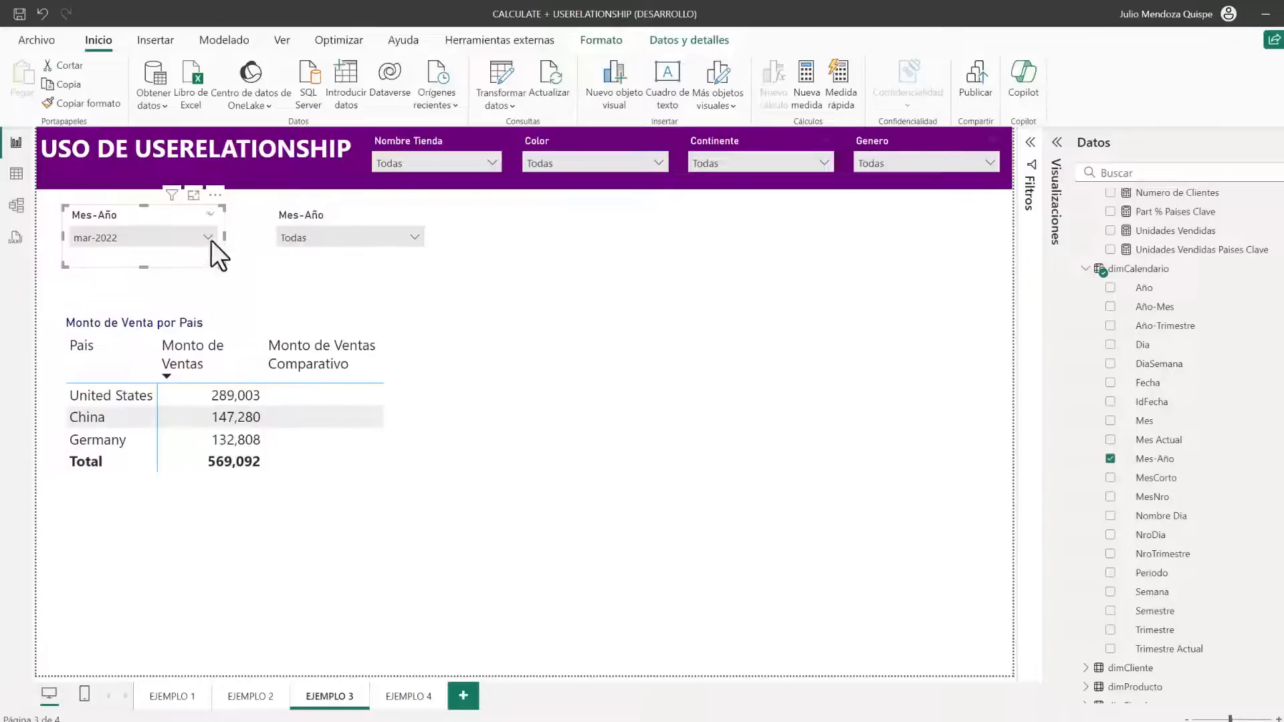
pyautogui.click(331, 214)
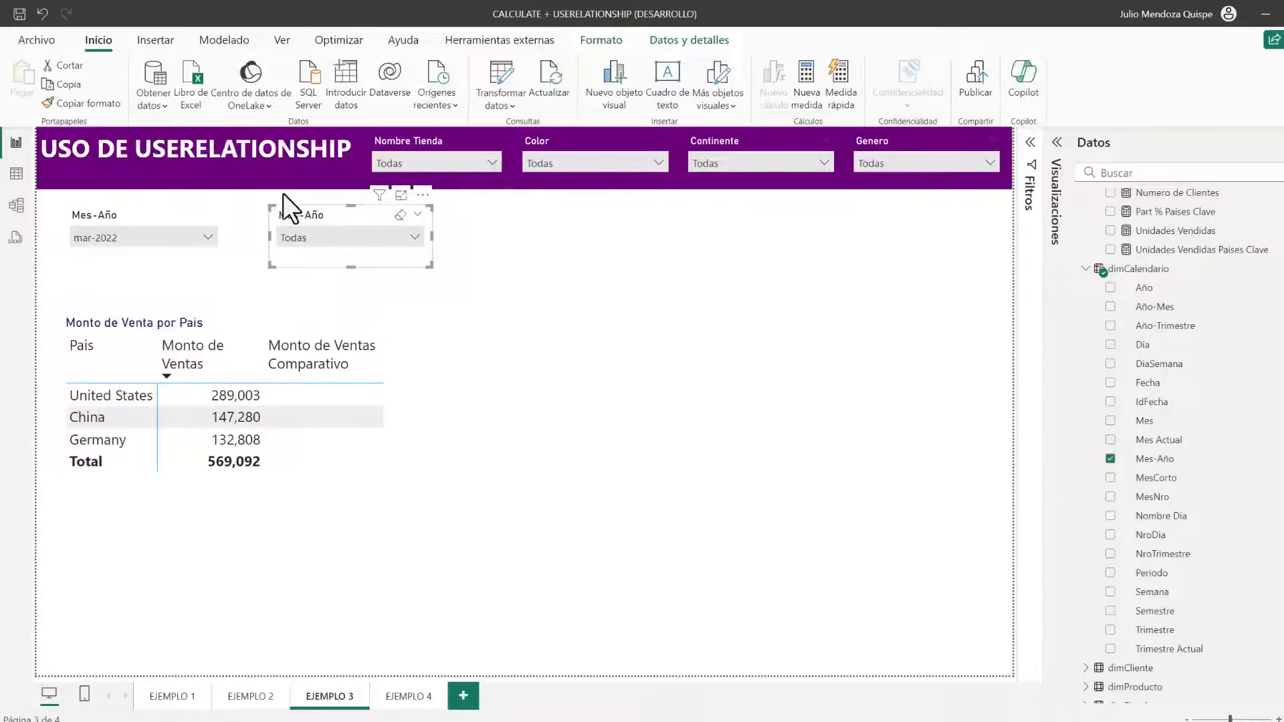
pyautogui.click(334, 239)
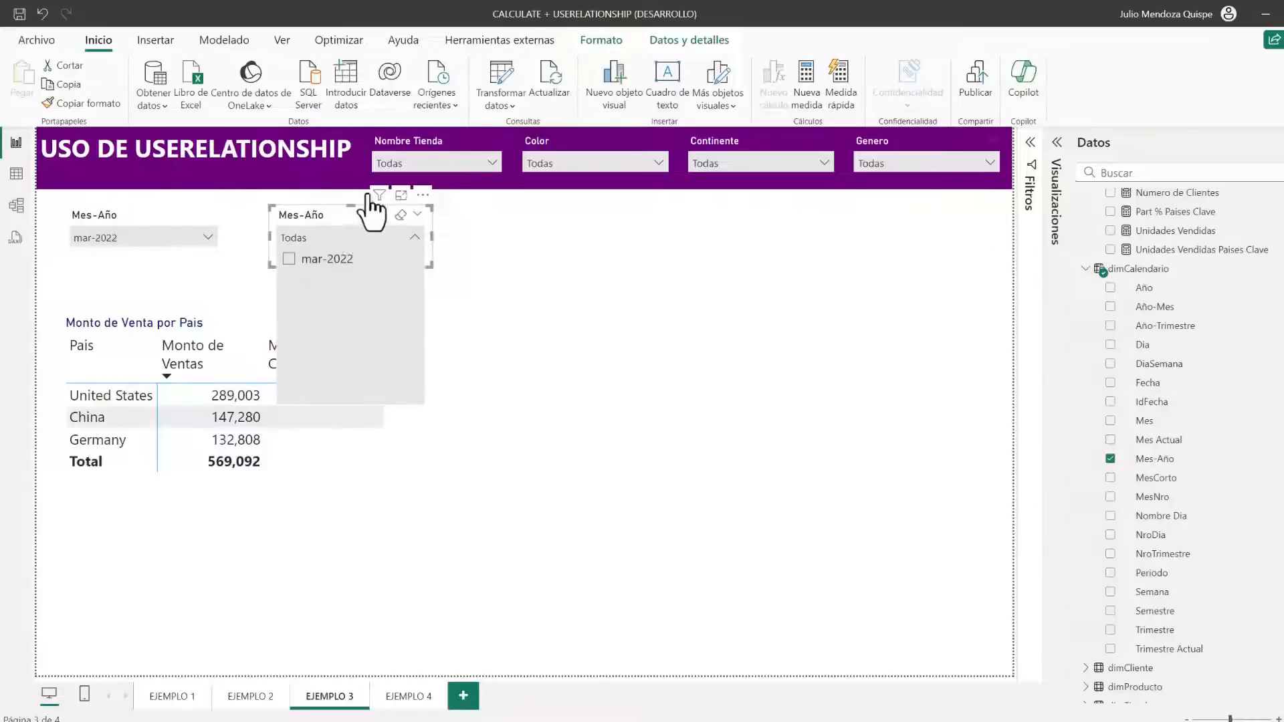
pyautogui.click(616, 275)
# Delete the inactive relationship between dimCliente[PrimeraFecha] and dimCalendario in the model view
pyautogui.click(17, 208)
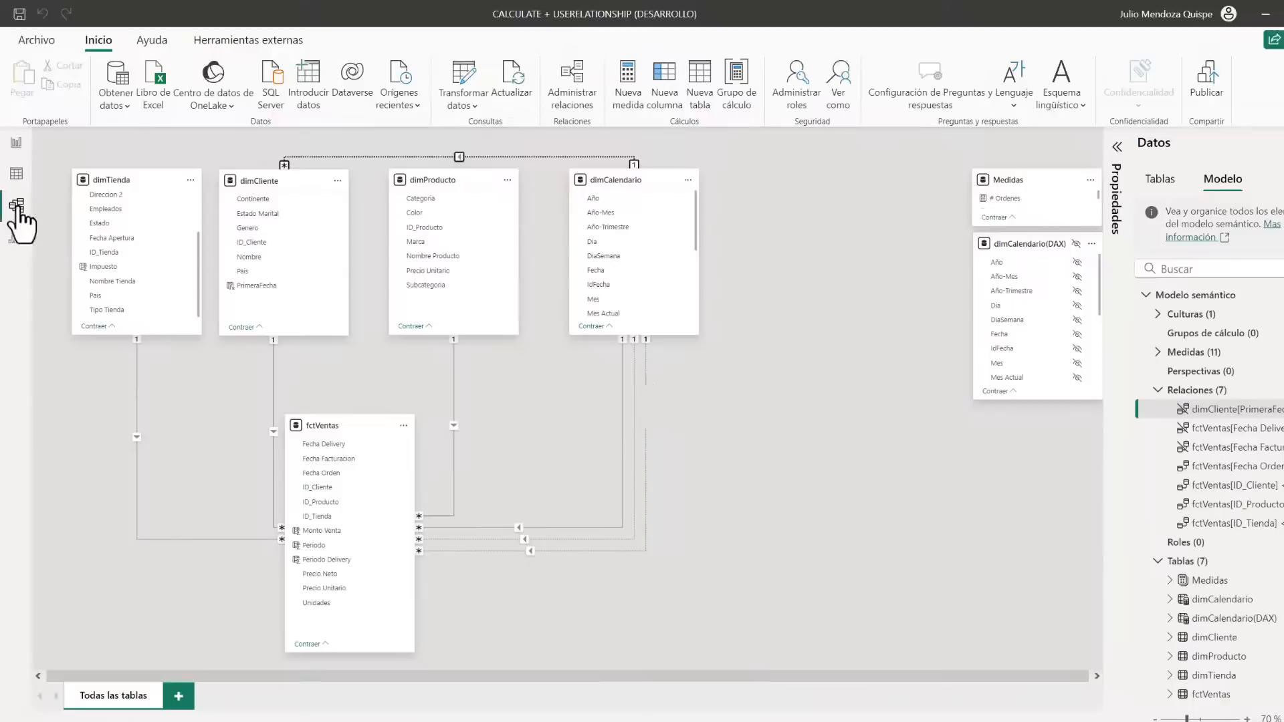
pyautogui.rightClick(565, 157)
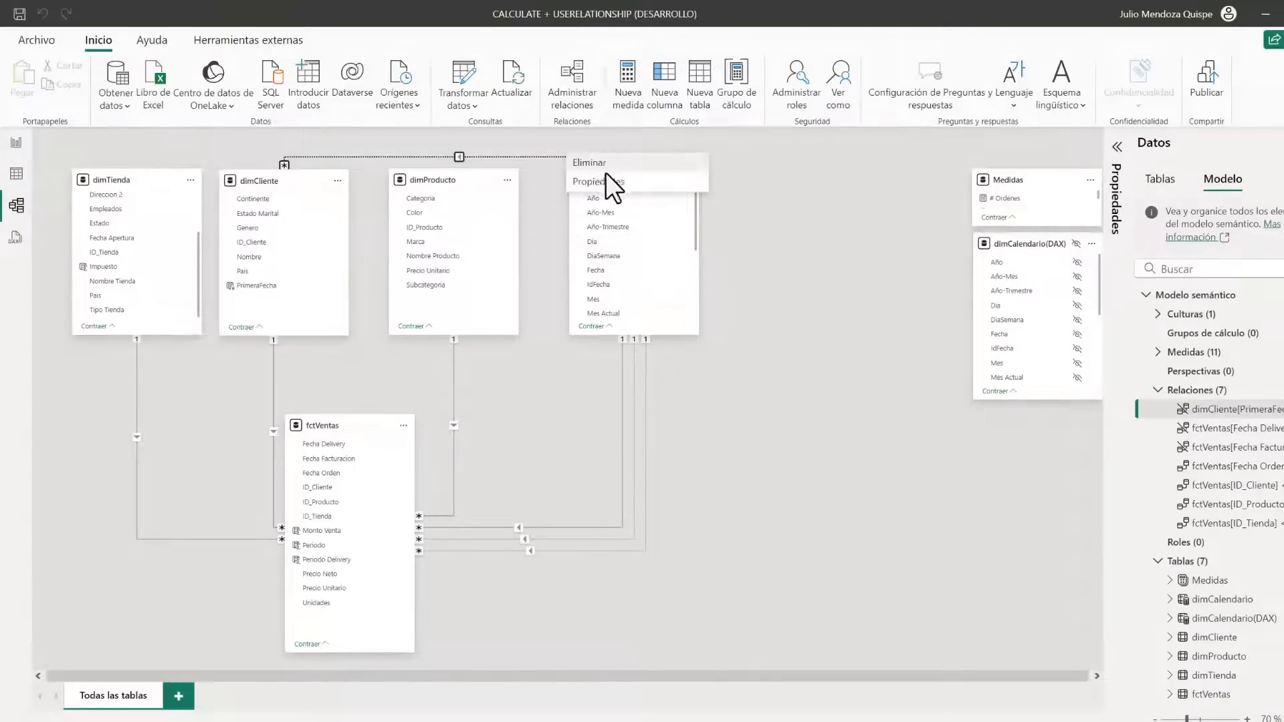
pyautogui.click(605, 172)
pyautogui.click(757, 411)
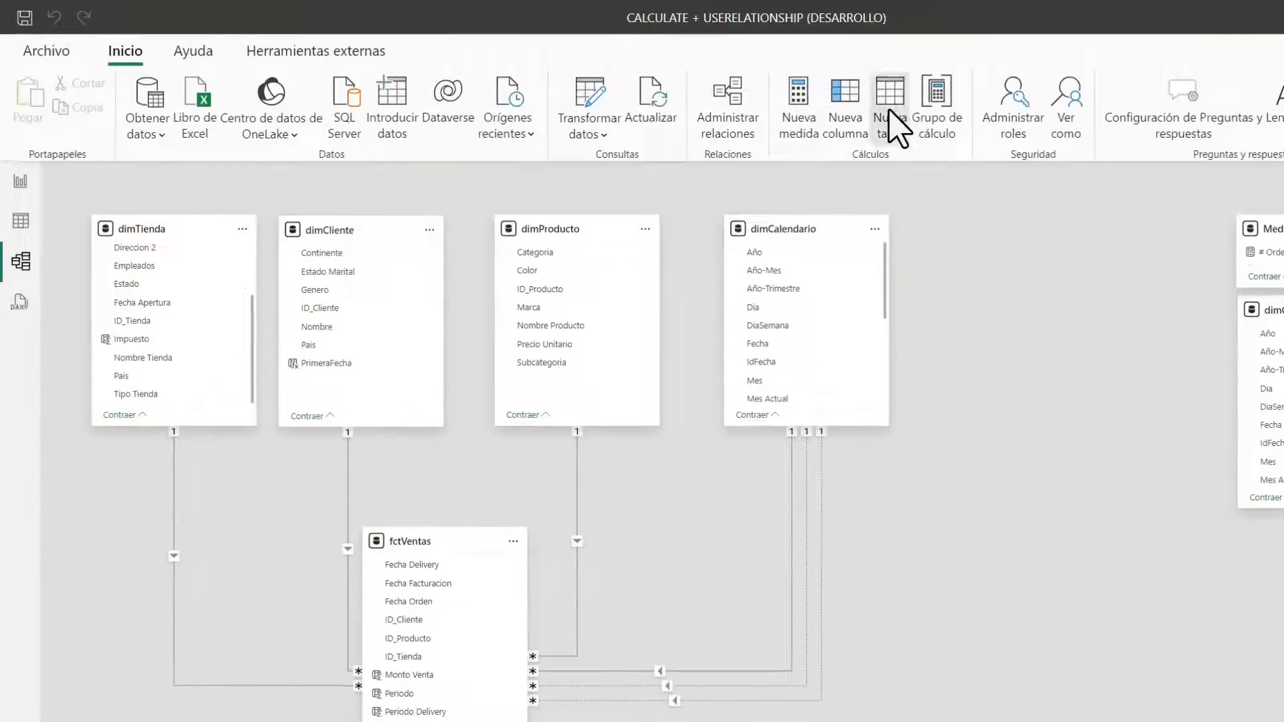
# Create a calculated table dimCalendario(Comparativo) = dimCalendario
pyautogui.click(895, 124)
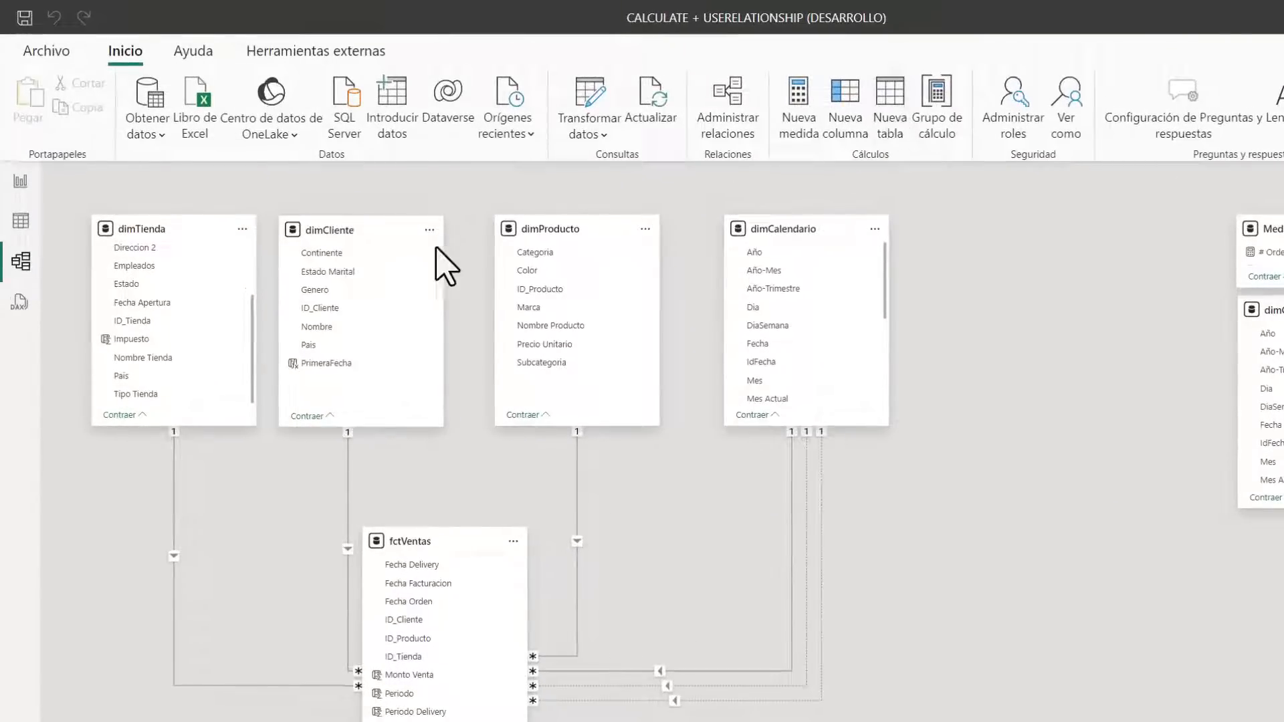
pyautogui.write('d')
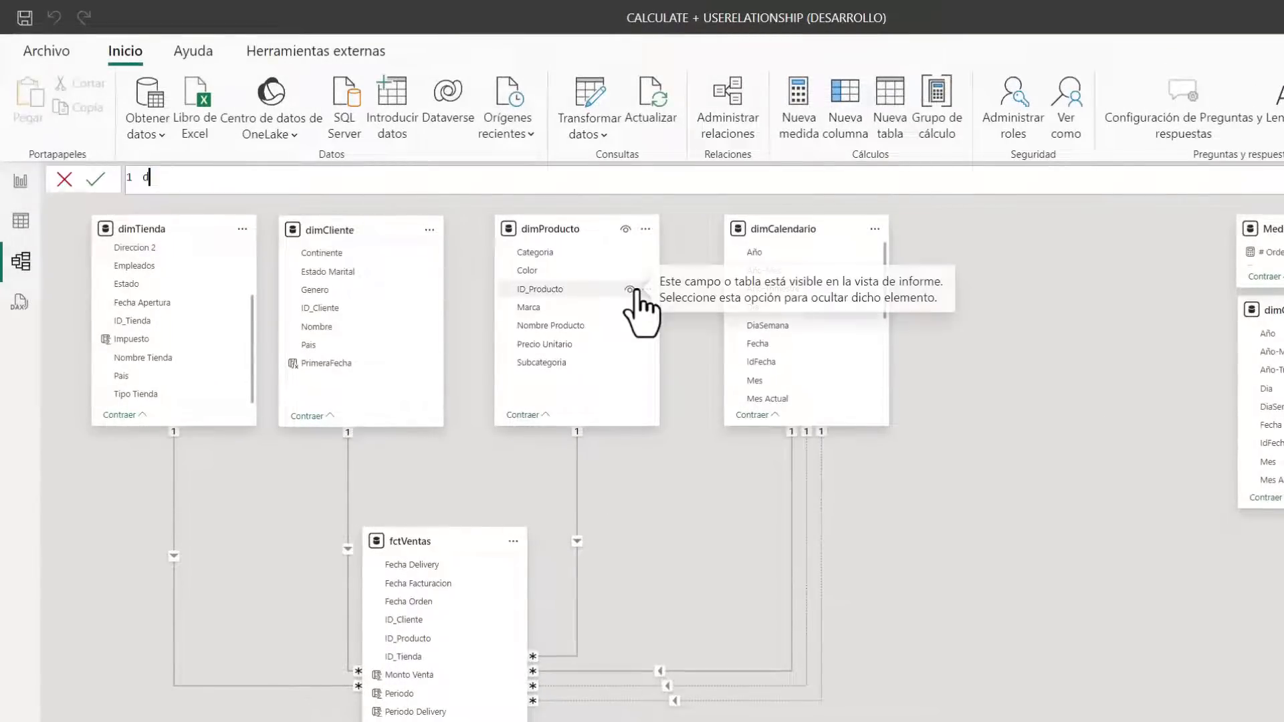
pyautogui.write('imCalendario(Comp')
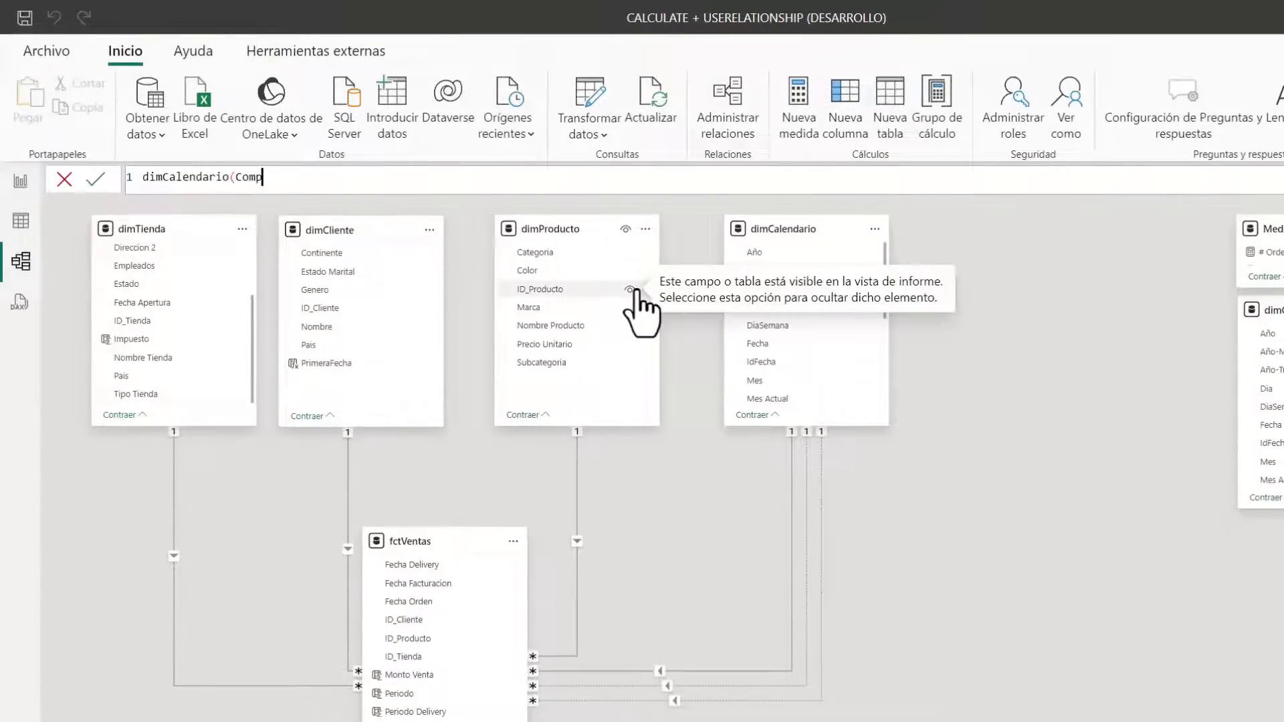
pyautogui.press('BackSpace')
pyautogui.write('parati')
pyautogui.write('vao')
pyautogui.write(') ')
pyautogui.write('= dimCalendario')
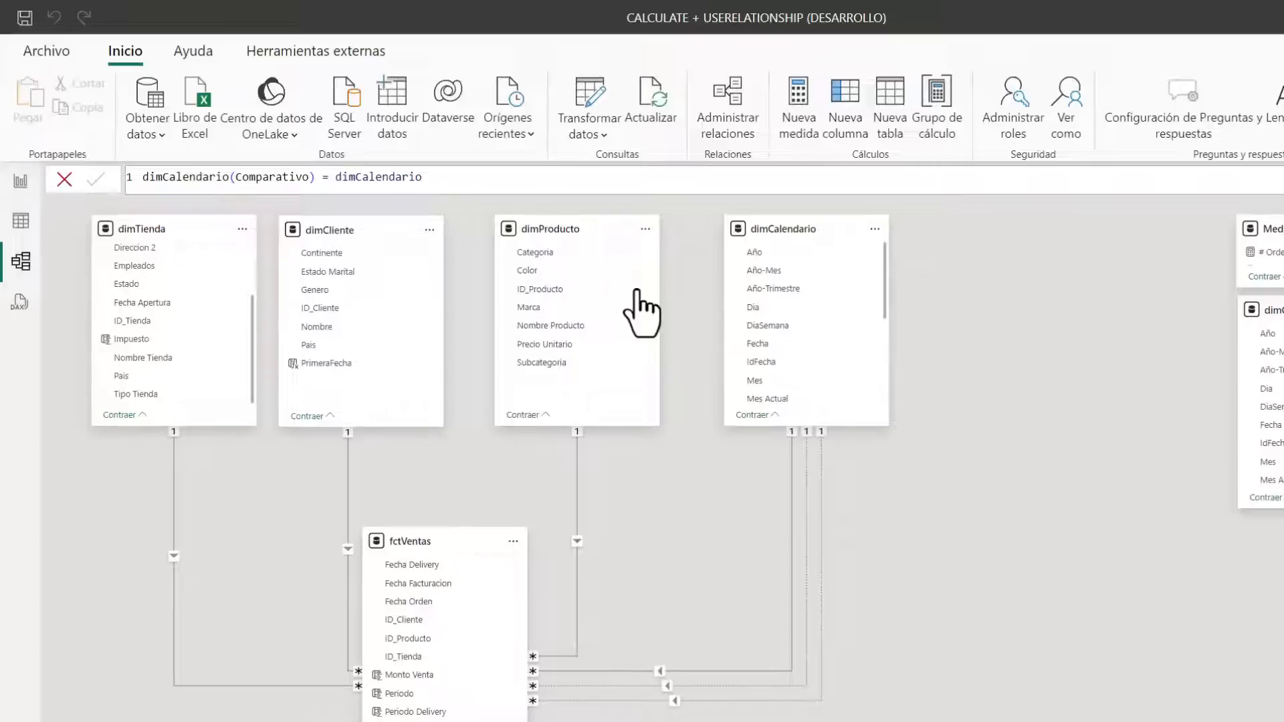
pyautogui.press('Return')
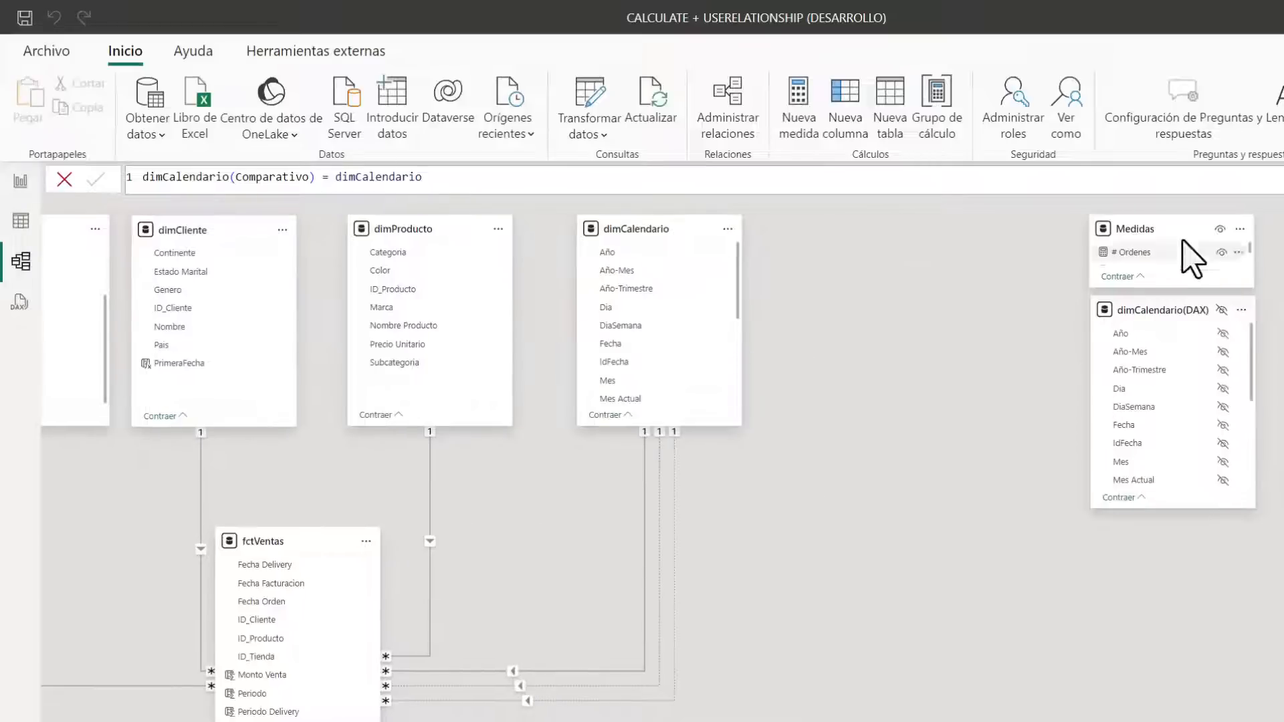
# Place the dimCalendario(Comparativo) table beside dimCalendario in the model diagram and extend its height to match
pyautogui.moveTo(1283, 463); pyautogui.dragTo(989, 231)
pyautogui.click(1026, 431)
pyautogui.moveTo(1041, 361); pyautogui.dragTo(1040, 424)
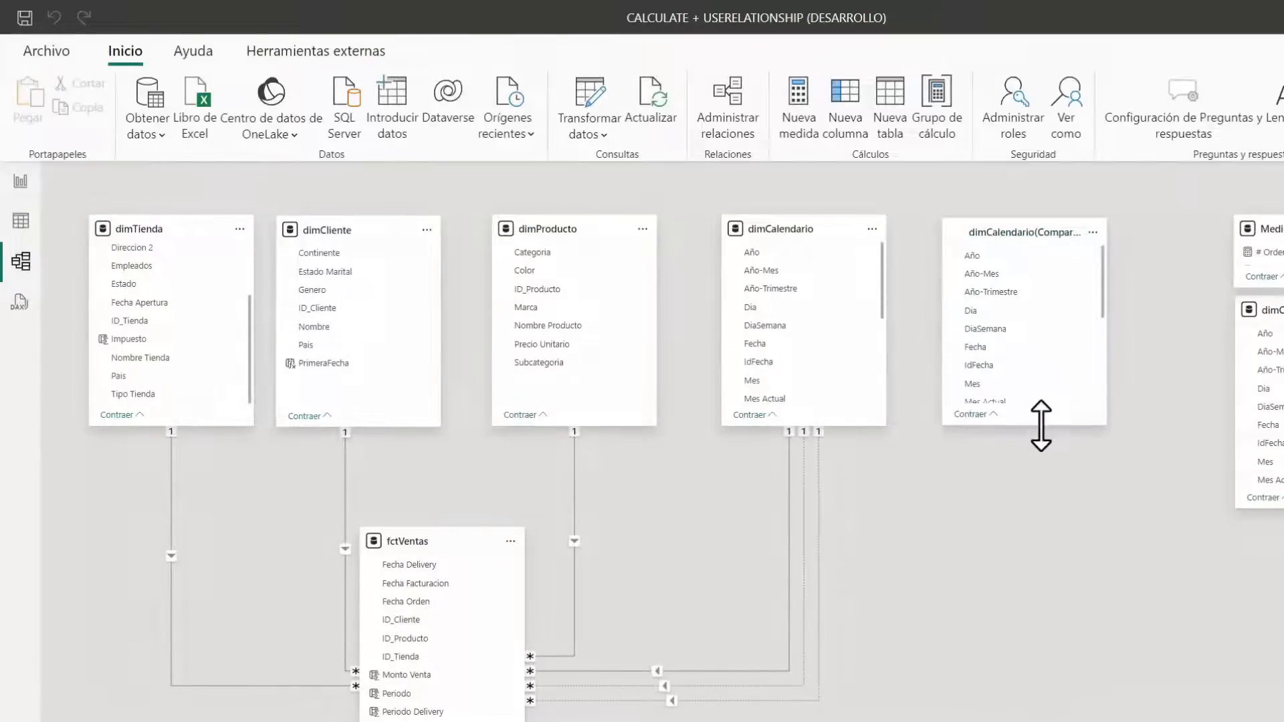
# Relate dimCalendario(Comparativo)[Fecha] to dimCalendario[Fecha] as an inactive Uno a varios (1:*) relationship with Único cross-filter direction, and space the tables apart
pyautogui.click(1000, 349)
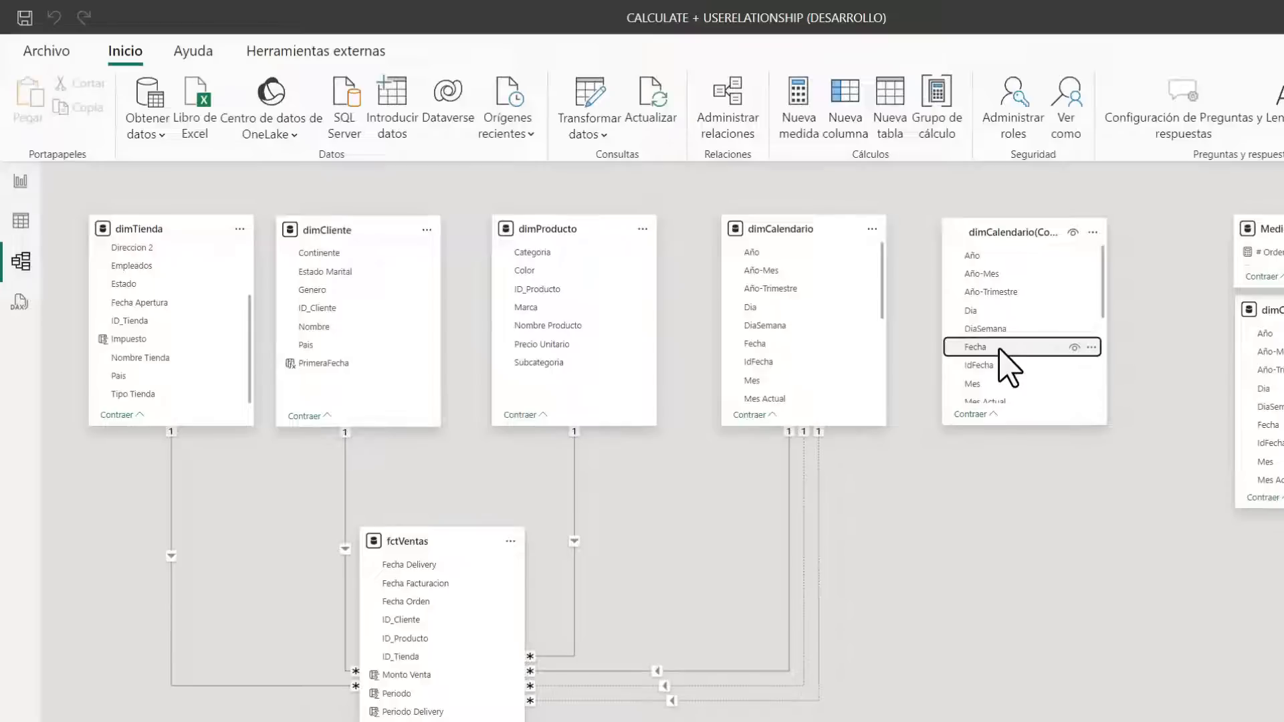
pyautogui.moveTo(1000, 349); pyautogui.dragTo(933, 324)
pyautogui.moveTo(824, 337); pyautogui.dragTo(817, 341)
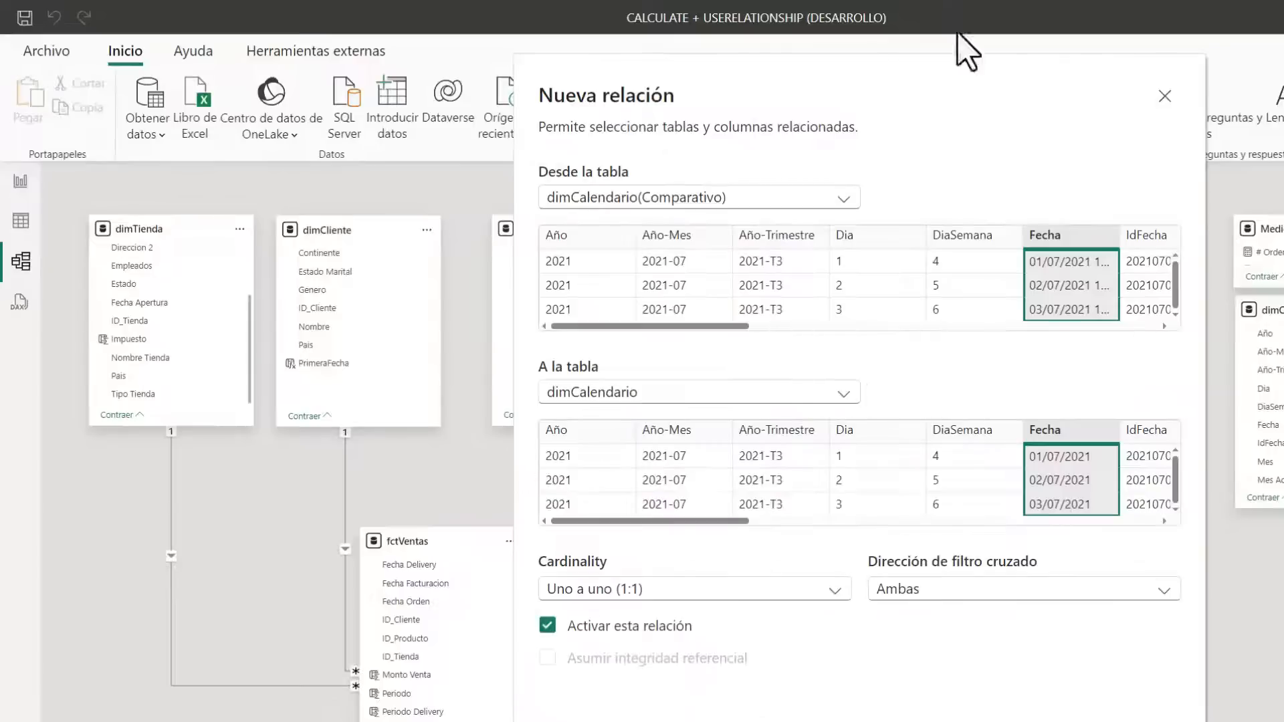
pyautogui.click(766, 592)
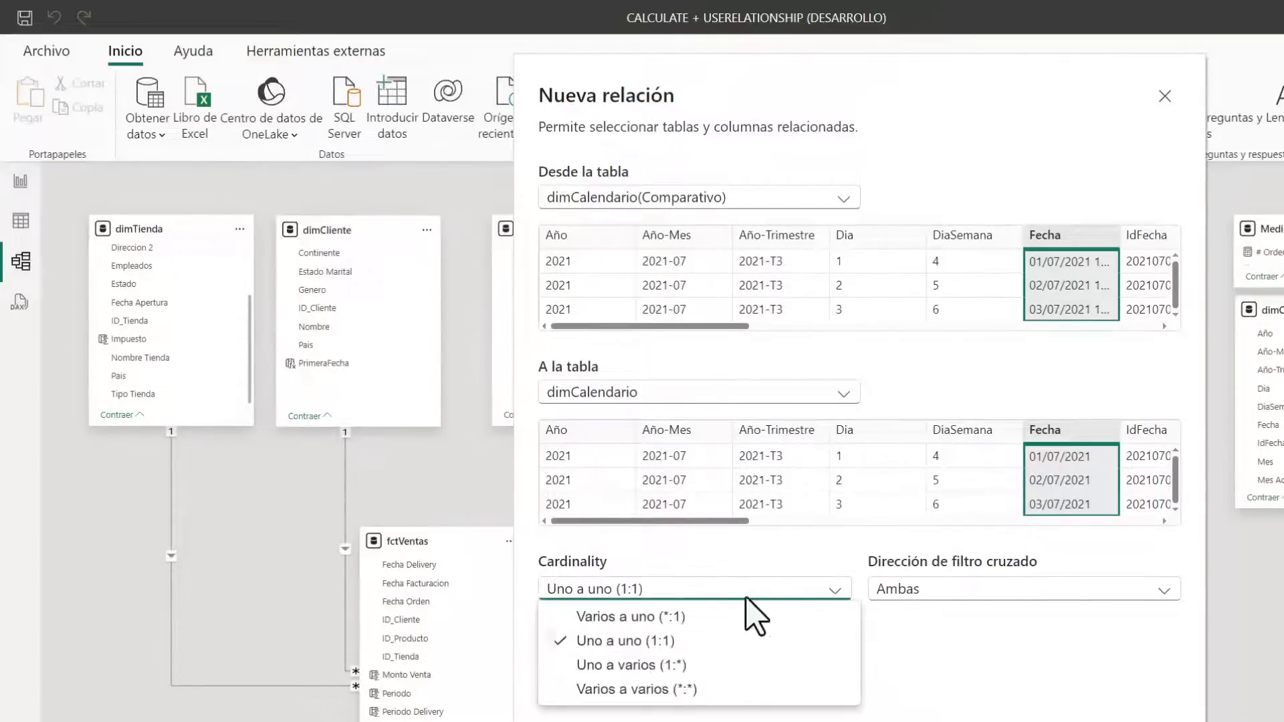
pyautogui.click(631, 665)
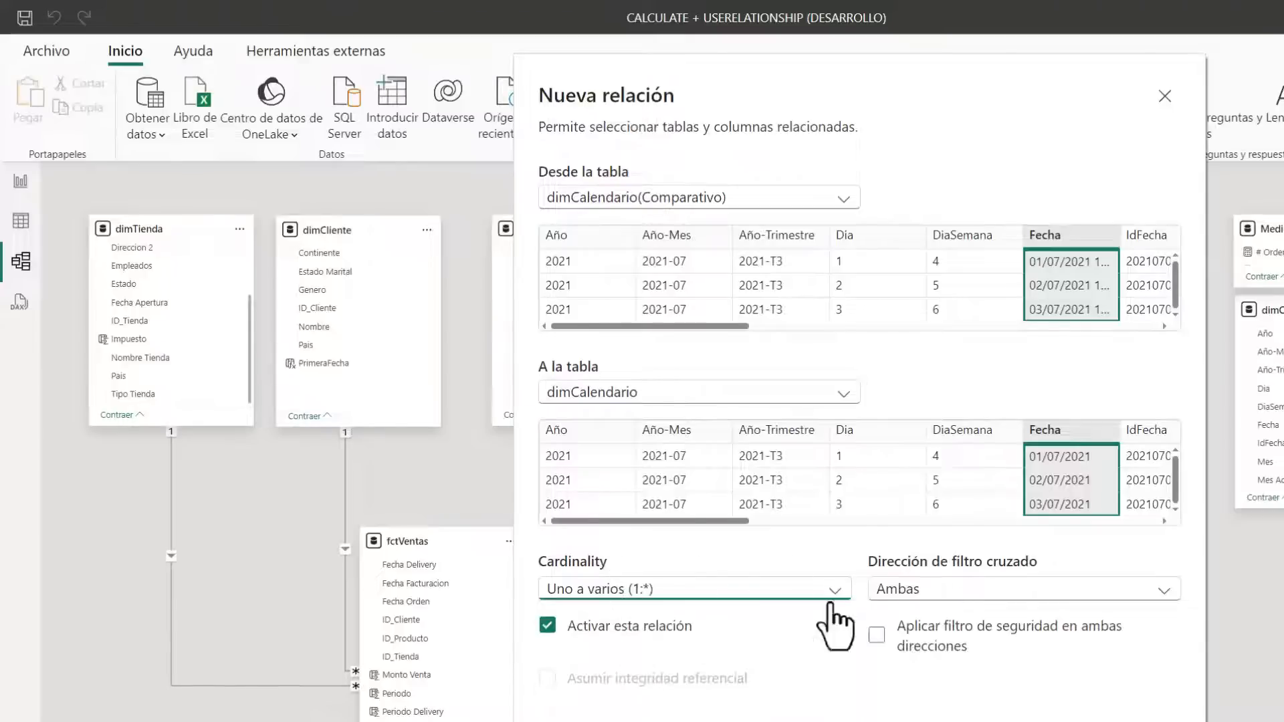
pyautogui.click(546, 627)
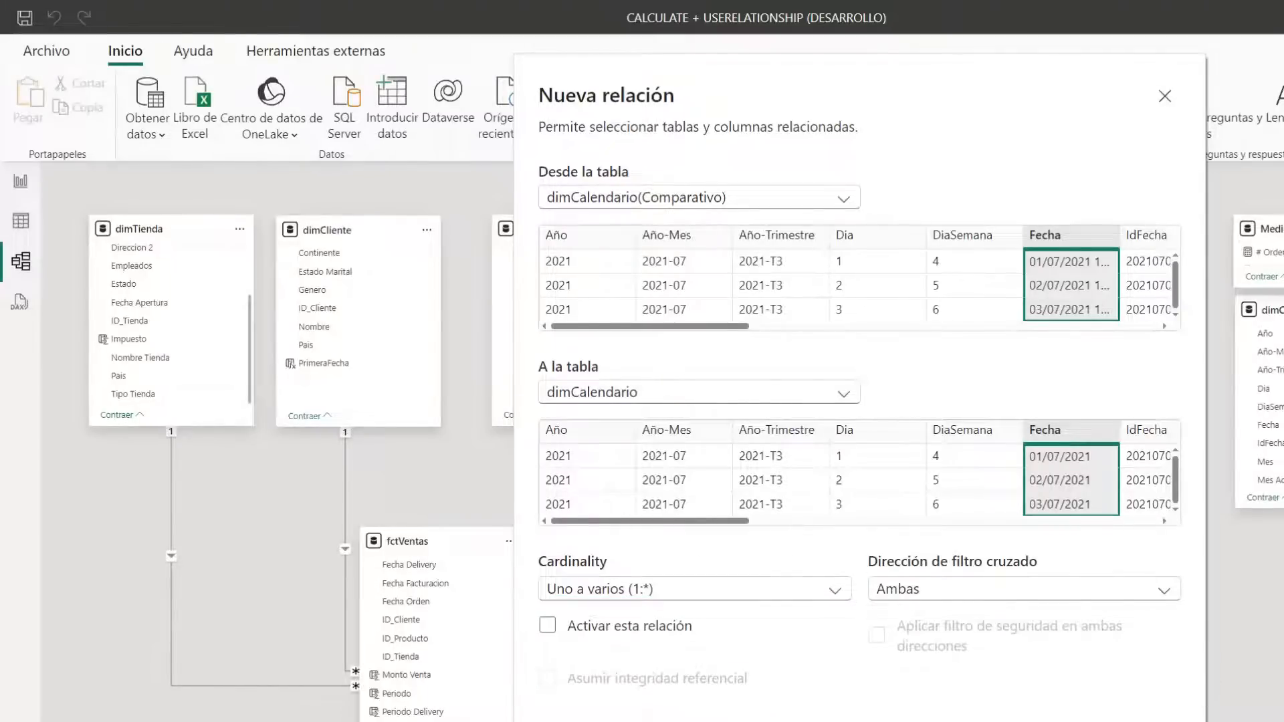
pyautogui.click(944, 597)
pyautogui.click(933, 616)
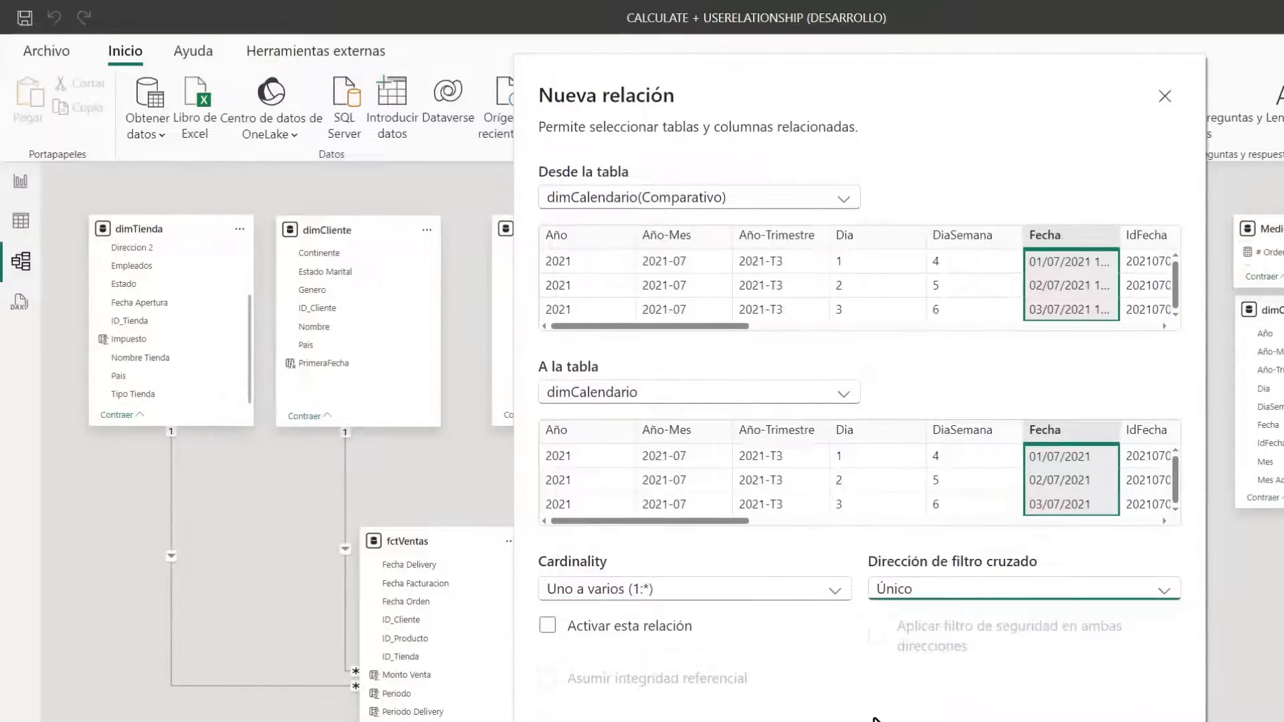
pyautogui.press('Return')
pyautogui.moveTo(1001, 232); pyautogui.dragTo(1095, 252)
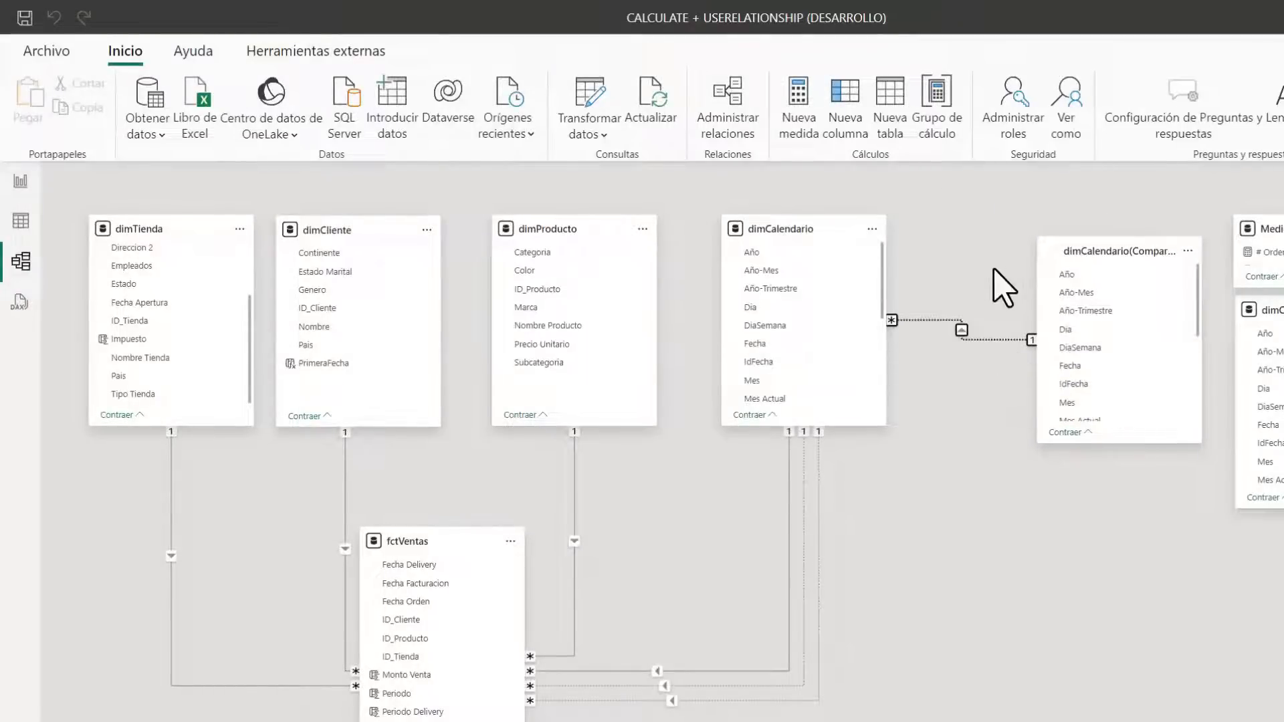
# In the report, replace the empty string in the Monto de Ventas Comparativo measure with CALCULATE over [Monto de Ventas]
pyautogui.click(20, 182)
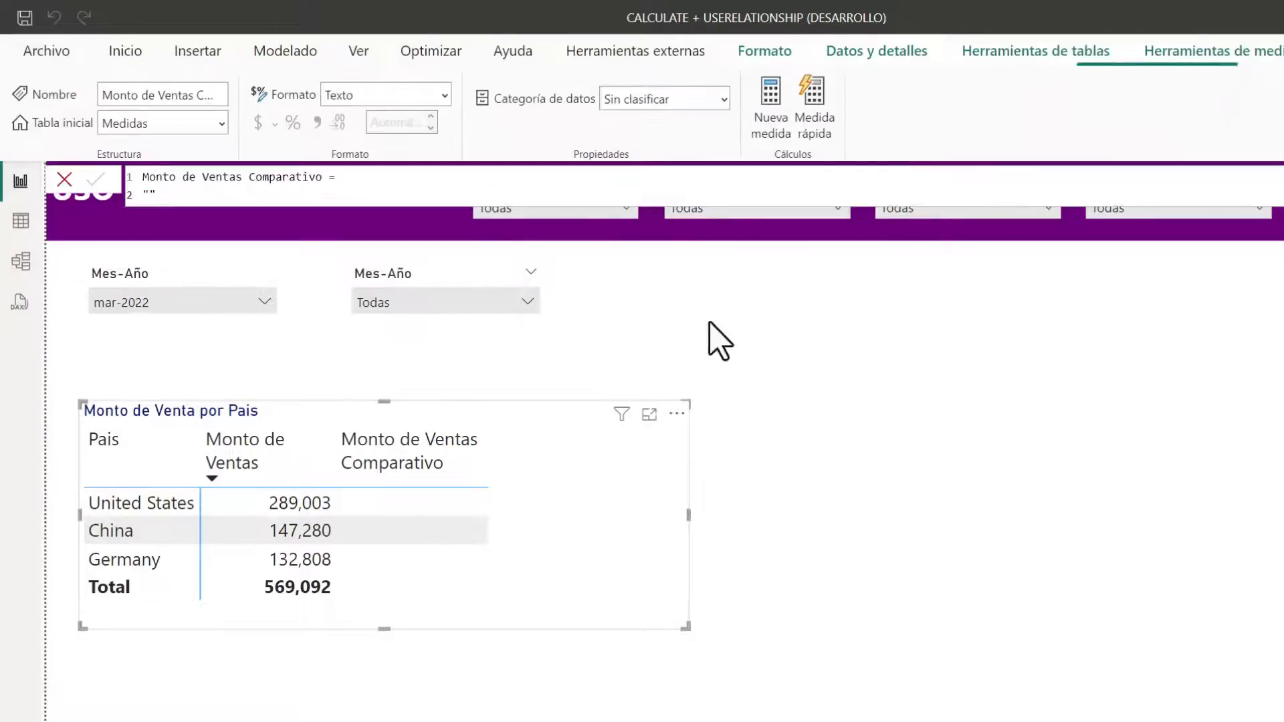
pyautogui.moveTo(161, 196); pyautogui.dragTo(56, 195)
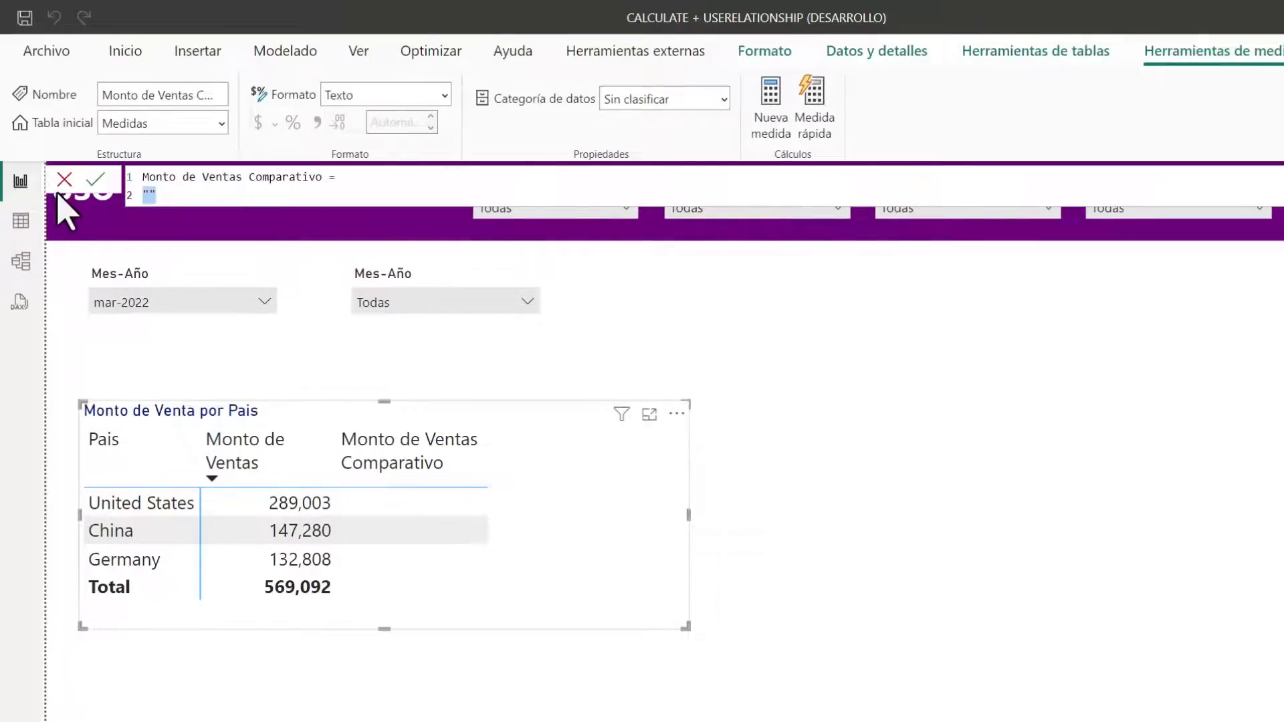
pyautogui.write('cal')
pyautogui.press('Tab')
pyautogui.hotkey('shift', 'Return')
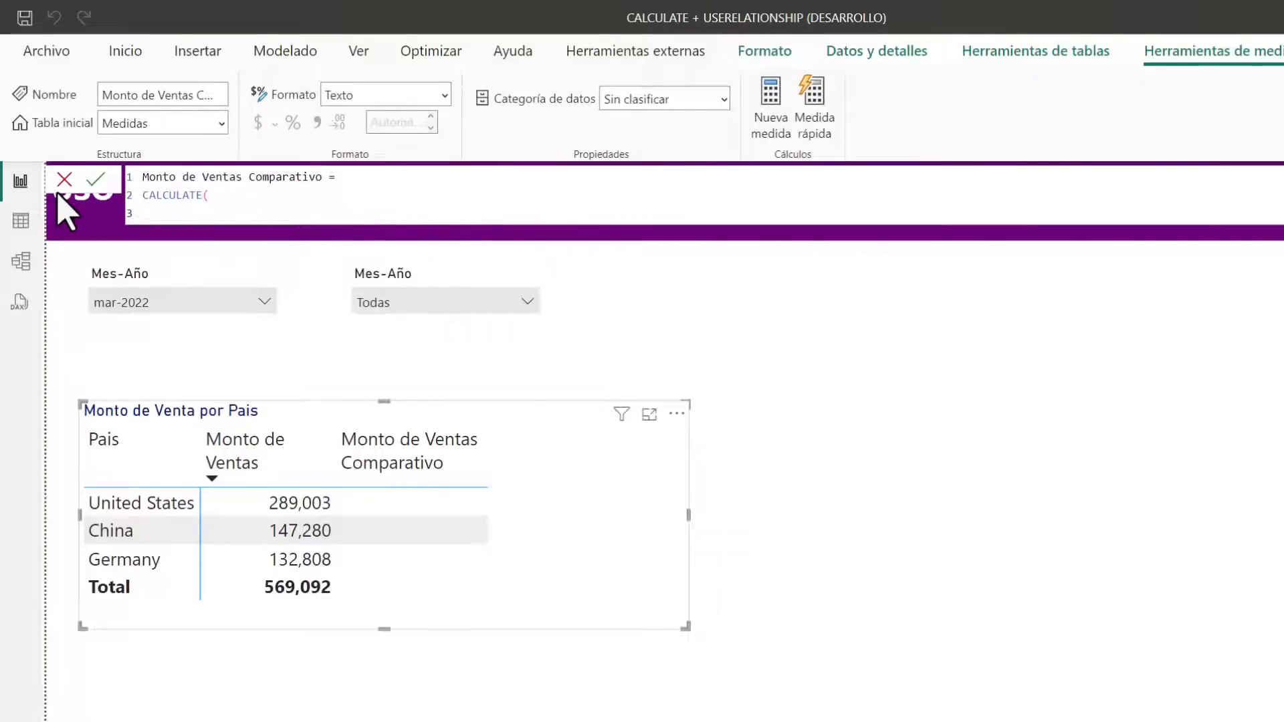
pyautogui.write('[Monto de Ventas],')
pyautogui.hotkey('shift', 'Return')
# Add USERELATIONSHIP('dimCalendario(Comparativo)'[Fecha], dimCalendario[Fecha]) as the filter argument, close CALCULATE, and commit the measure
pyautogui.write('us')
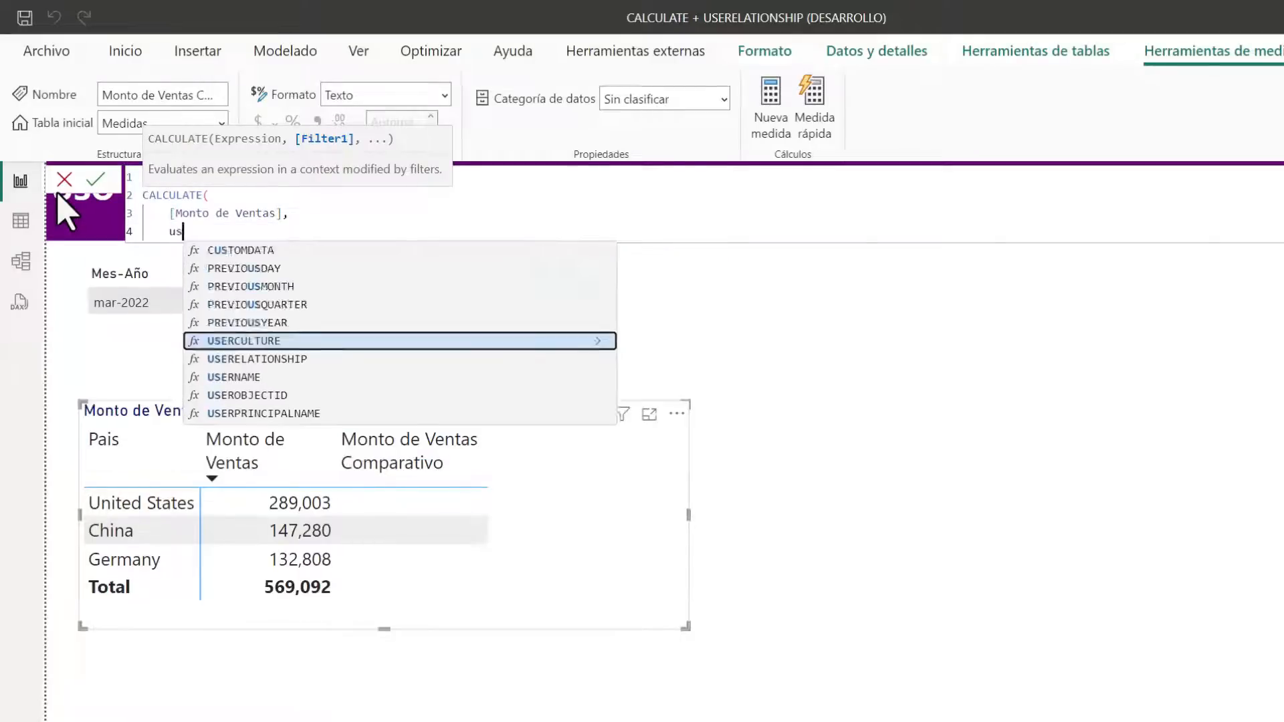
pyautogui.write('er')
pyautogui.press('Down')
pyautogui.press('Tab')
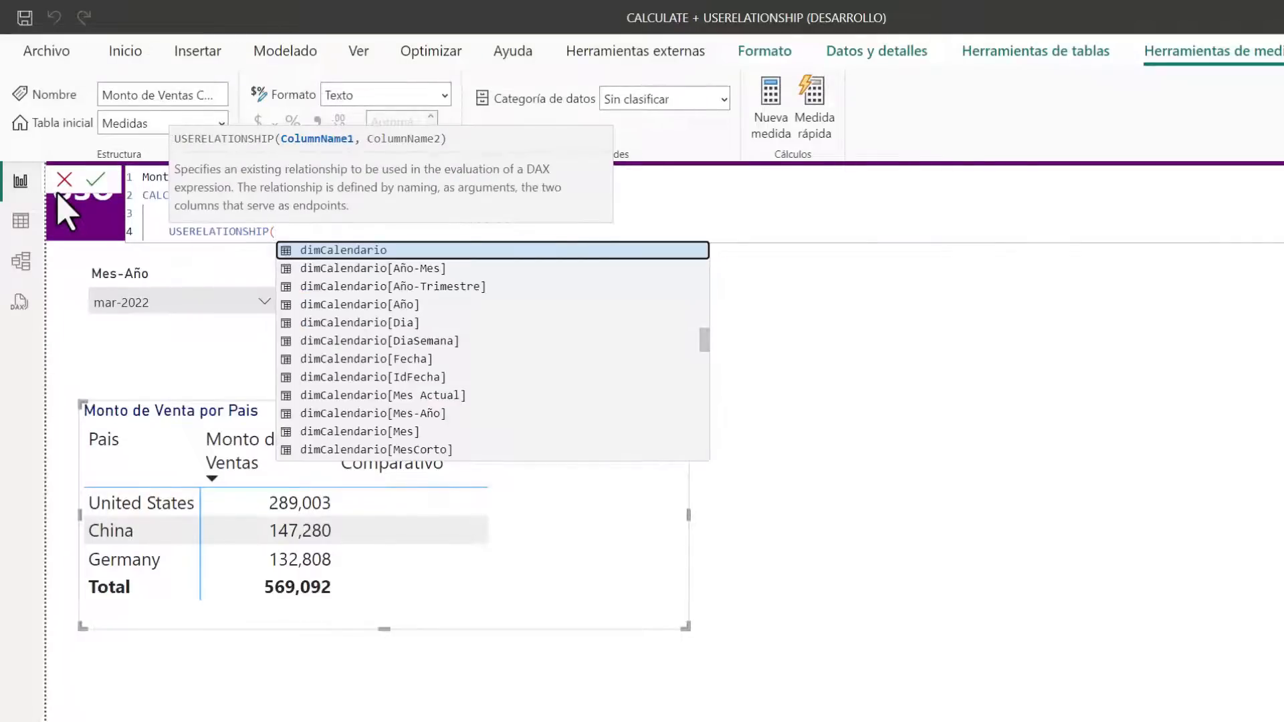
pyautogui.write('fec')
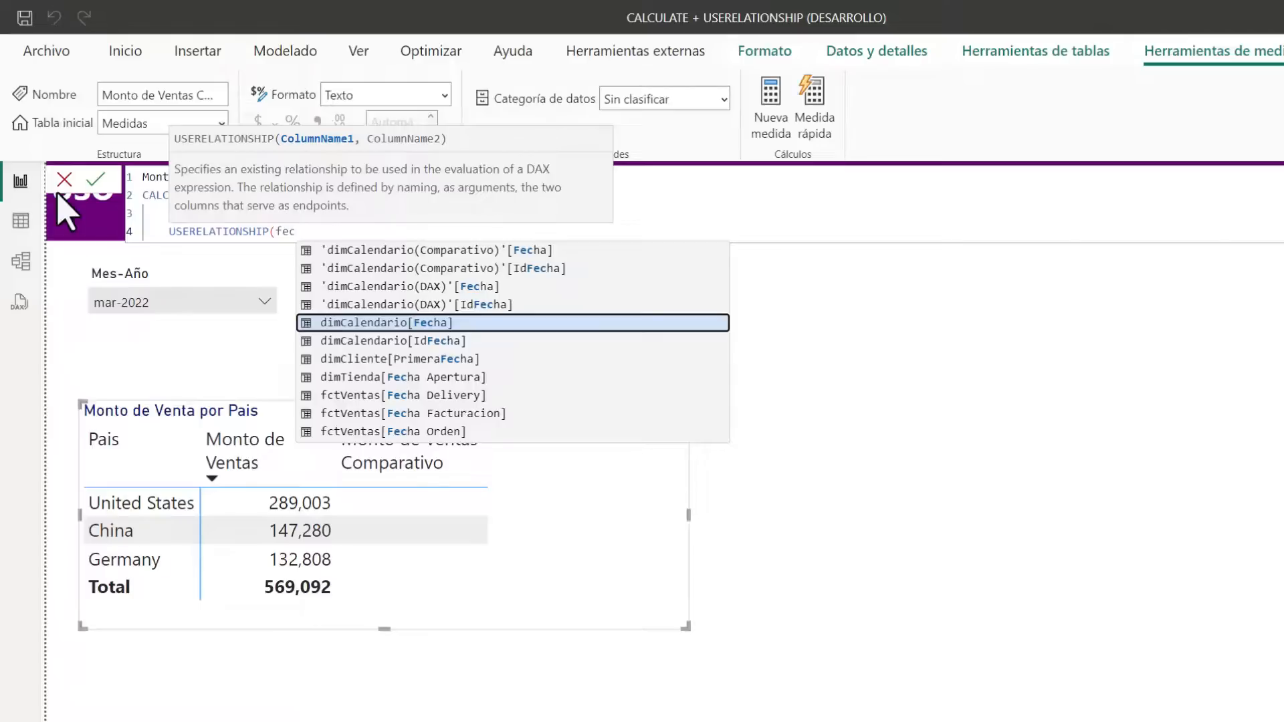
pyautogui.press('Up')
pyautogui.press('Up')
pyautogui.press('Up')
pyautogui.press('Up')
pyautogui.press('Tab')
pyautogui.write(', fe')
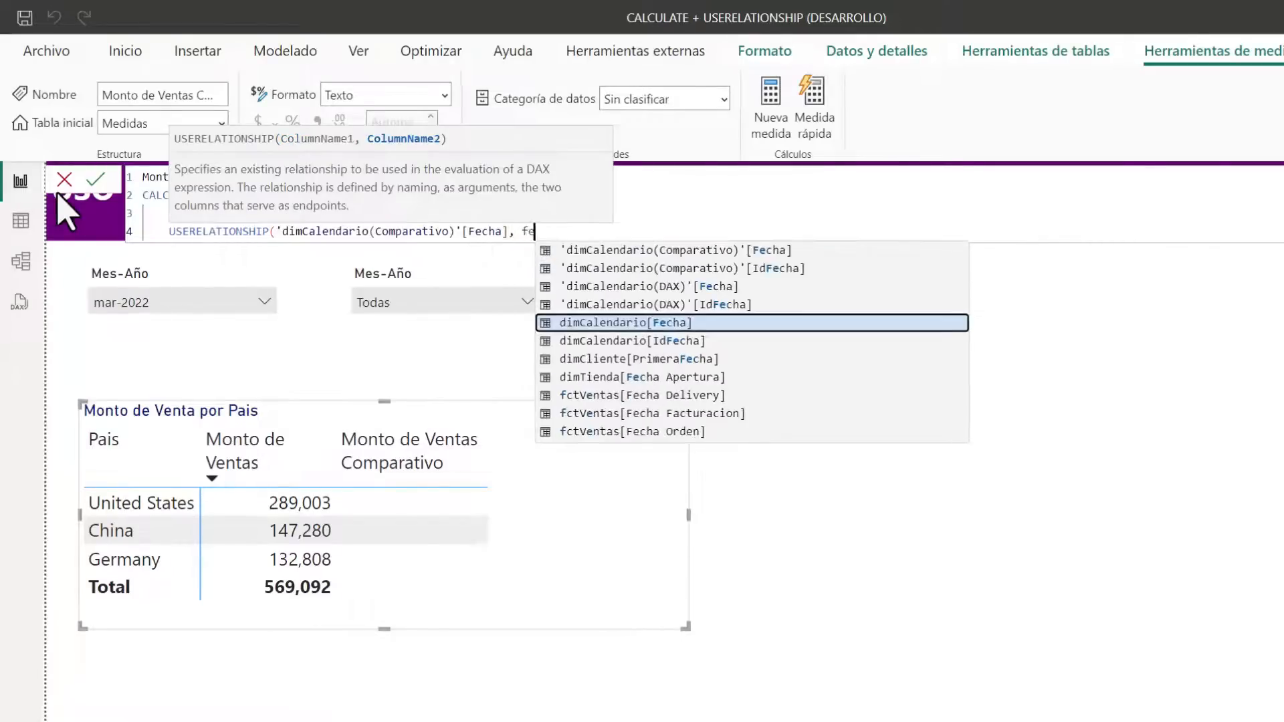
pyautogui.press('Tab')
pyautogui.write(')')
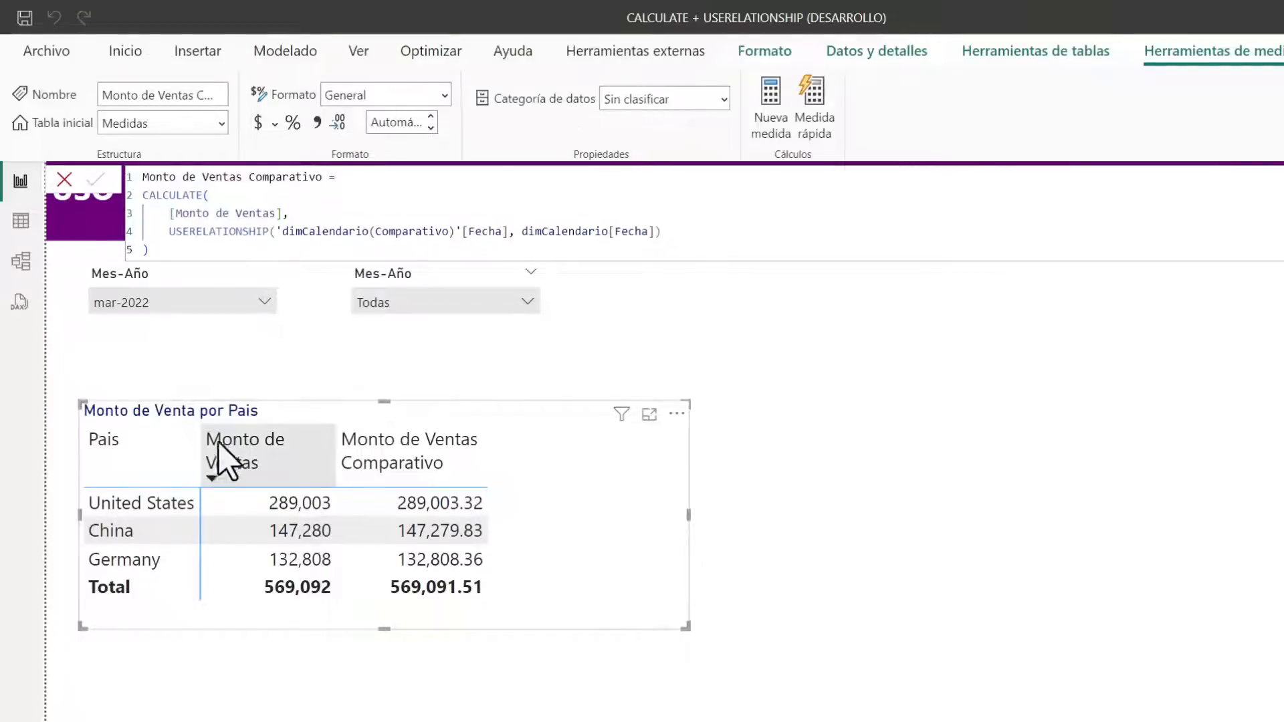
# Examine the inactive relationship between the two calendar tables in the model view, and compare both Mes-Año slicers in the report
pyautogui.click(192, 256)
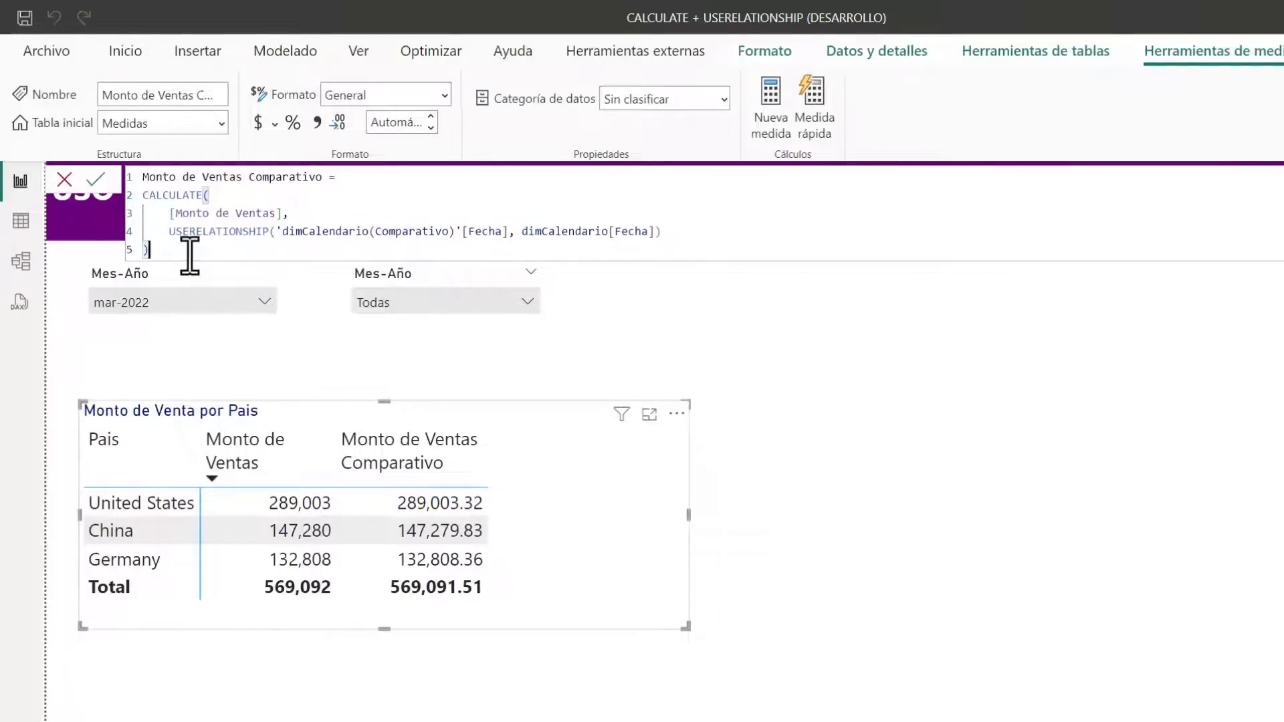
pyautogui.click(21, 261)
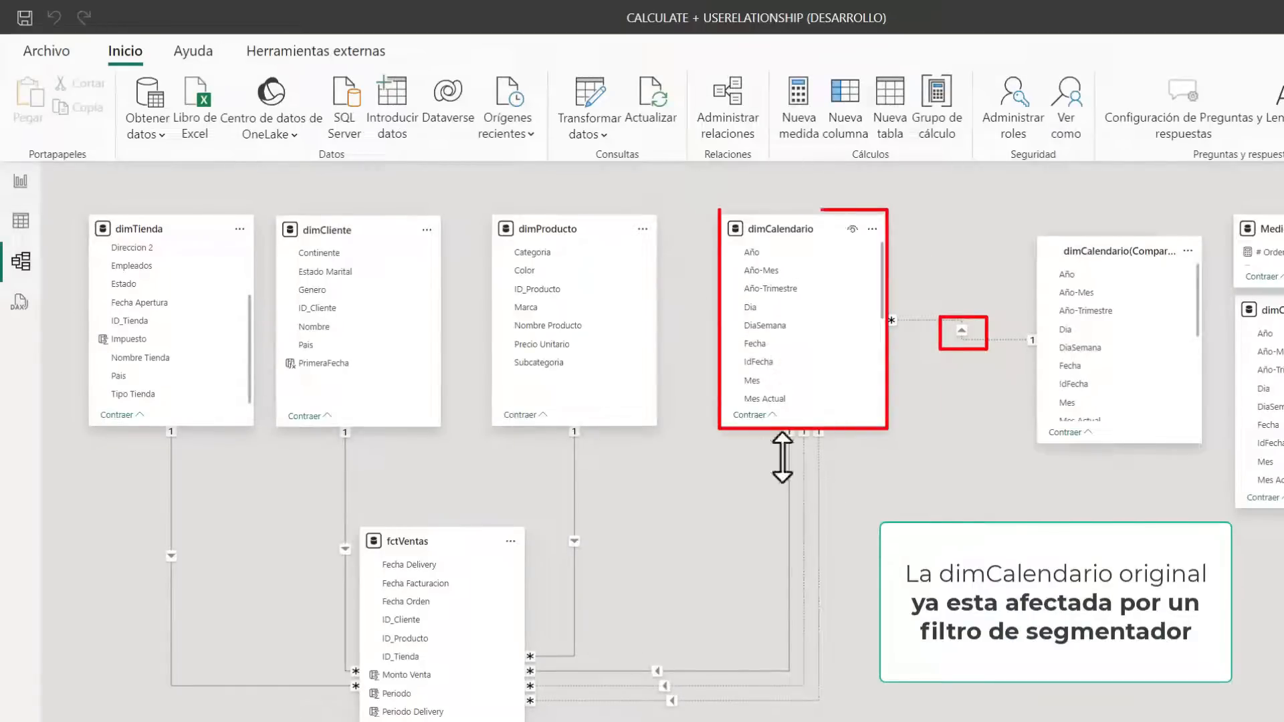
pyautogui.click(22, 180)
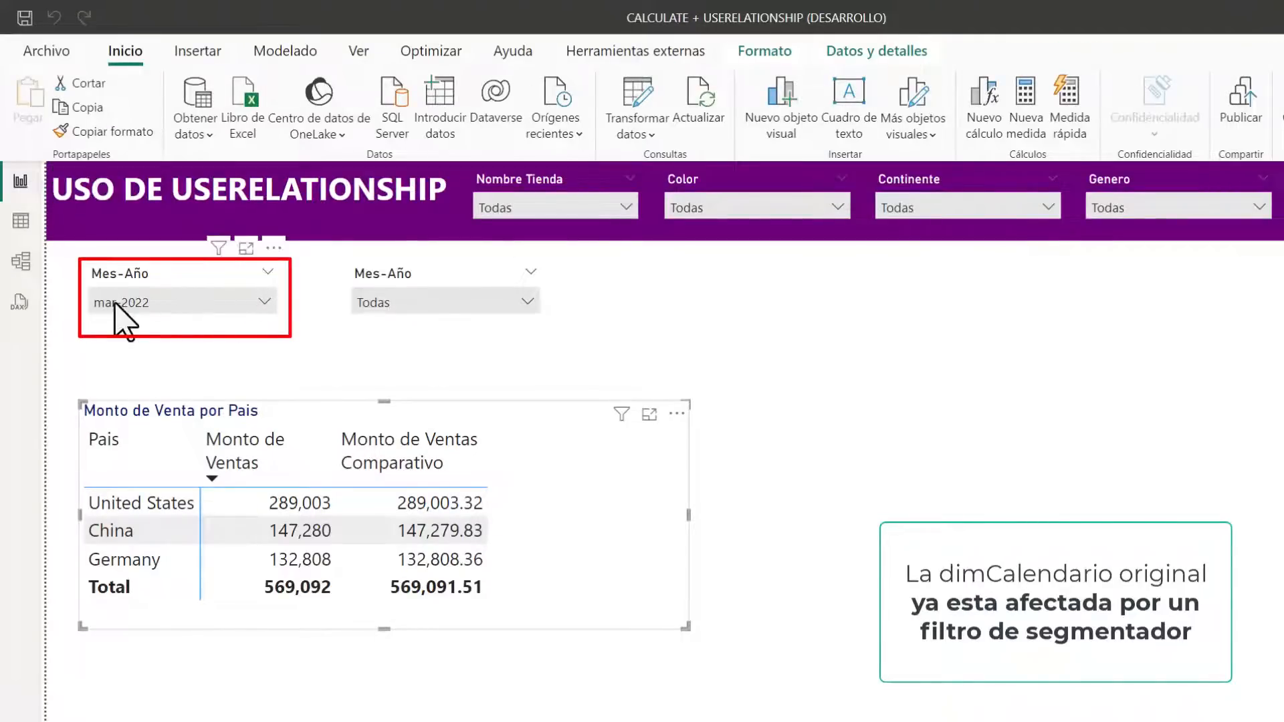
pyautogui.click(166, 286)
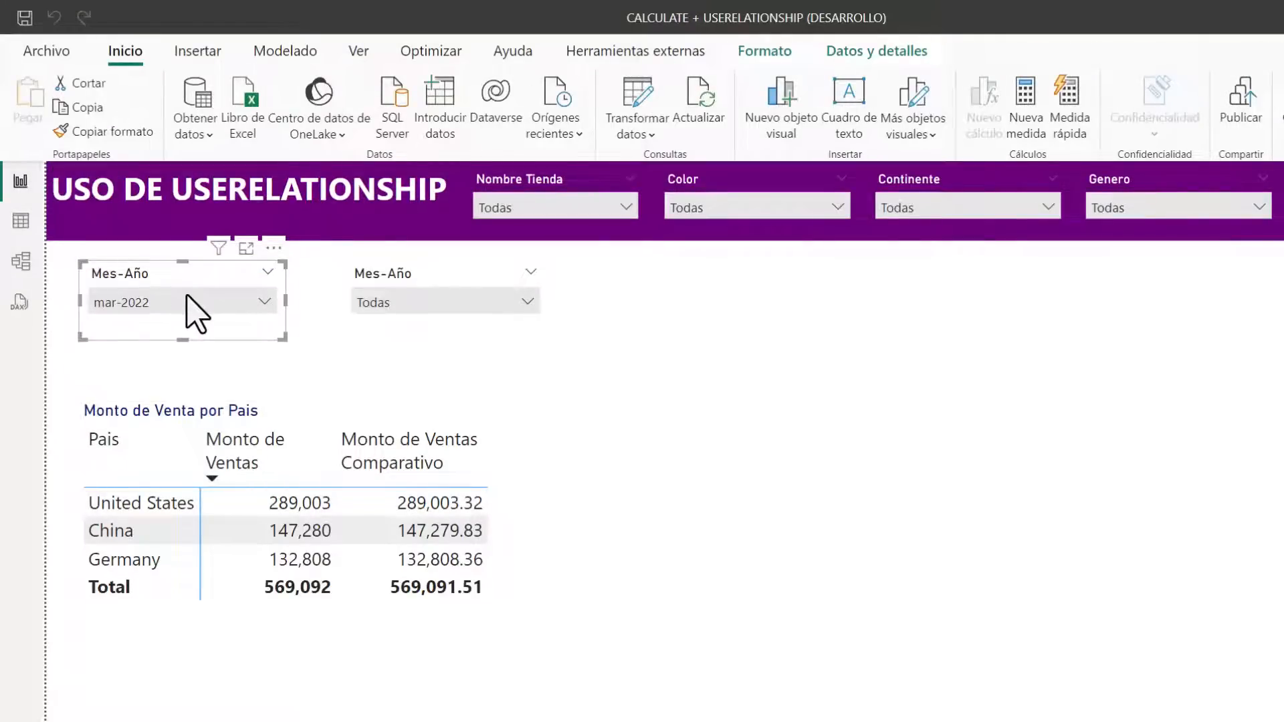
pyautogui.click(402, 270)
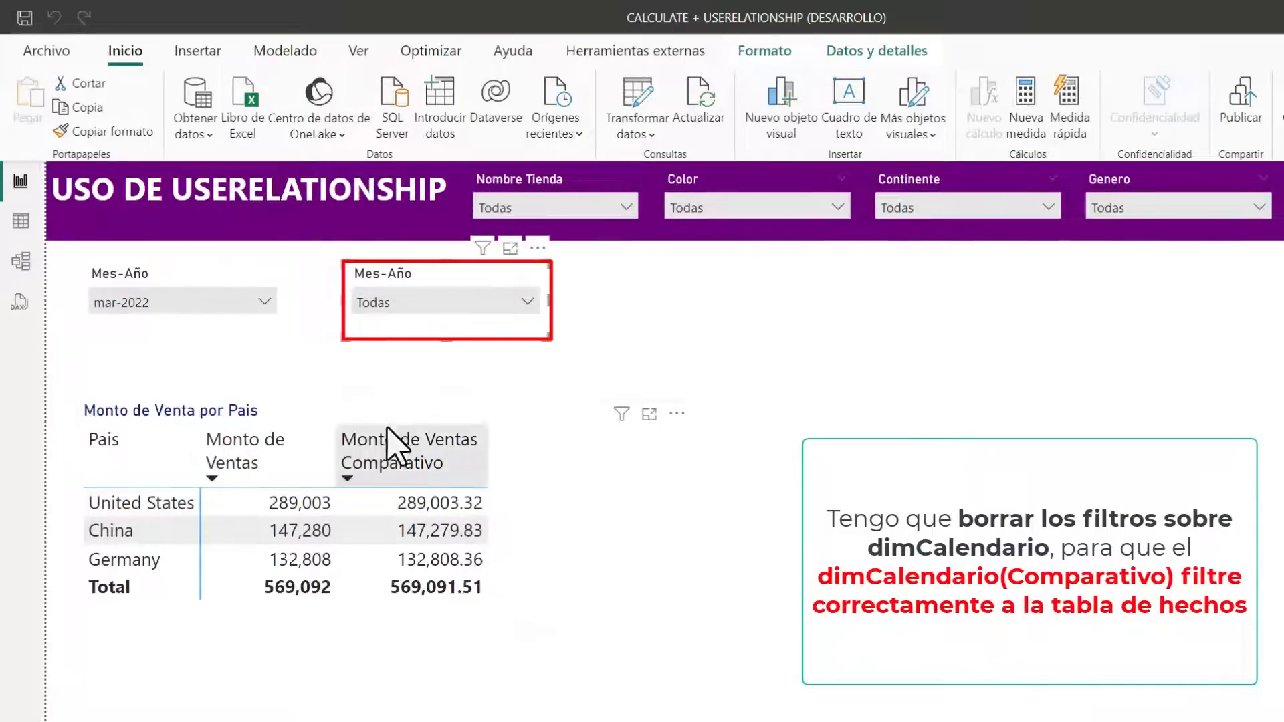
pyautogui.click(582, 393)
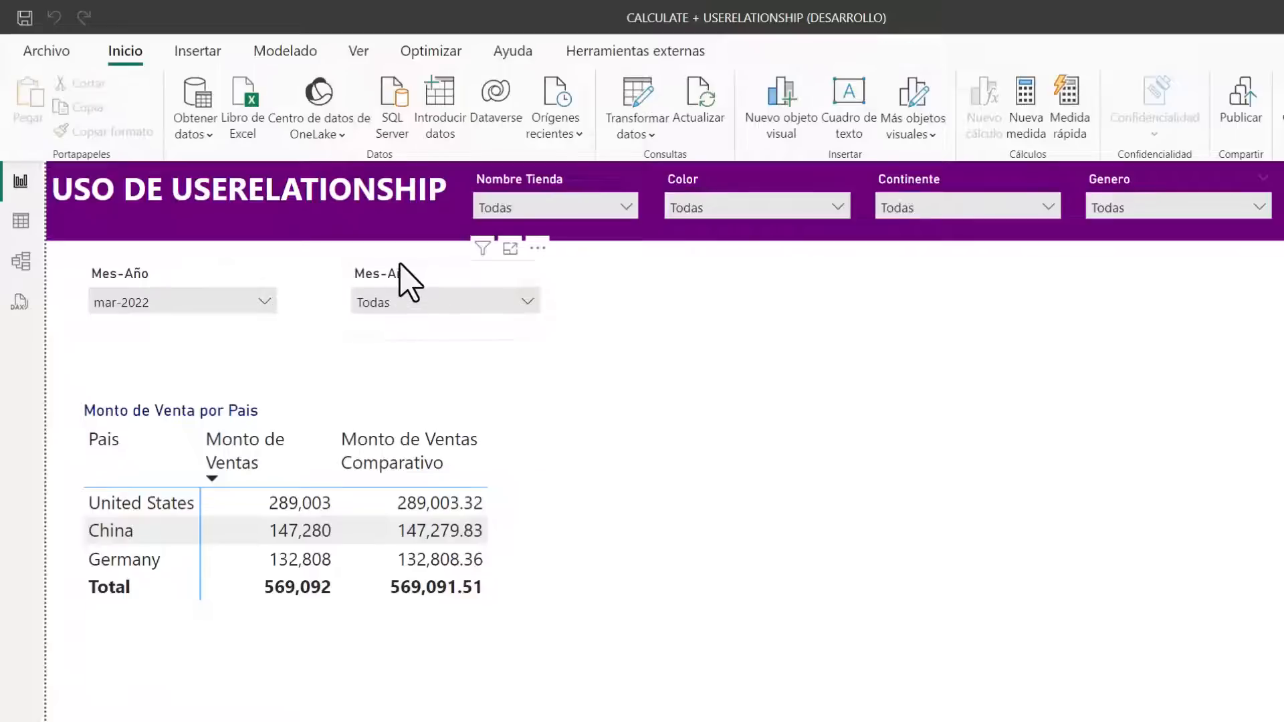
pyautogui.click(405, 281)
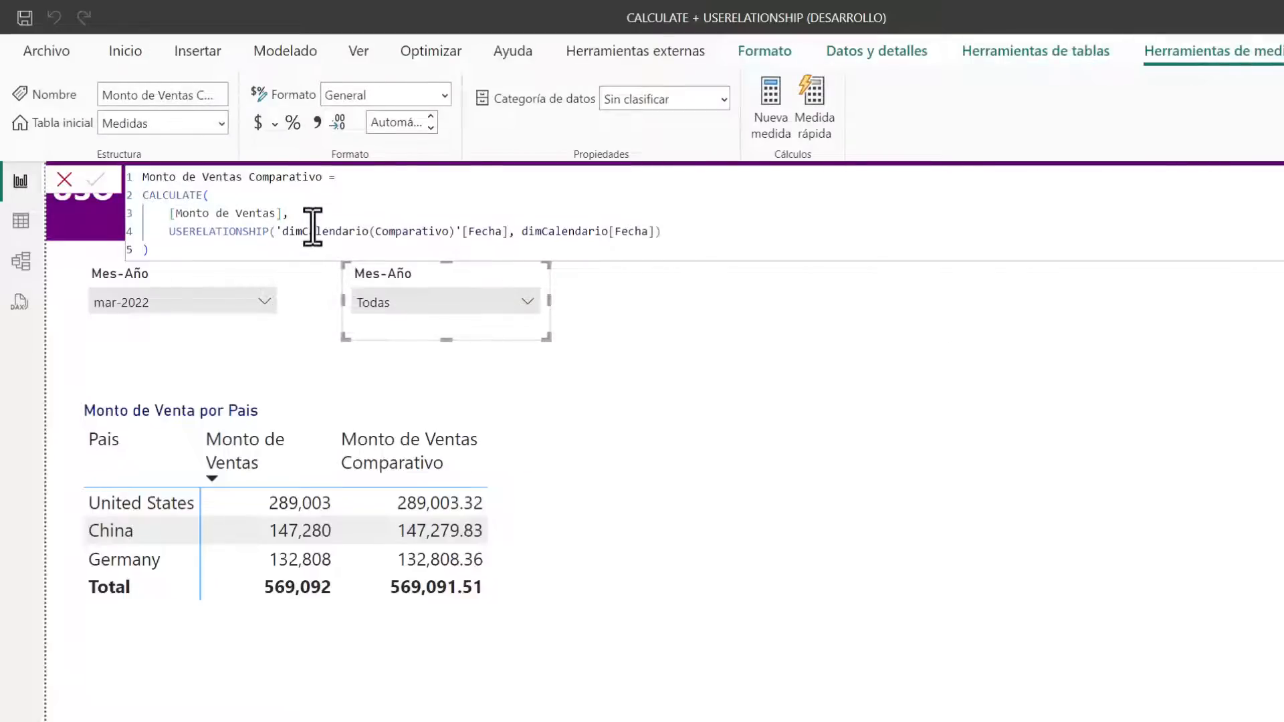
# Insert REMOVEFILTERS(dimCalendario) before USERELATIONSHIP in the Monto de Ventas Comparativo measure
pyautogui.click(313, 231)
pyautogui.click(299, 214)
pyautogui.press('Return')
pyautogui.write('REMO')
pyautogui.press('Tab')
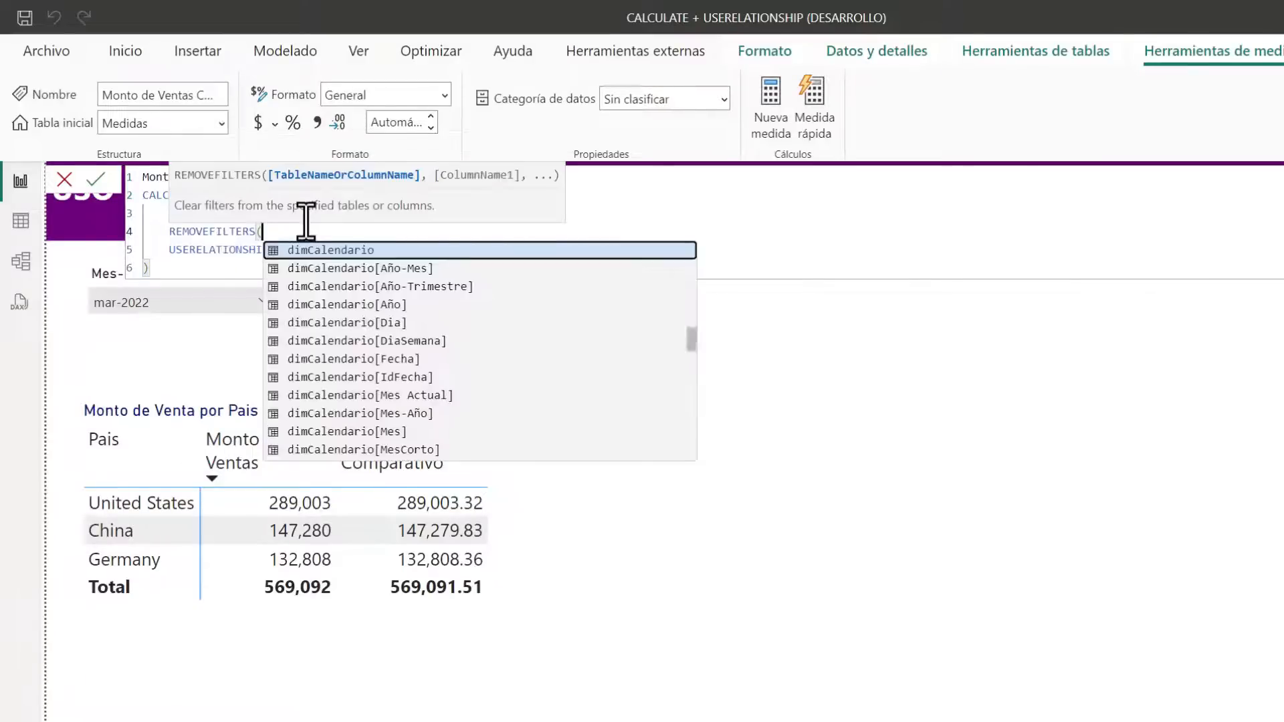
pyautogui.press('Tab')
pyautogui.write('),')
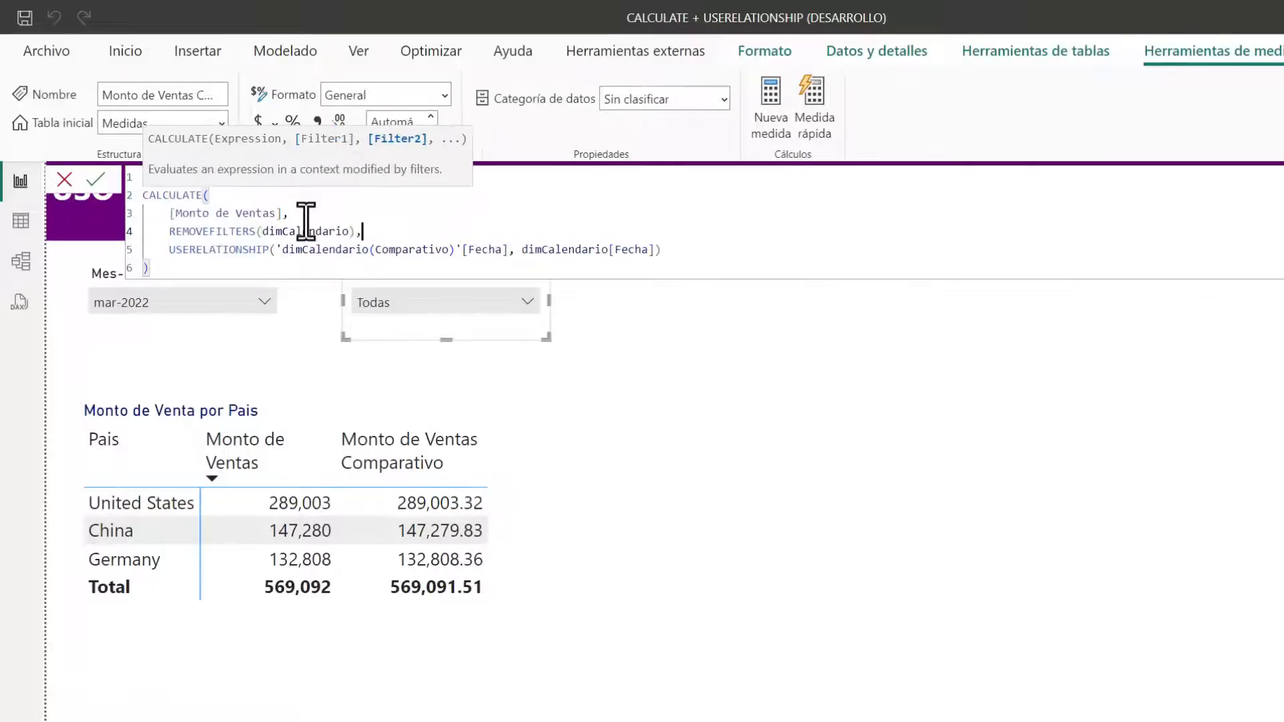
# Replace REMOVEFILTERS with ALL around dimCalendario, commit the Monto de Ventas Comparativo measure, and select the Monto de Venta por Pais table
pyautogui.click(305, 231)
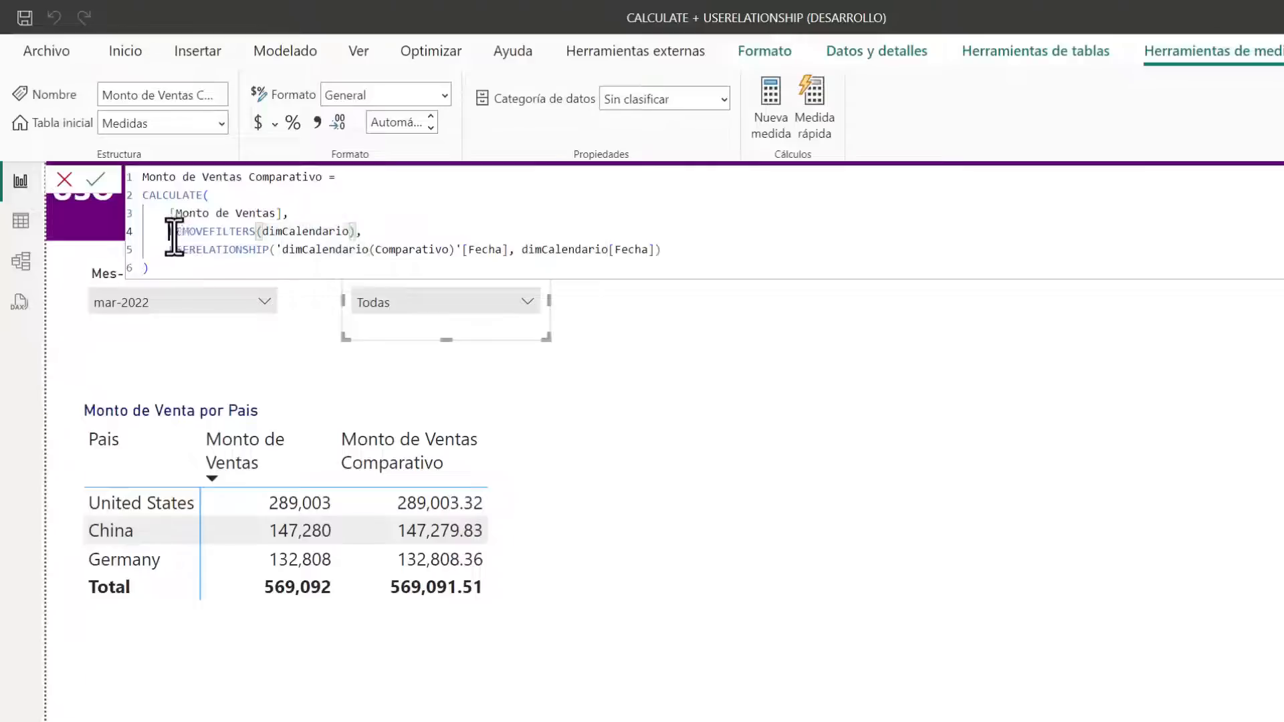
pyautogui.moveTo(170, 231); pyautogui.dragTo(254, 231)
pyautogui.write('ALL')
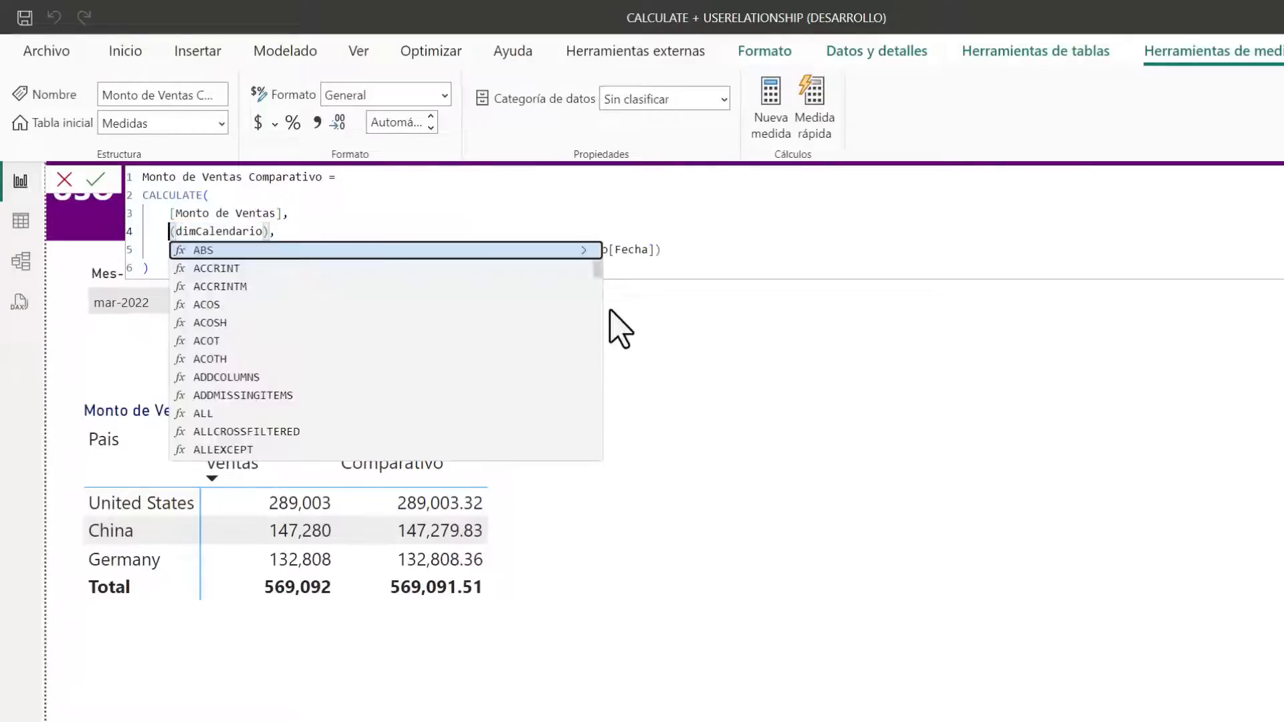
pyautogui.press('Tab')
pyautogui.click(333, 269)
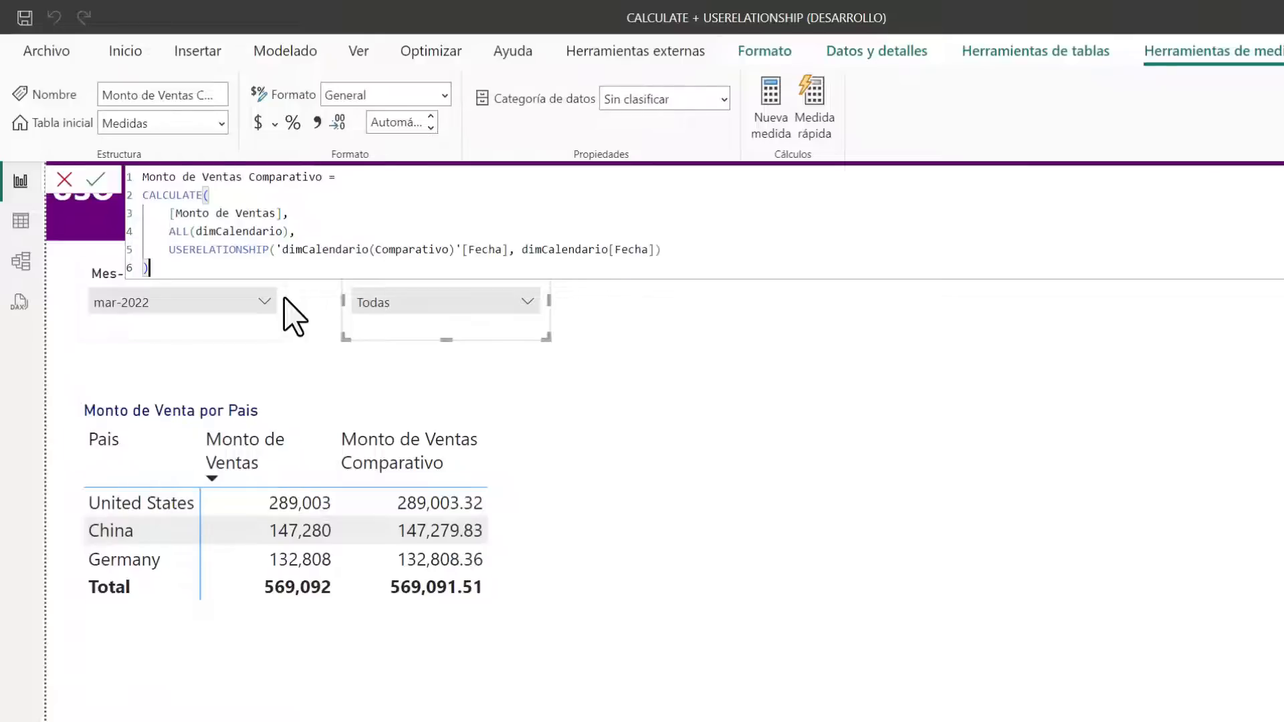
pyautogui.press('Return')
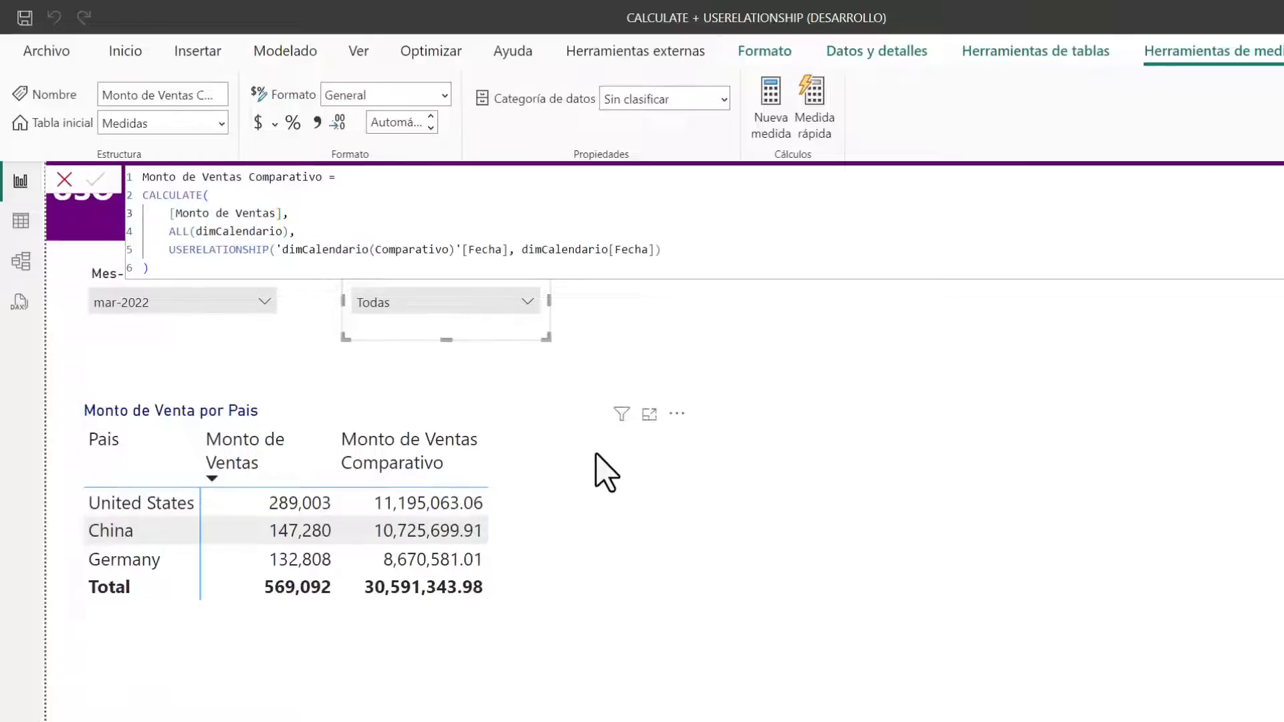
pyautogui.click(568, 518)
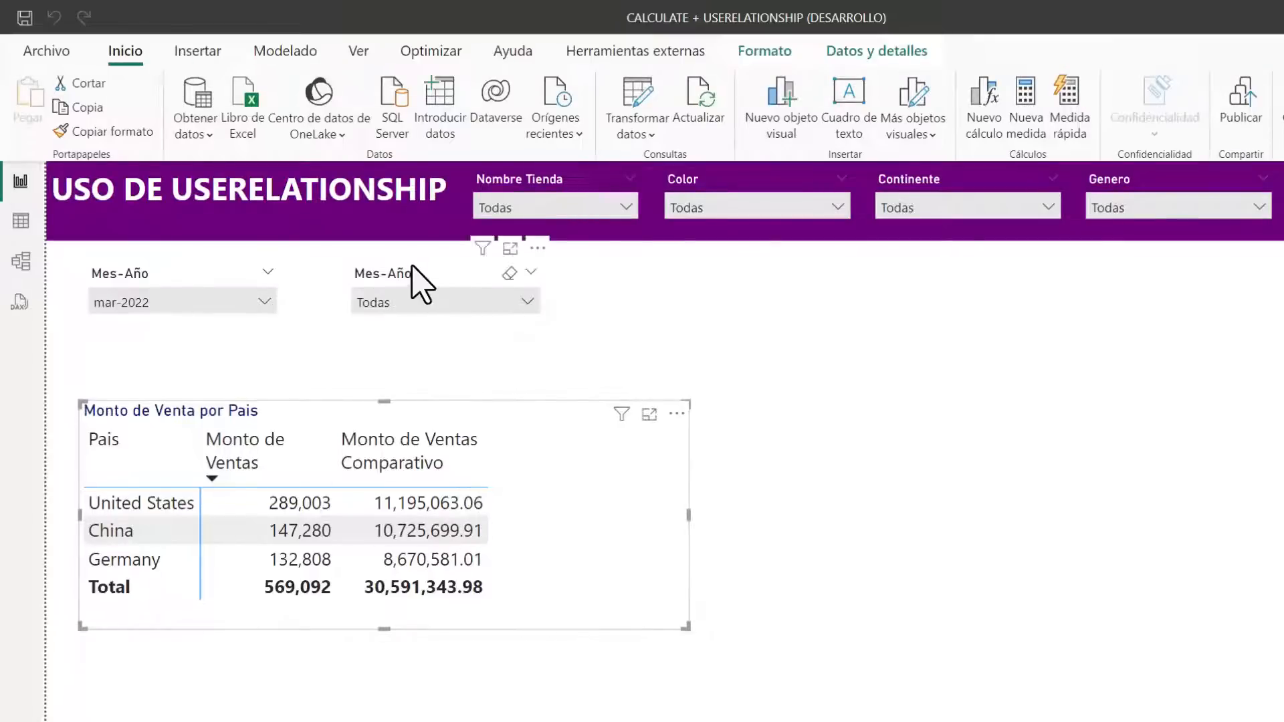
# Use Mes-Año from dimCalendario(Comparativo) as the second month slicer's field and filter it to abr-2023
pyautogui.click(1108, 436)
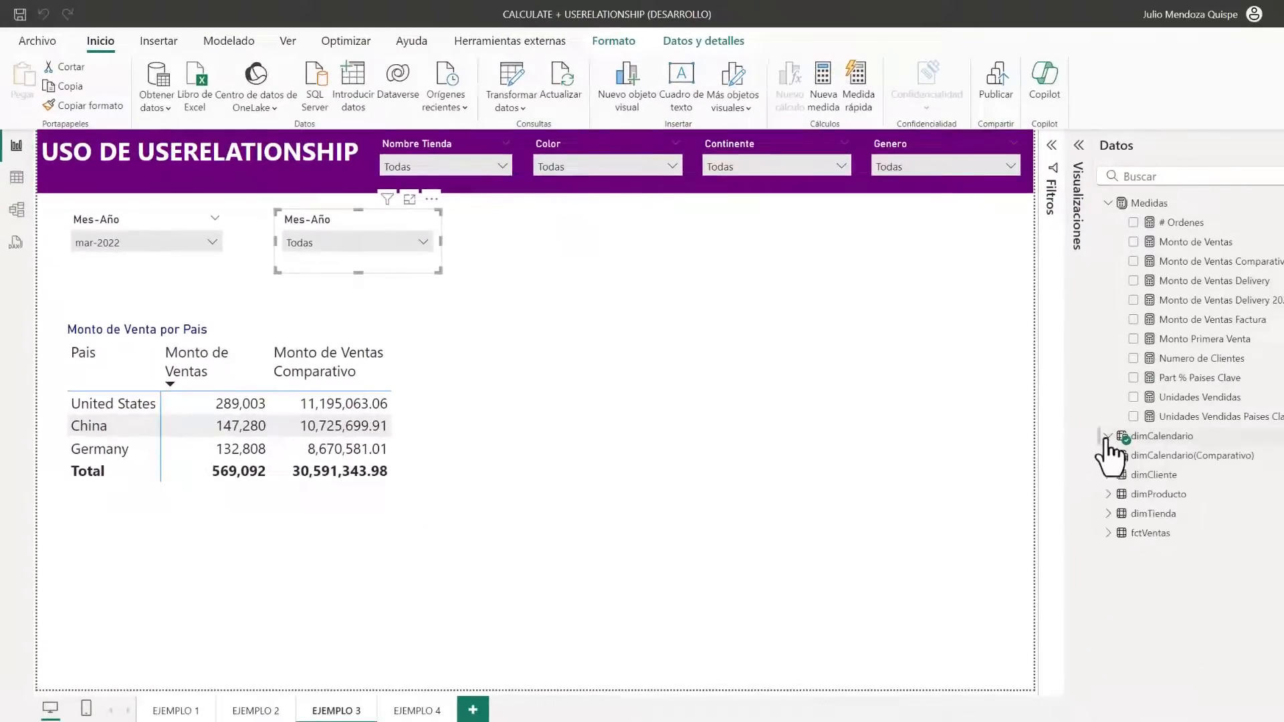
pyautogui.click(1108, 455)
pyautogui.click(1077, 194)
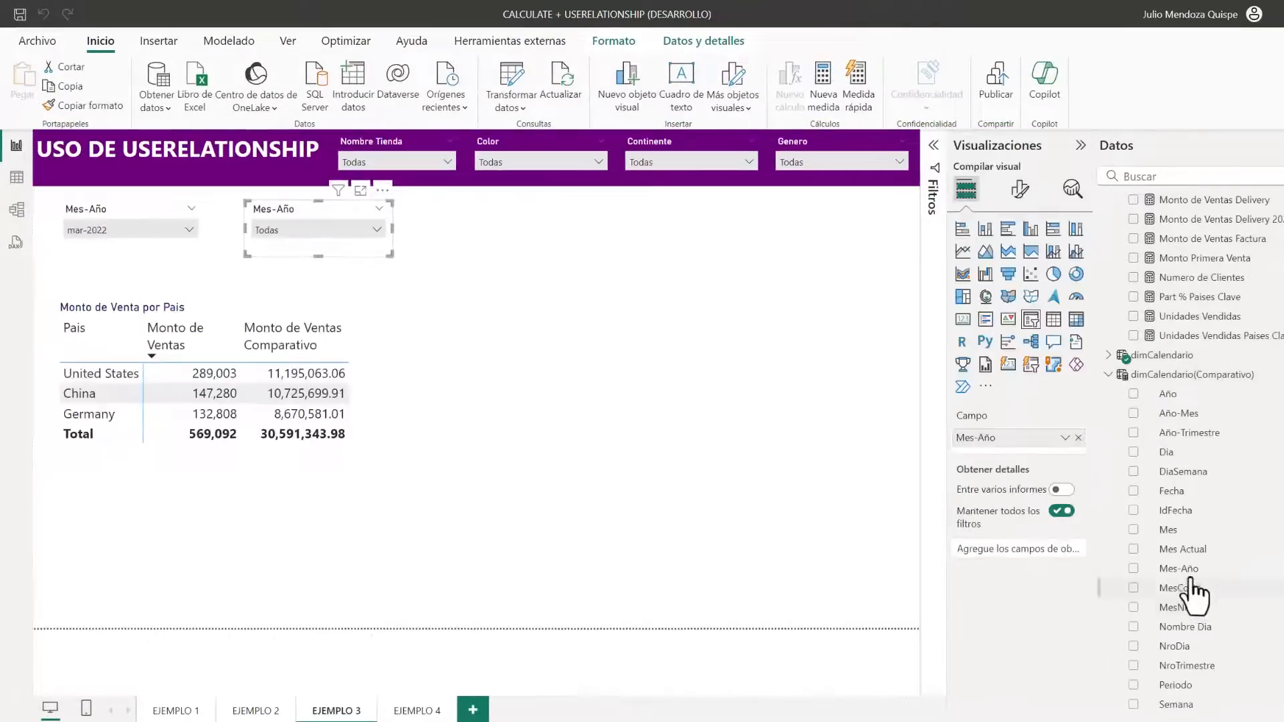
pyautogui.moveTo(1178, 569); pyautogui.dragTo(1020, 448)
pyautogui.click(355, 230)
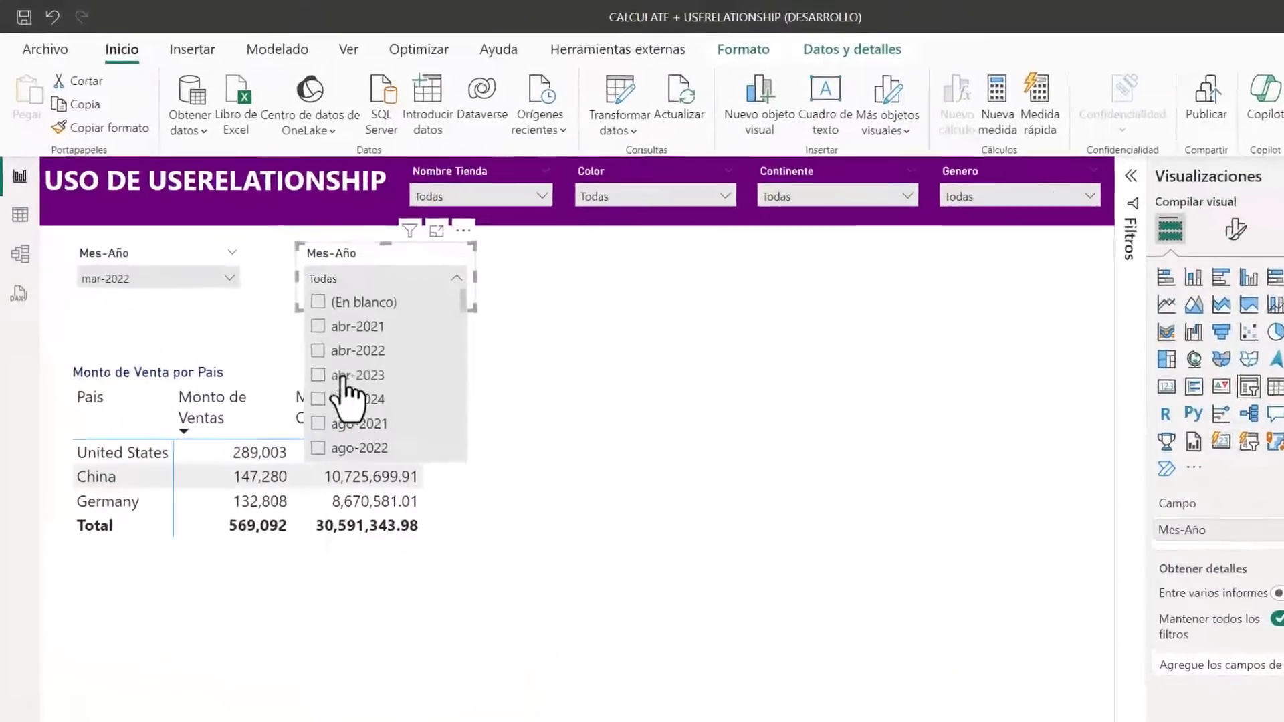
pyautogui.click(342, 376)
pyautogui.click(626, 429)
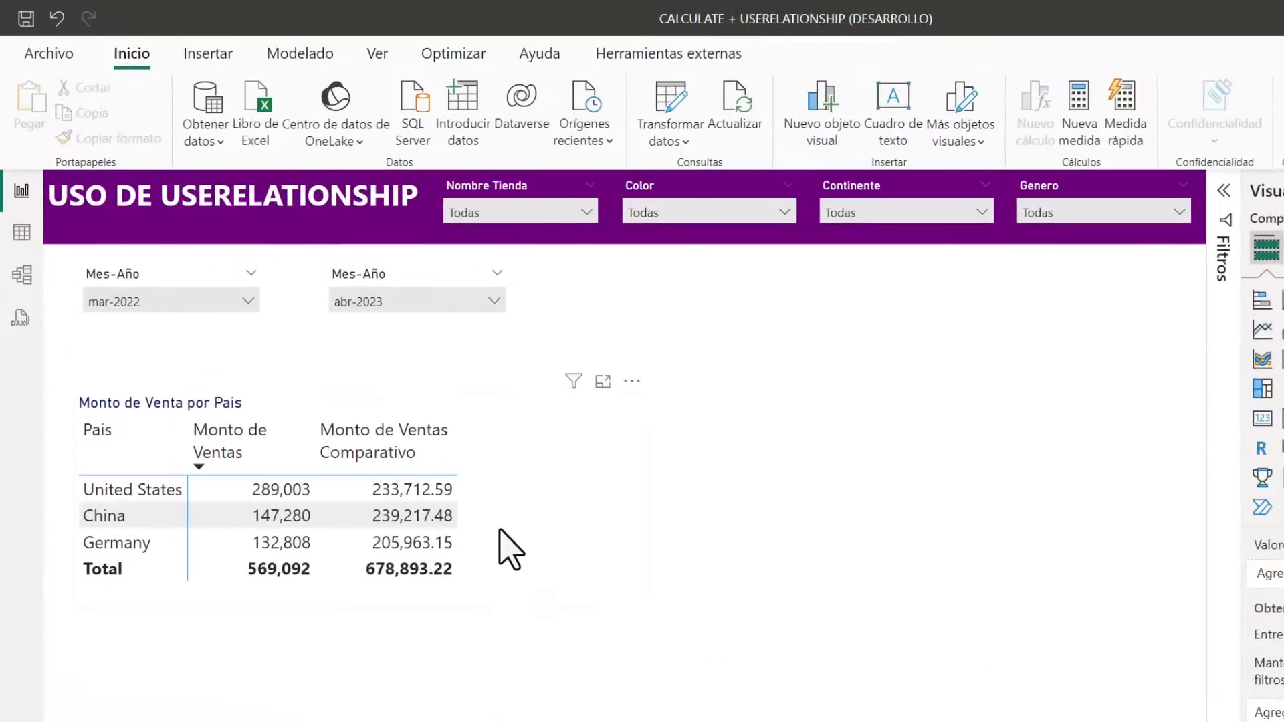
# Format the Monto de Ventas Comparativo measure with 0 decimal places and a thousands separator
pyautogui.click(471, 504)
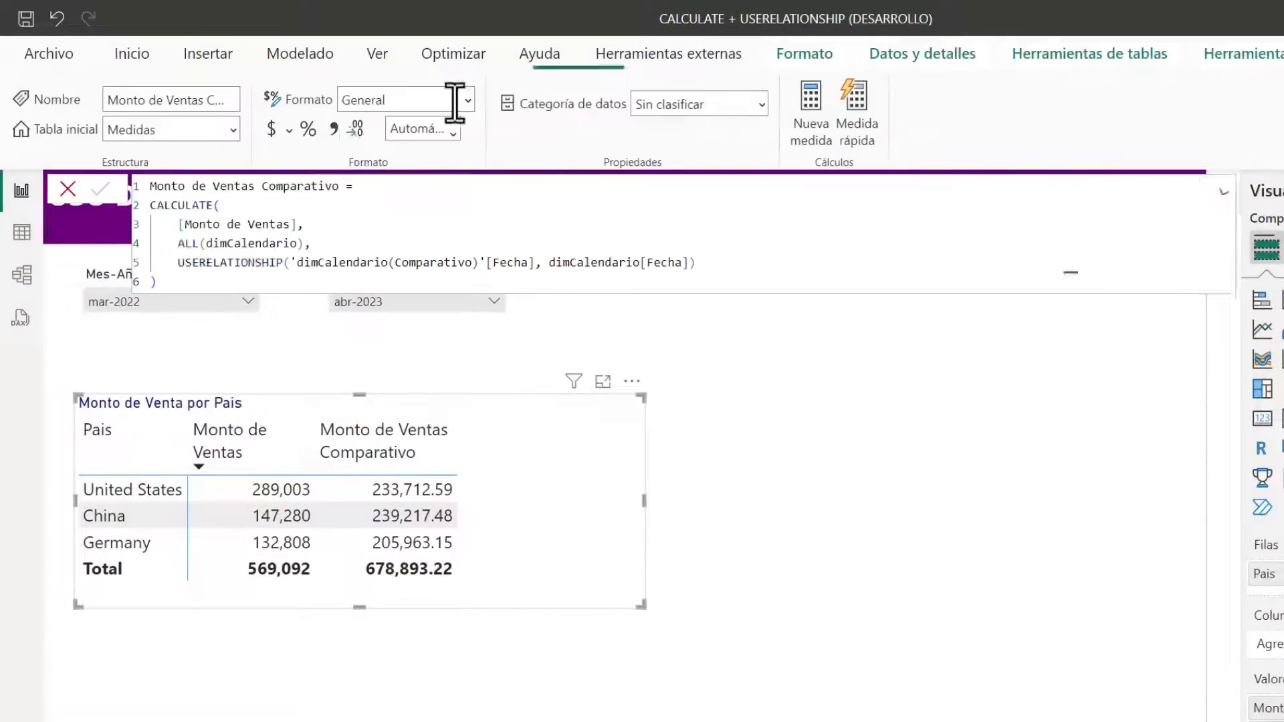
pyautogui.click(404, 133)
pyautogui.write('0')
pyautogui.press('Return')
pyautogui.click(334, 128)
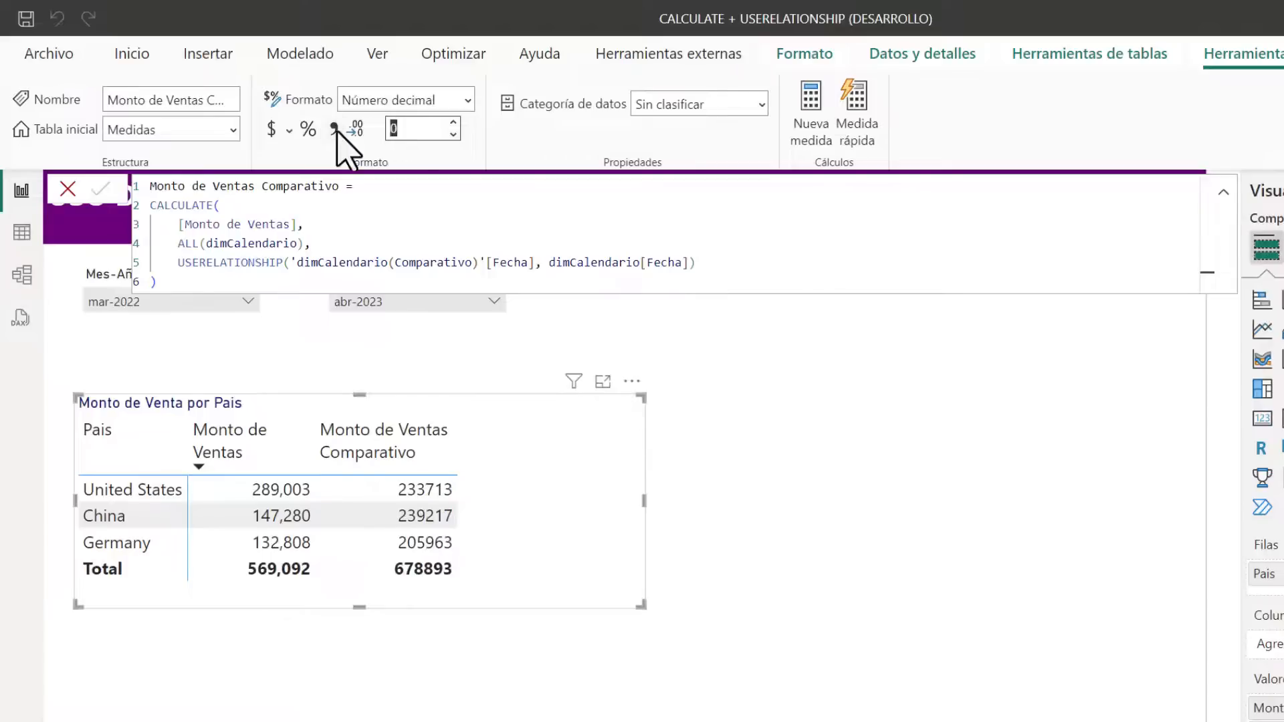
pyautogui.click(773, 512)
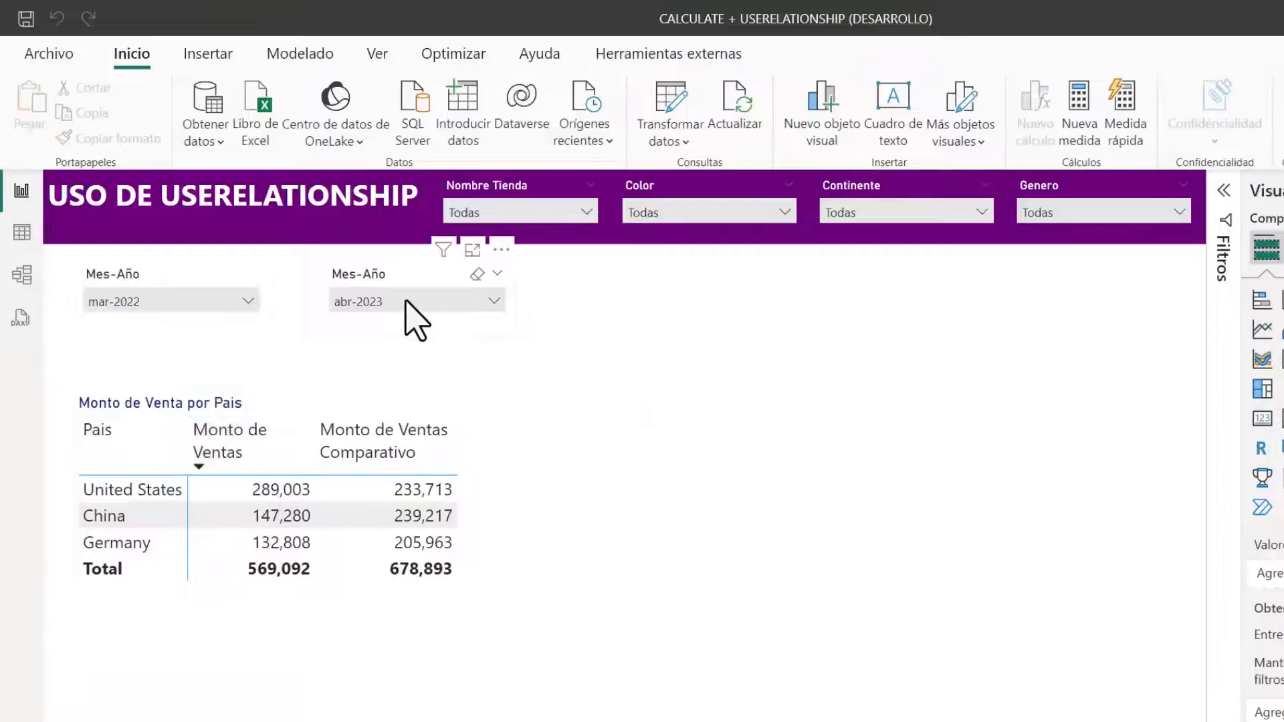
# Set the first Mes-Año slicer to feb-2022 and the comparative one to ago-2021 to compare sales by country
pyautogui.click(215, 304)
pyautogui.click(151, 354)
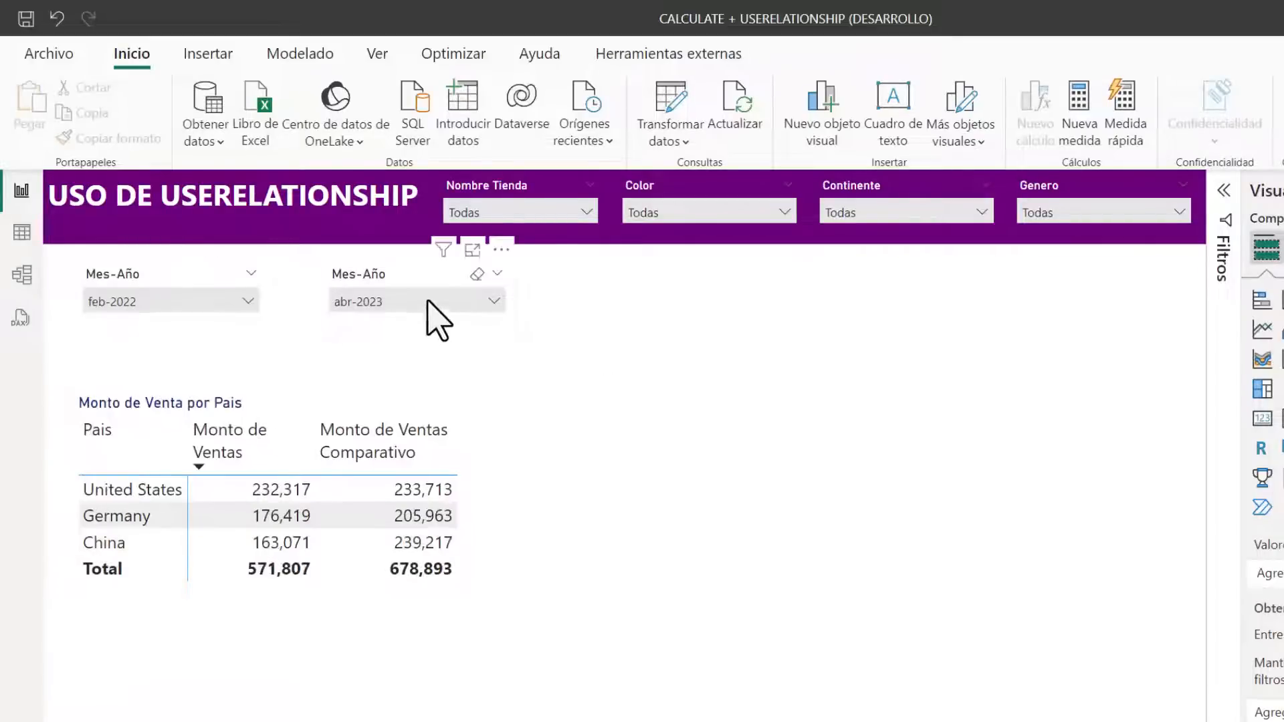
pyautogui.click(431, 301)
pyautogui.click(388, 462)
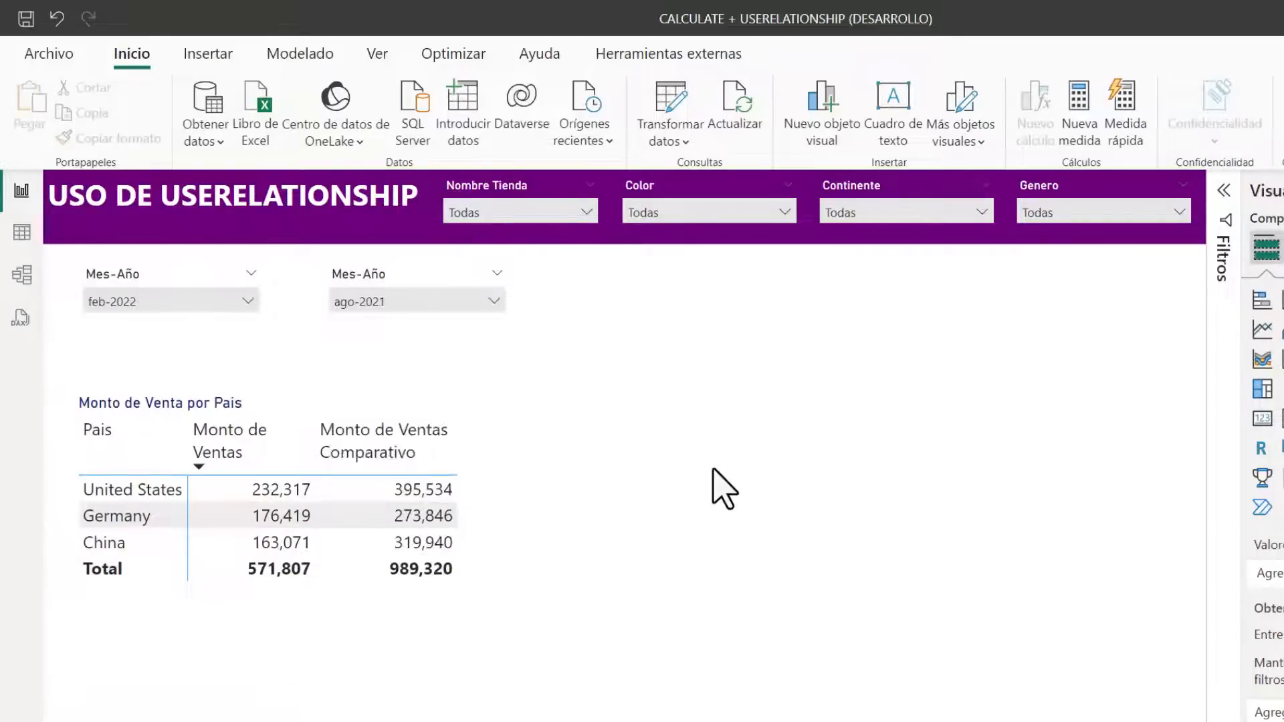
pyautogui.click(535, 516)
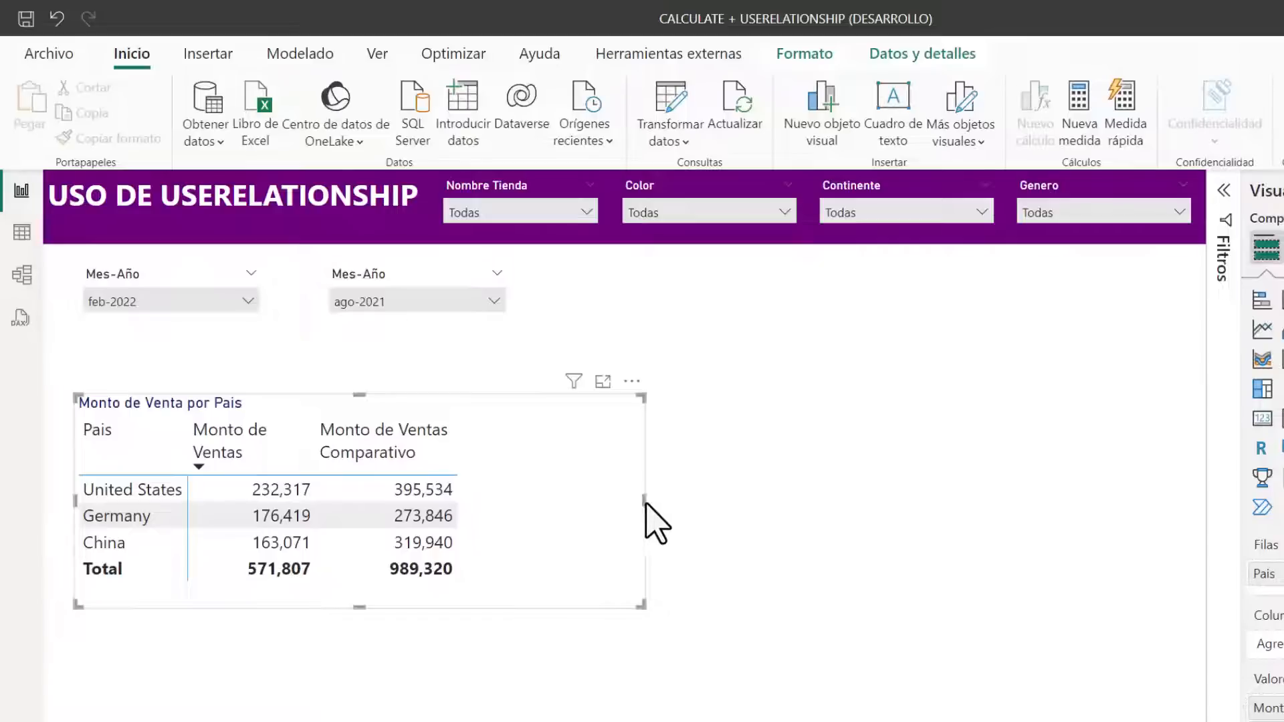
pyautogui.click(608, 495)
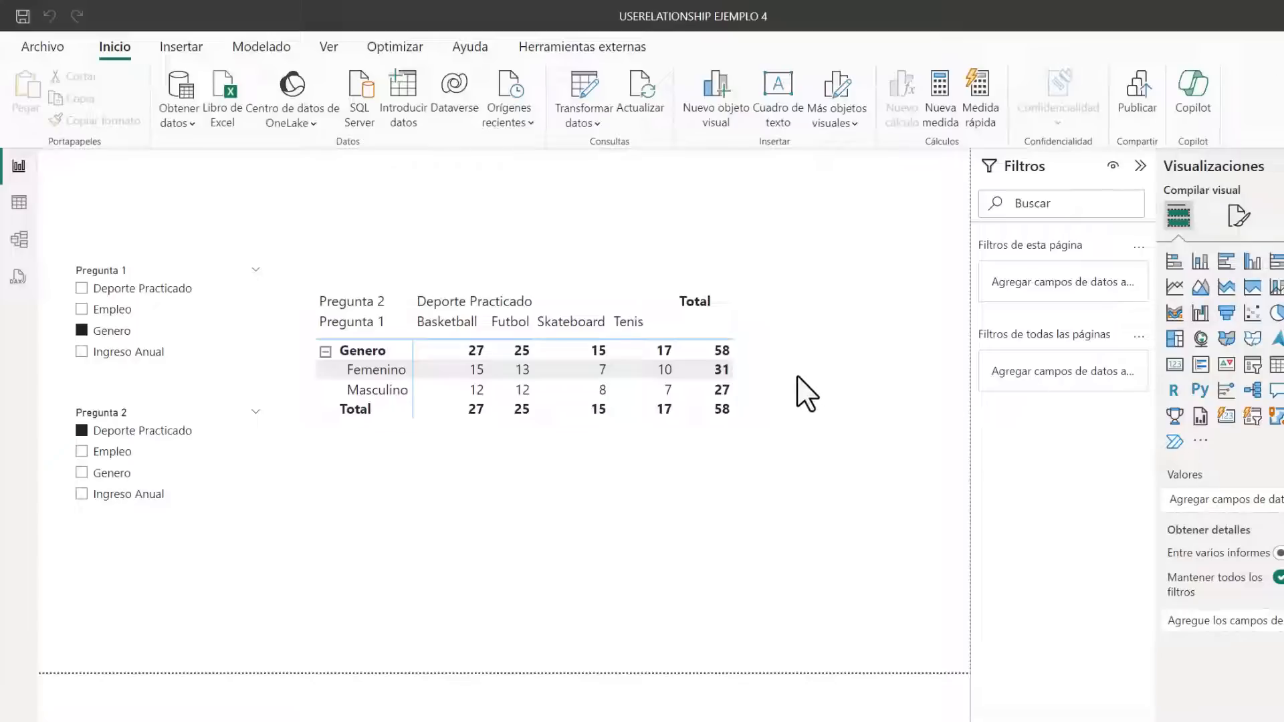
# Examine the matrix crossing Genero with Deporte Practicado in the USERELATIONSHIP EJEMPLO 4 report
pyautogui.click(759, 402)
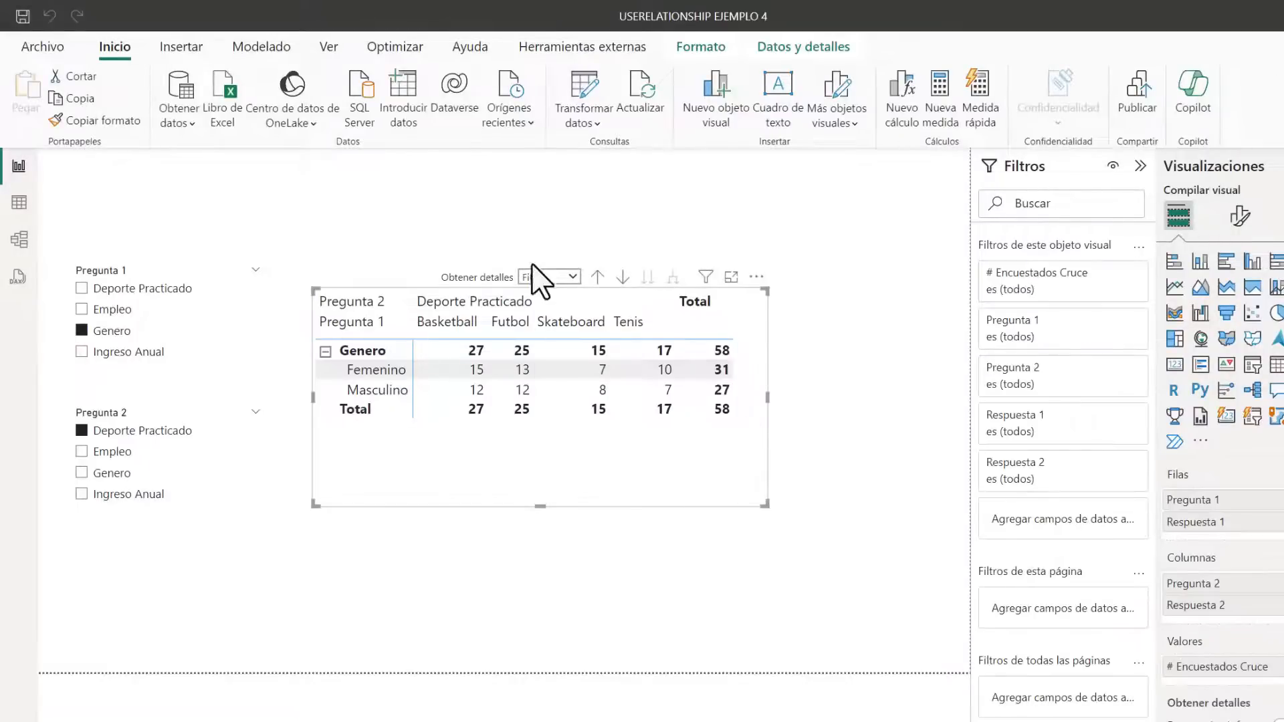
pyautogui.click(453, 230)
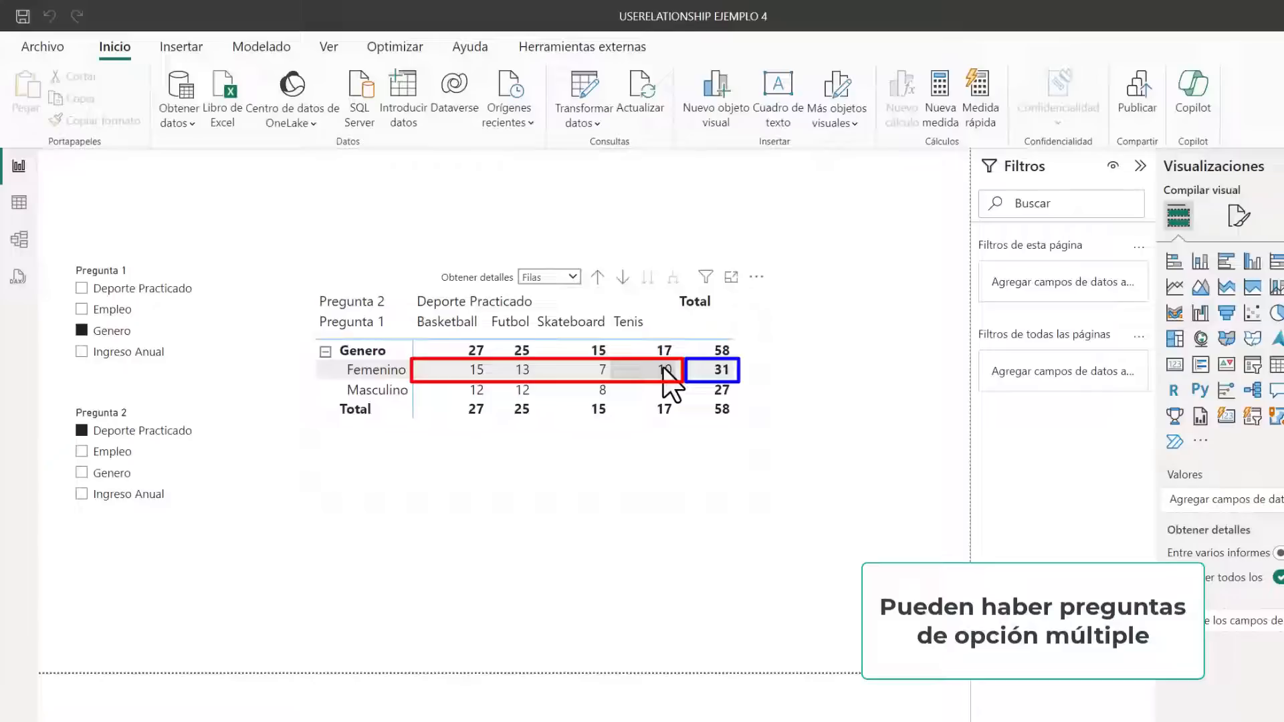
pyautogui.click(630, 430)
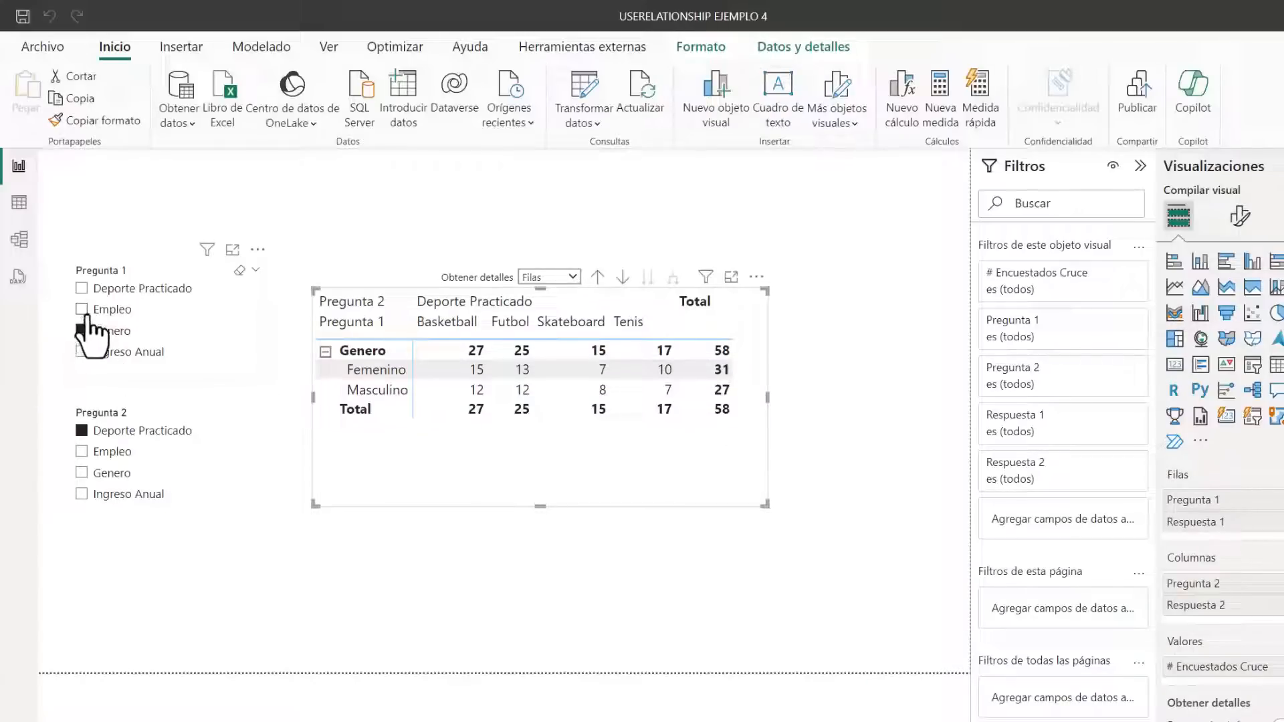
# Make the matrix taller while Empleo is temporarily added to the Pregunta 1 selection, and return the slicer to Genero only
pyautogui.click(81, 310)
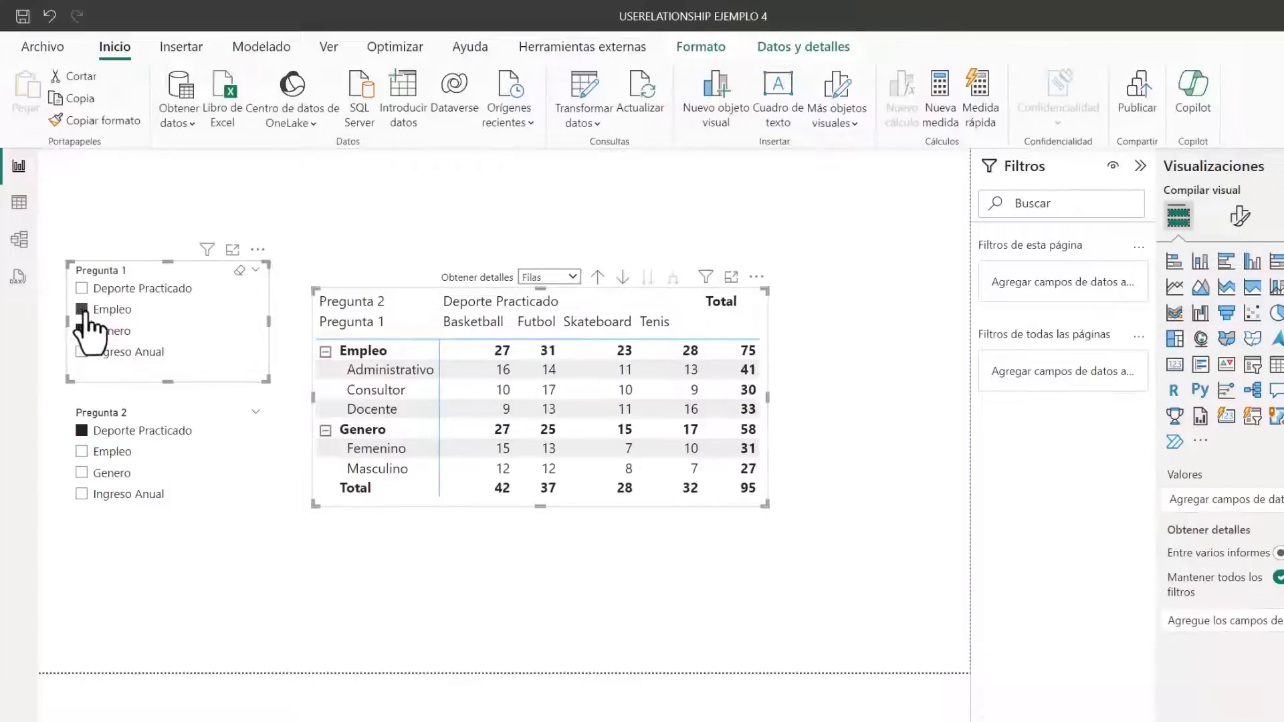
pyautogui.moveTo(537, 507); pyautogui.dragTo(558, 575)
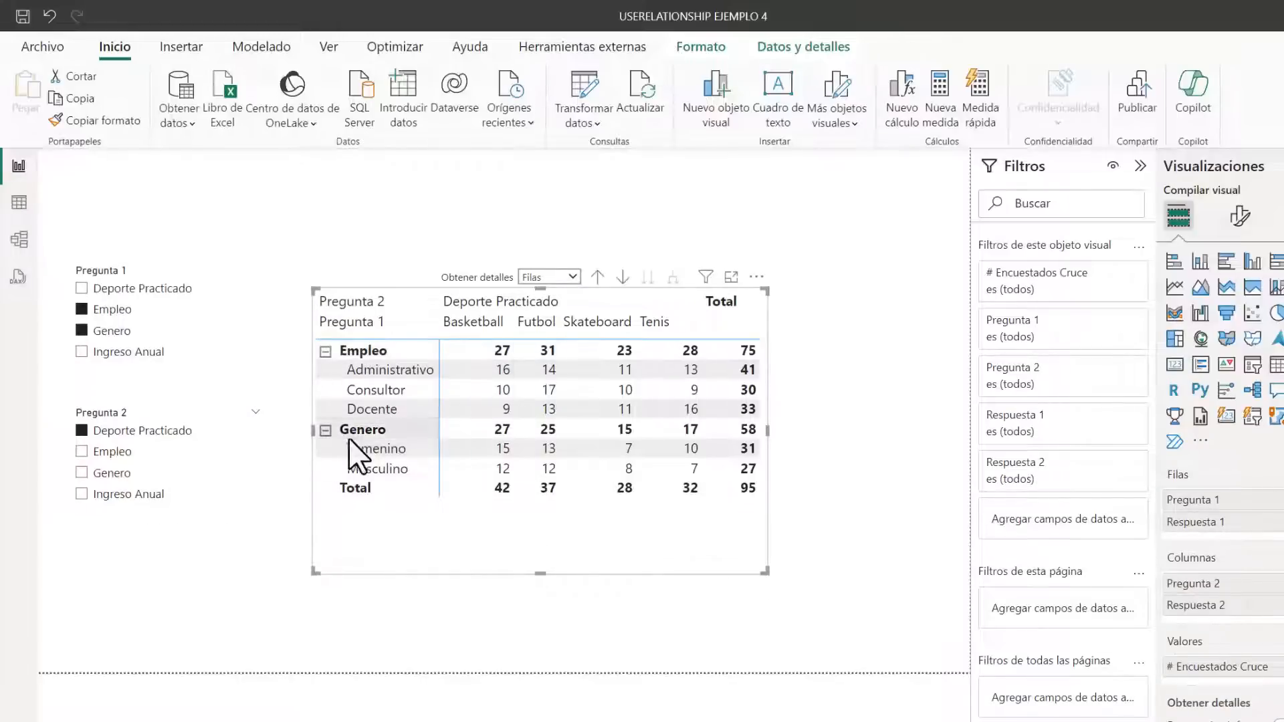
pyautogui.click(82, 310)
pyautogui.click(706, 526)
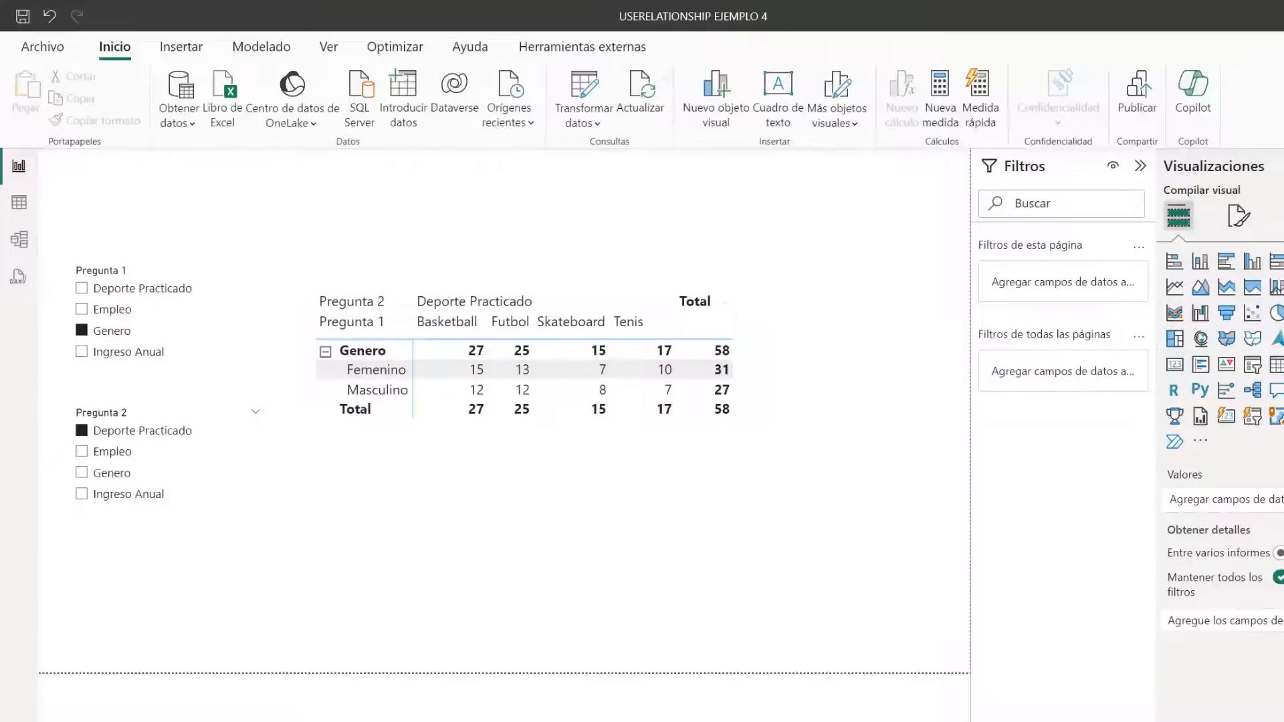
# Examine the ID_Encuestado, ID_Respuesta, Pregunta and Respuesta columns of the fctRespuestas table
pyautogui.click(19, 202)
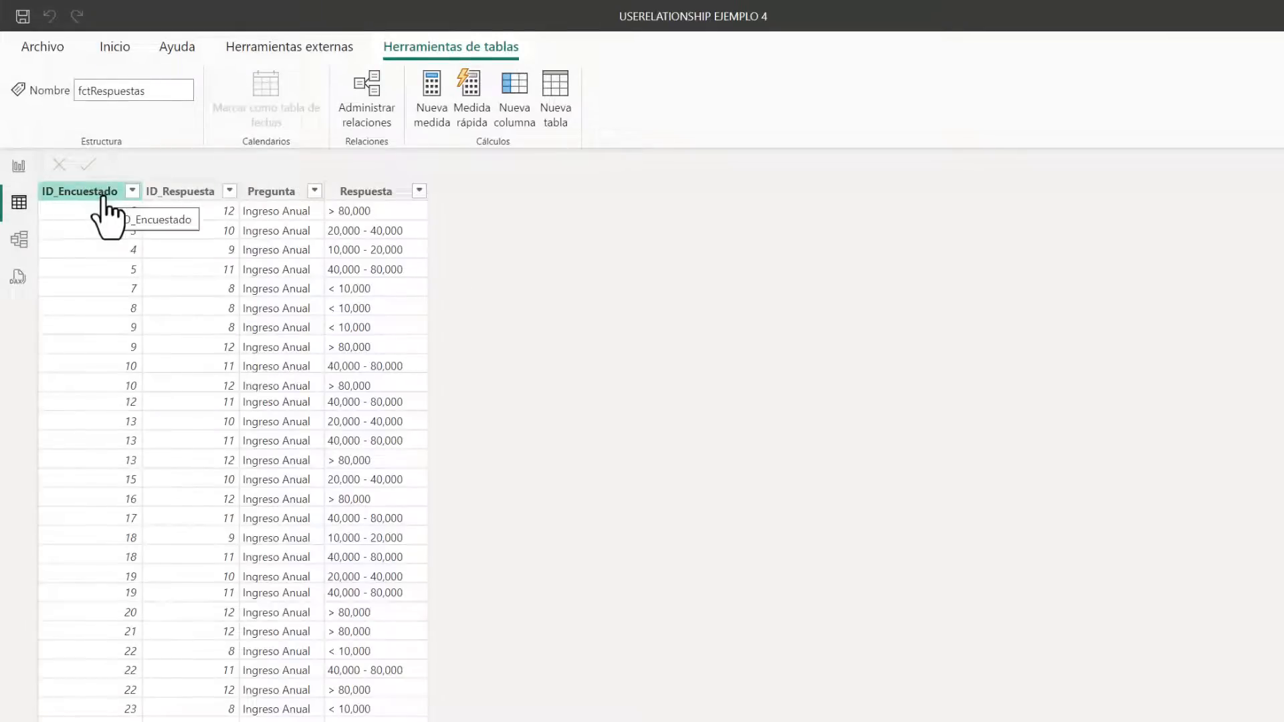
pyautogui.click(93, 192)
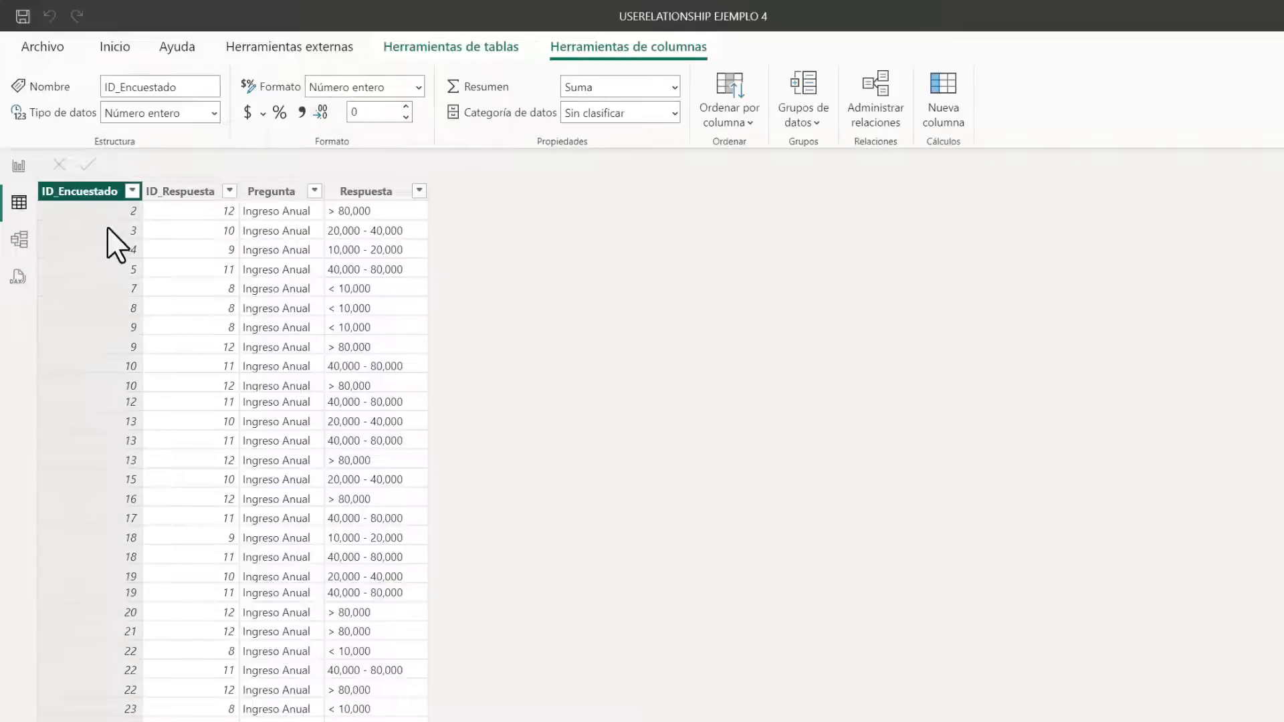
pyautogui.click(199, 202)
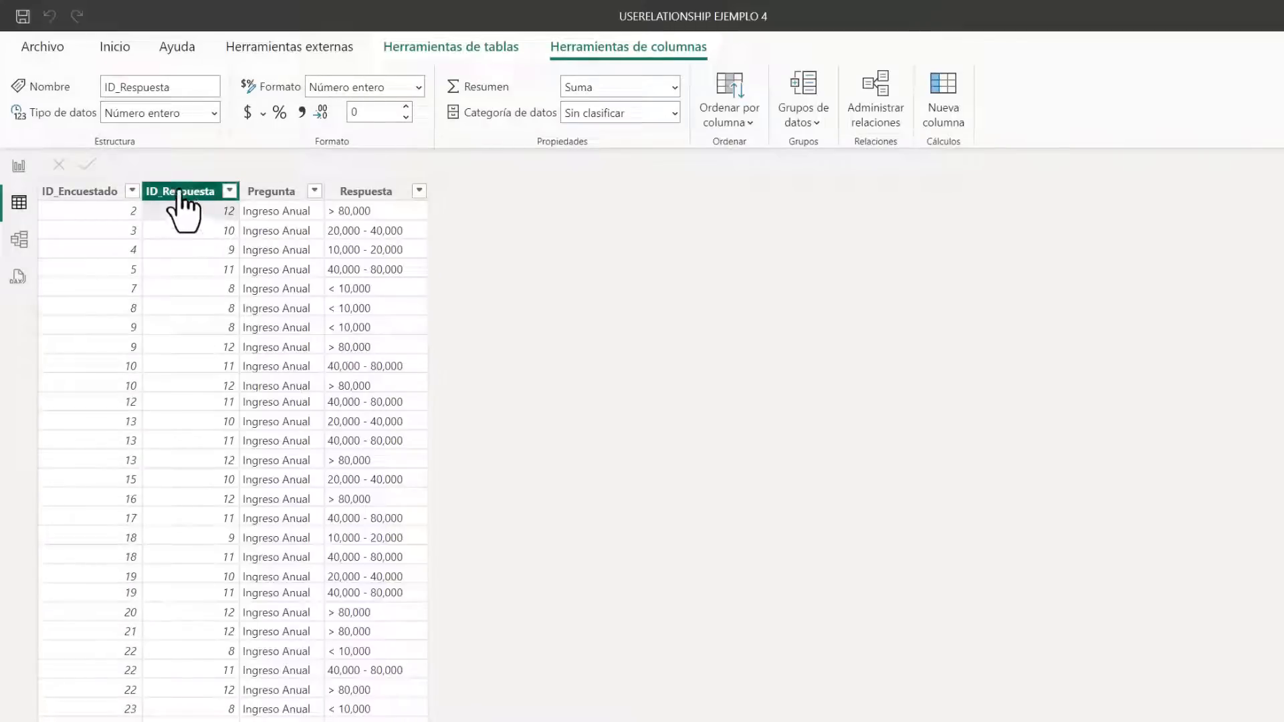
pyautogui.click(276, 194)
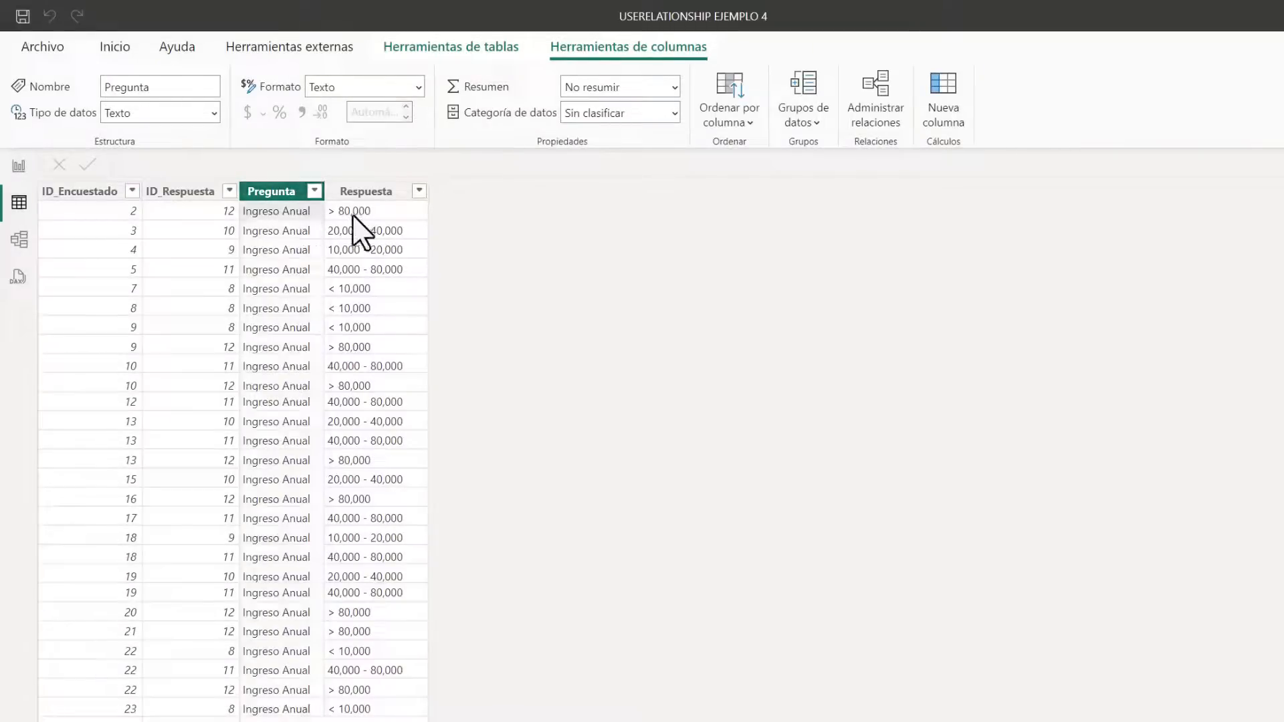
pyautogui.click(357, 229)
pyautogui.click(277, 229)
pyautogui.click(348, 217)
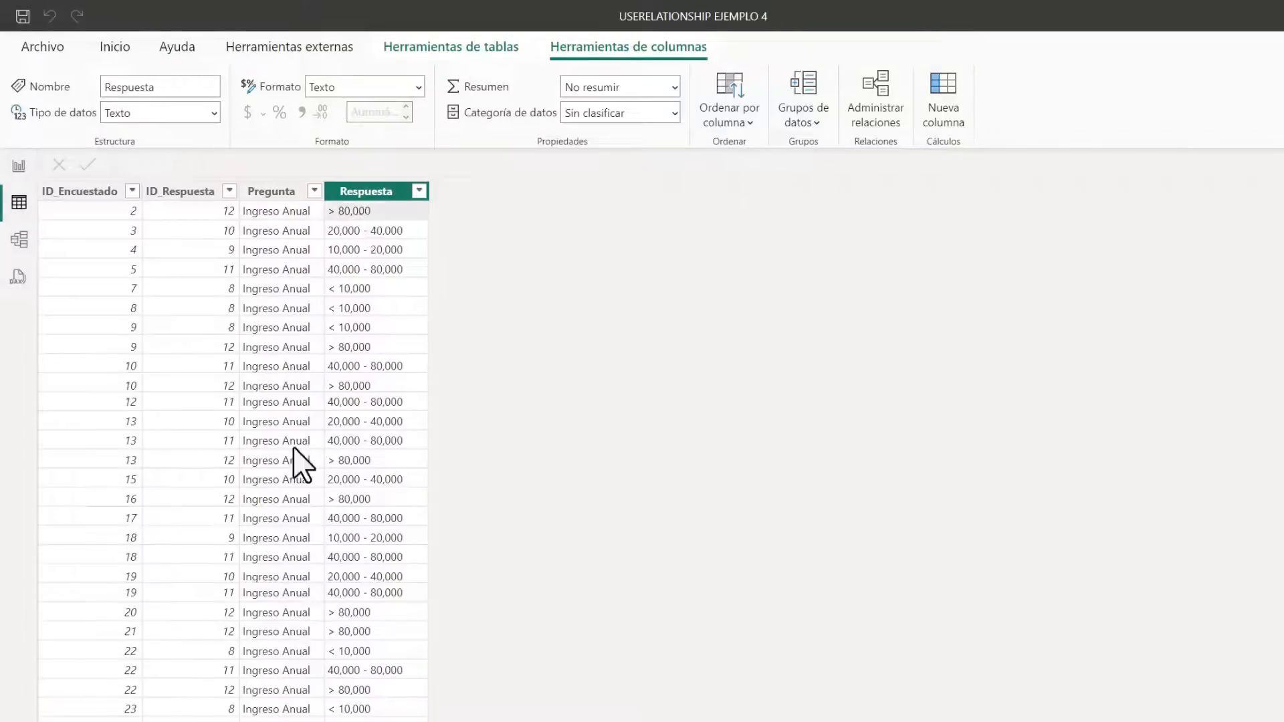
# Examine the Deporte Practicado rows in fctRespuestas for respondents with several answers, and return to the Pregunta column
pyautogui.scroll(-20, 294, 459)
pyautogui.moveTo(1253, 280); pyautogui.dragTo(1282, 557)
pyautogui.click(311, 376)
pyautogui.click(328, 373)
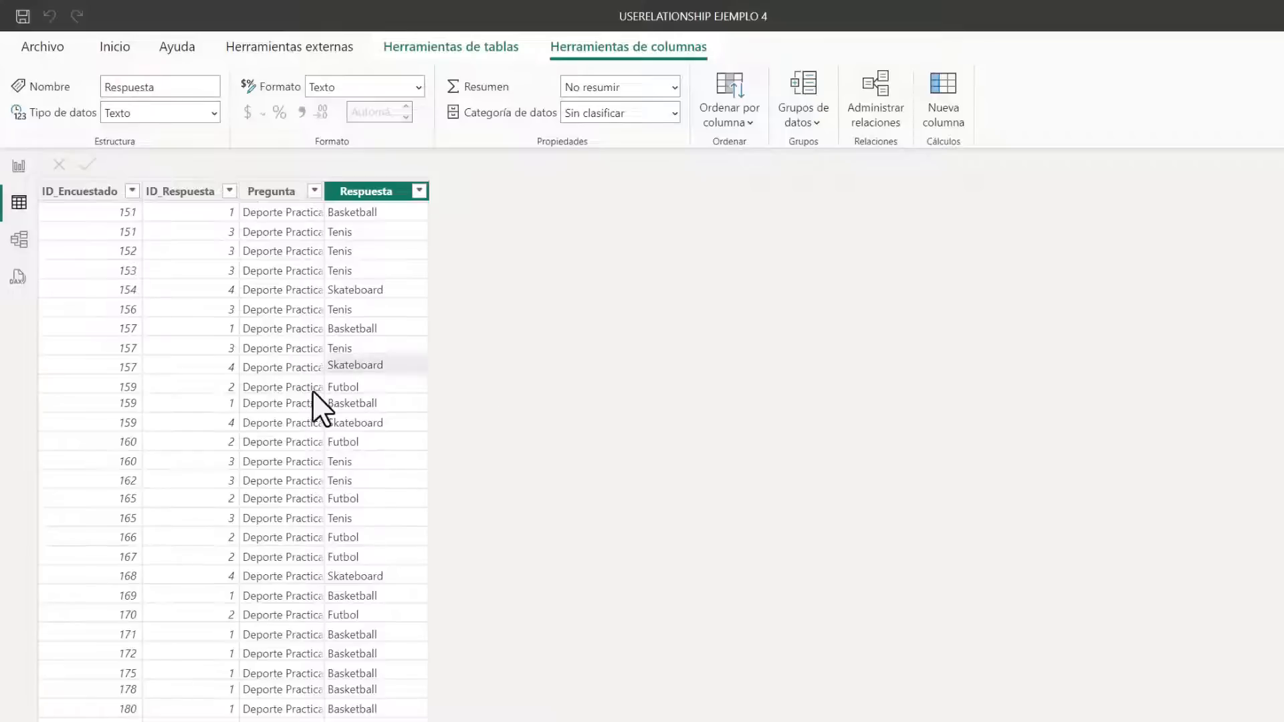
pyautogui.click(312, 390)
pyautogui.click(111, 354)
pyautogui.click(292, 348)
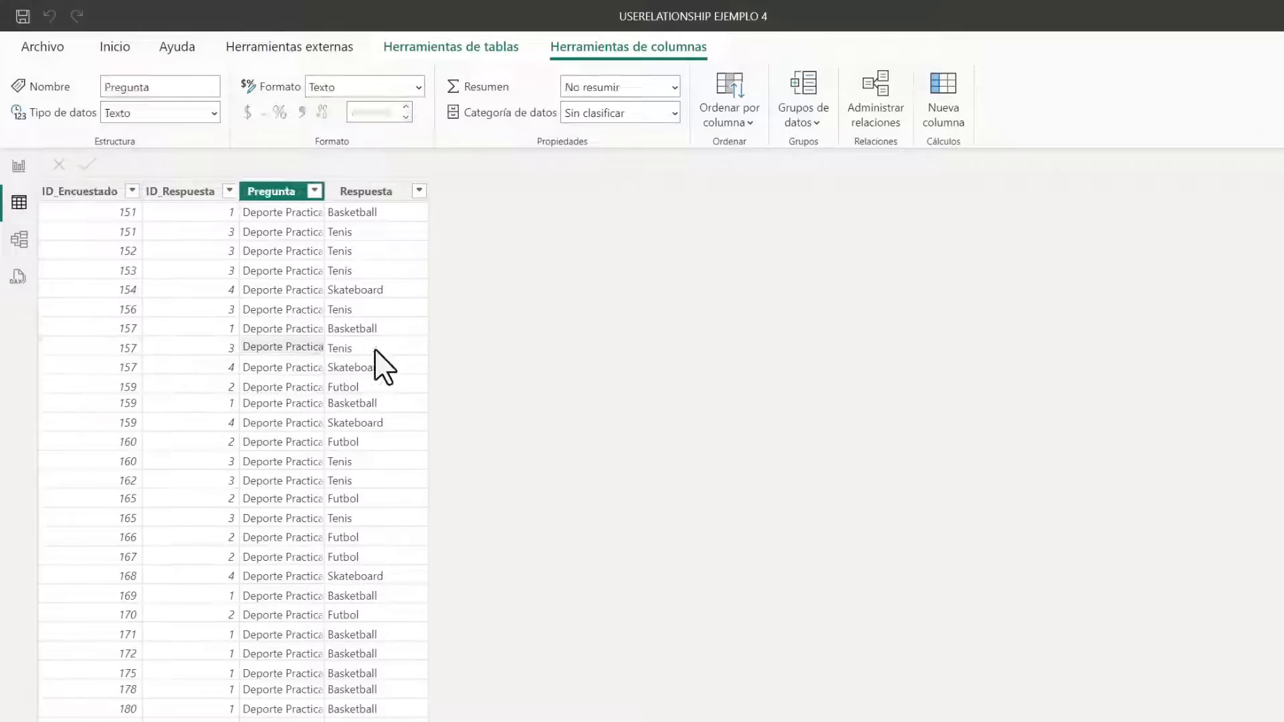
pyautogui.click(376, 347)
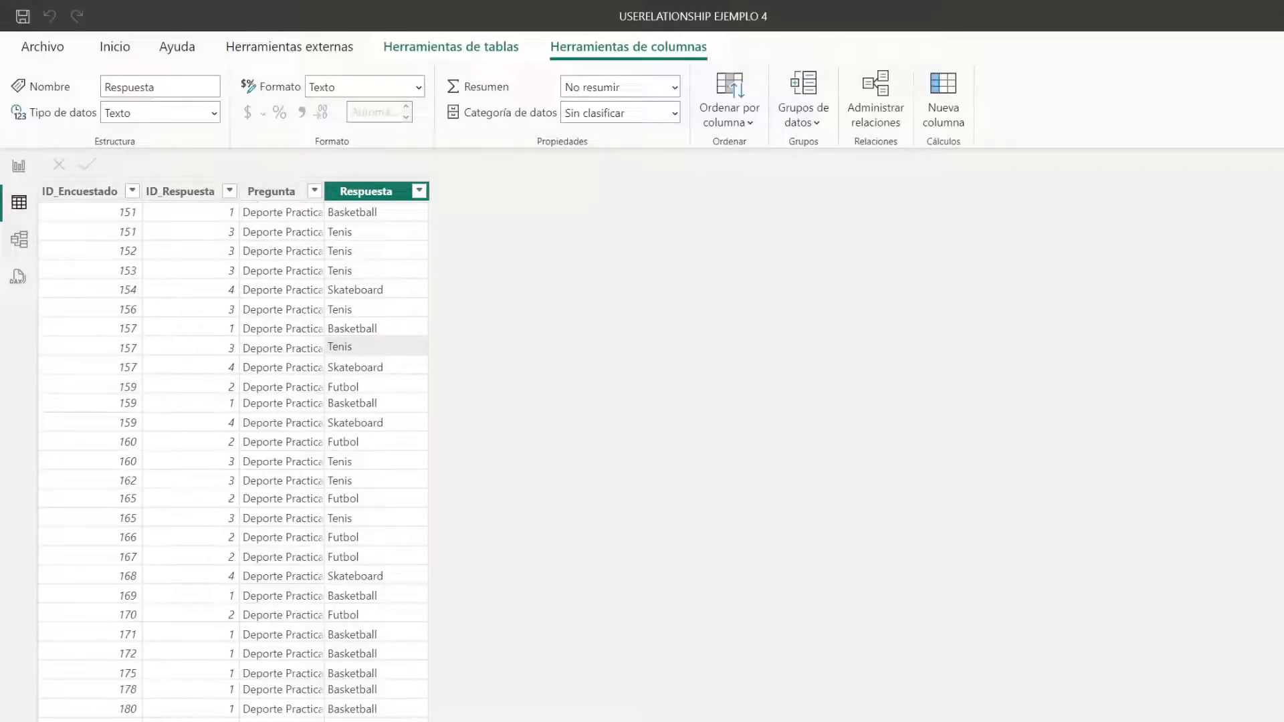
pyautogui.scroll(15, 1261, 321)
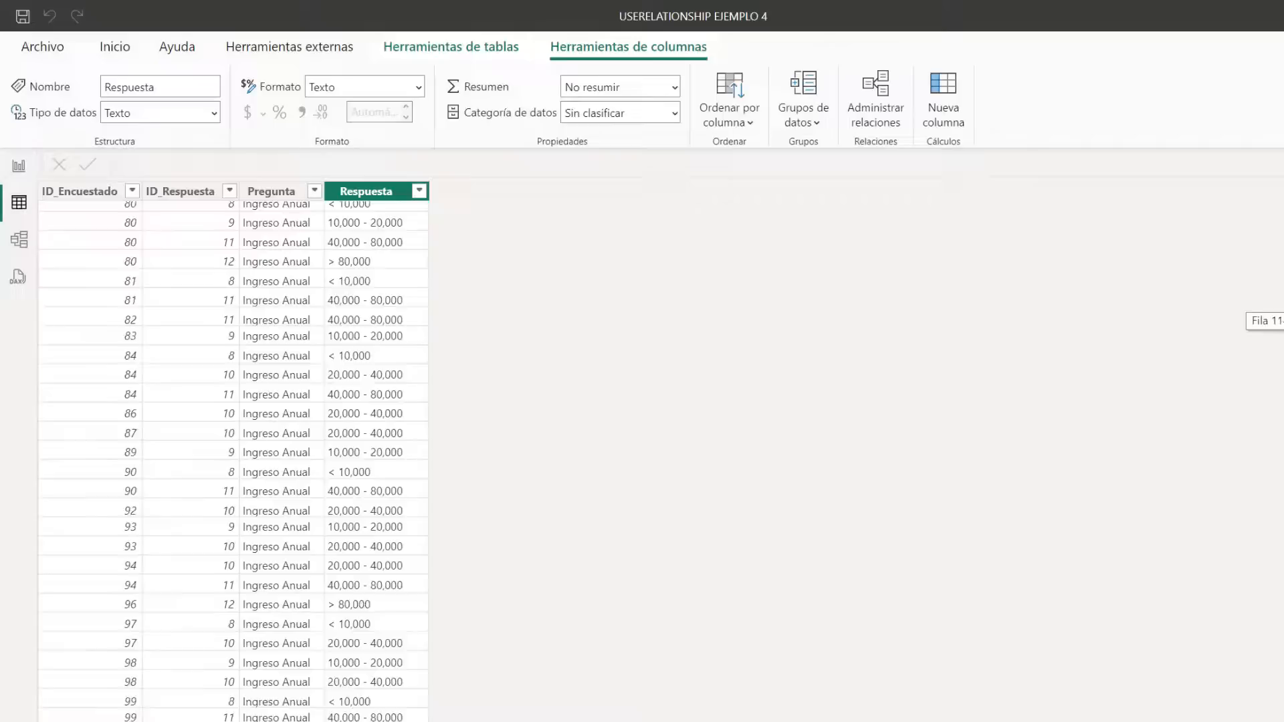
pyautogui.click(267, 194)
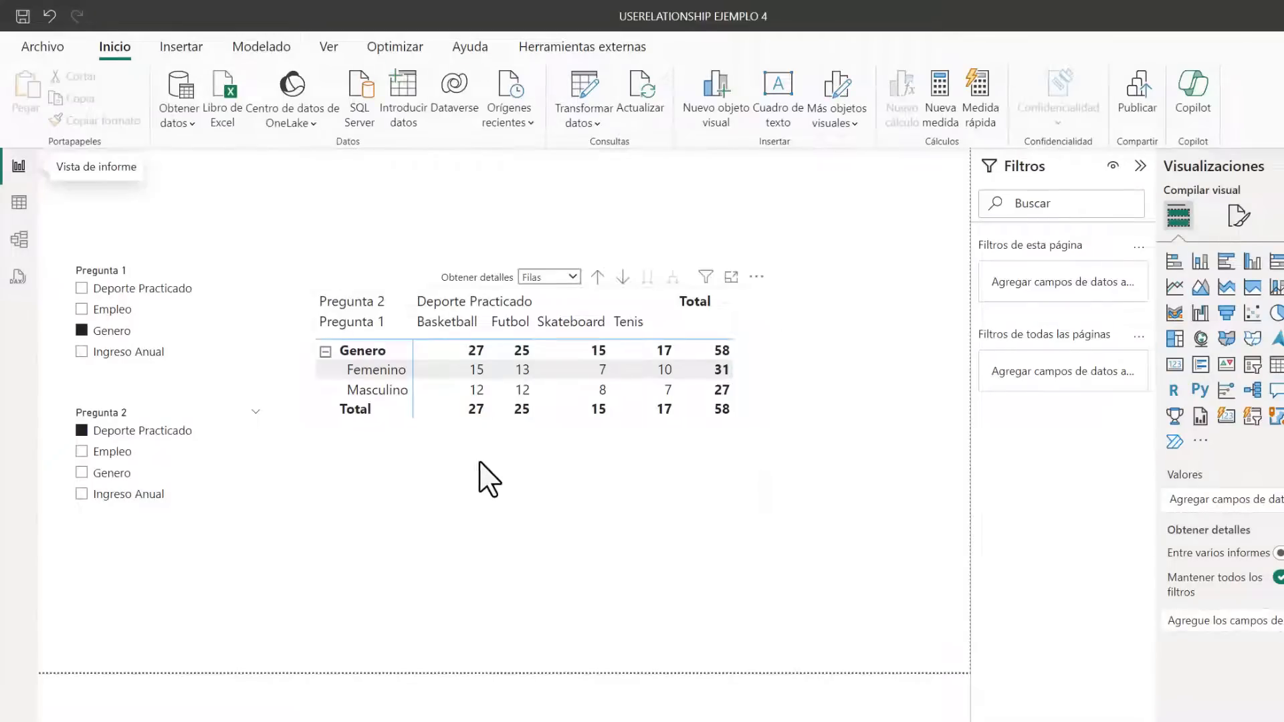
# Compare the Pregunta 1 and Pregunta 2 slicers that drive the survey matrix in the report
pyautogui.click(483, 475)
pyautogui.click(124, 274)
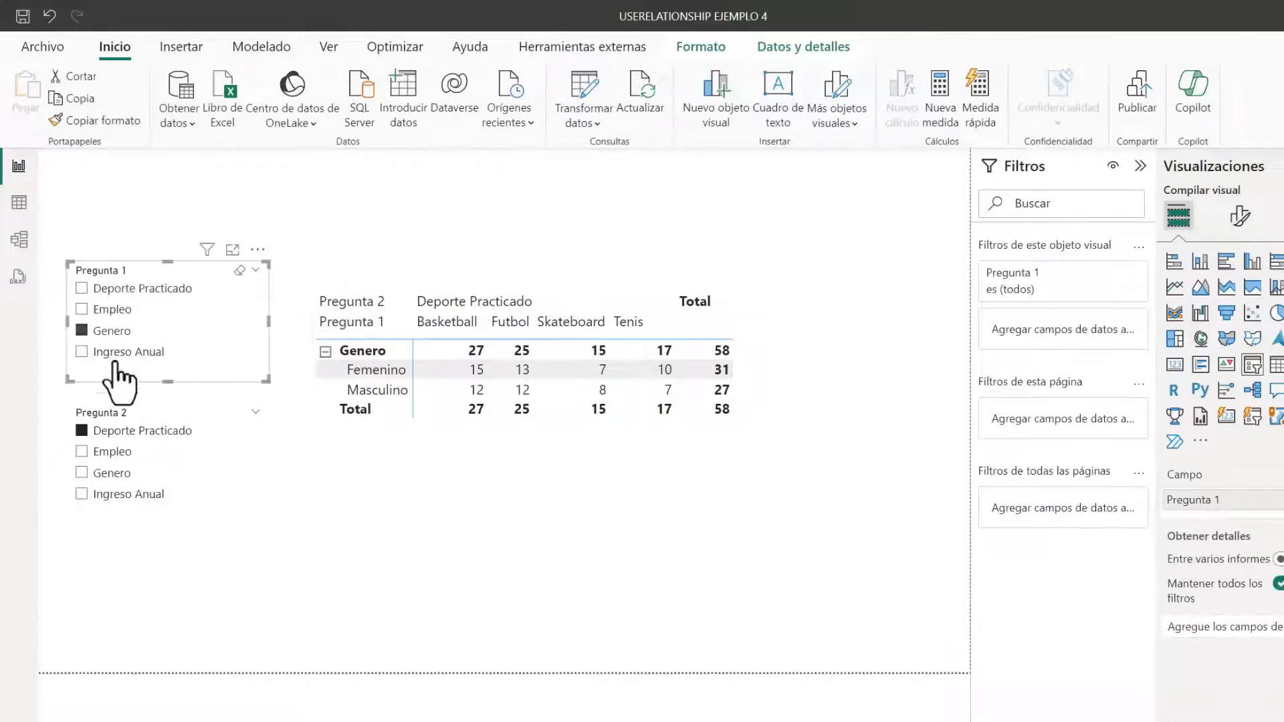
pyautogui.click(111, 413)
pyautogui.click(135, 276)
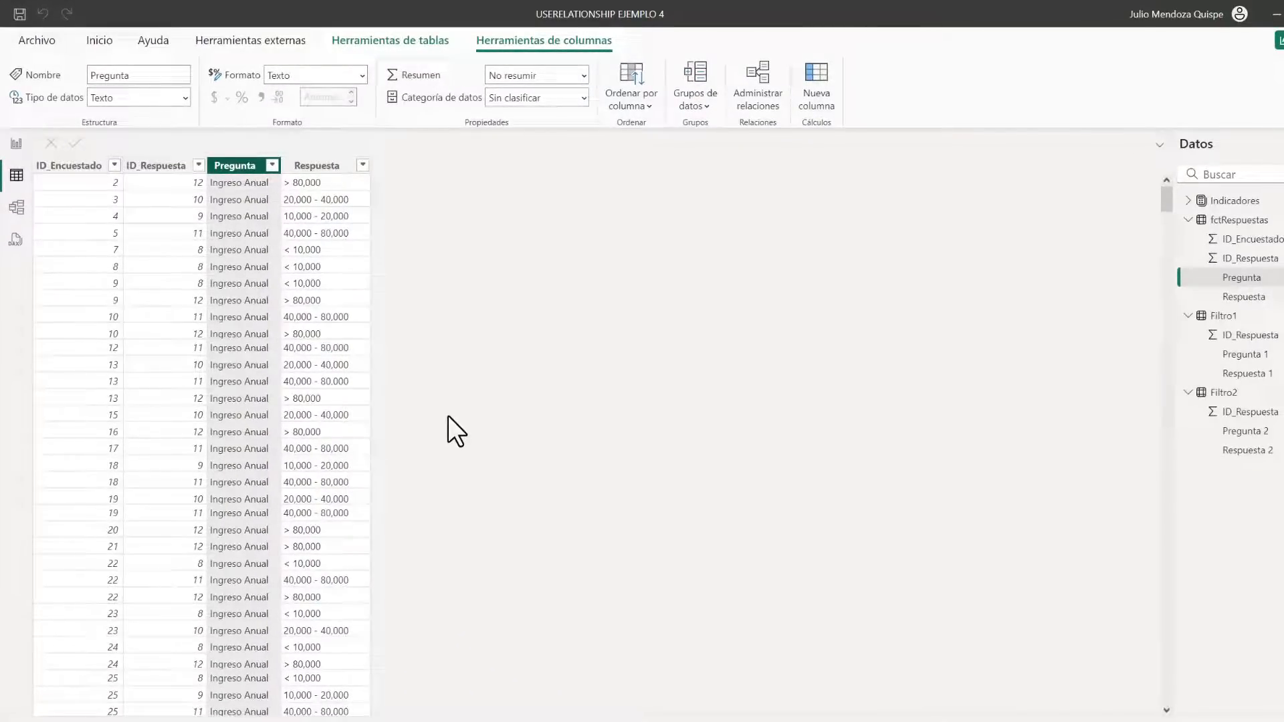
# Examine the Pregunta 1 and Respuesta 1 columns of the Filtro1 table, including the Deporte Practicado and Empleo answers
pyautogui.click(1212, 317)
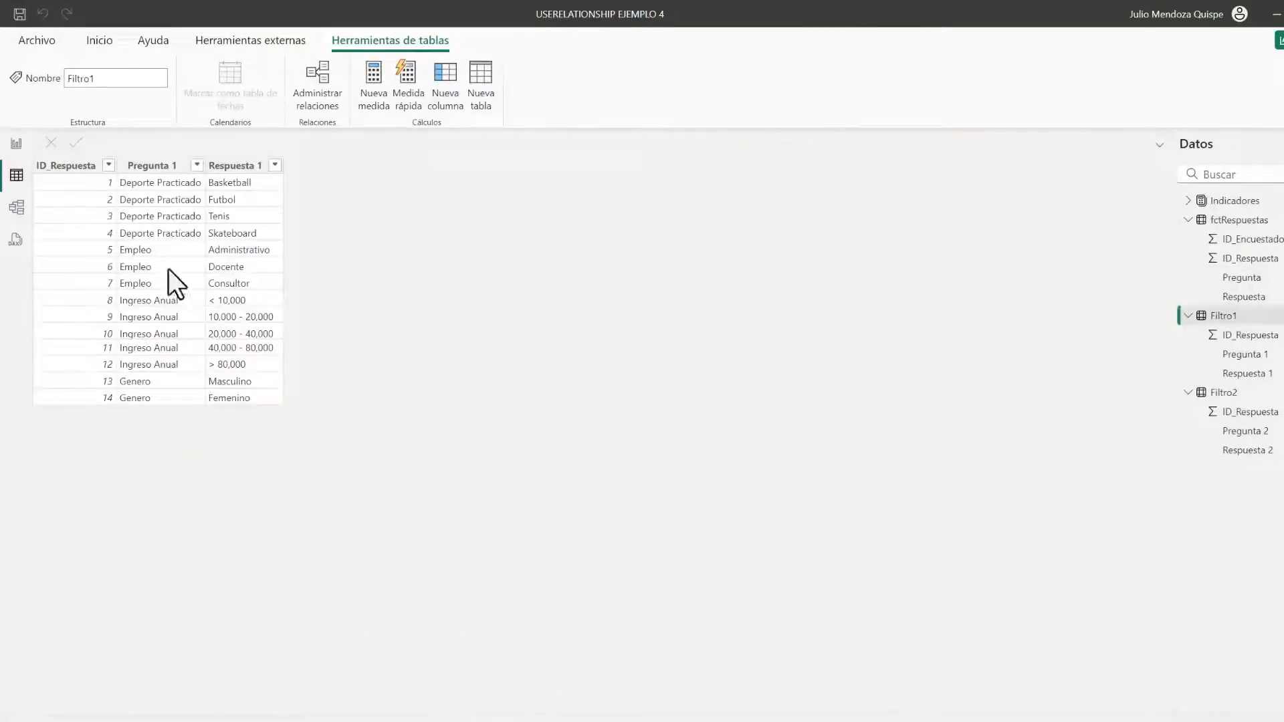
pyautogui.click(168, 167)
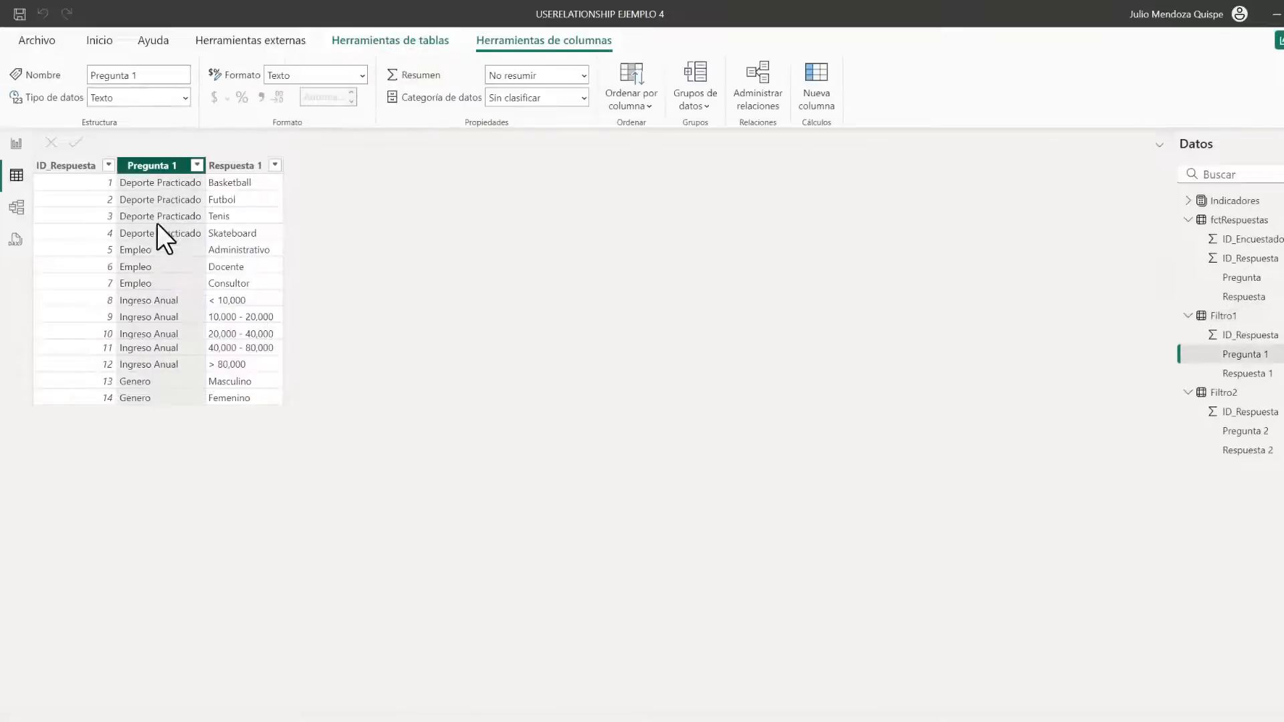
pyautogui.click(230, 188)
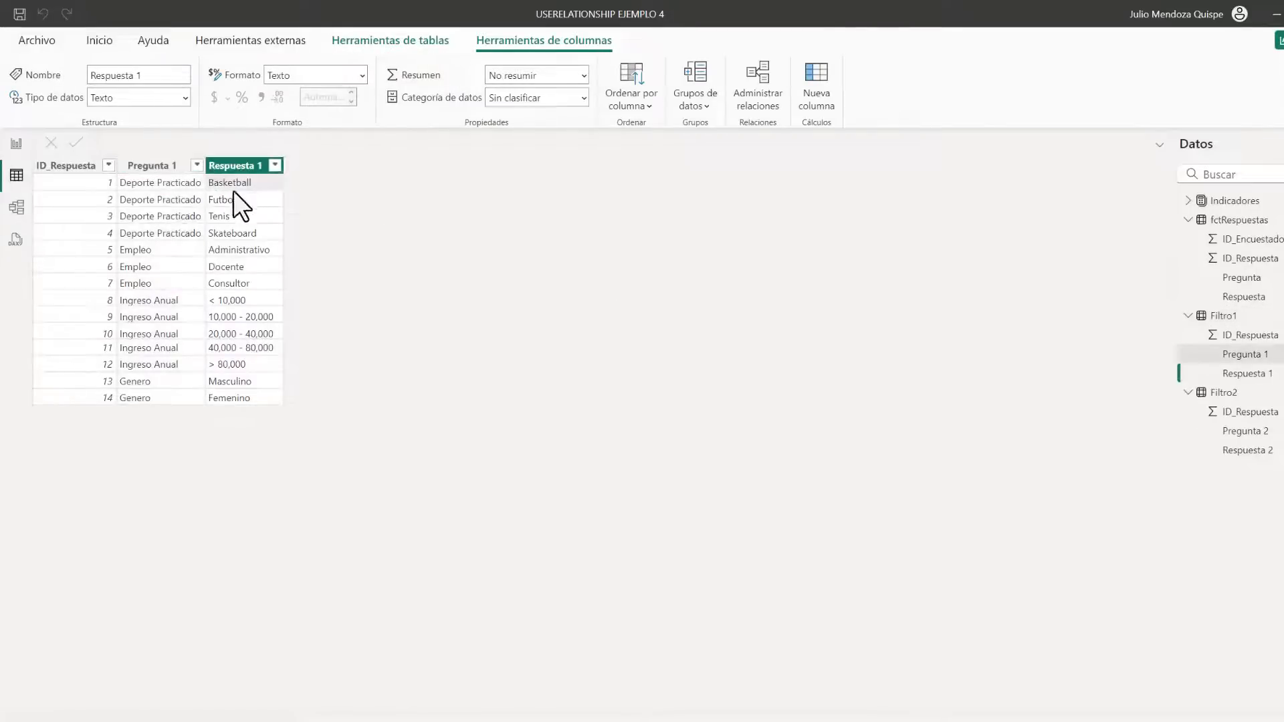
pyautogui.click(140, 187)
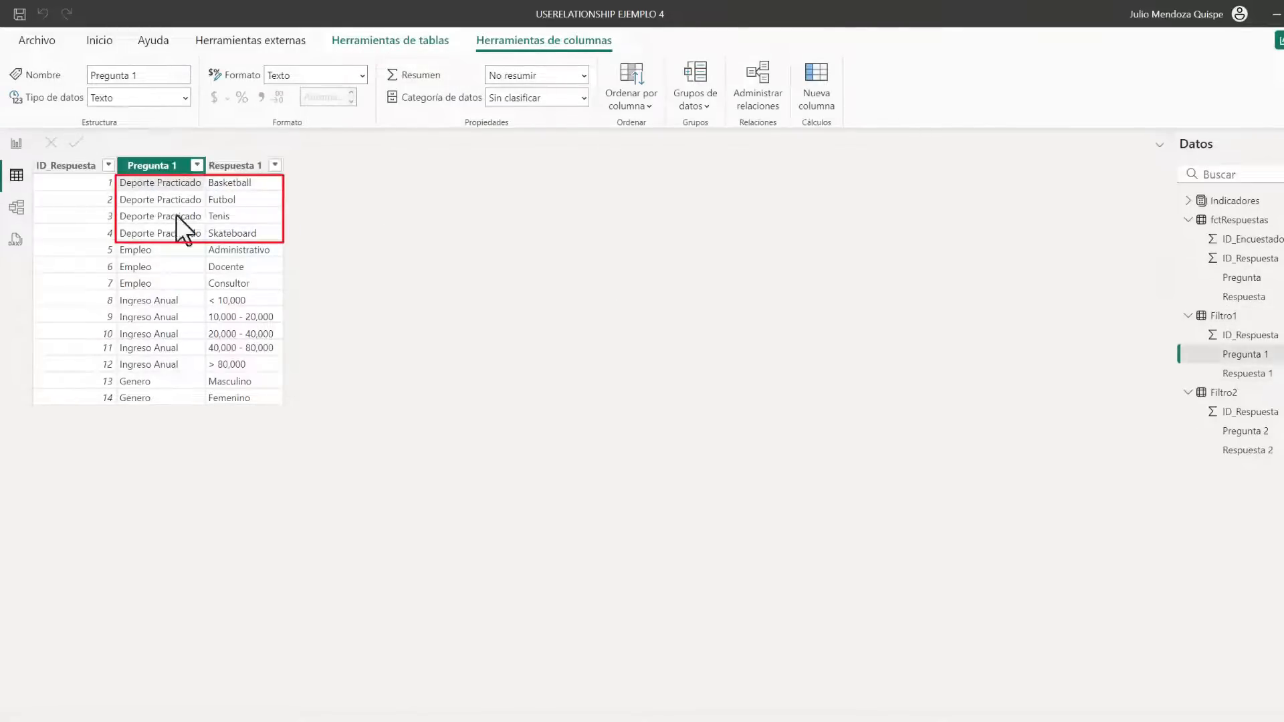
pyautogui.click(226, 232)
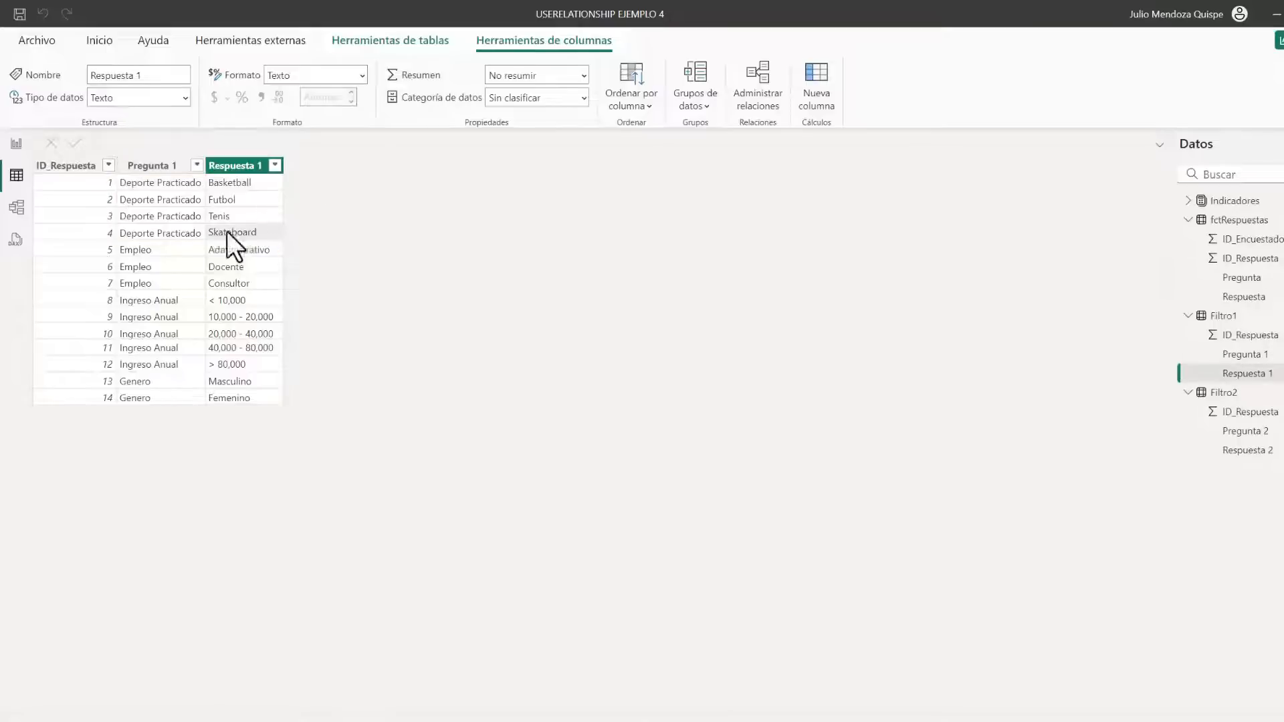
pyautogui.click(151, 251)
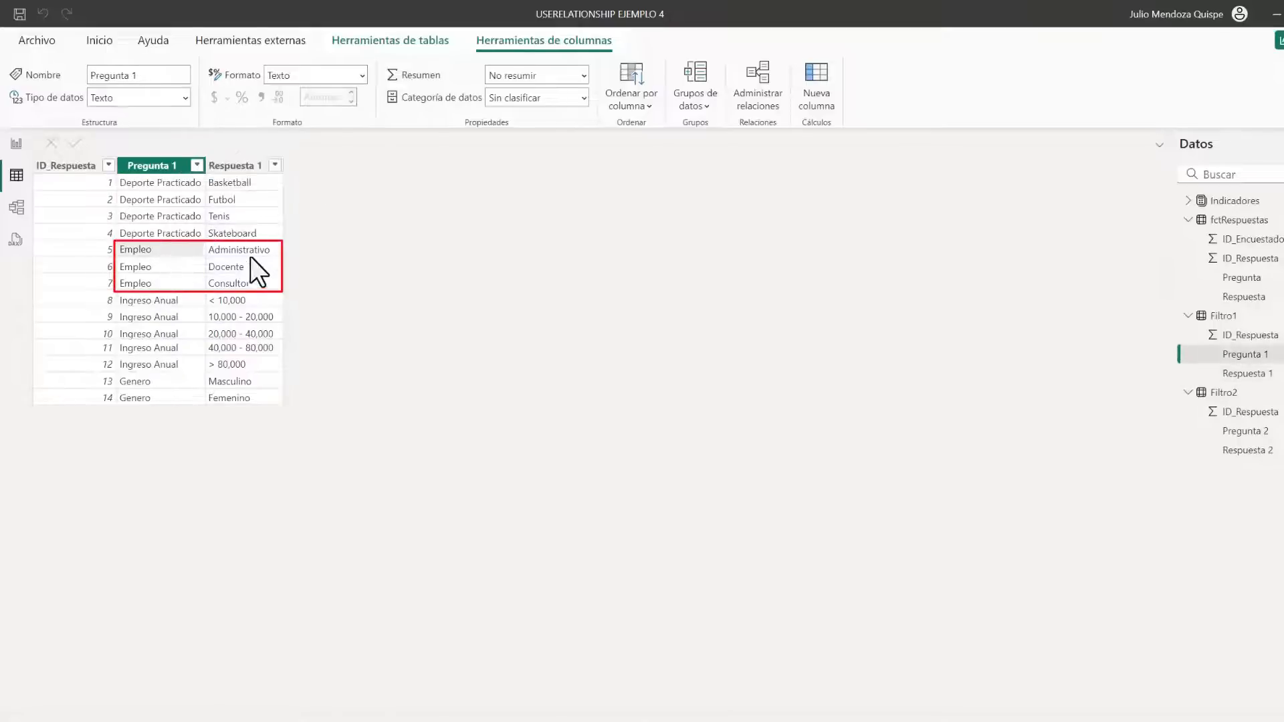
pyautogui.click(275, 264)
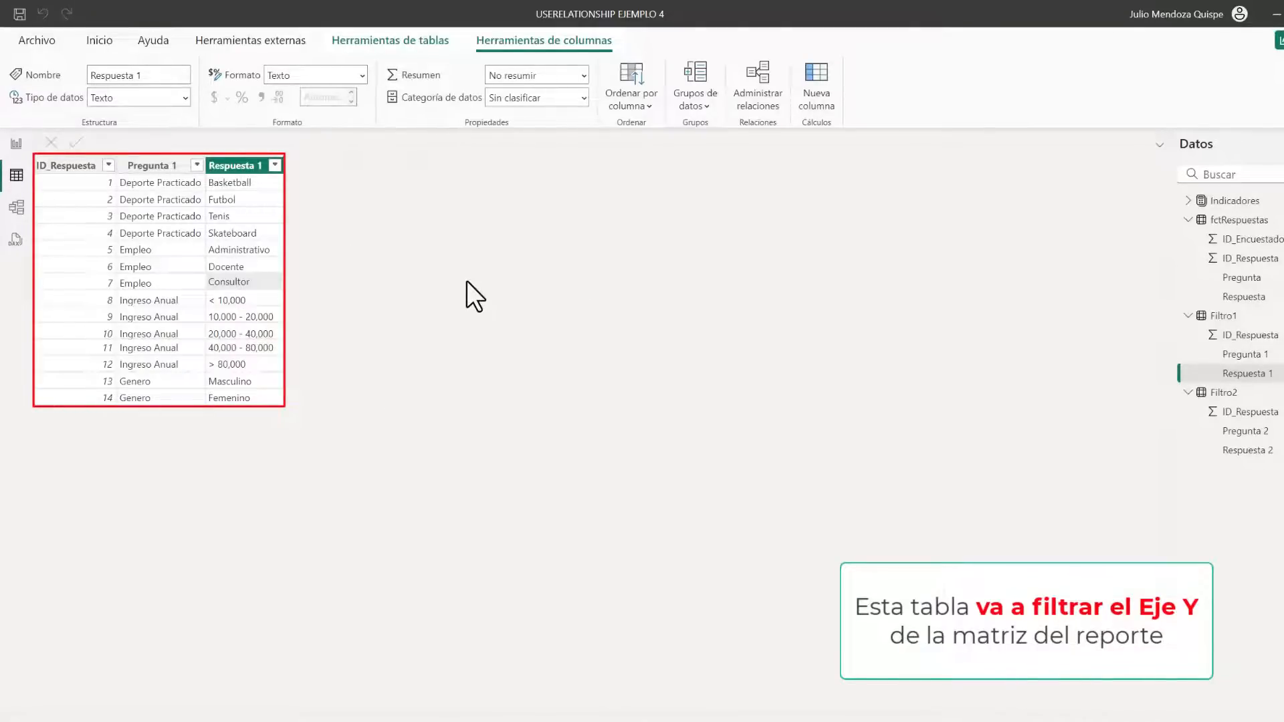
# Examine the Filtro2 table and how ID_Respuesta relates Filtro1 and Filtro2 to fctRespuestas in the model
pyautogui.click(1219, 393)
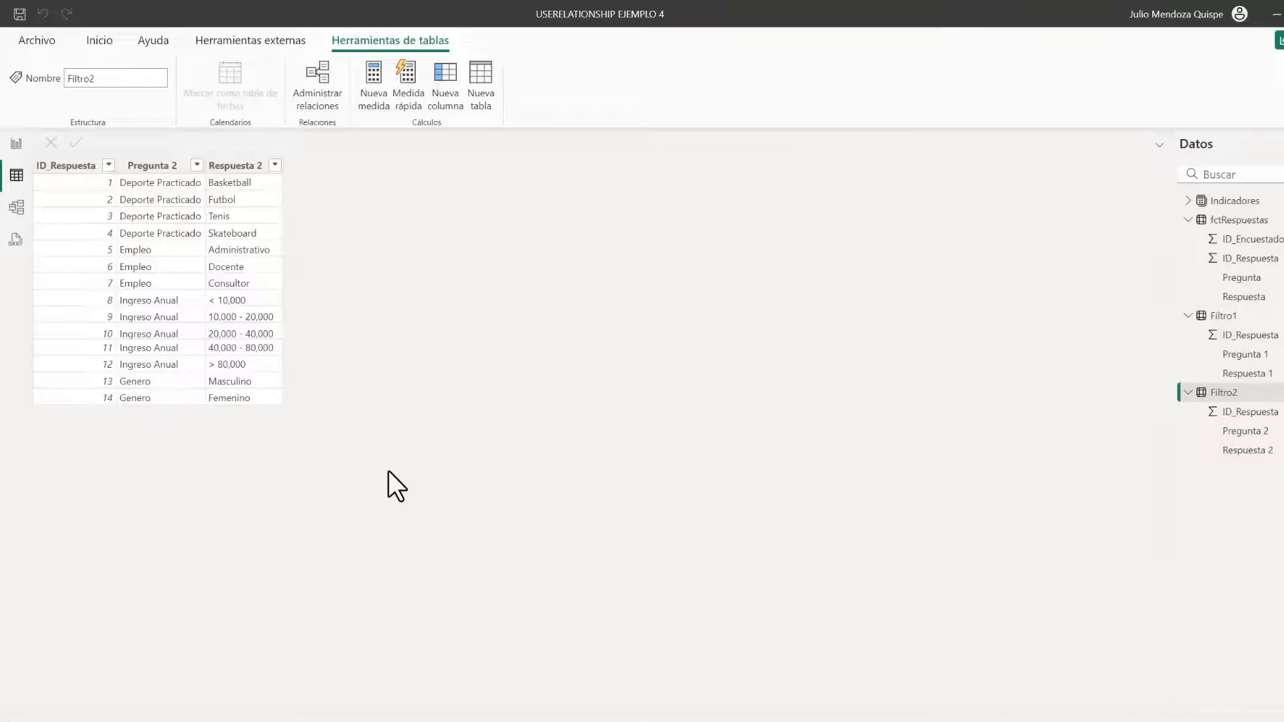
pyautogui.click(16, 207)
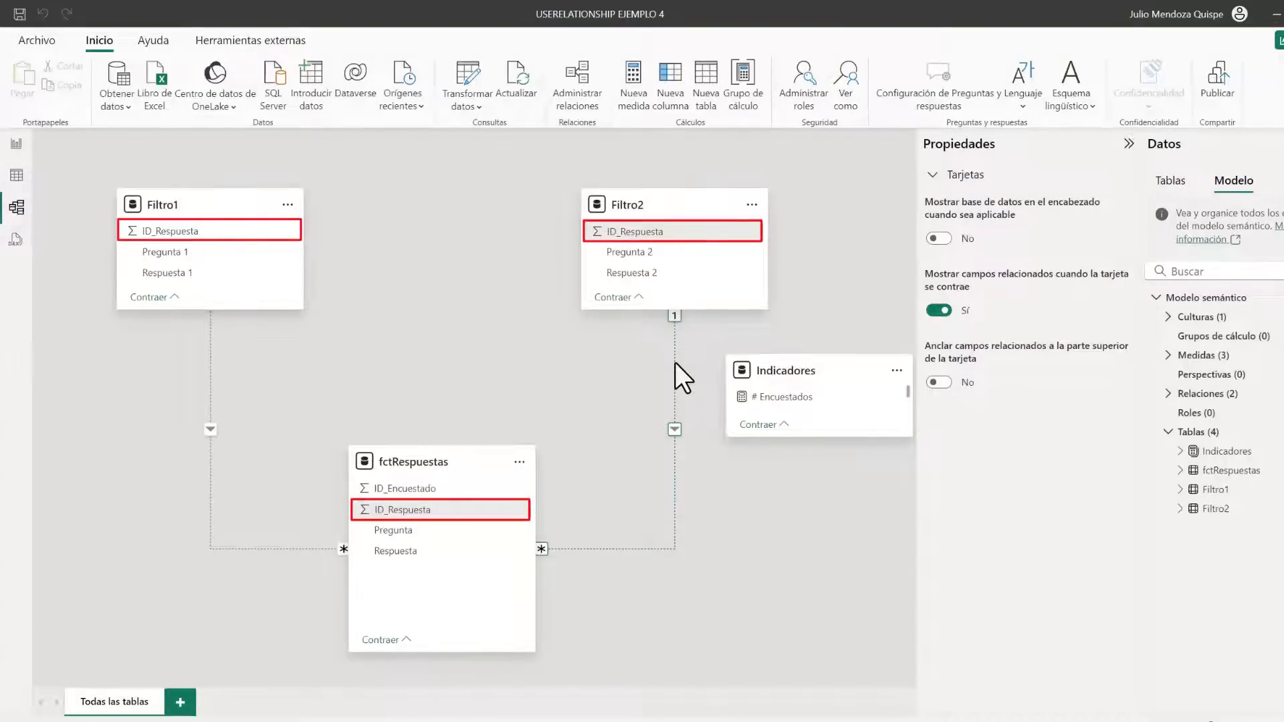
pyautogui.click(16, 175)
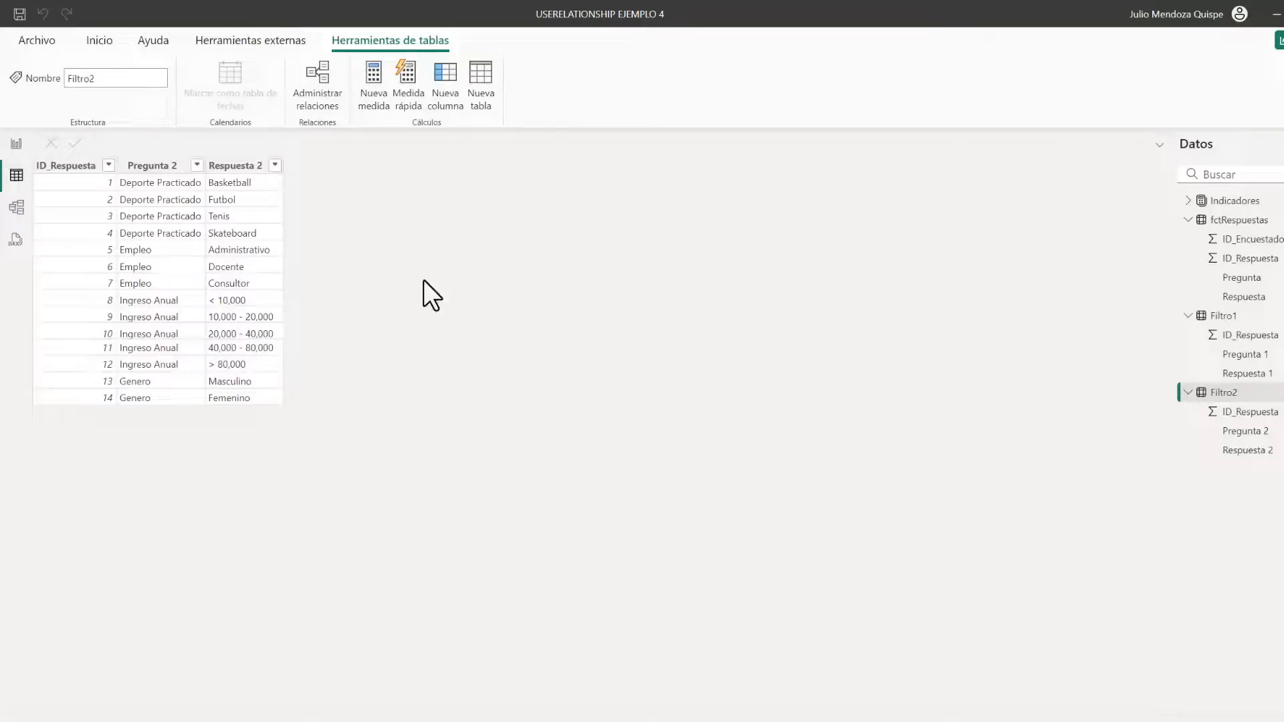
pyautogui.click(96, 185)
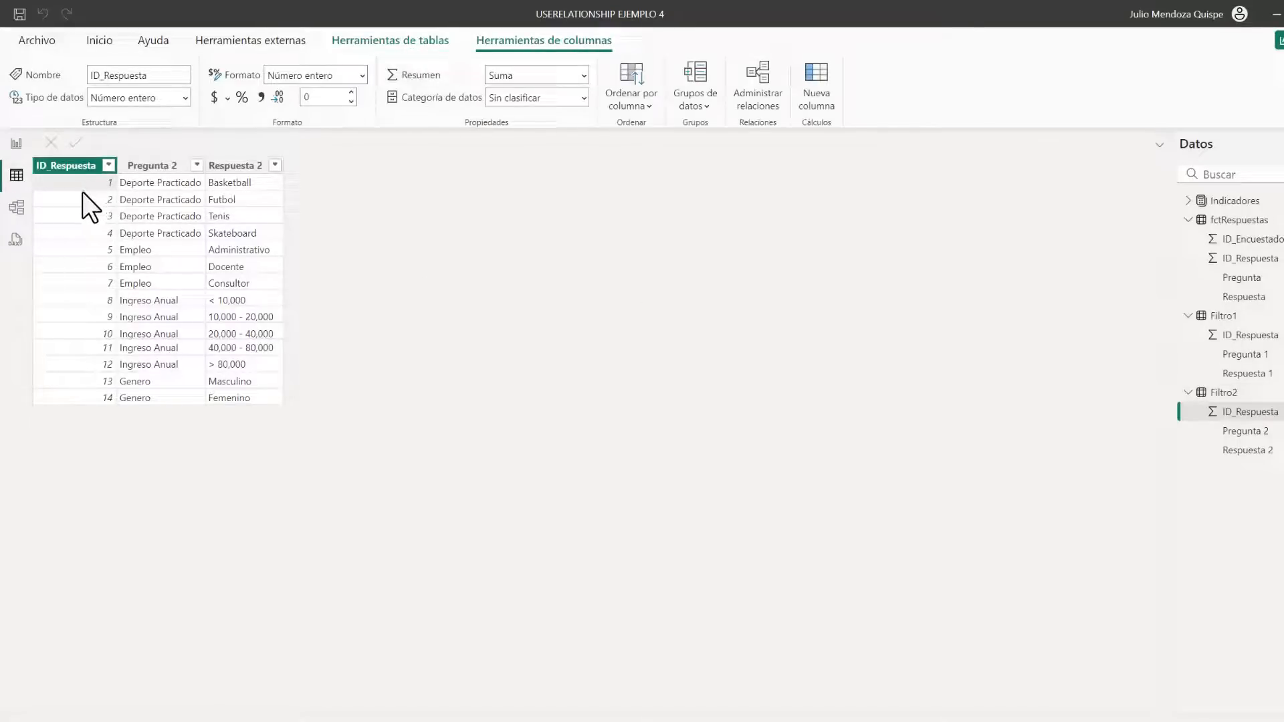
pyautogui.click(243, 185)
pyautogui.click(175, 182)
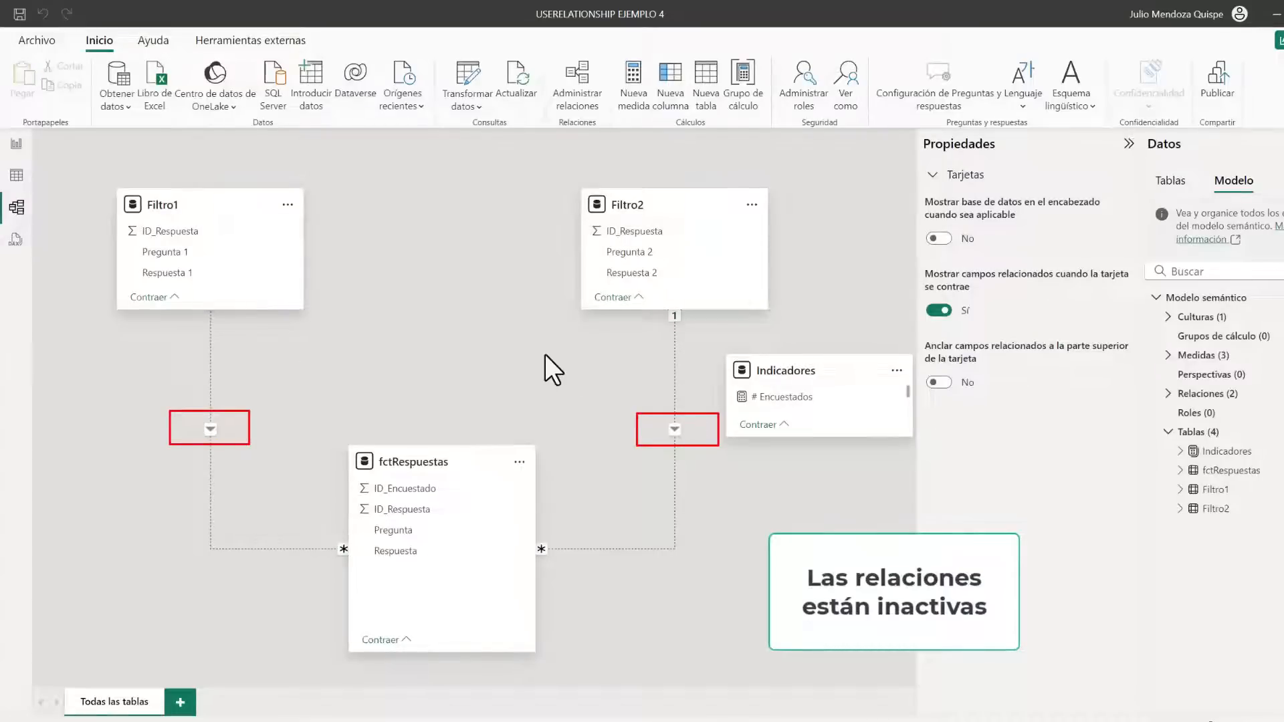
# Replace # Encuestados Cruce with the # Encuestados measure in the matrix values, and make the matrix slightly shorter
pyautogui.click(16, 143)
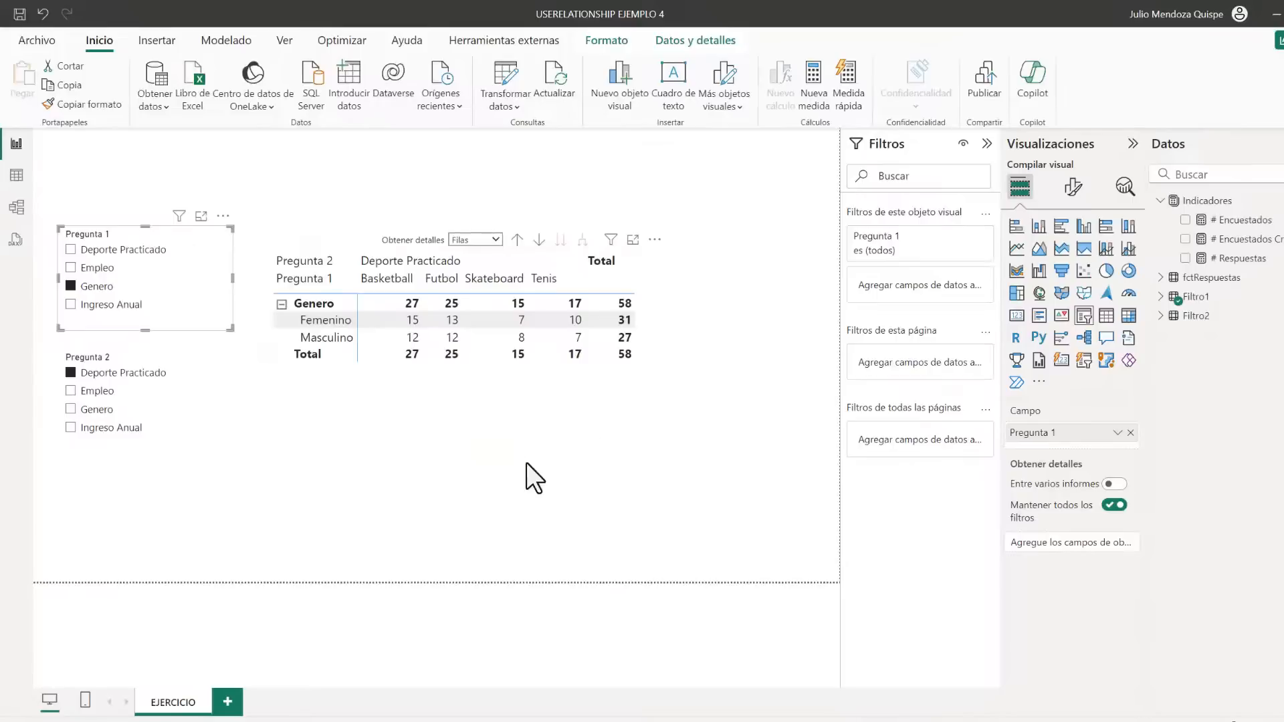
pyautogui.click(1237, 221)
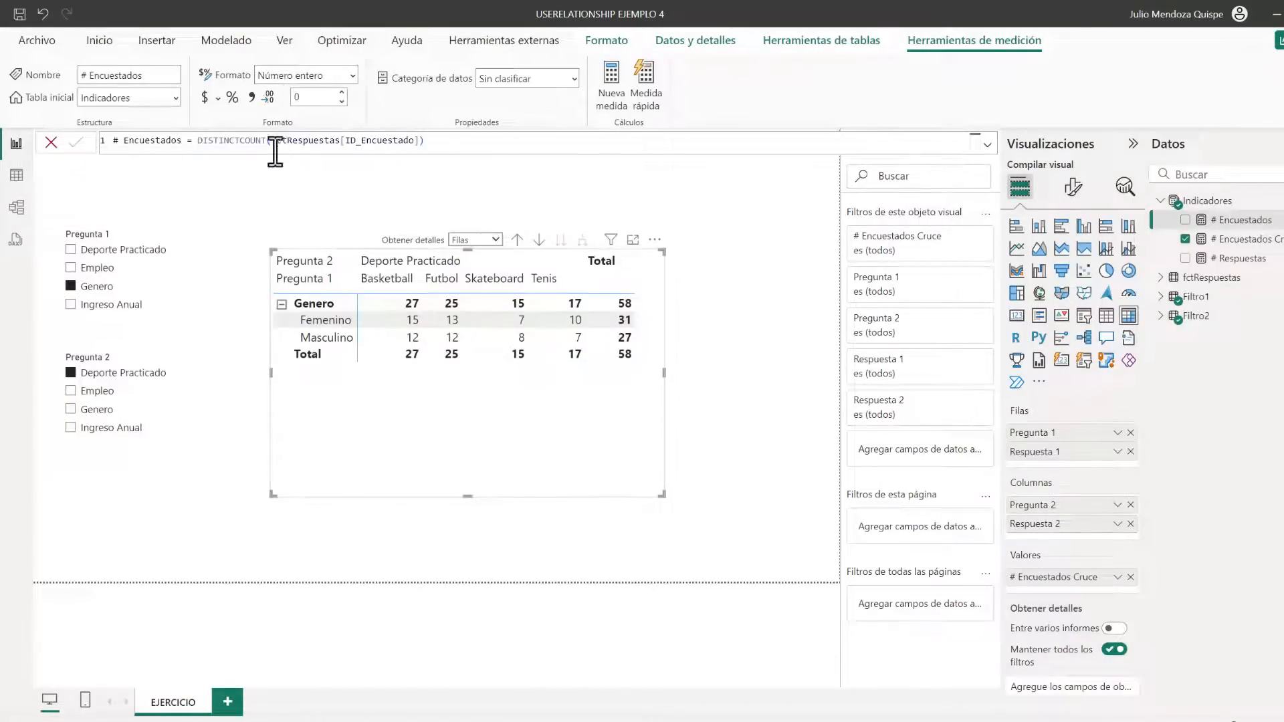
pyautogui.moveTo(1219, 226); pyautogui.dragTo(1070, 578)
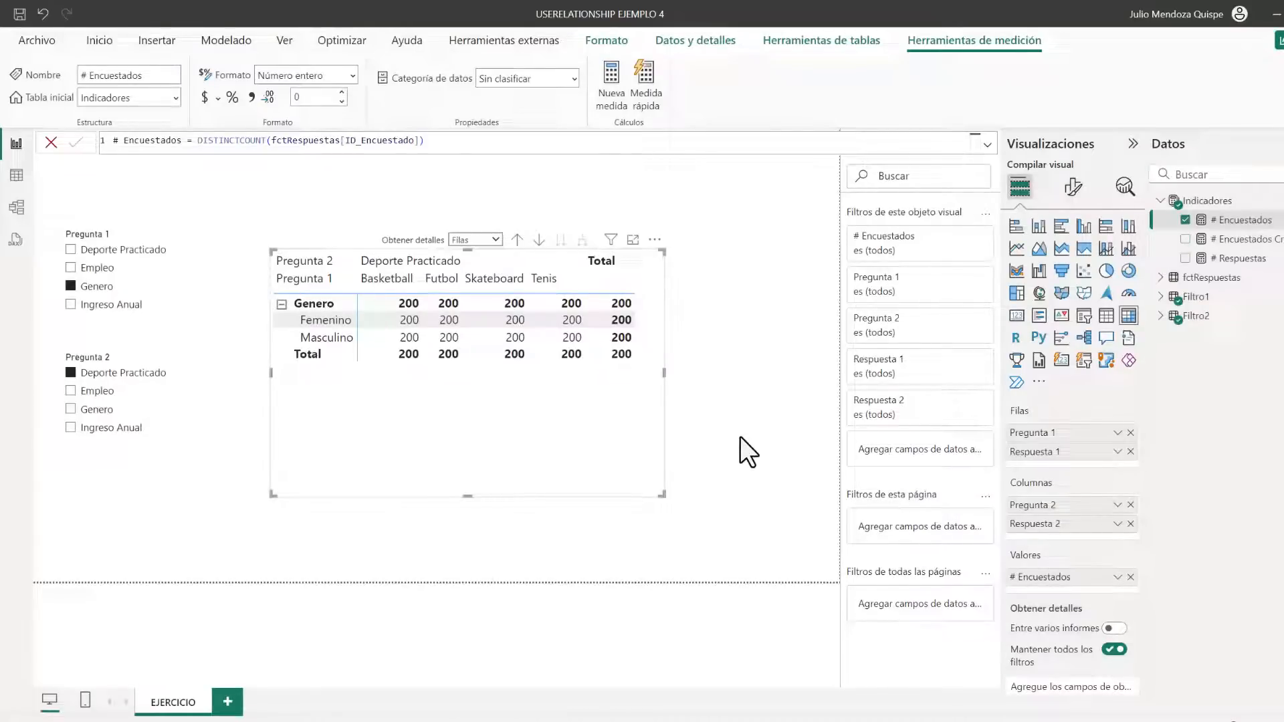
pyautogui.moveTo(465, 495); pyautogui.dragTo(467, 472)
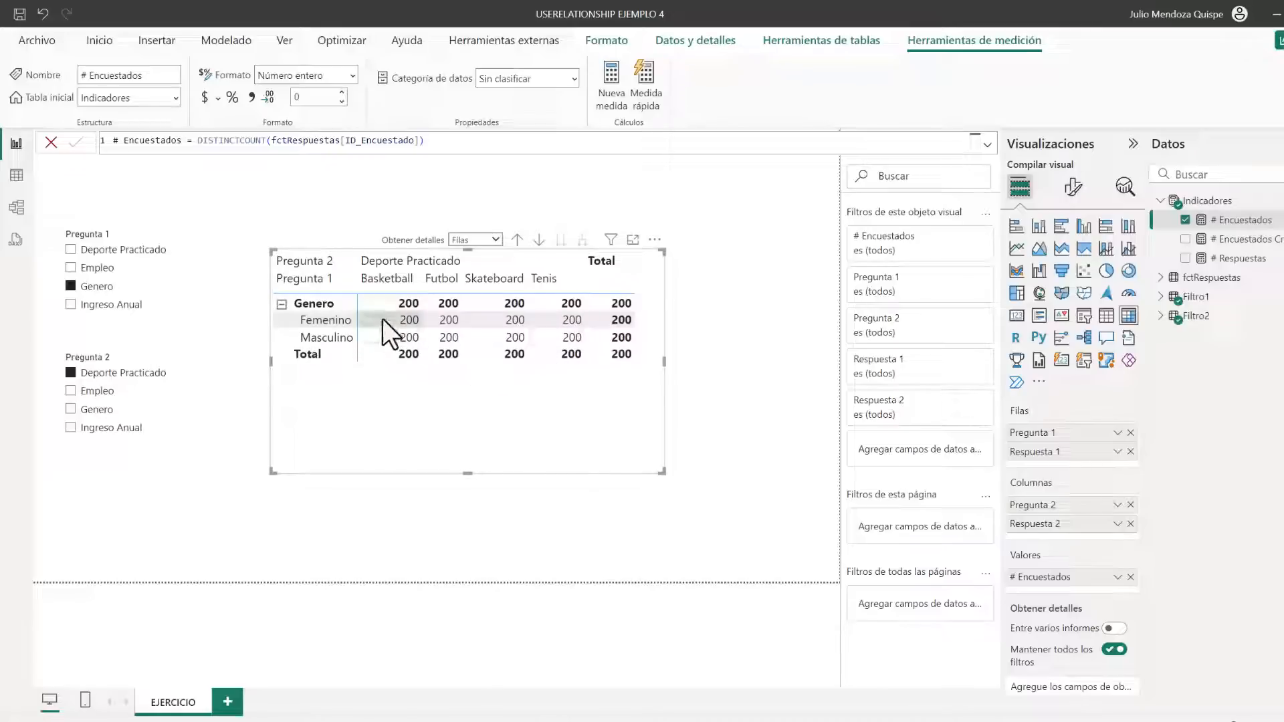
pyautogui.click(142, 187)
# Activate the many-to-one relationship between fctRespuestas and Filtro2 on ID_Respuesta
pyautogui.click(16, 209)
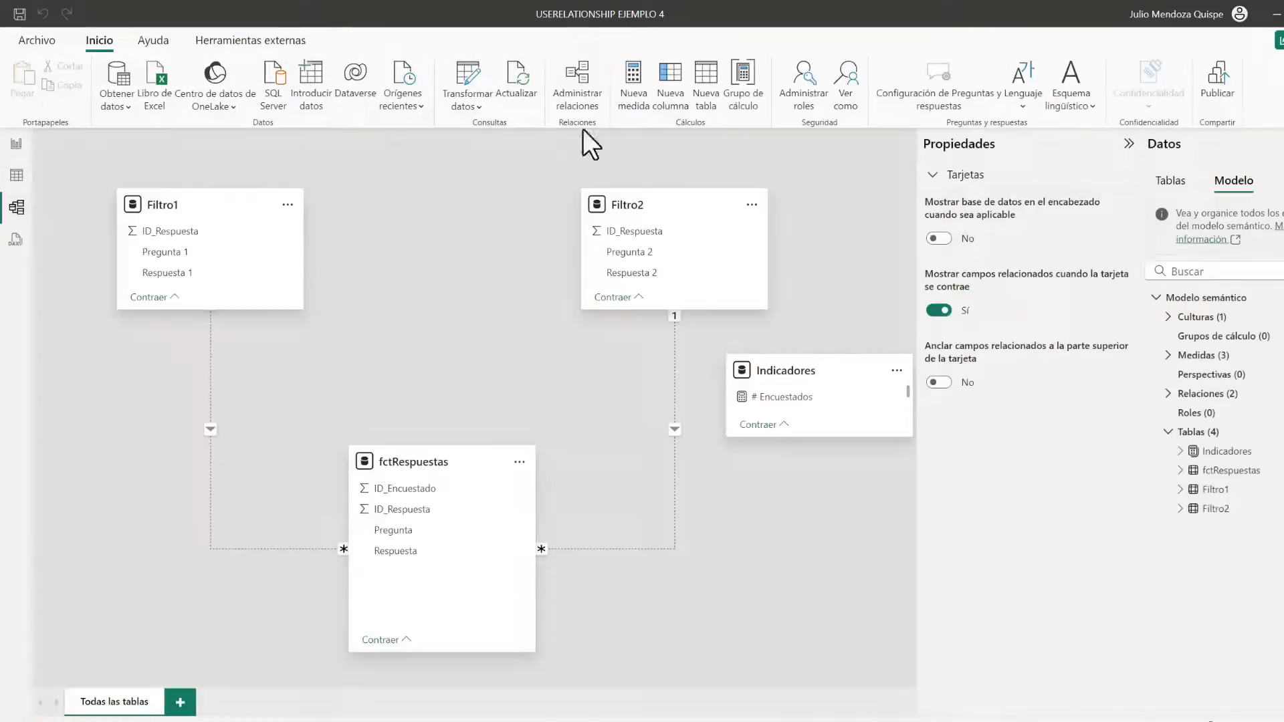
pyautogui.rightClick(675, 345)
pyautogui.click(713, 375)
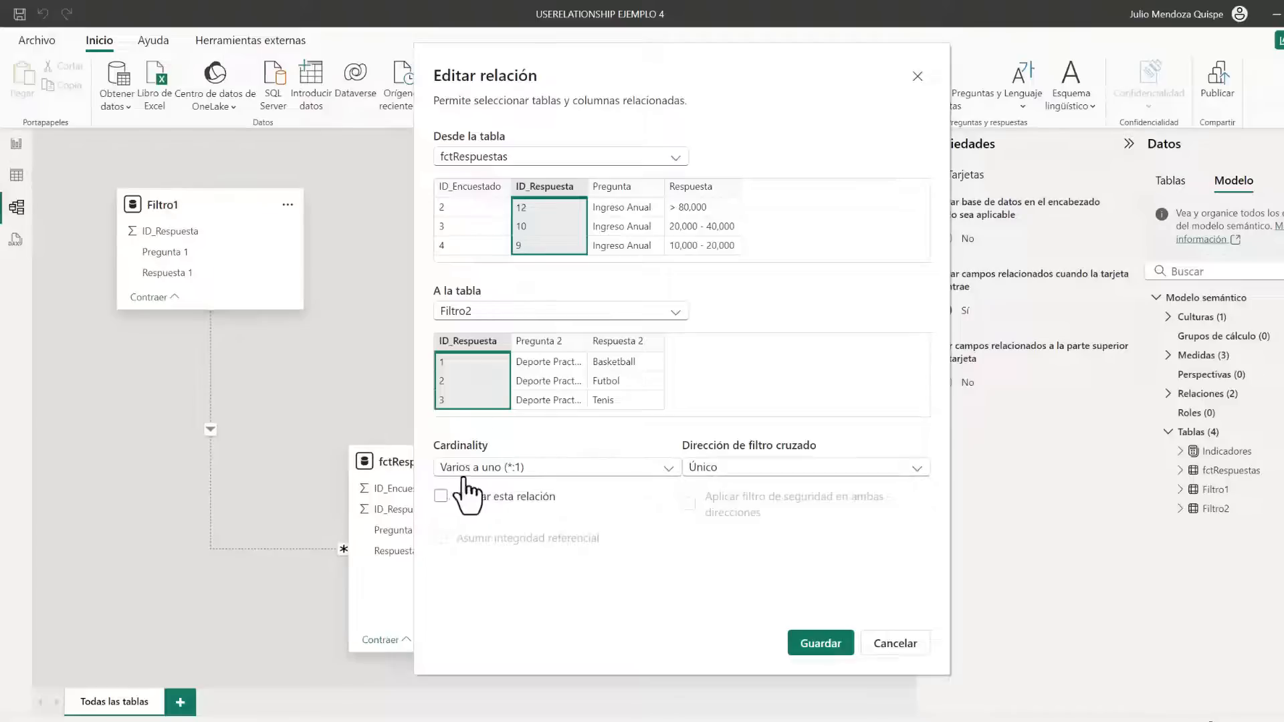
pyautogui.click(443, 498)
pyautogui.click(828, 645)
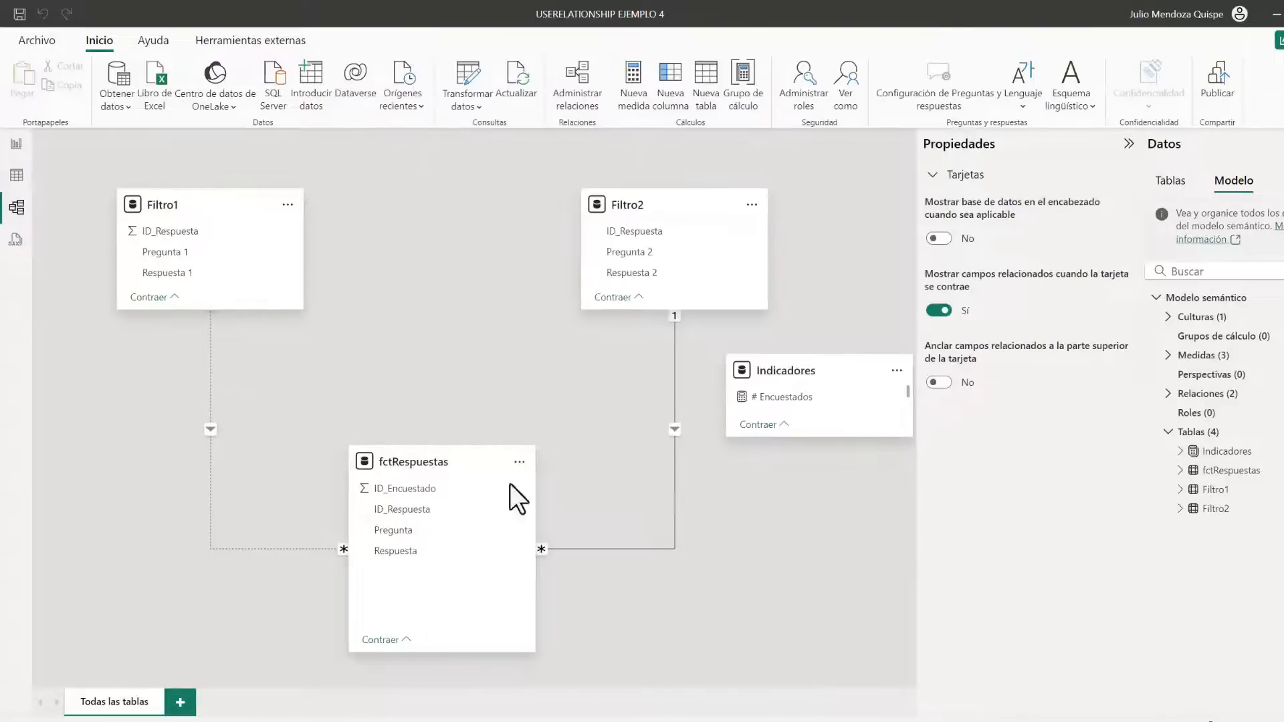
# Activate the many-to-one relationship between fctRespuestas and Filtro1 on ID_Respuesta
pyautogui.doubleClick(210, 352)
pyautogui.click(441, 496)
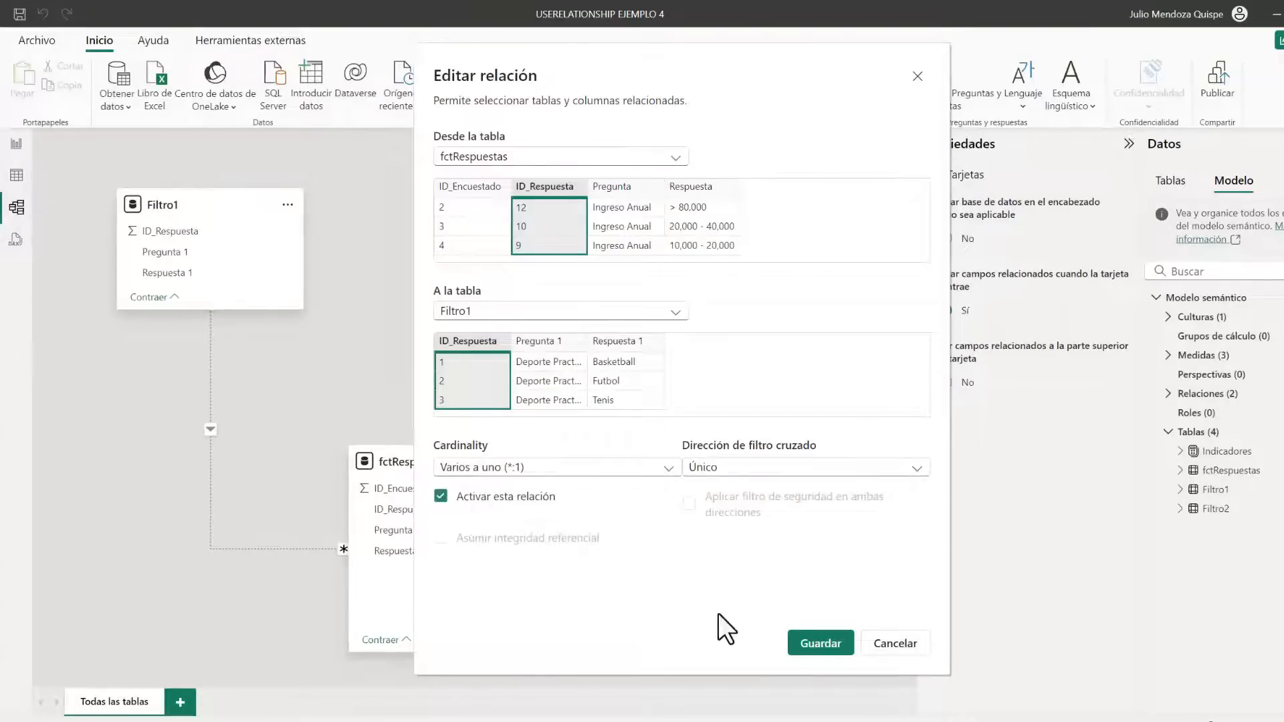
pyautogui.click(821, 643)
# Compare the report matrix and the Pregunta 1 and Pregunta 2 slicer selections with the active relationships in the model
pyautogui.click(17, 144)
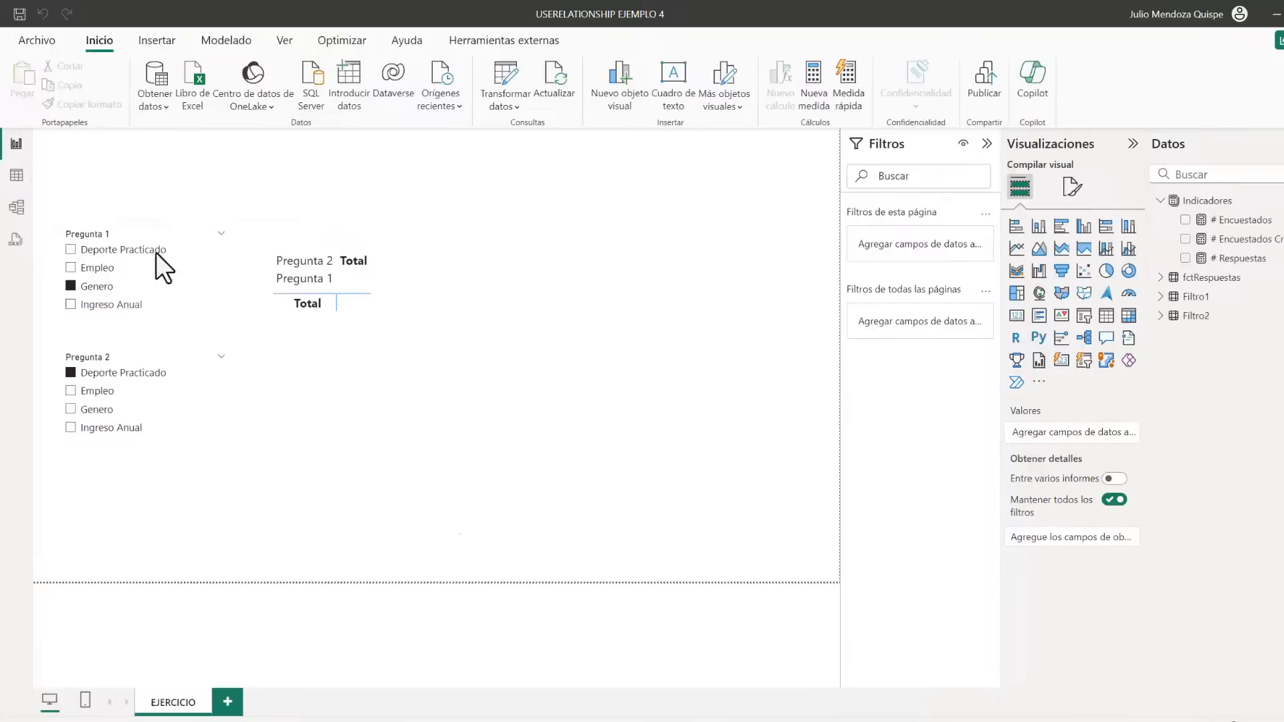
pyautogui.click(408, 359)
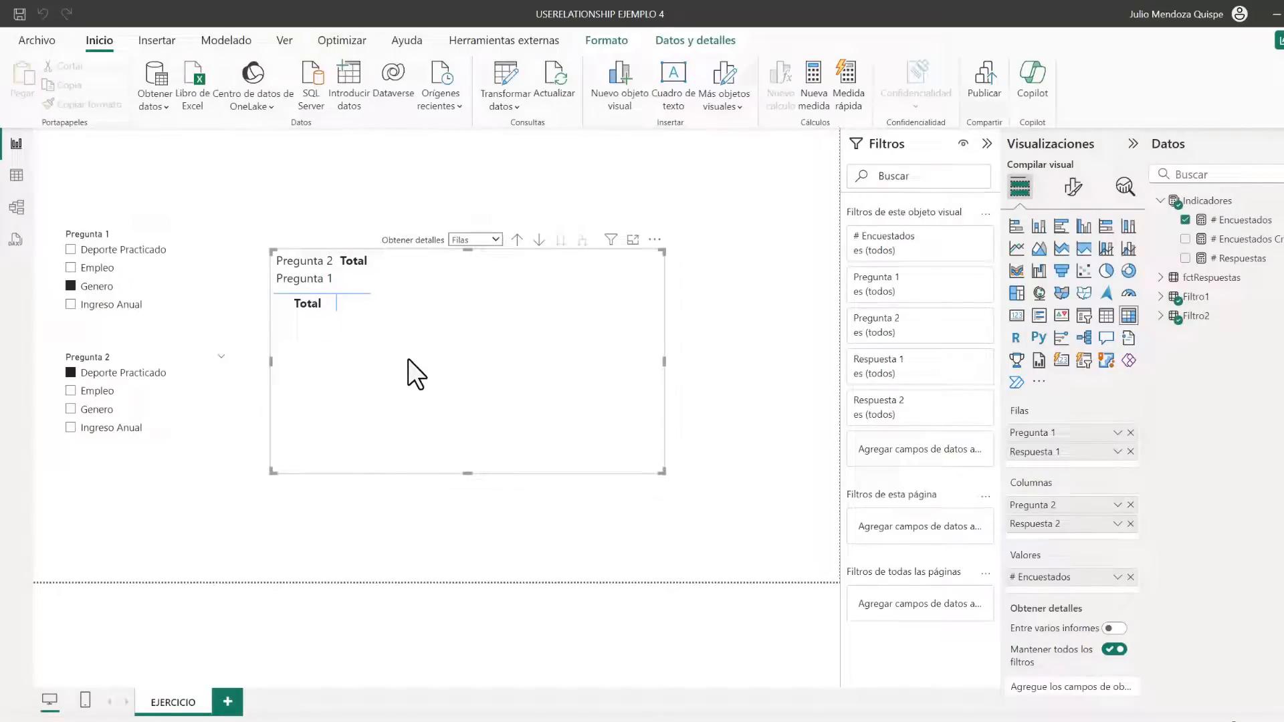
pyautogui.click(299, 167)
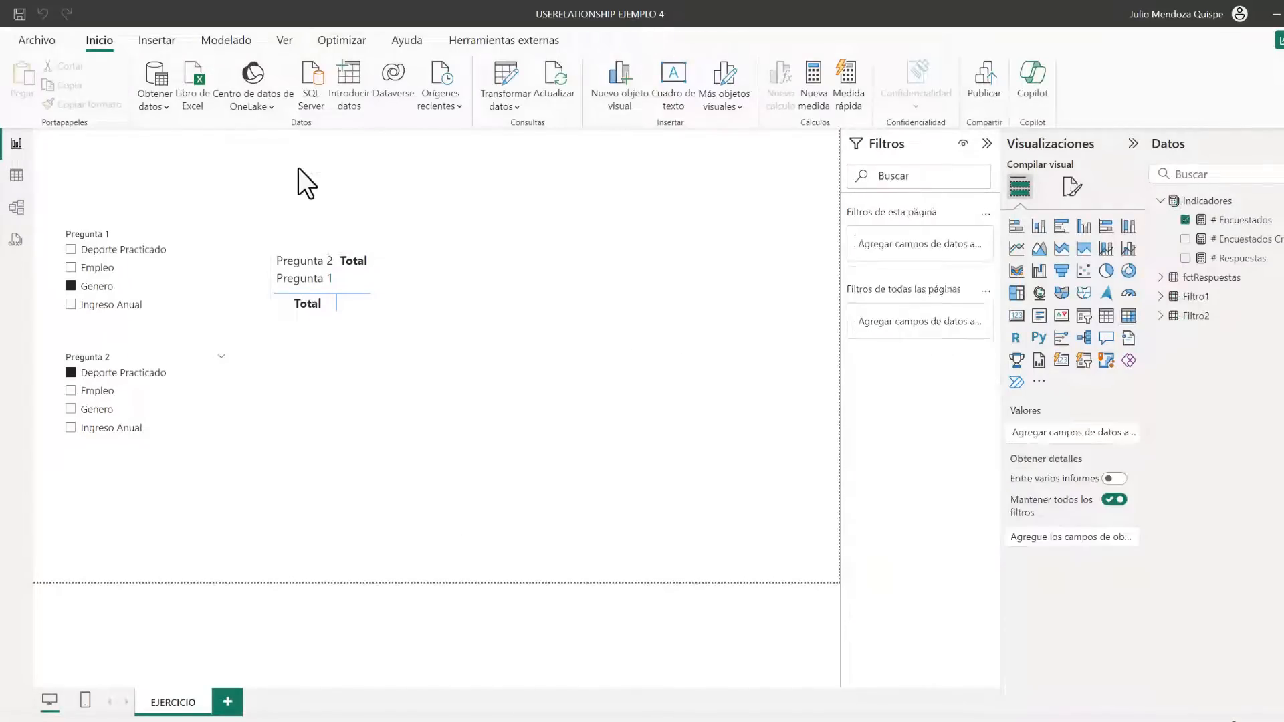
pyautogui.click(99, 233)
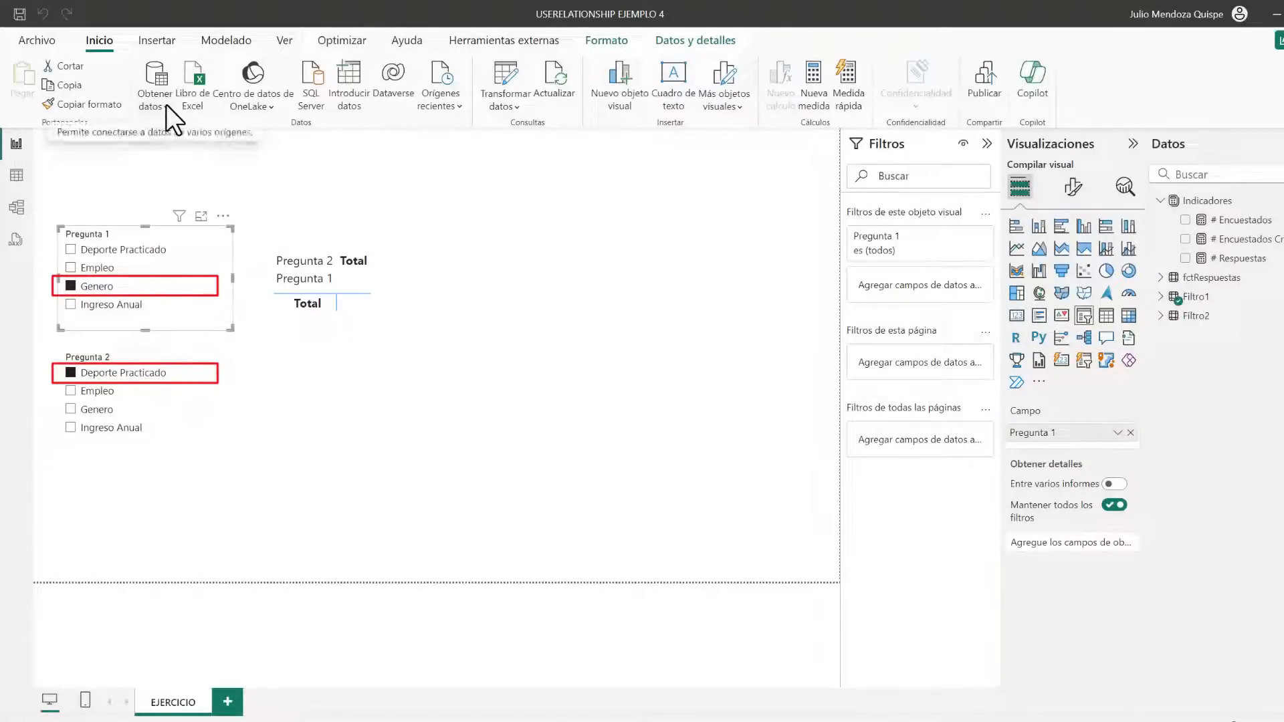
pyautogui.click(119, 358)
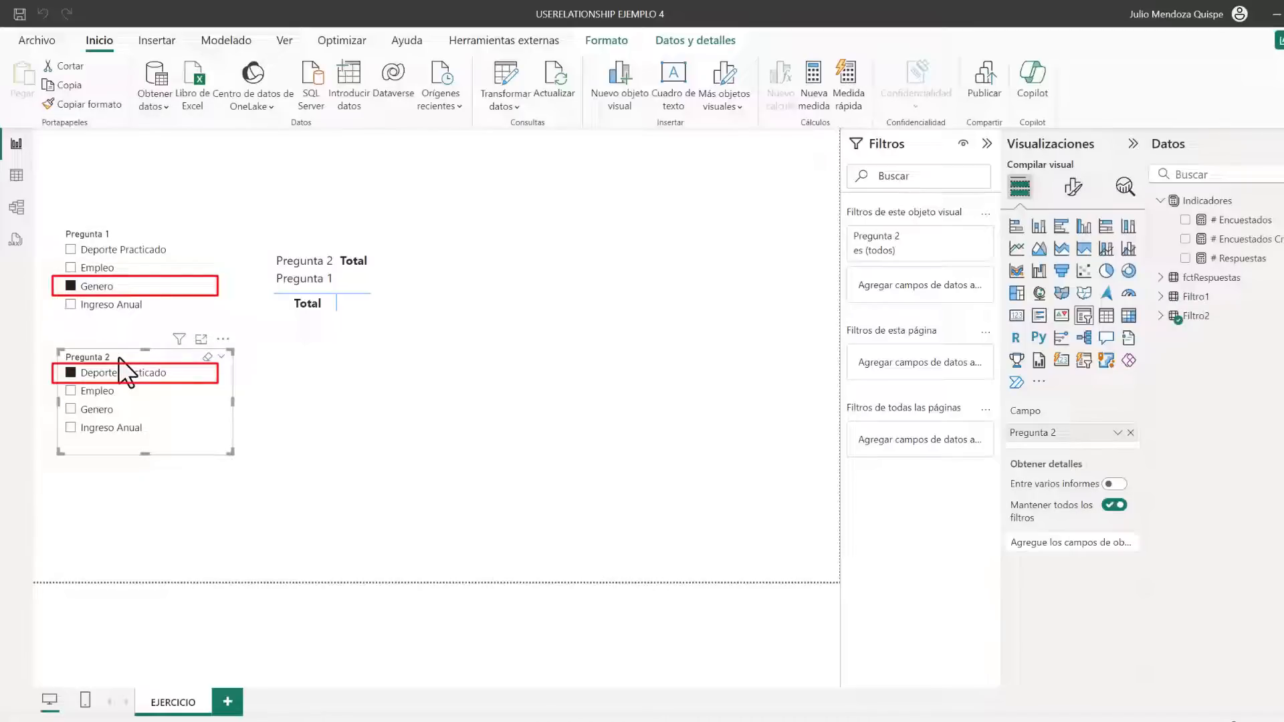
pyautogui.click(15, 209)
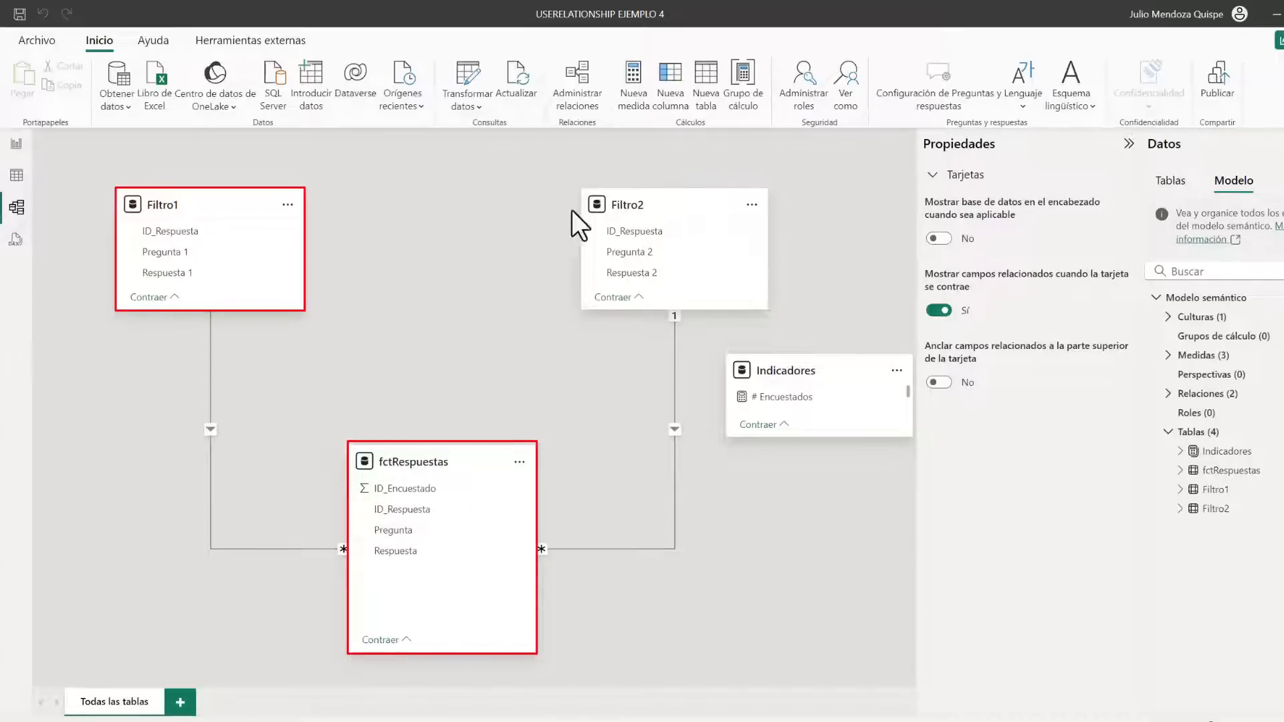
pyautogui.click(16, 143)
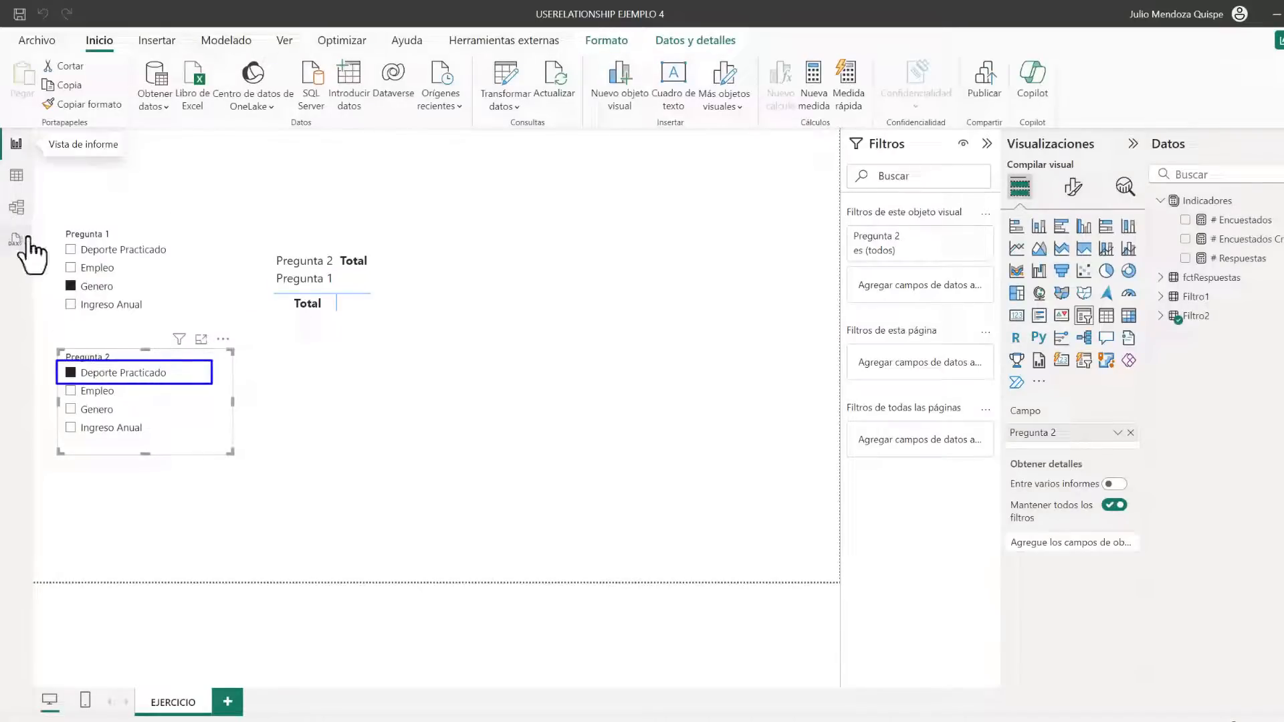
pyautogui.click(17, 208)
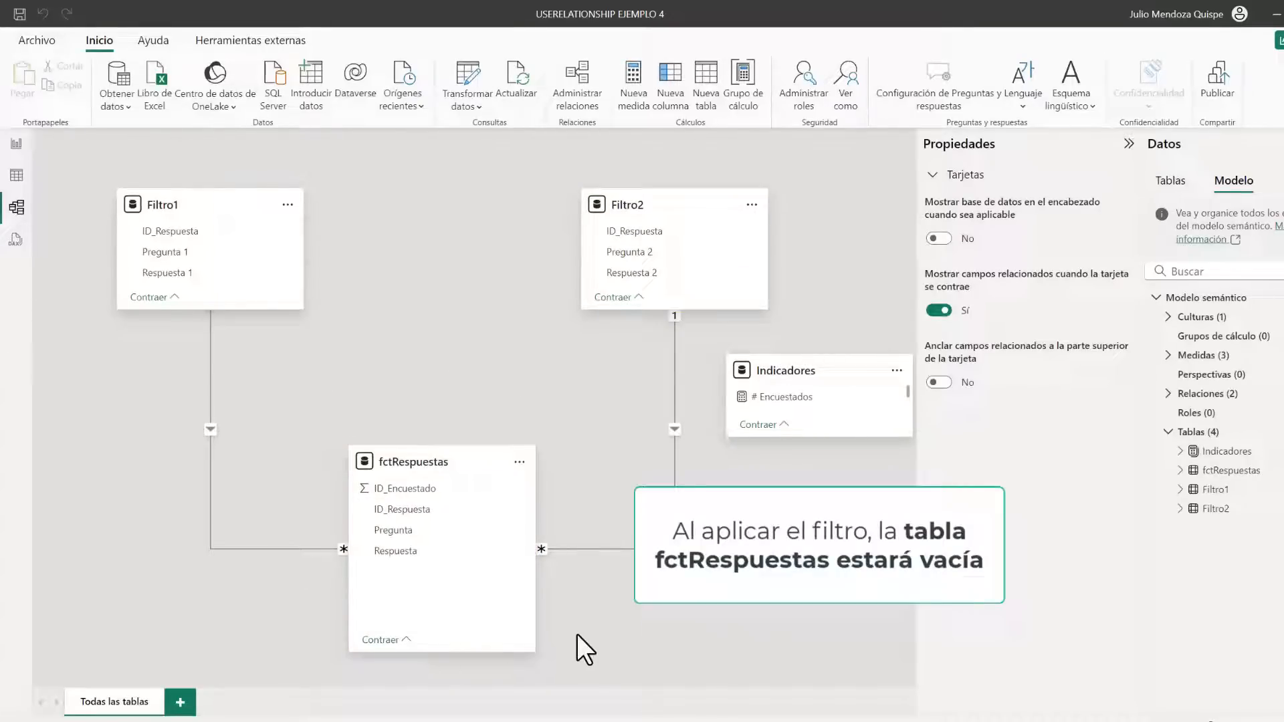
pyautogui.click(16, 146)
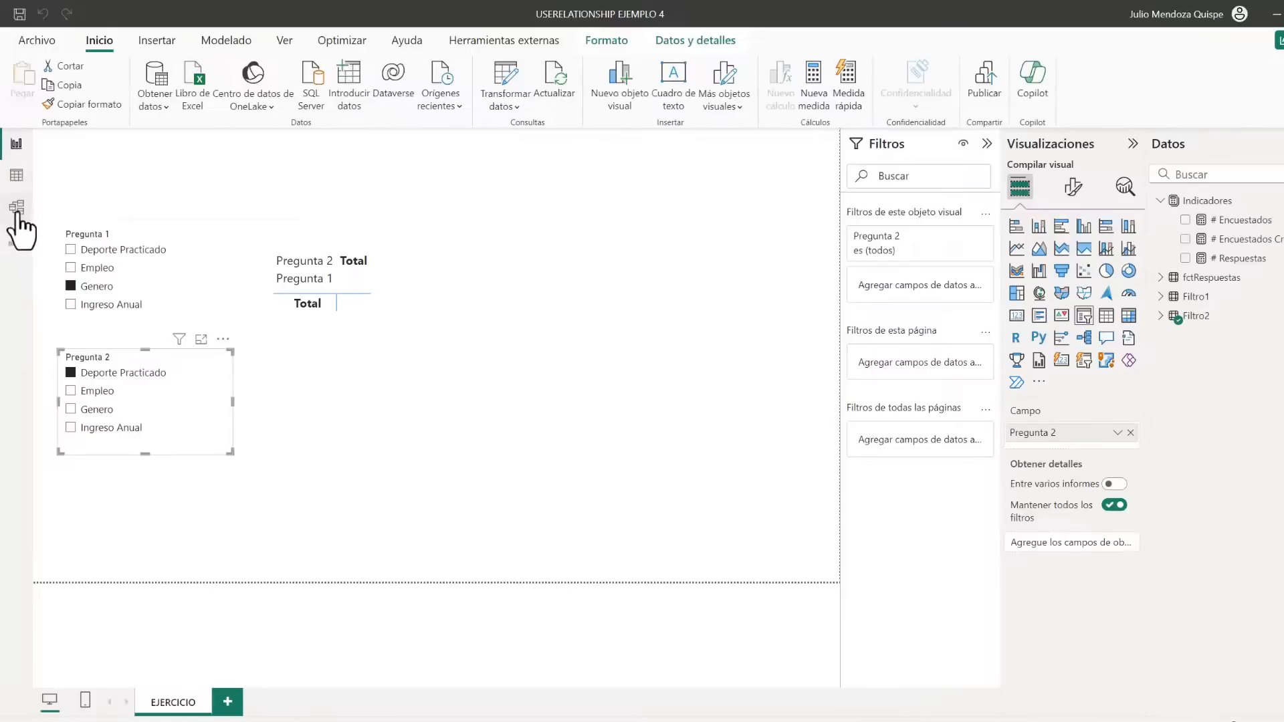
# Deactivate the relationship between fctRespuestas and Filtro1 on ID_Respuesta
pyautogui.click(18, 212)
pyautogui.rightClick(211, 394)
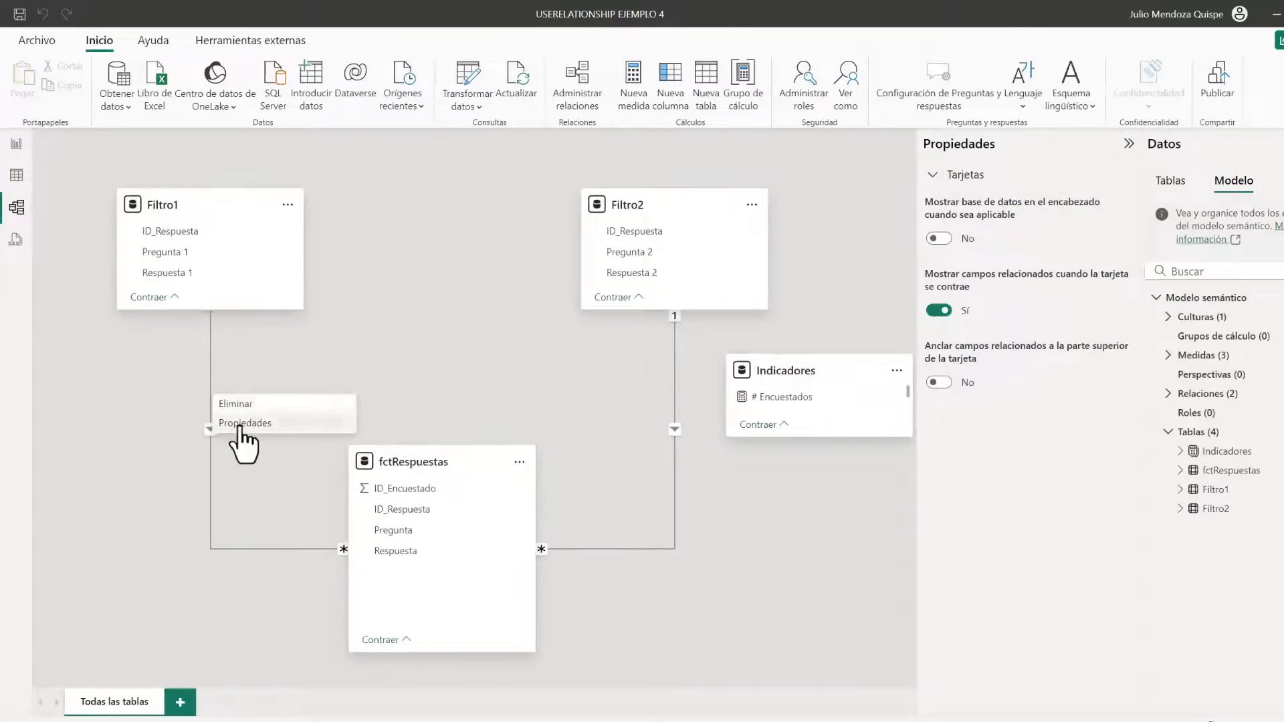
pyautogui.click(241, 424)
pyautogui.click(440, 496)
pyautogui.click(820, 643)
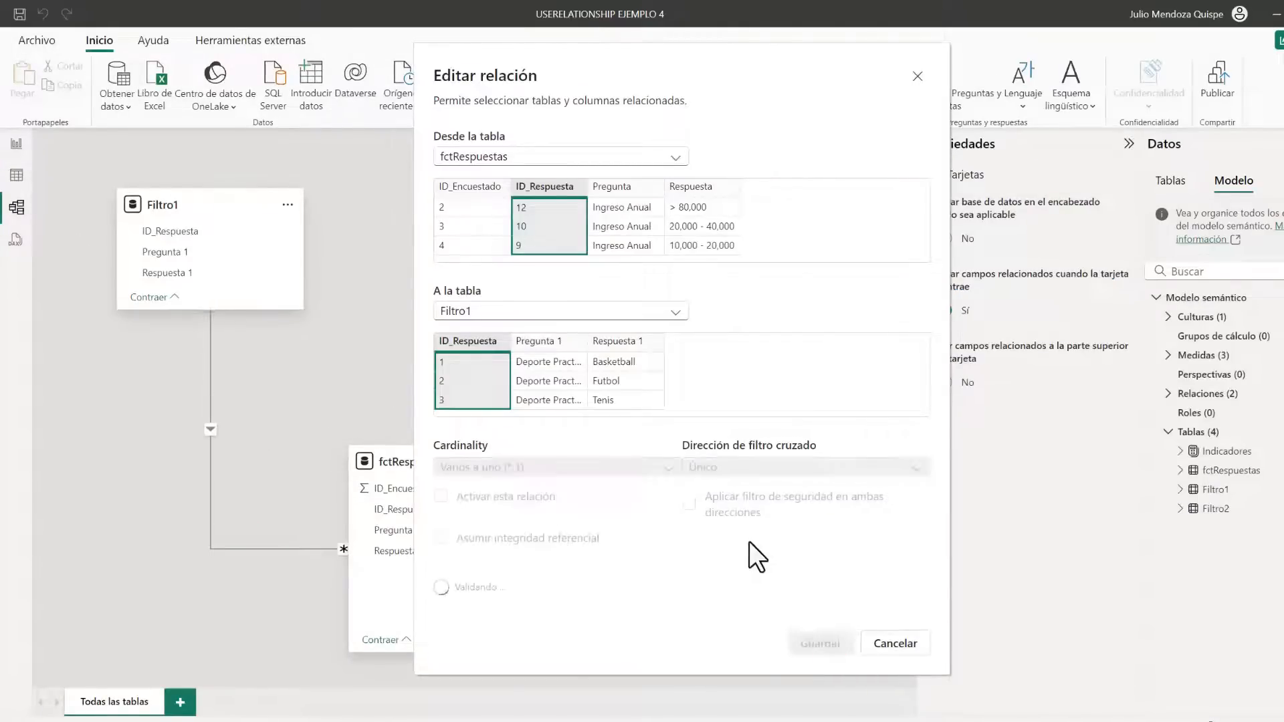
# Deactivate the relationship between fctRespuestas and Filtro2 on ID_Respuesta, and check the # Encuestados matrix in the report
pyautogui.rightClick(676, 395)
pyautogui.click(703, 423)
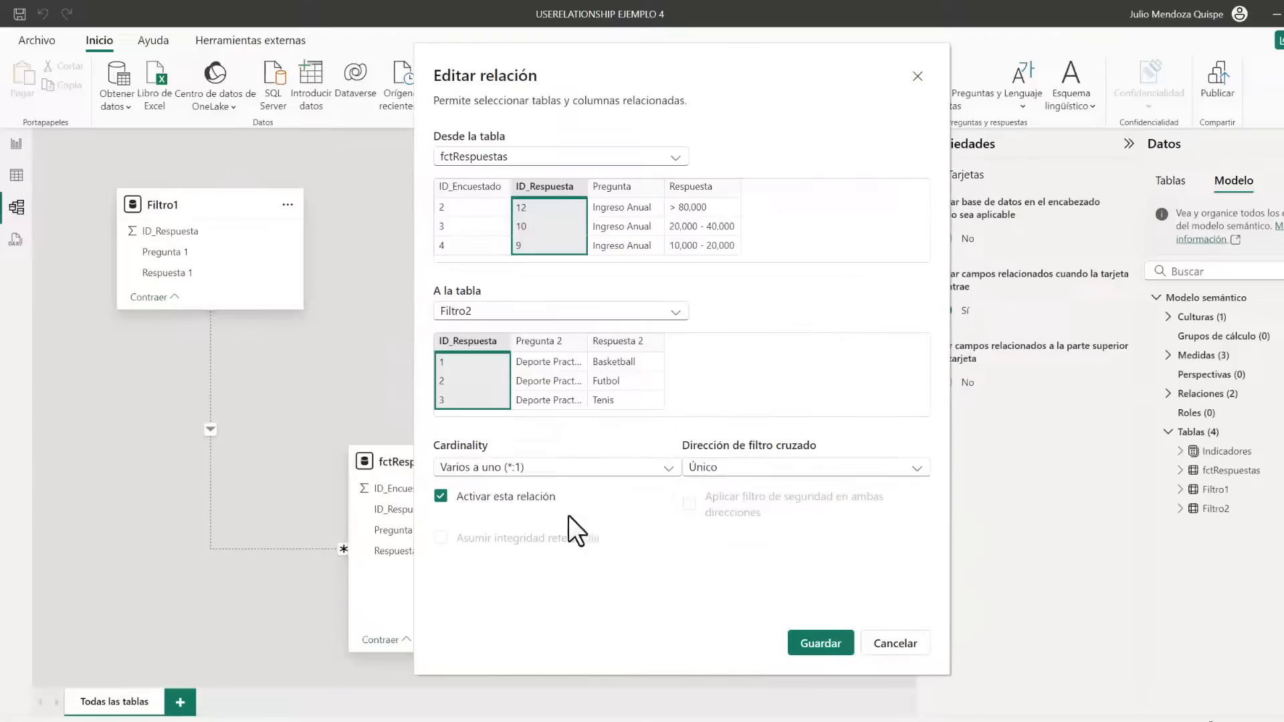
pyautogui.click(440, 496)
pyautogui.click(820, 643)
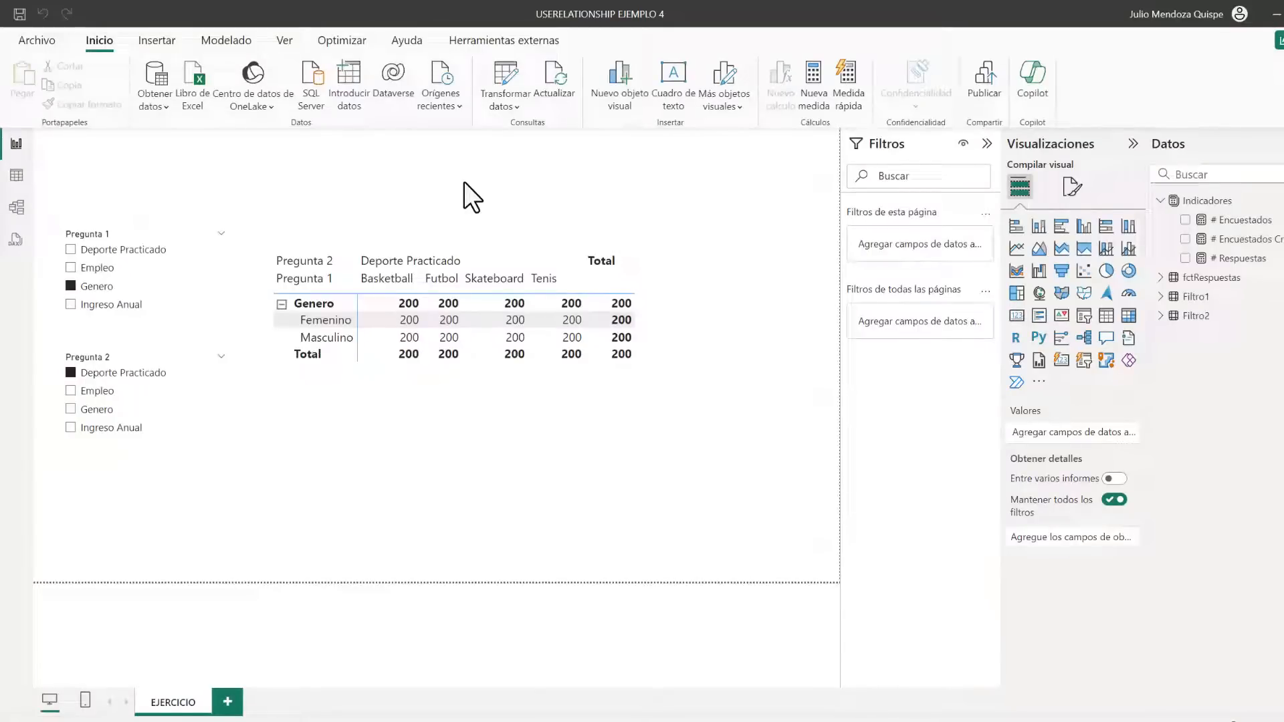
pyautogui.click(652, 348)
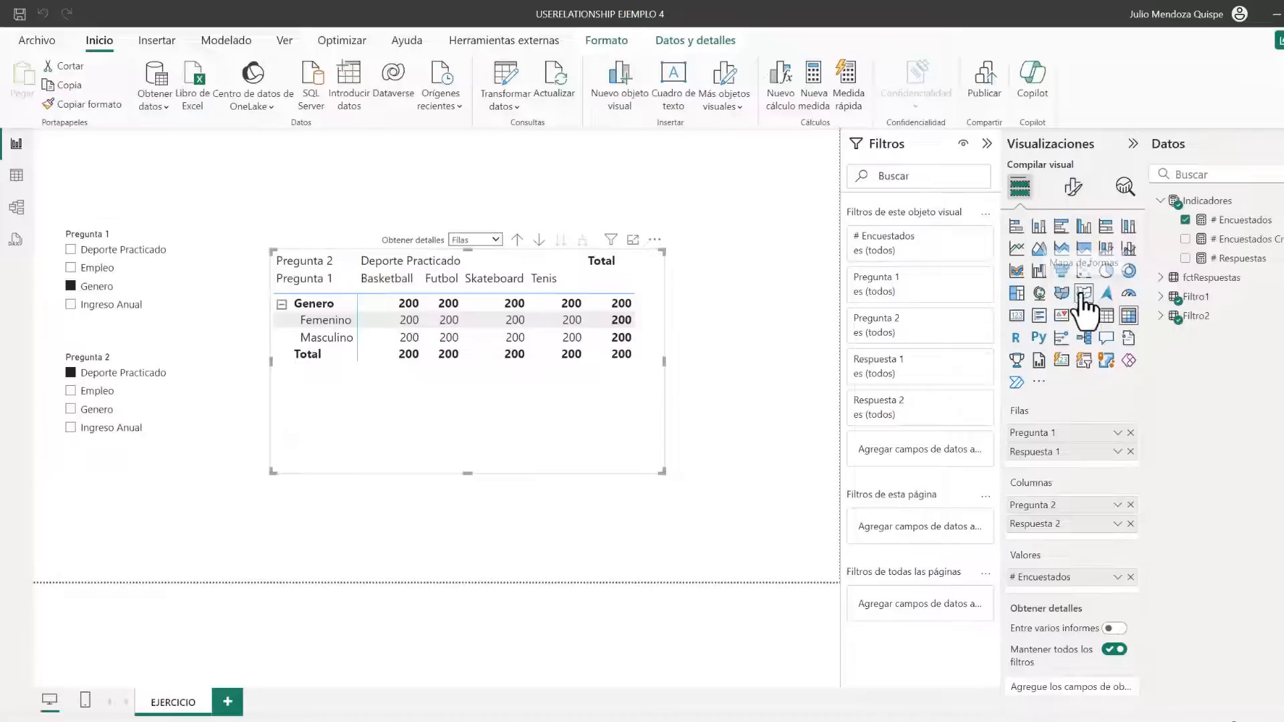
pyautogui.click(685, 362)
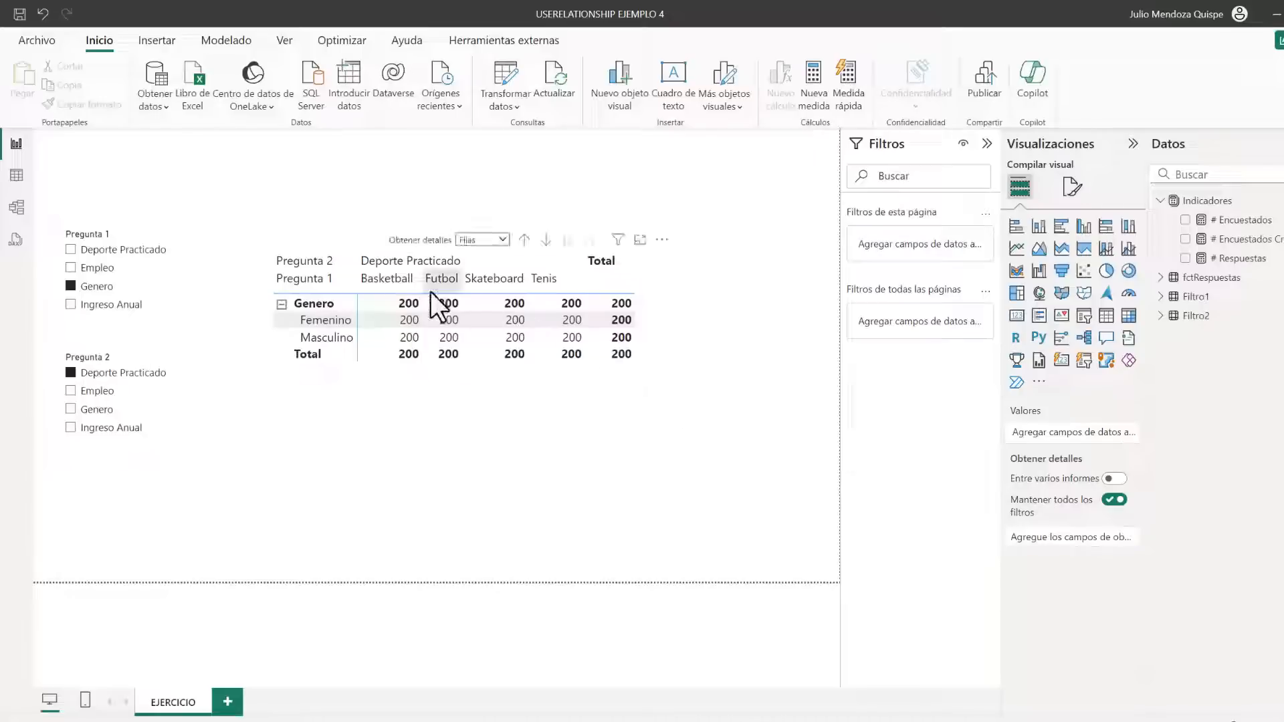
# Replace the entire formula of the # Encuestados Cruce measure with the placeholder value 0
pyautogui.click(1241, 239)
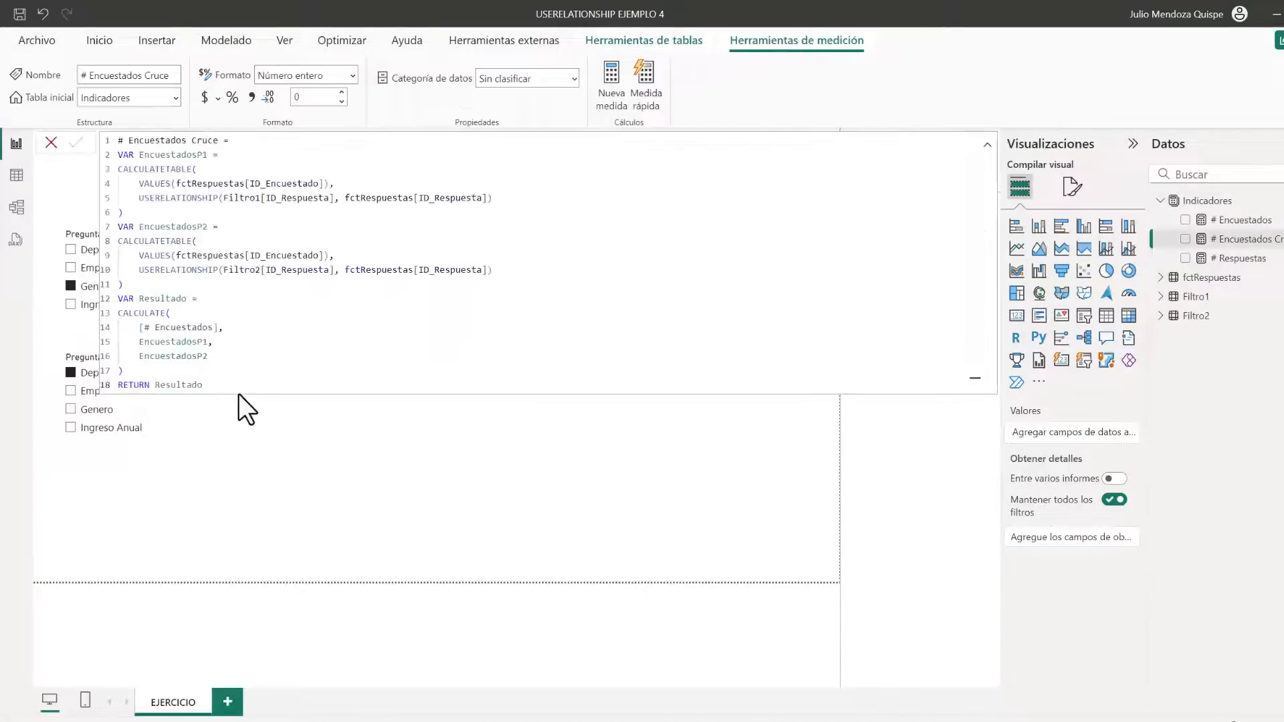
pyautogui.moveTo(231, 386); pyautogui.dragTo(89, 159)
pyautogui.press('BackSpace')
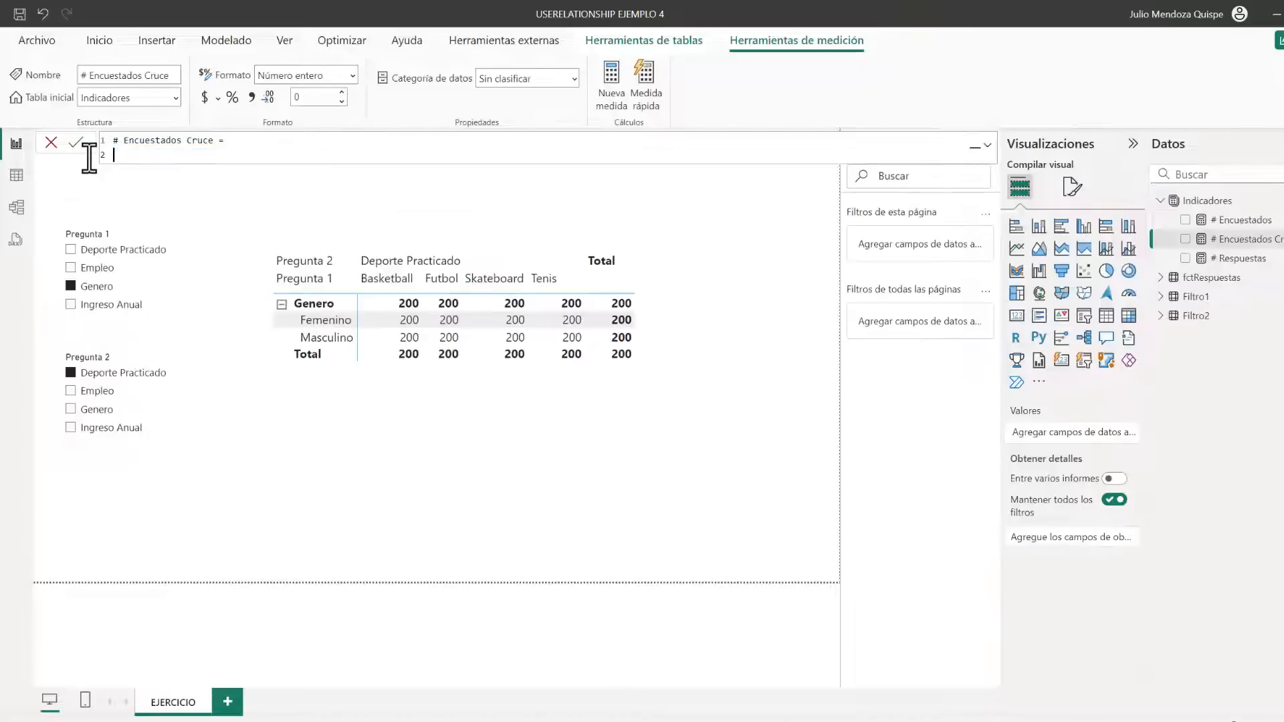
pyautogui.moveTo(465, 386)
pyautogui.write('0')
pyautogui.press('Return')
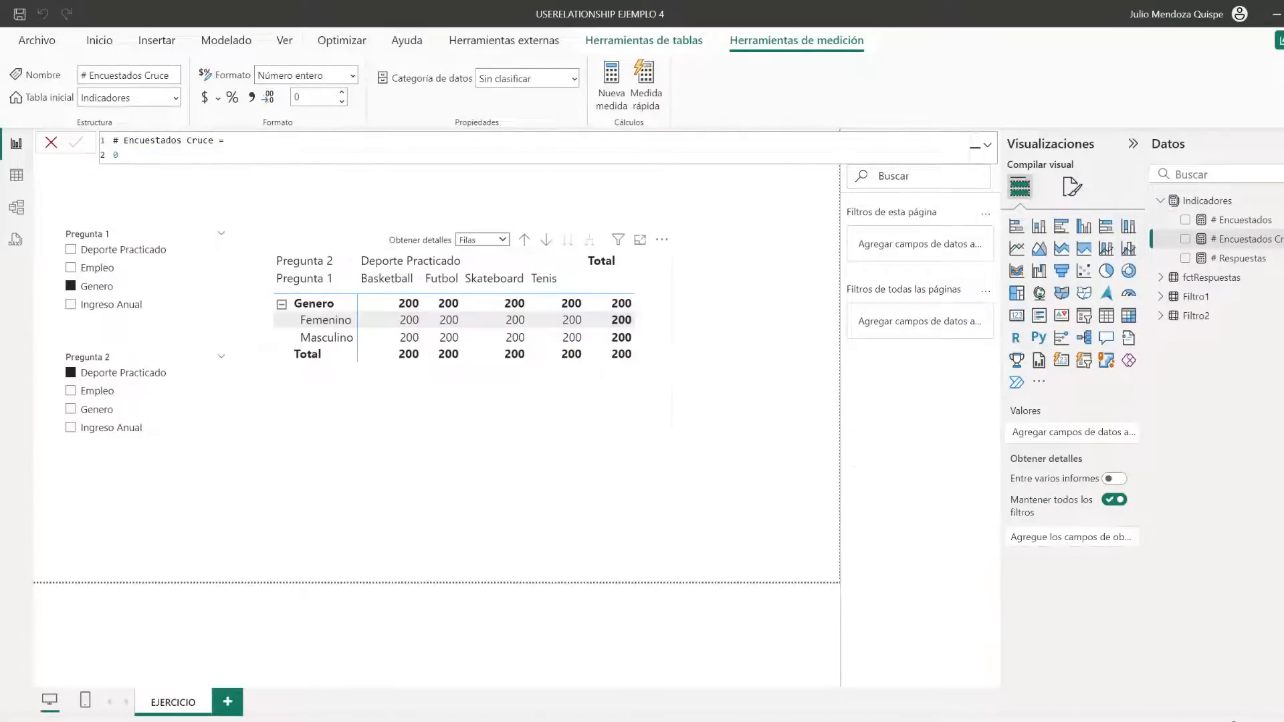
# Use # Encuestados Cruce as the matrix's only value, removing # Encuestados from it
pyautogui.click(576, 395)
pyautogui.moveTo(1270, 241); pyautogui.dragTo(1104, 587)
pyautogui.click(1130, 577)
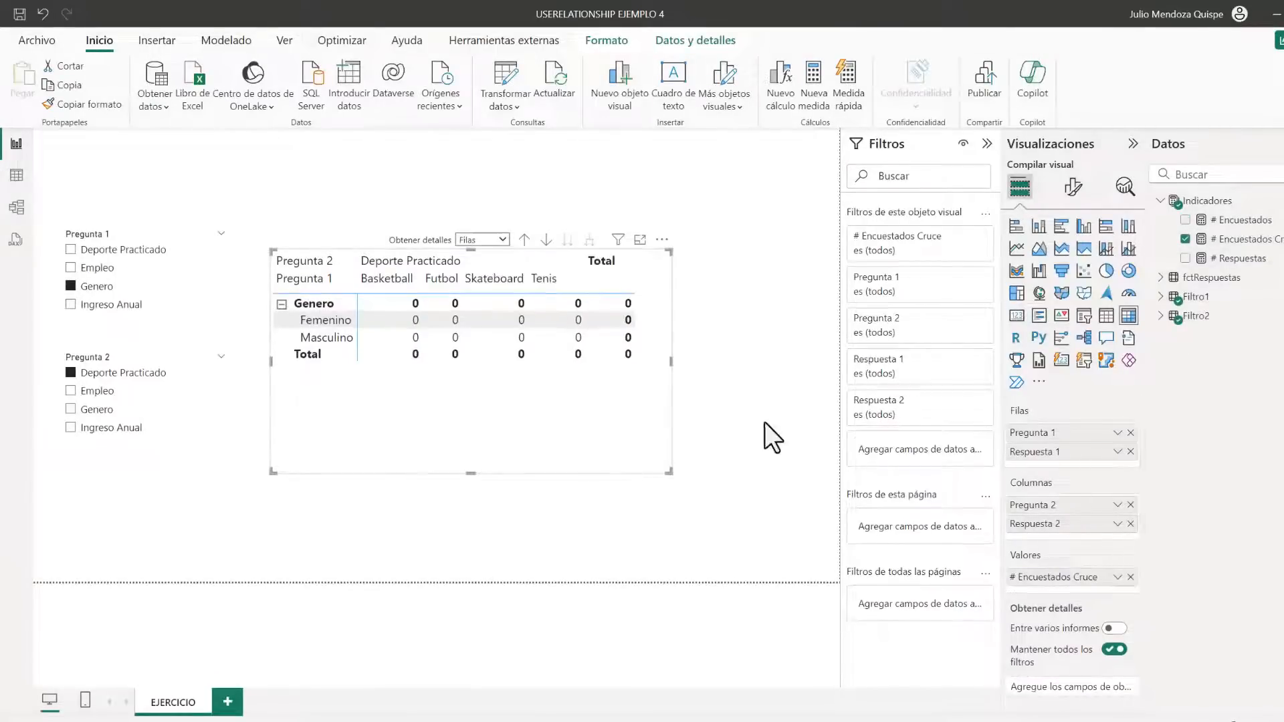
# Replace the placeholder in the # Encuestados Cruce formula with a declaration of the variable tblEncuestadosP1
pyautogui.click(1245, 241)
pyautogui.click(167, 163)
pyautogui.press('BackSpace')
pyautogui.write('va')
pyautogui.press('BackSpace')
pyautogui.press('BackSpace')
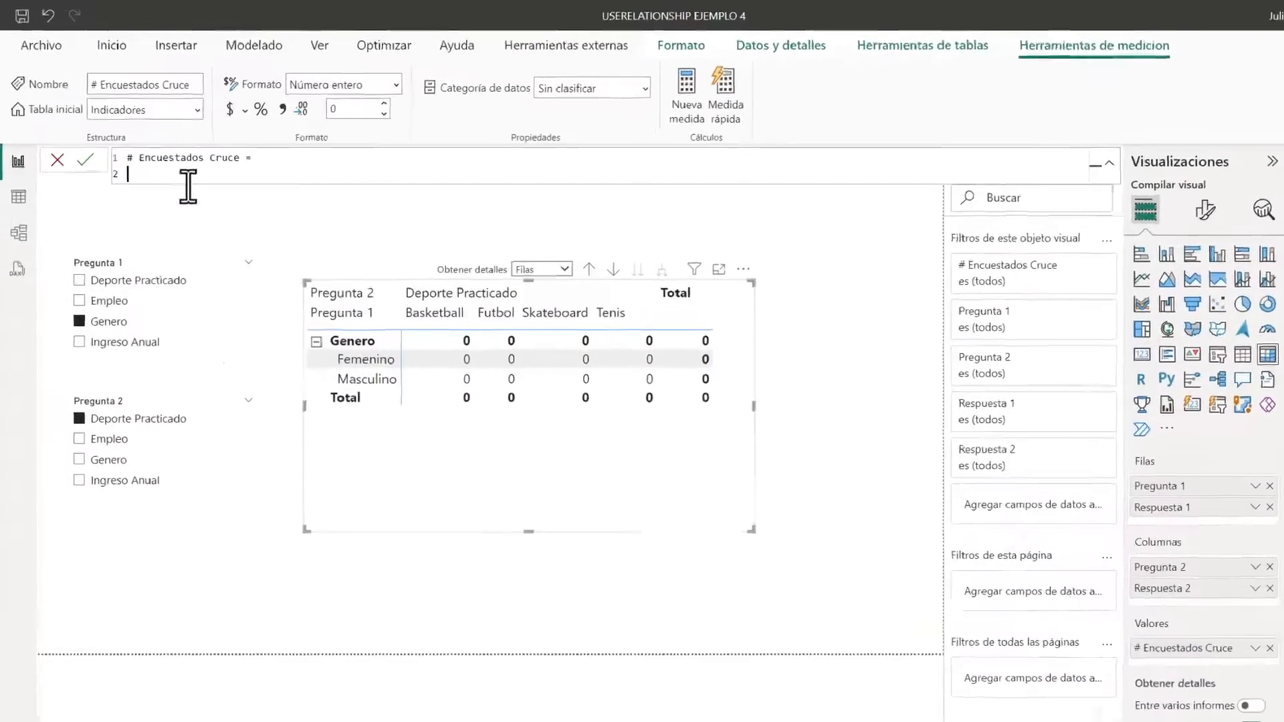
pyautogui.write('v')
pyautogui.press('BackSpace')
pyautogui.write('var')
pyautogui.press('Tab')
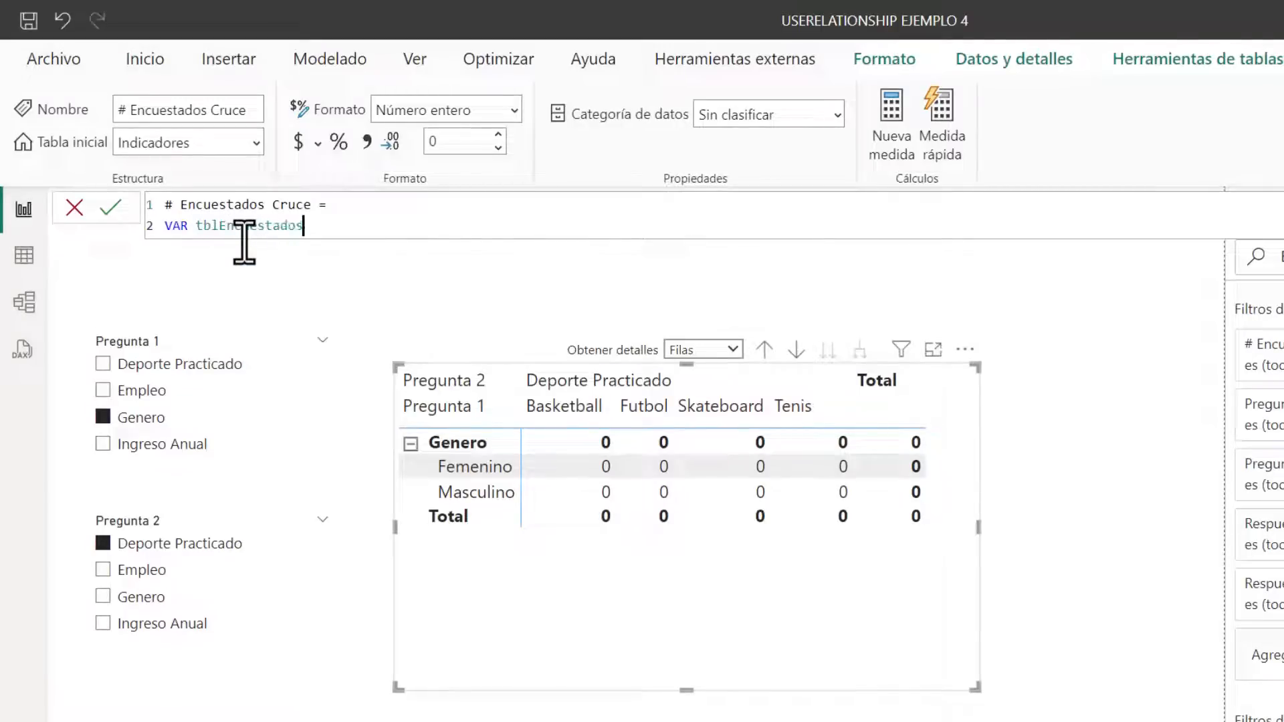
pyautogui.press('Return')
# Define tblEncuestadosP1 with a CALCULATETABLE whose table argument is VALUES(fctRespuestas[ID_Encuestado])
pyautogui.write('CA')
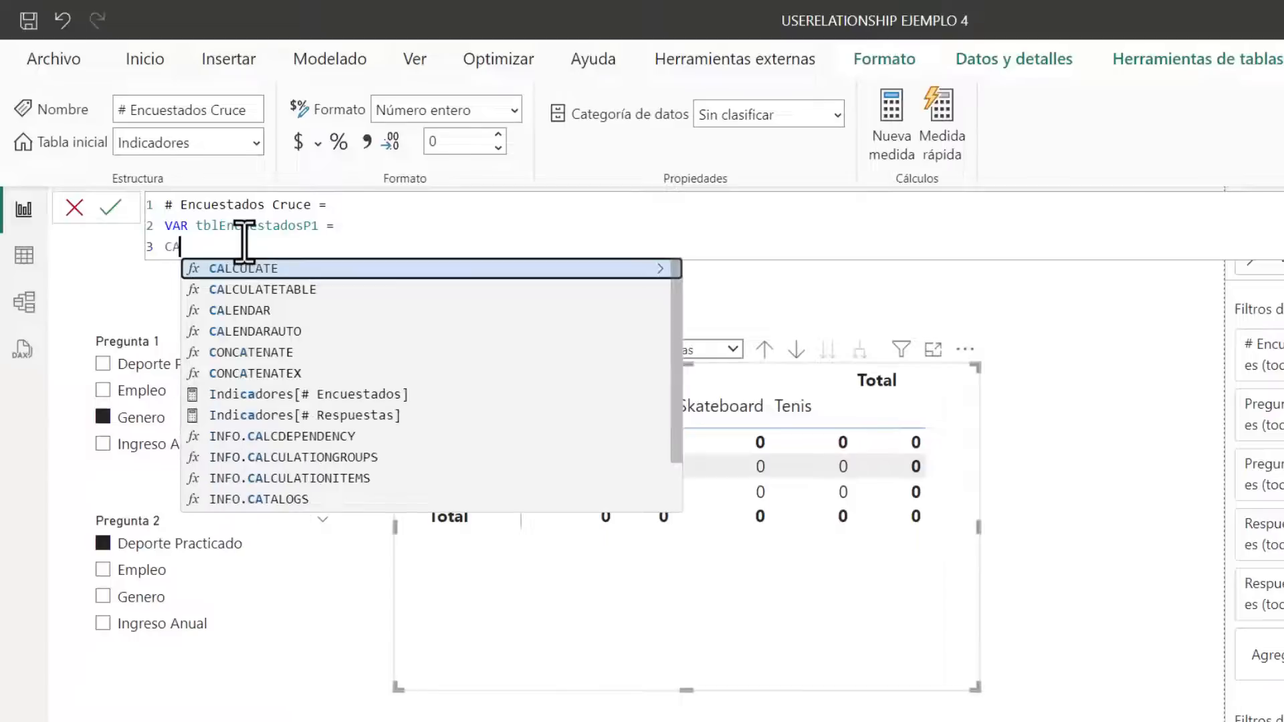
pyautogui.press('Down')
pyautogui.press('Tab')
pyautogui.press('Return')
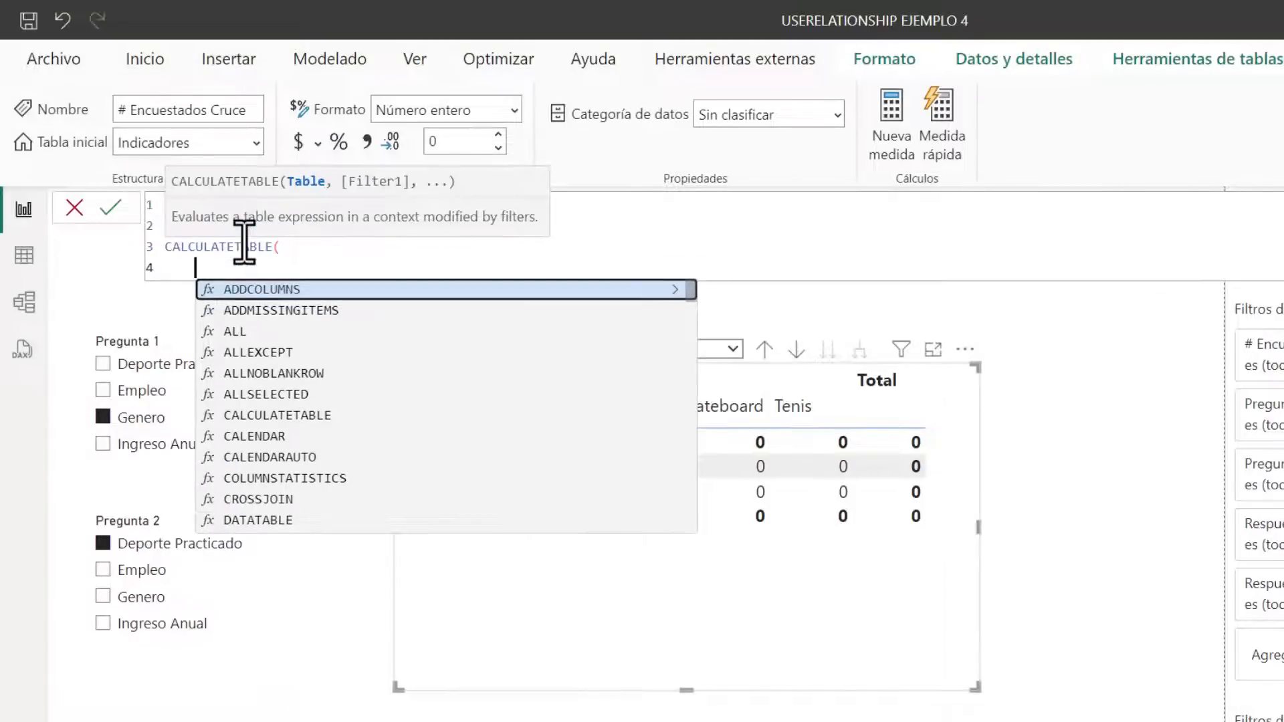
pyautogui.write('val')
pyautogui.press('Tab')
pyautogui.write('id')
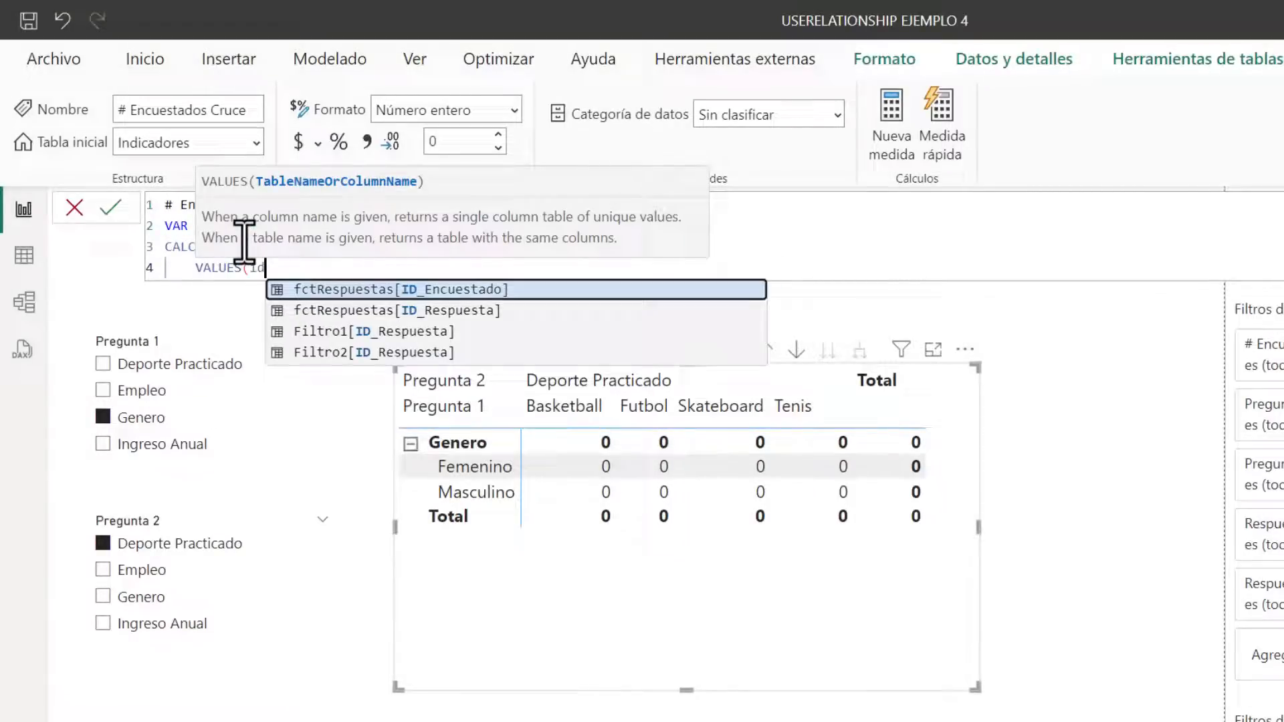
pyautogui.press('Tab')
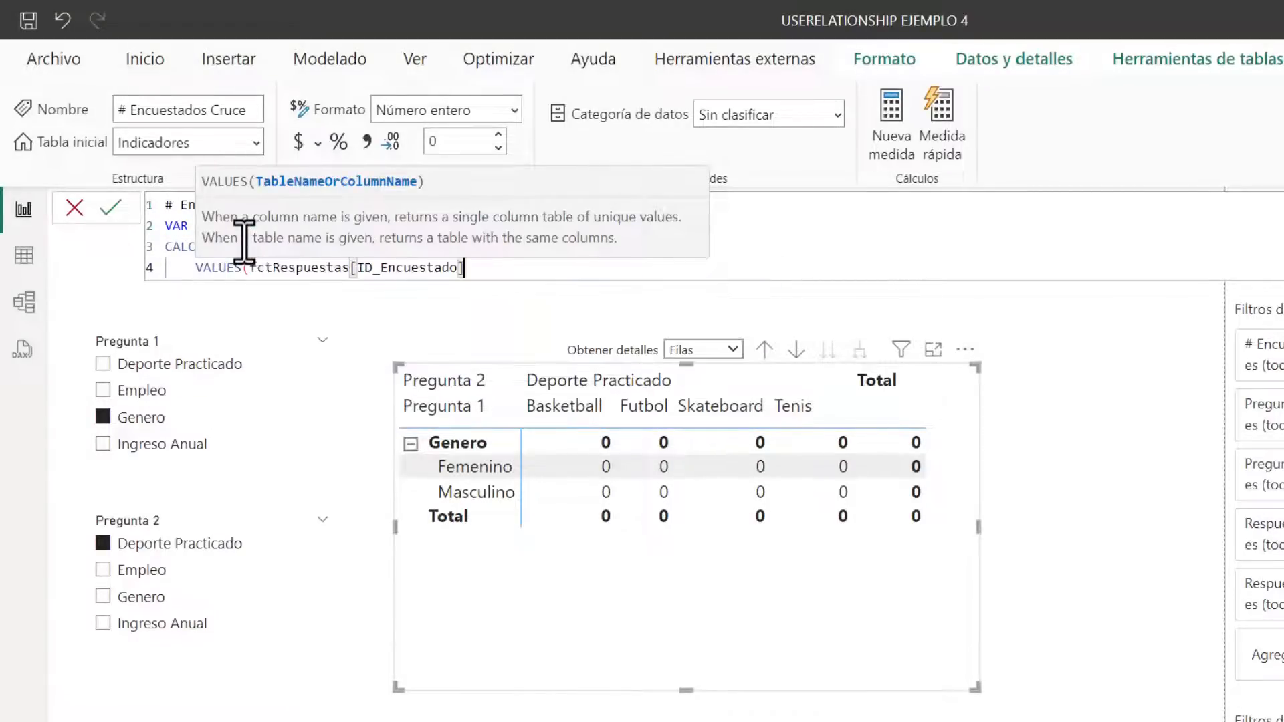
pyautogui.write(')')
pyautogui.moveTo(192, 274); pyautogui.dragTo(595, 303)
pyautogui.click(530, 274)
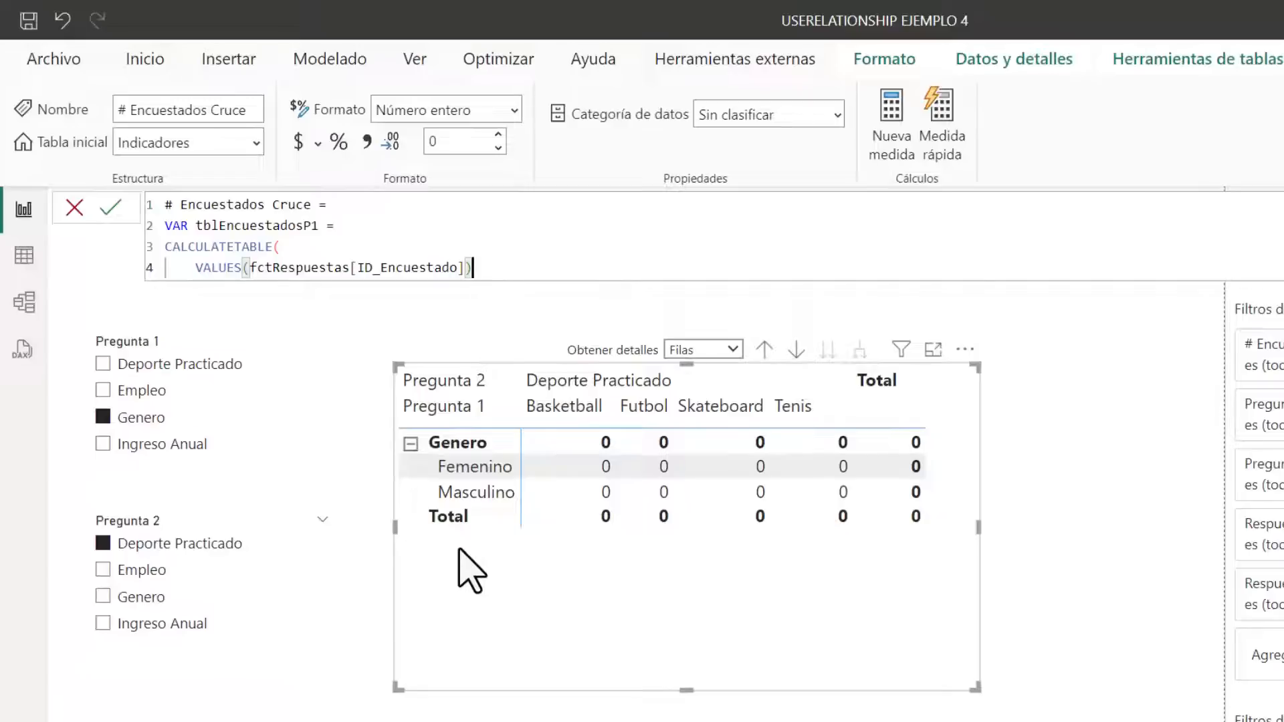
# Add a USERELATIONSHIP filter to the CALCULATETABLE with Filtro1[ID_Respuesta] as its first column
pyautogui.write(',')
pyautogui.press('Return')
pyautogui.write('us')
pyautogui.press('Down')
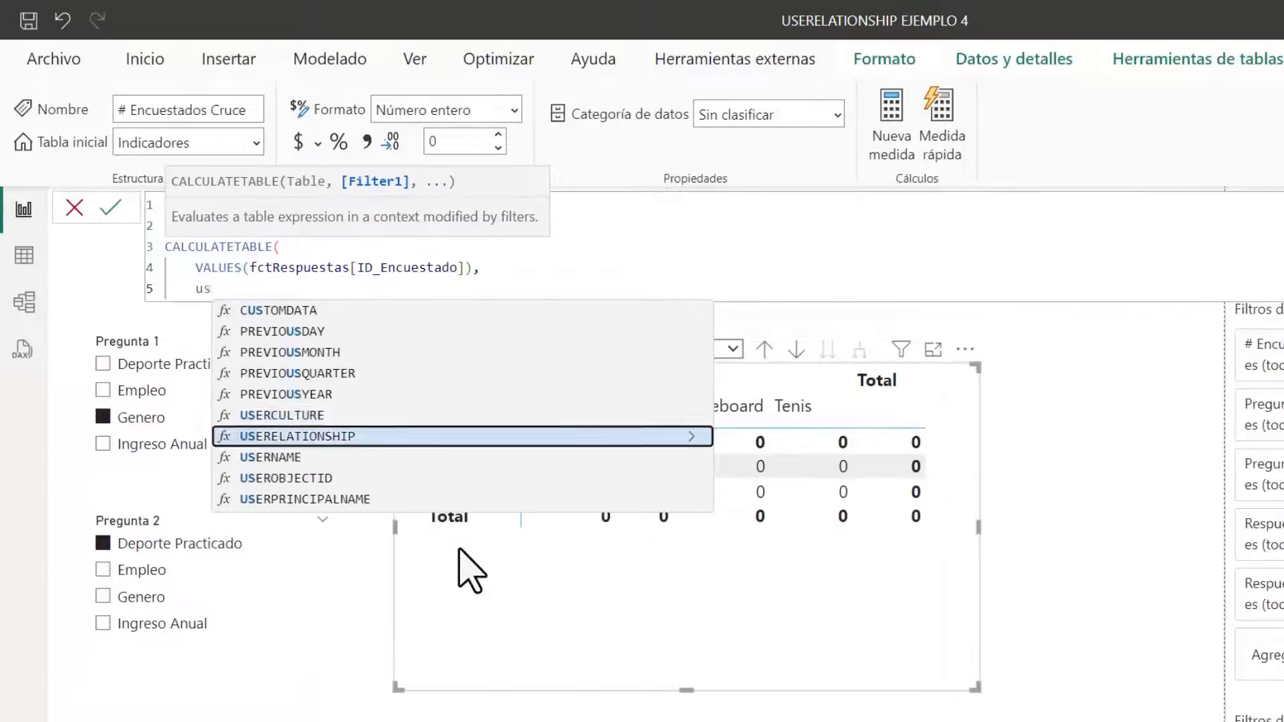
pyautogui.press('Tab')
pyautogui.write('f')
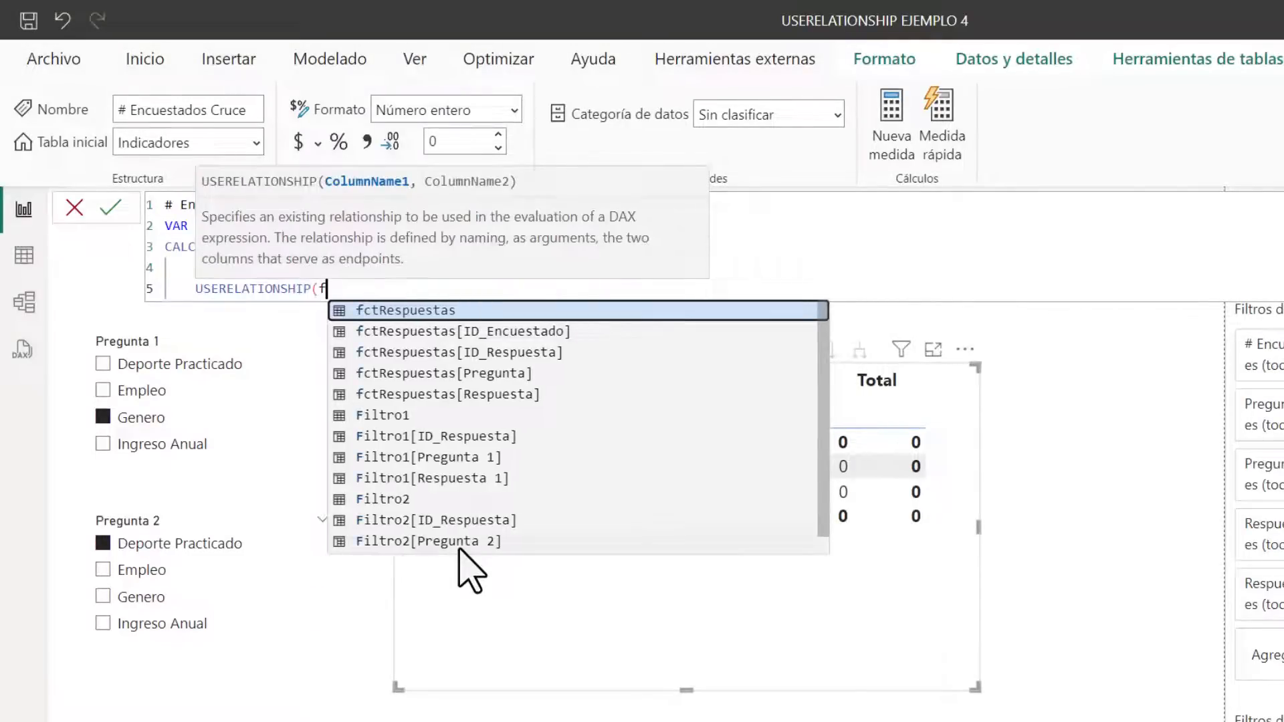
pyautogui.press('Down')
pyautogui.press('Down')
pyautogui.press('Down')
pyautogui.press('Down')
pyautogui.press('Down')
pyautogui.press('Down')
pyautogui.press('Down')
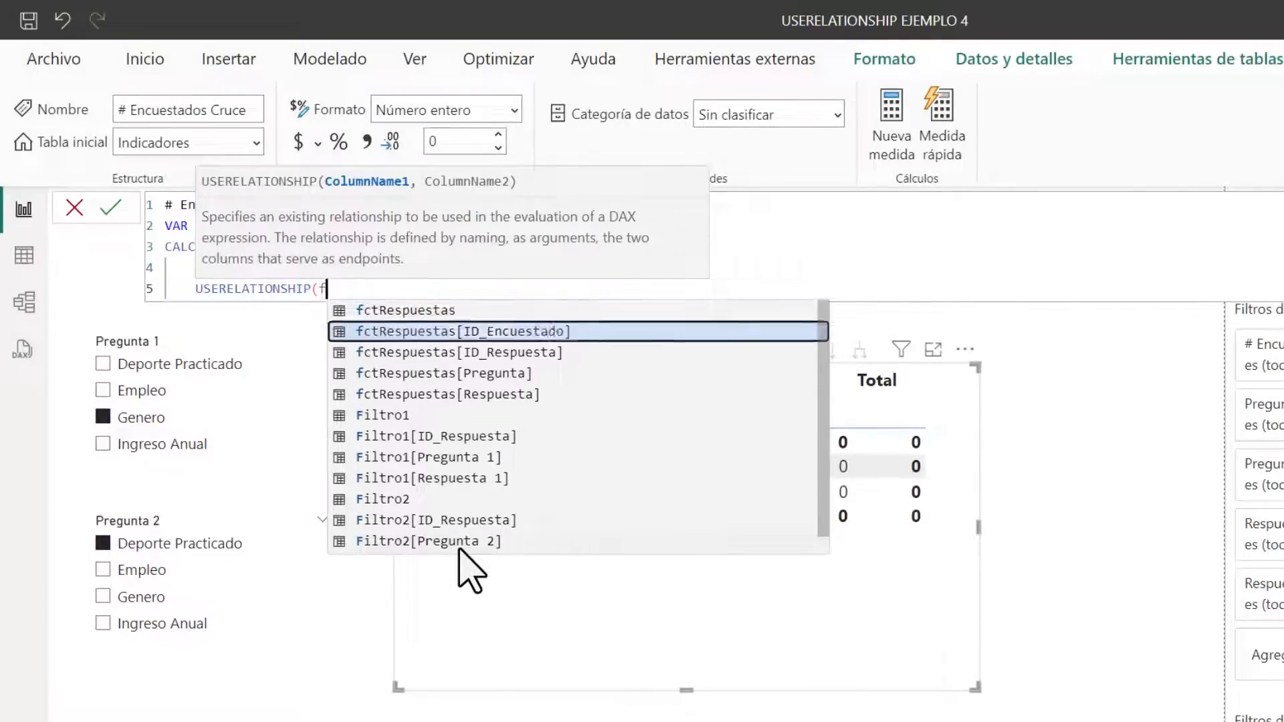
pyautogui.press('Up')
pyautogui.press('Up')
pyautogui.press('Up')
pyautogui.press('Up')
pyautogui.press('Up')
pyautogui.press('Up')
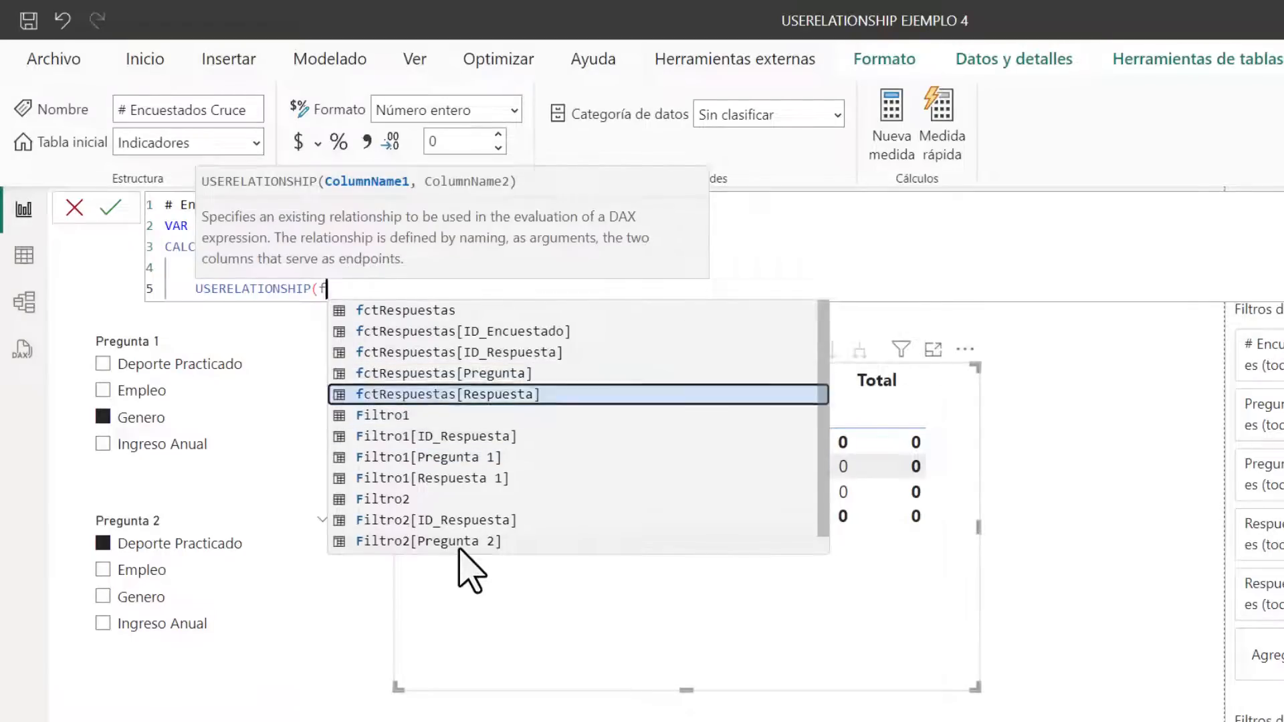
pyautogui.press('Down')
pyautogui.press('Down')
pyautogui.press('Down')
pyautogui.press('Down')
pyautogui.press('Down')
pyautogui.press('Tab')
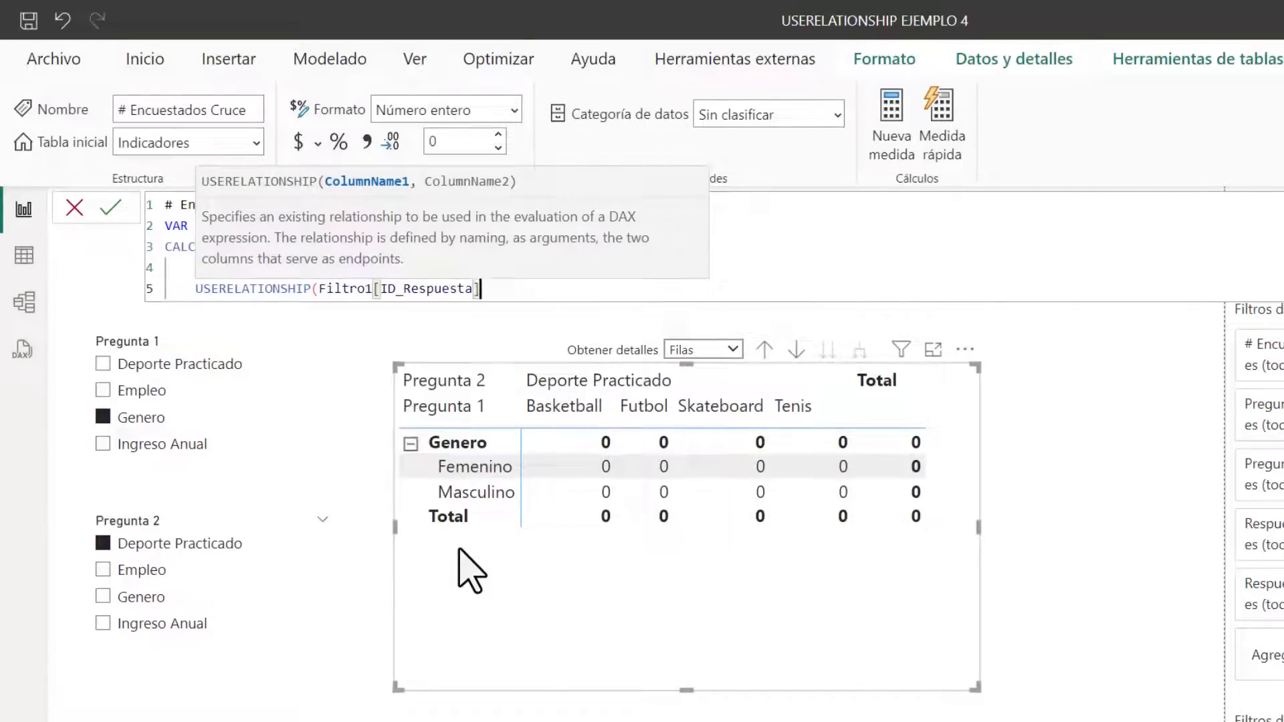
# Complete the USERELATIONSHIP with fctRespuestas[ID_Respuesta] as its second column and close the CALCULATETABLE
pyautogui.write(',')
pyautogui.press('Down')
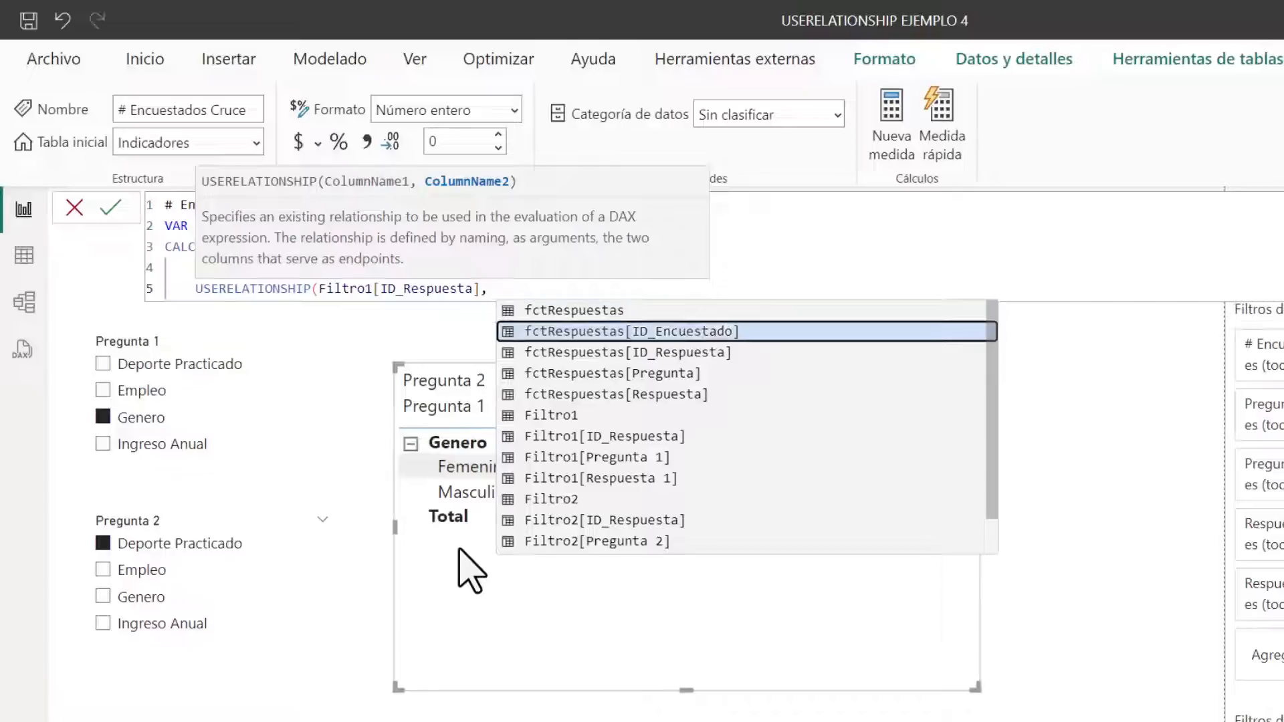
pyautogui.press('Down')
pyautogui.press('Tab')
pyautogui.write(')')
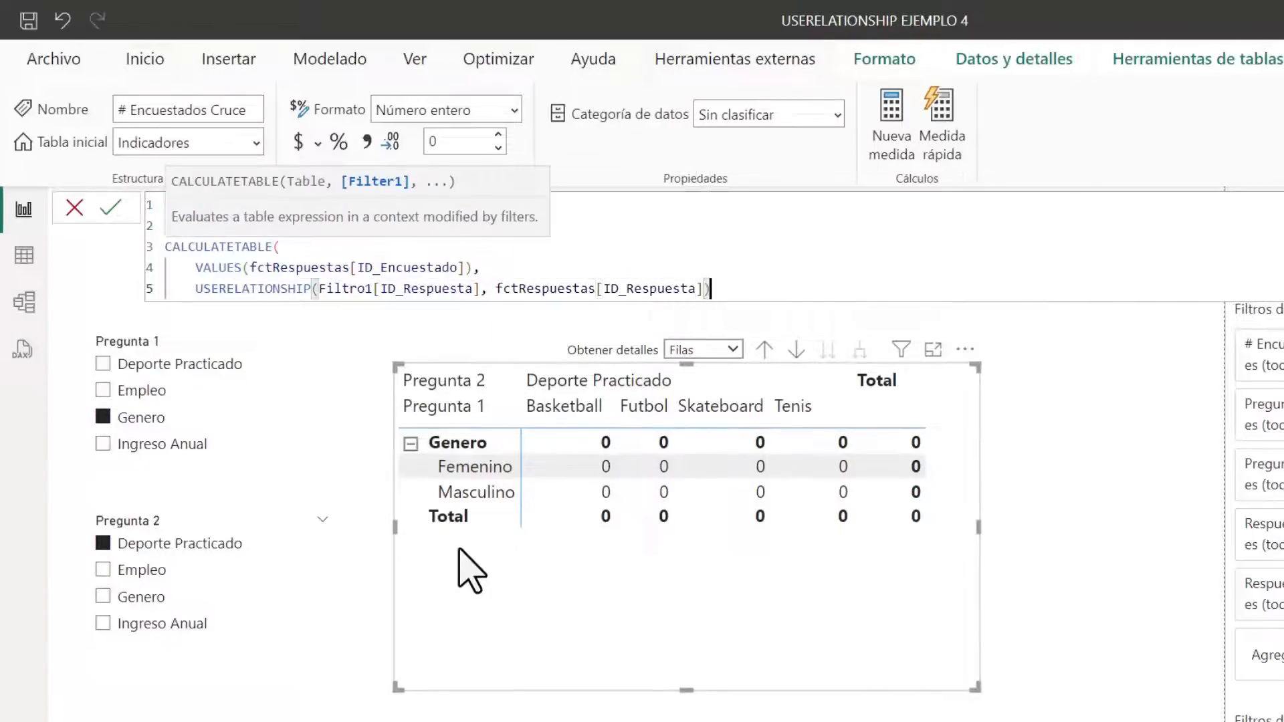
pyautogui.press('Return')
pyautogui.write(')')
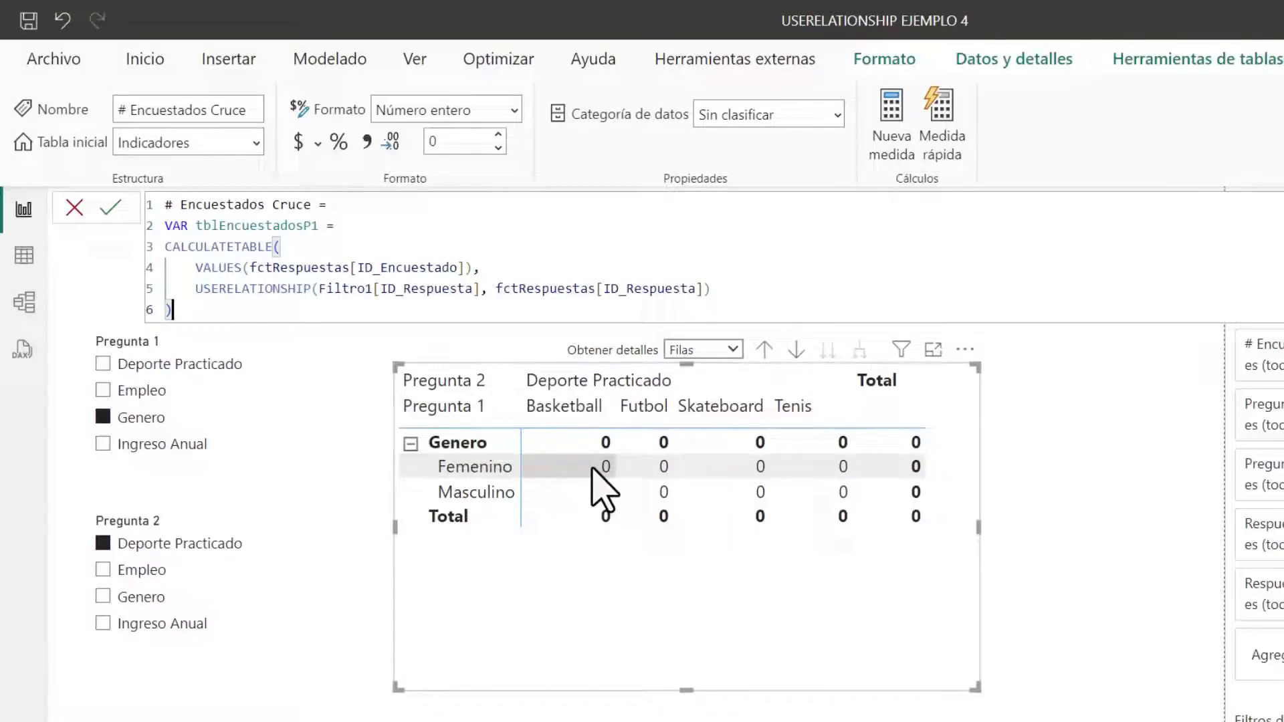
# Declare a second variable named tblEncuestadosP2 below the first table variable
pyautogui.press('Return')
pyautogui.write('V')
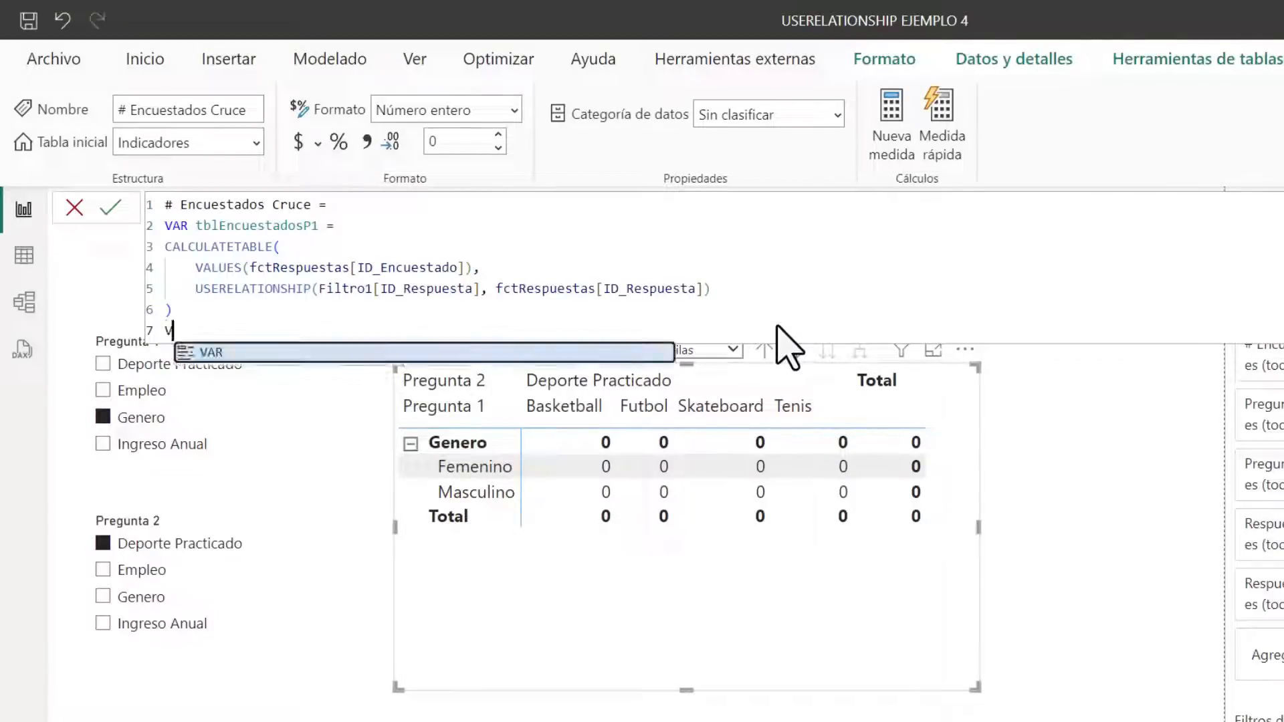
pyautogui.write('AR tbl')
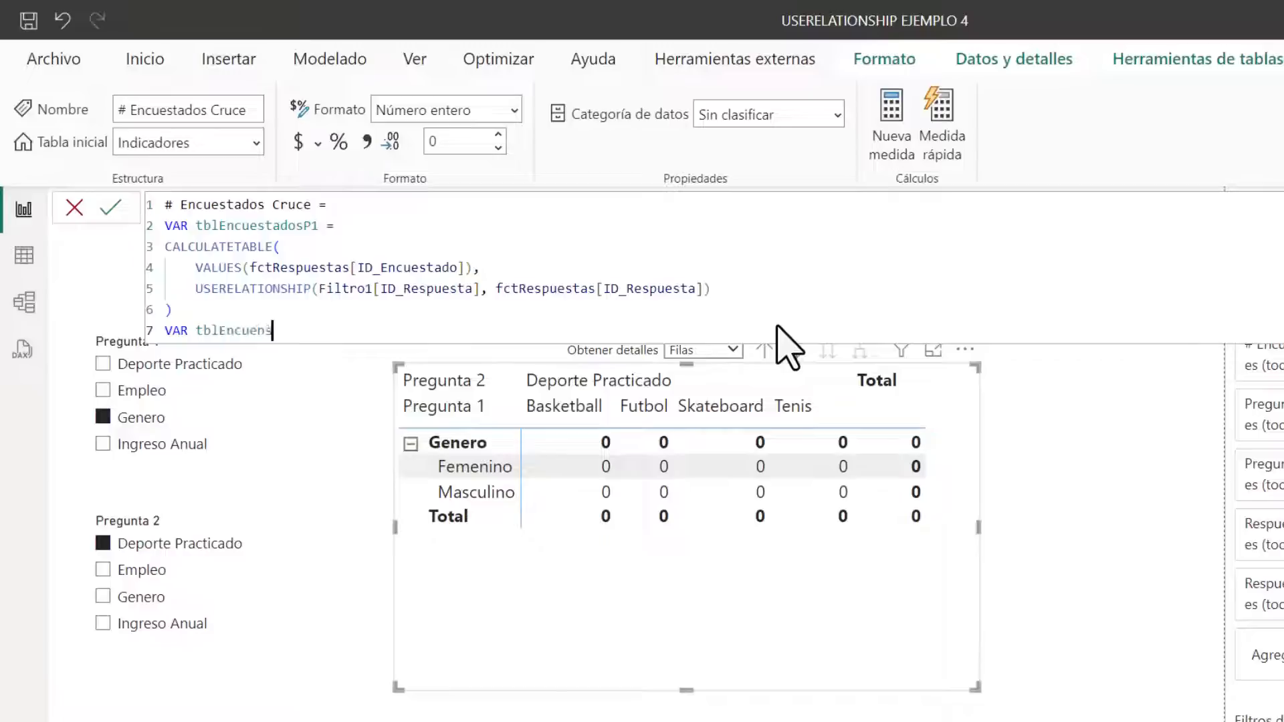
pyautogui.write('EncuestadosP2 =')
pyautogui.press('Return')
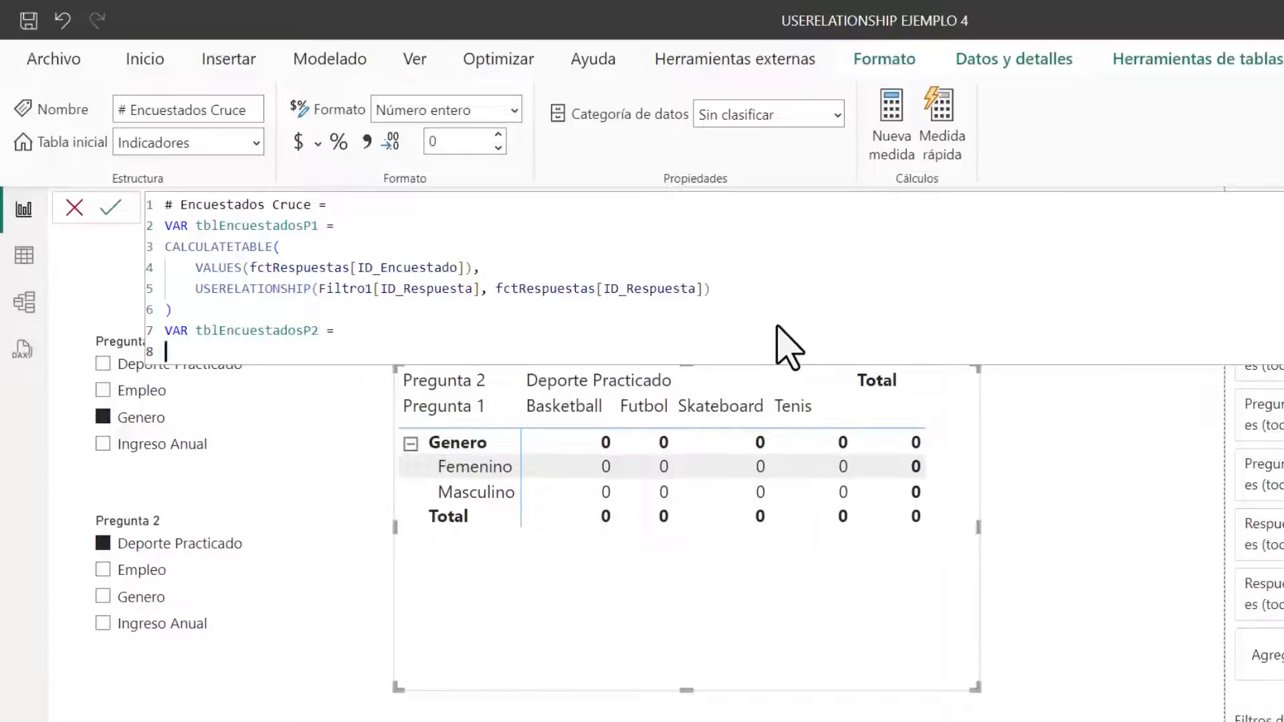
# Define tblEncuestadosP2 with a copy of the first CALCULATETABLE expression, changing its relationship column's table from Filtro1 to Filtro2
pyautogui.moveTo(174, 310)
pyautogui.mouseDown()
pyautogui.moveTo(161, 275)
pyautogui.moveTo(161, 331)
pyautogui.mouseUp()
pyautogui.hotkey('ctrl', 'c')
pyautogui.click(167, 351)
pyautogui.hotkey('ctrl', 'v')
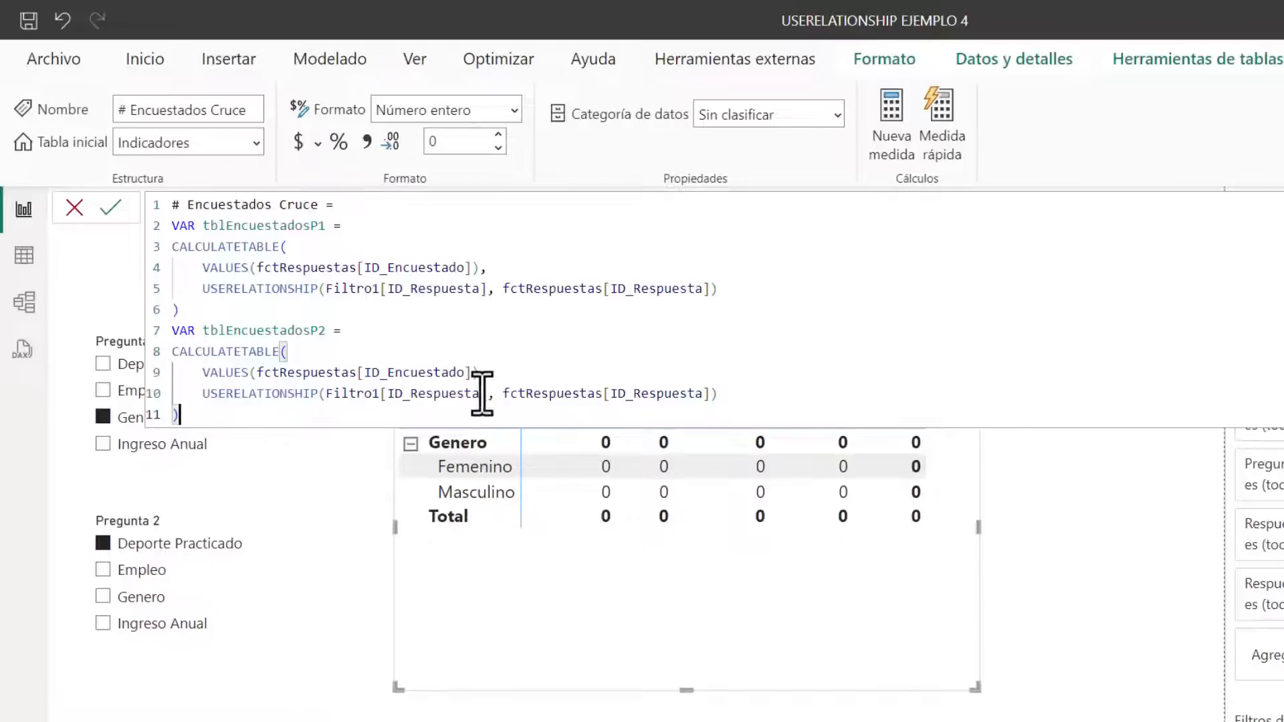
pyautogui.click(379, 394)
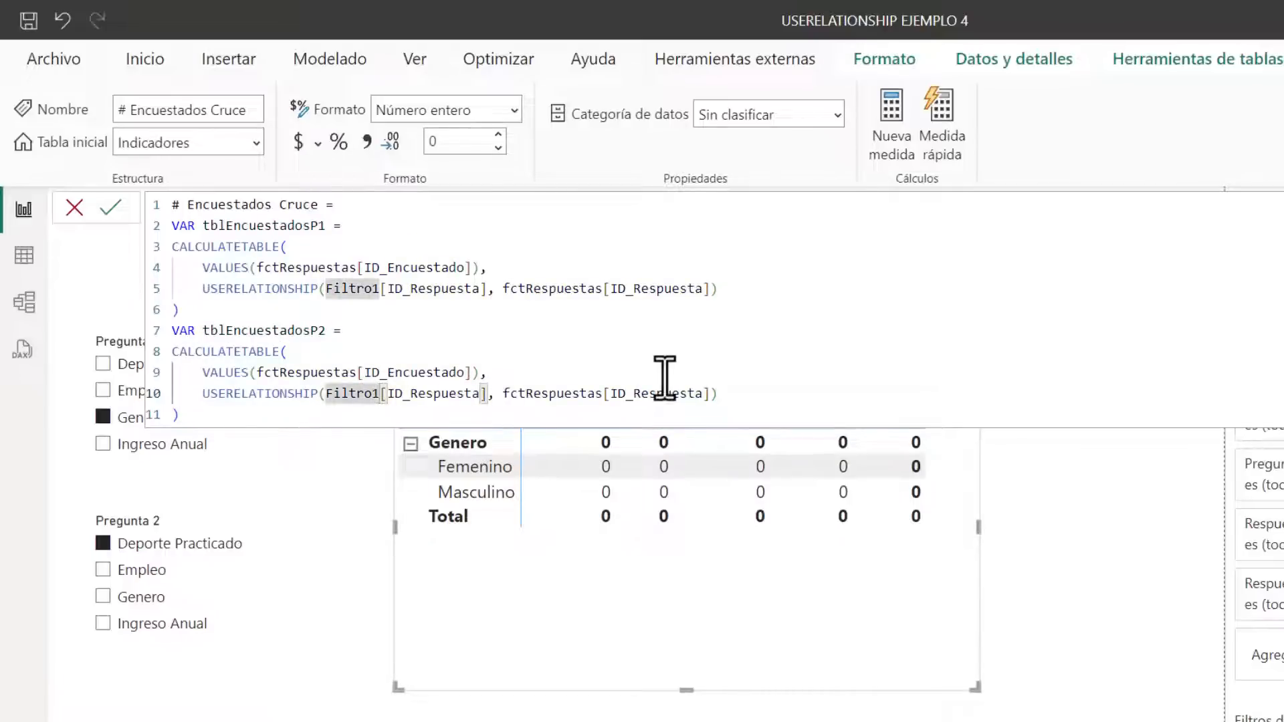
pyautogui.press('BackSpace')
pyautogui.write('2')
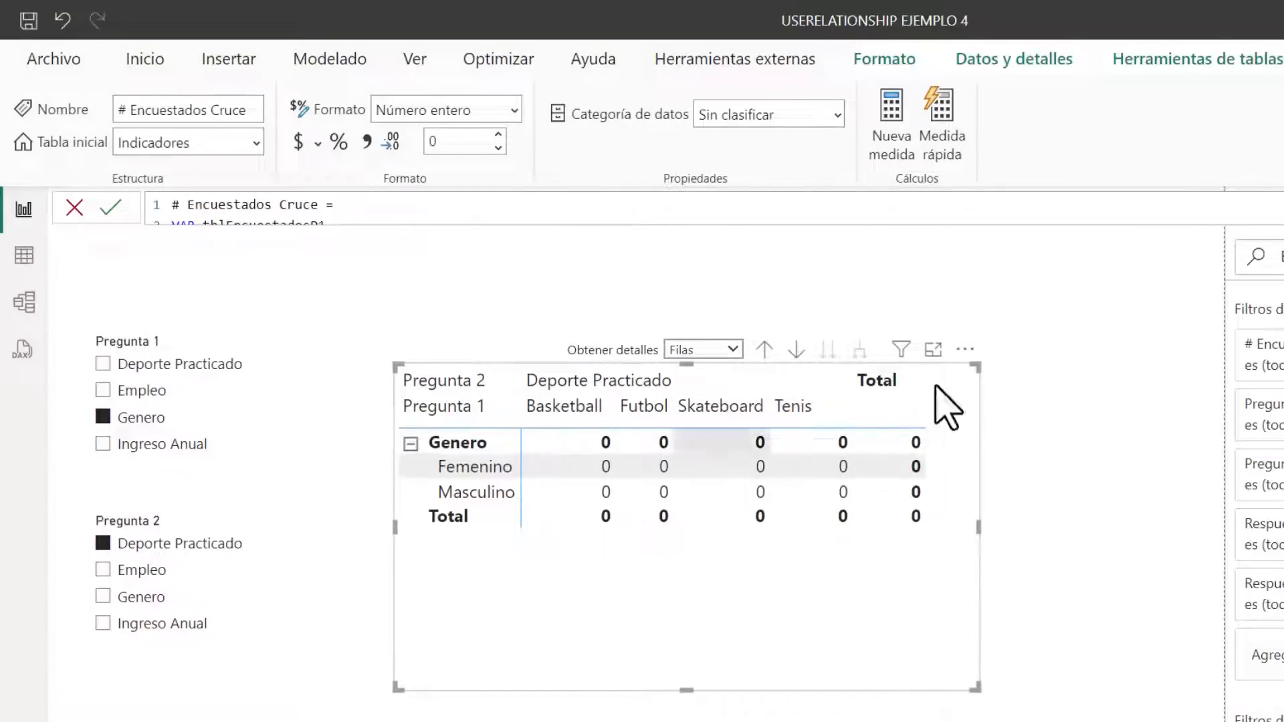
# Declare the variable Resultado after the two table variables and start its definition with CALCULATE
pyautogui.click(1283, 208)
pyautogui.click(188, 415)
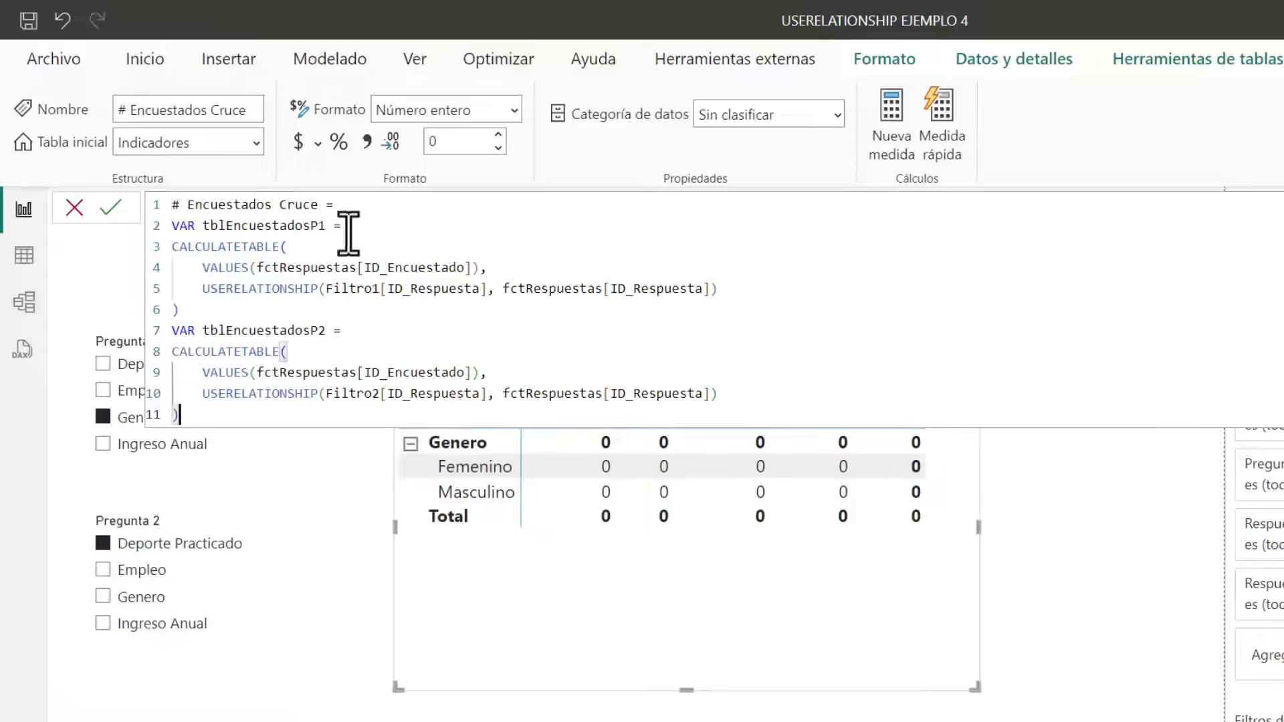
pyautogui.hotkey('shift', 'Return')
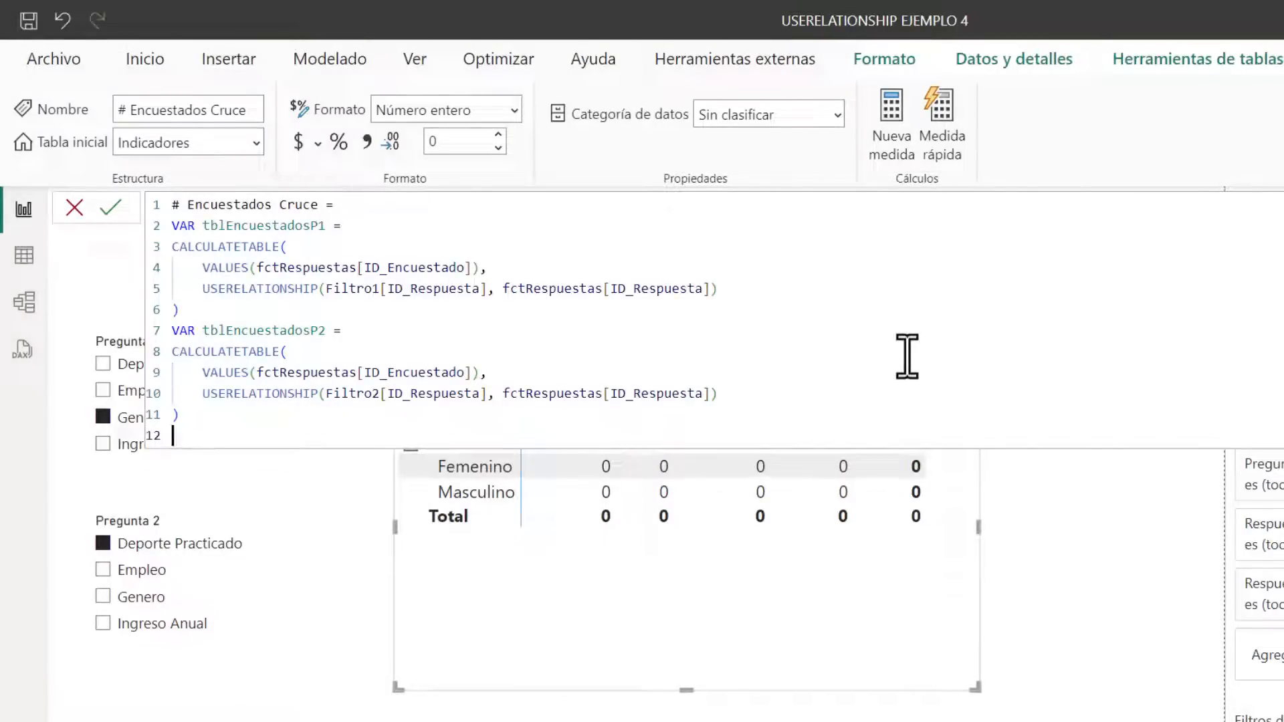
pyautogui.write('VAR ')
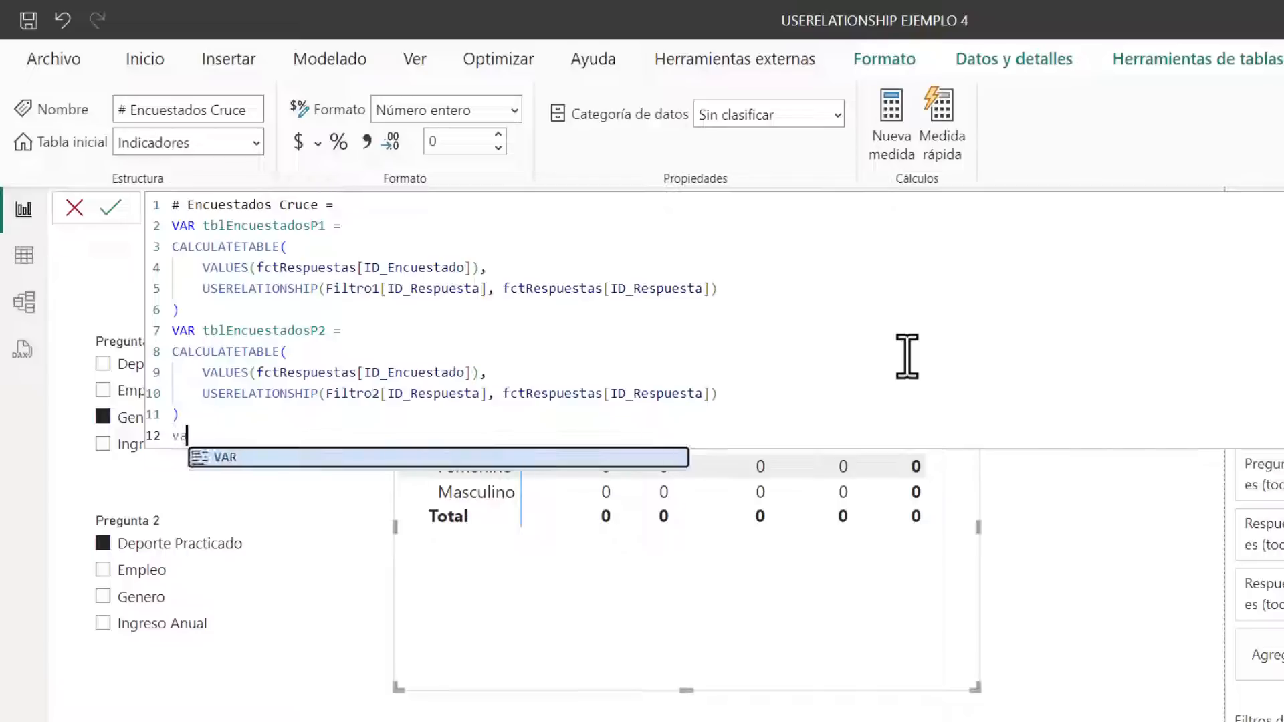
pyautogui.write('Resultado =')
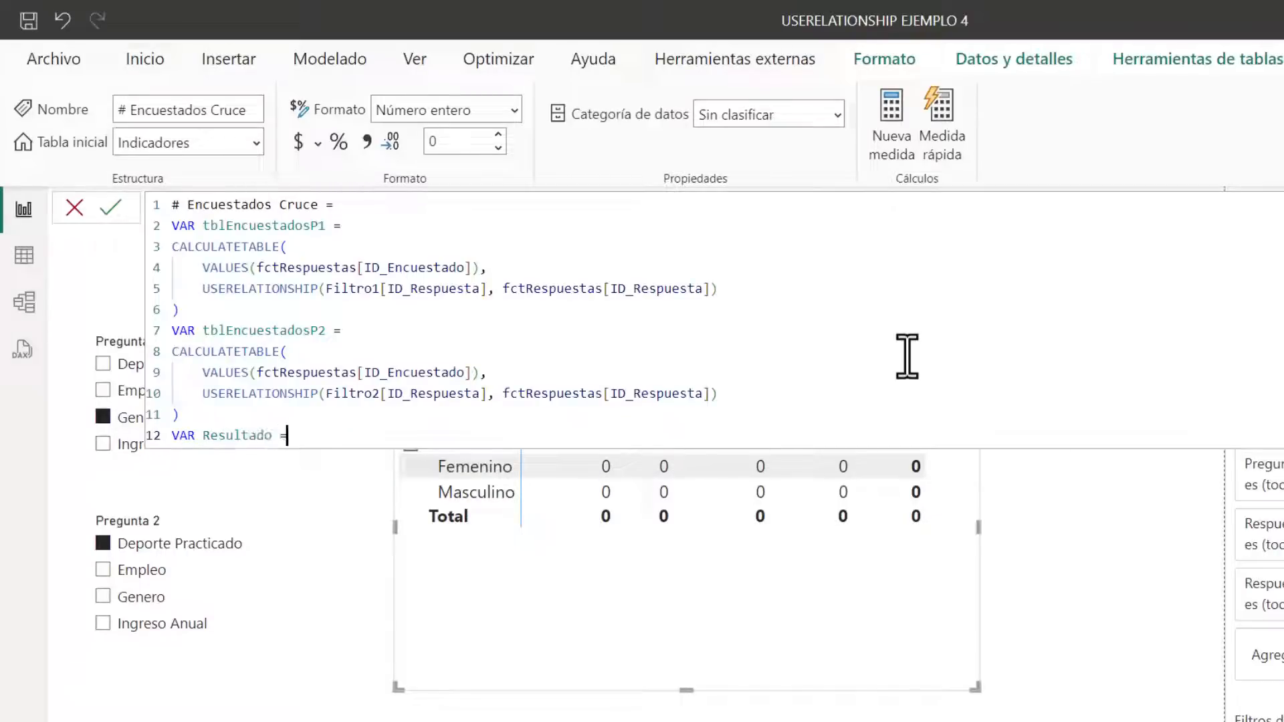
pyautogui.press('Return')
pyautogui.write('C')
pyautogui.press('Tab')
pyautogui.press('Return')
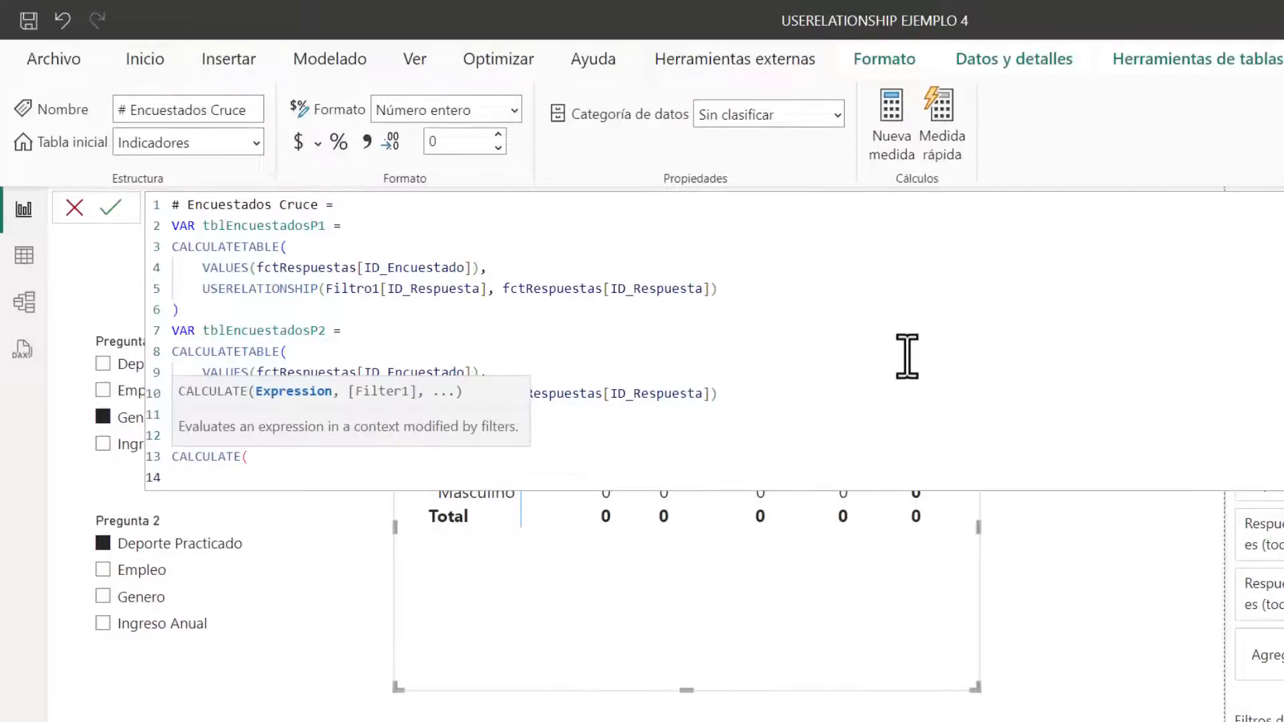
# Set [# Encuestados] as the CALCULATE expression and add tblEncuestadosP1 as its first filter
pyautogui.write('[#')
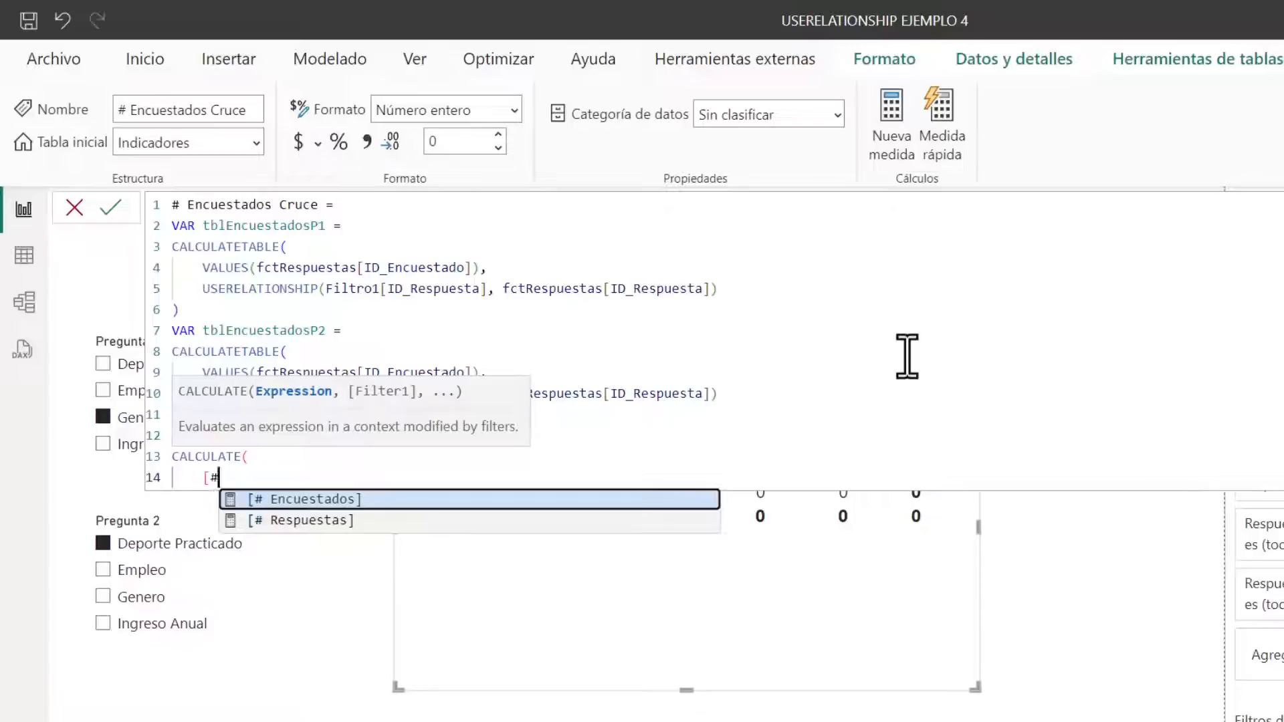
pyautogui.press('Tab')
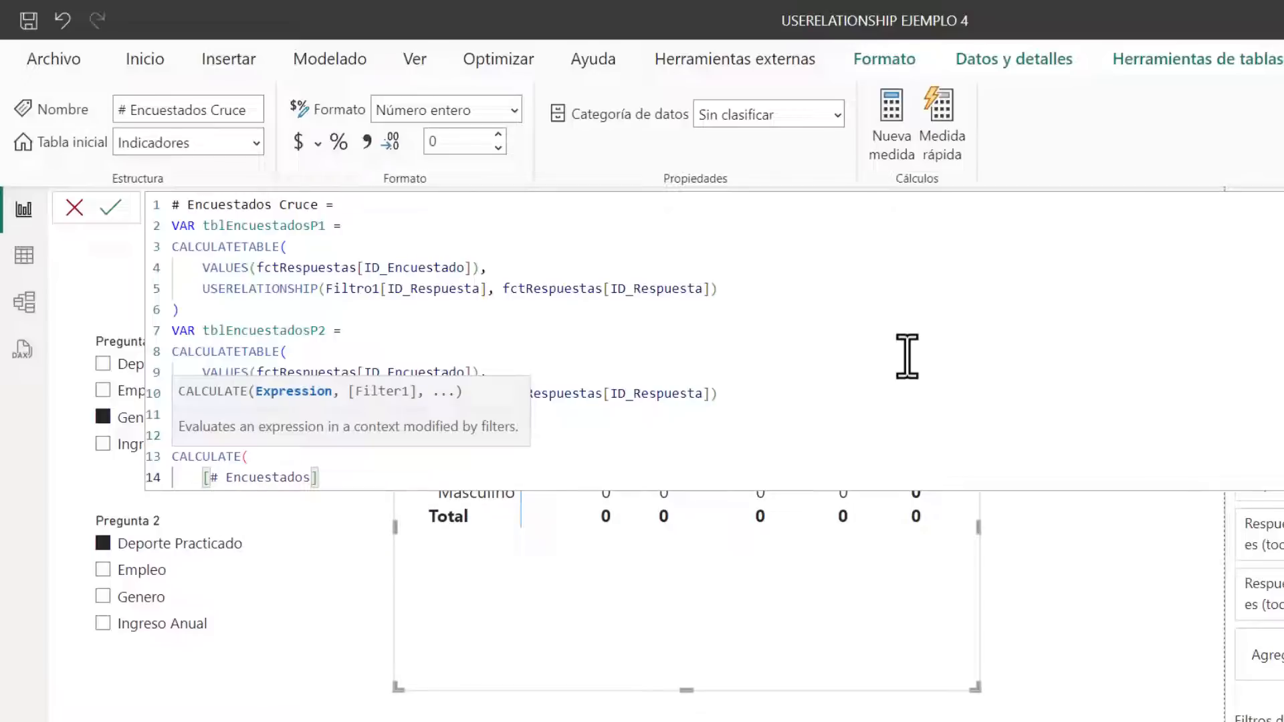
pyautogui.write(',')
pyautogui.hotkey('shift', 'Return')
pyautogui.write('tbl')
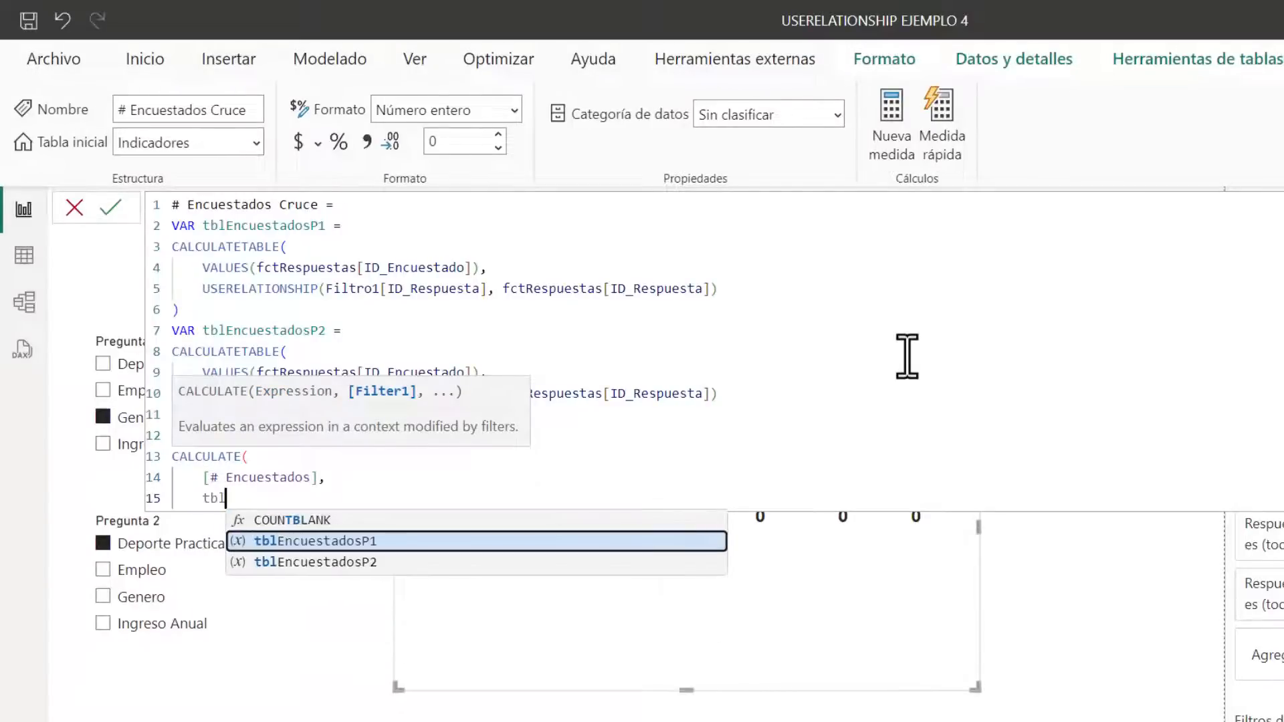
pyautogui.press('Tab')
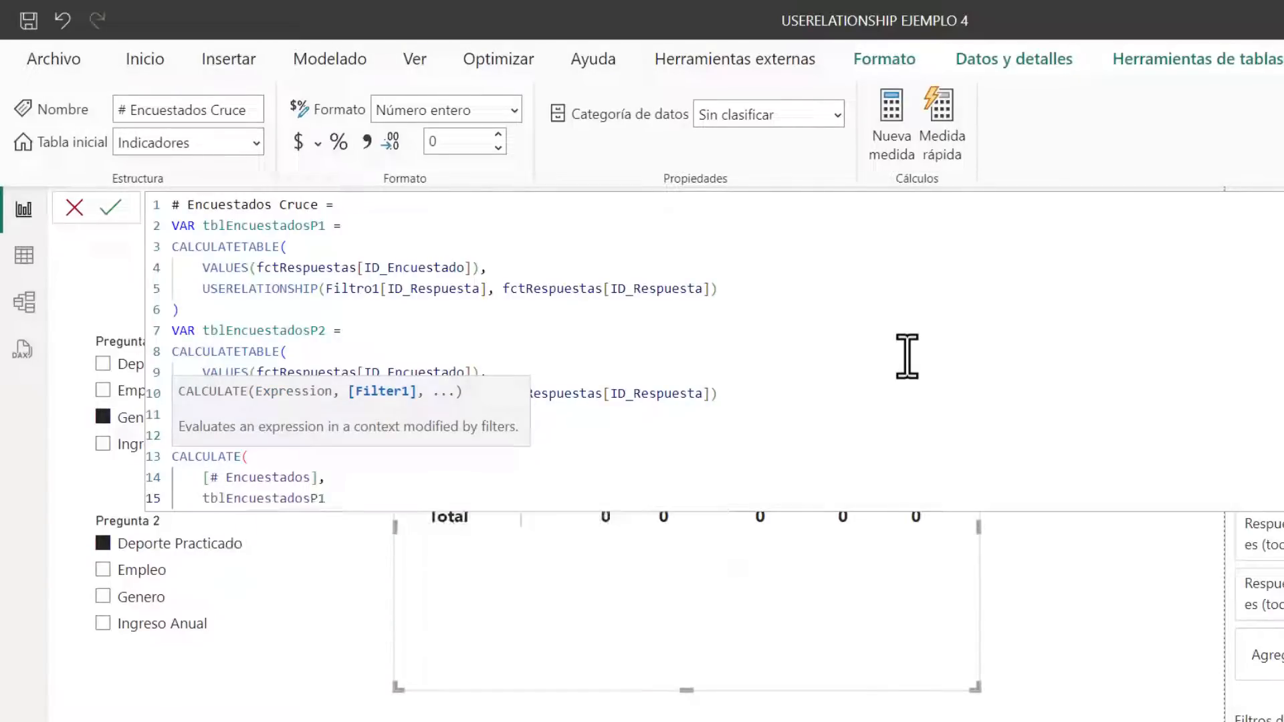
# Add tblEncuestadosP2 as the second filter of the Resultado CALCULATE and close the expression
pyautogui.write(',')
pyautogui.hotkey('shift', 'Return')
pyautogui.write('tbl')
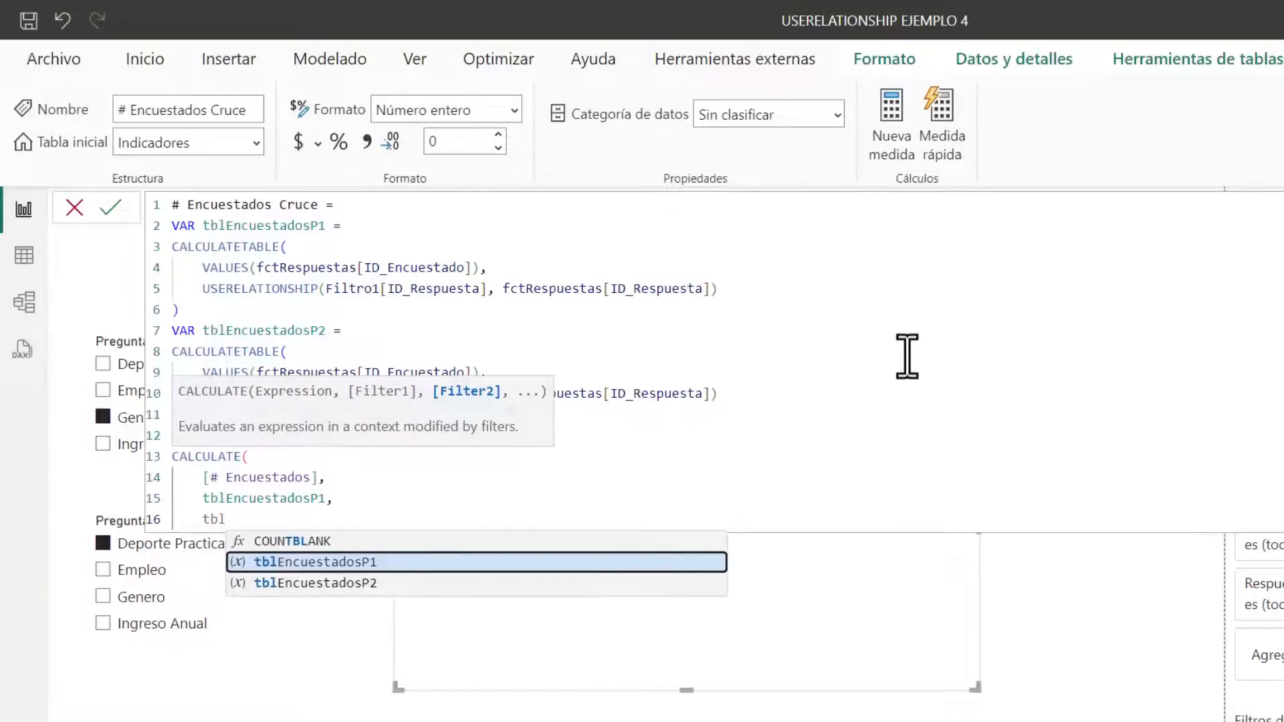
pyautogui.press('Down')
pyautogui.press('Tab')
pyautogui.hotkey('shift', 'Return')
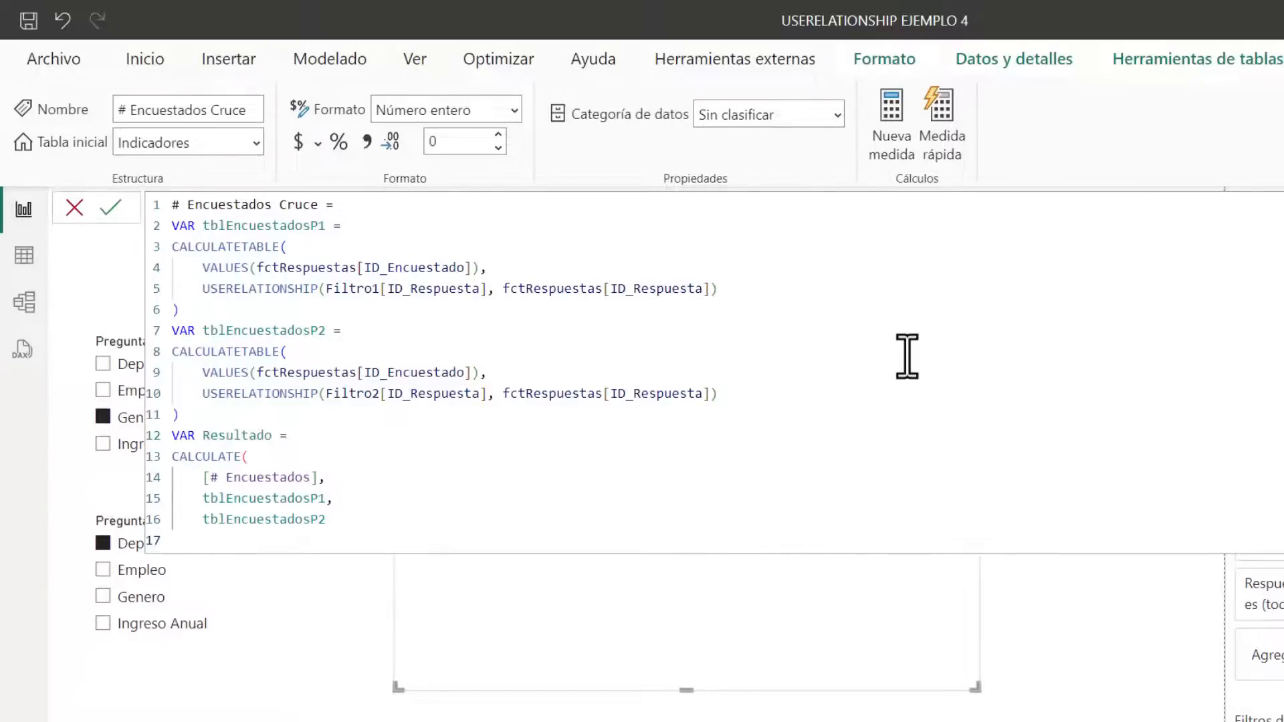
pyautogui.write(')')
# Examine how the two table variables are defined and used as filters in the Resultado CALCULATE
pyautogui.moveTo(201, 499); pyautogui.dragTo(324, 498)
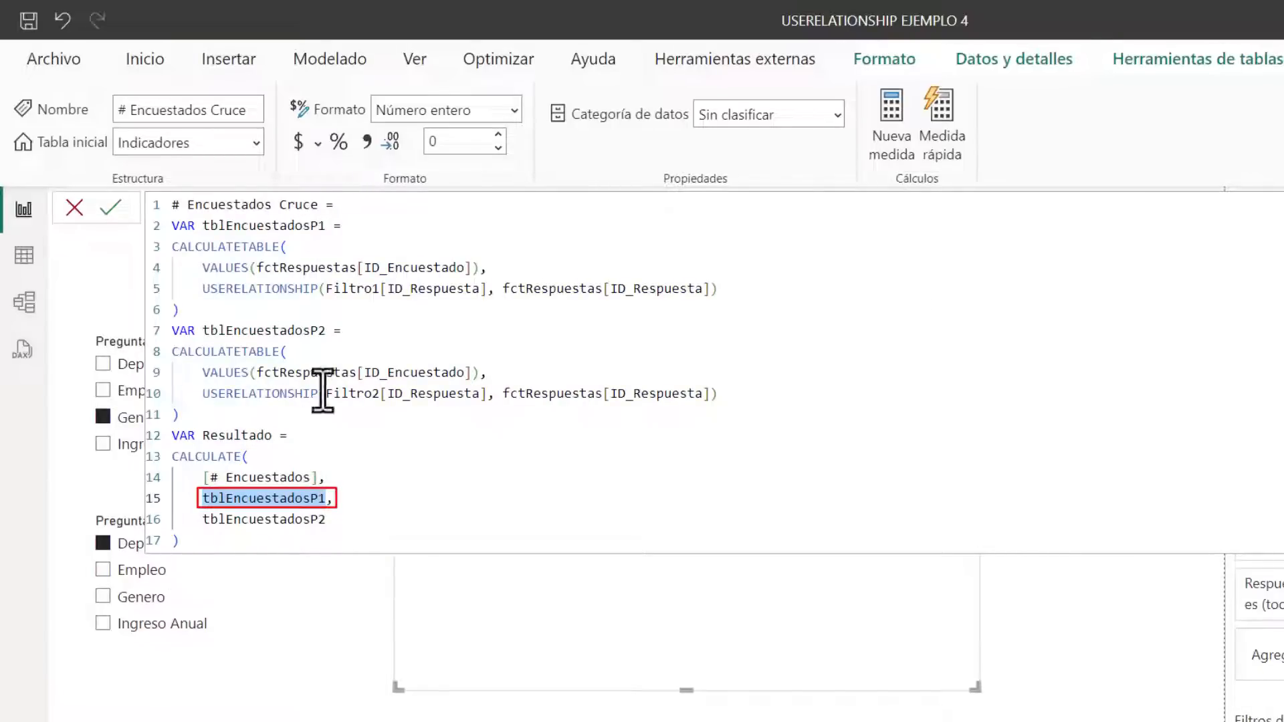
pyautogui.moveTo(199, 520); pyautogui.dragTo(356, 521)
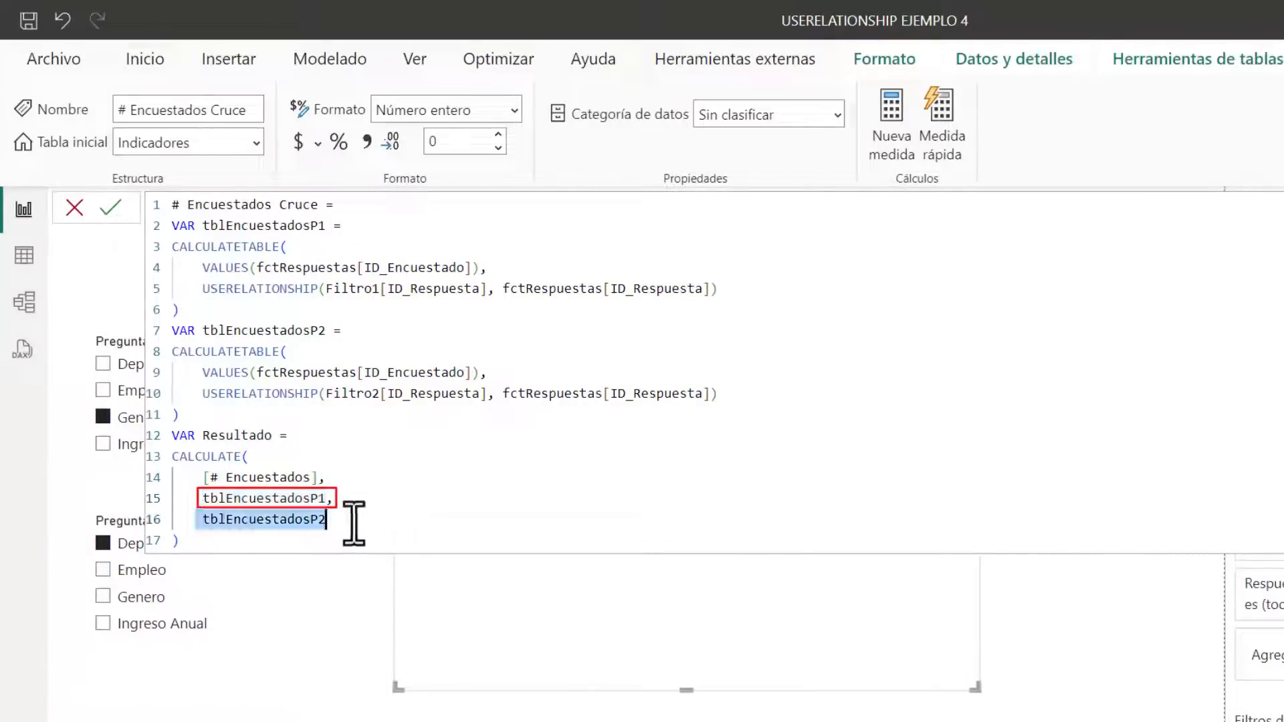
pyautogui.moveTo(203, 328); pyautogui.dragTo(253, 415)
pyautogui.click(253, 418)
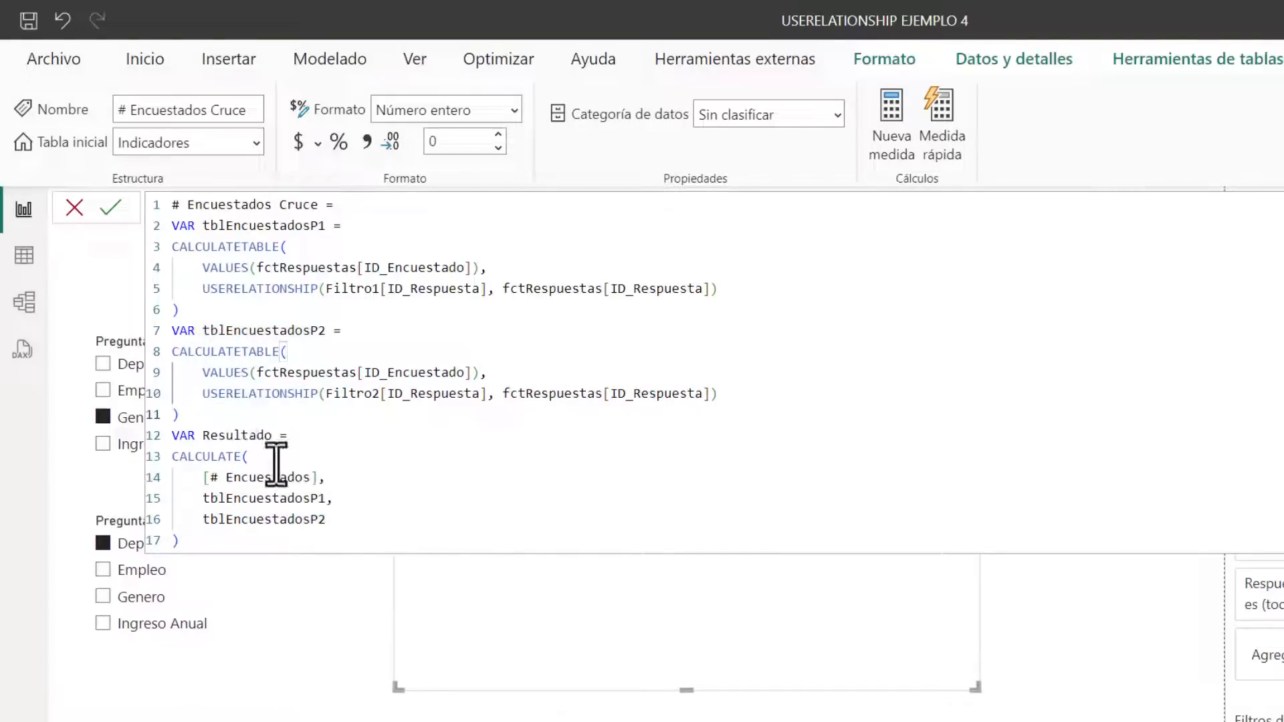
pyautogui.click(1281, 206)
pyautogui.click(1280, 206)
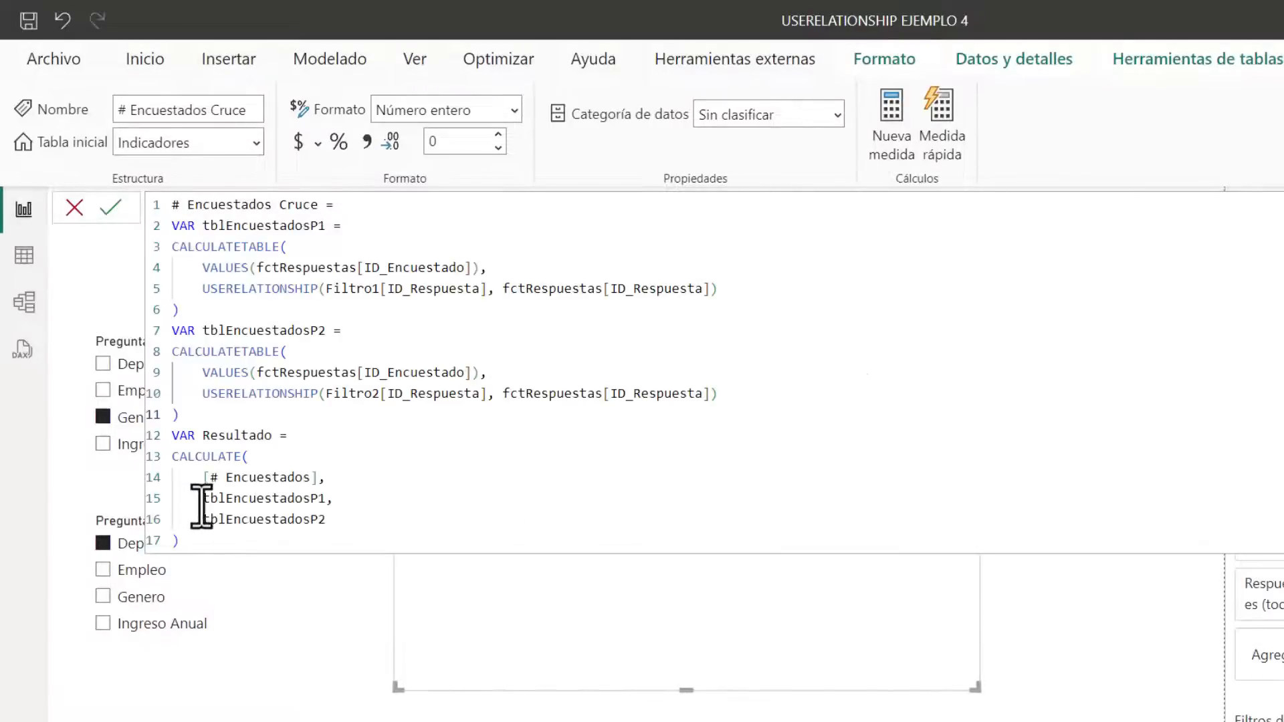
pyautogui.moveTo(202, 499); pyautogui.dragTo(363, 533)
pyautogui.click(363, 532)
# Finish the # Encuestados Cruce measure with RETURN Resultado and commit it
pyautogui.click(216, 540)
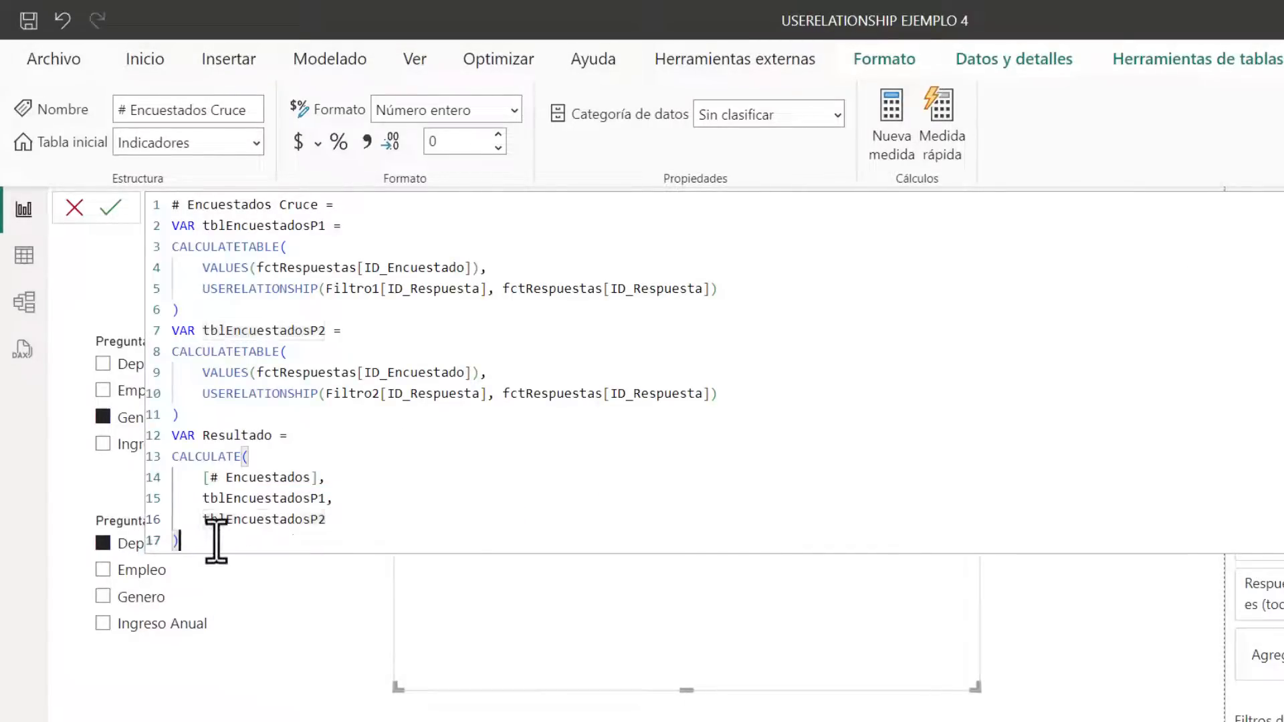
pyautogui.press('Return')
pyautogui.write('RETURN Resultado')
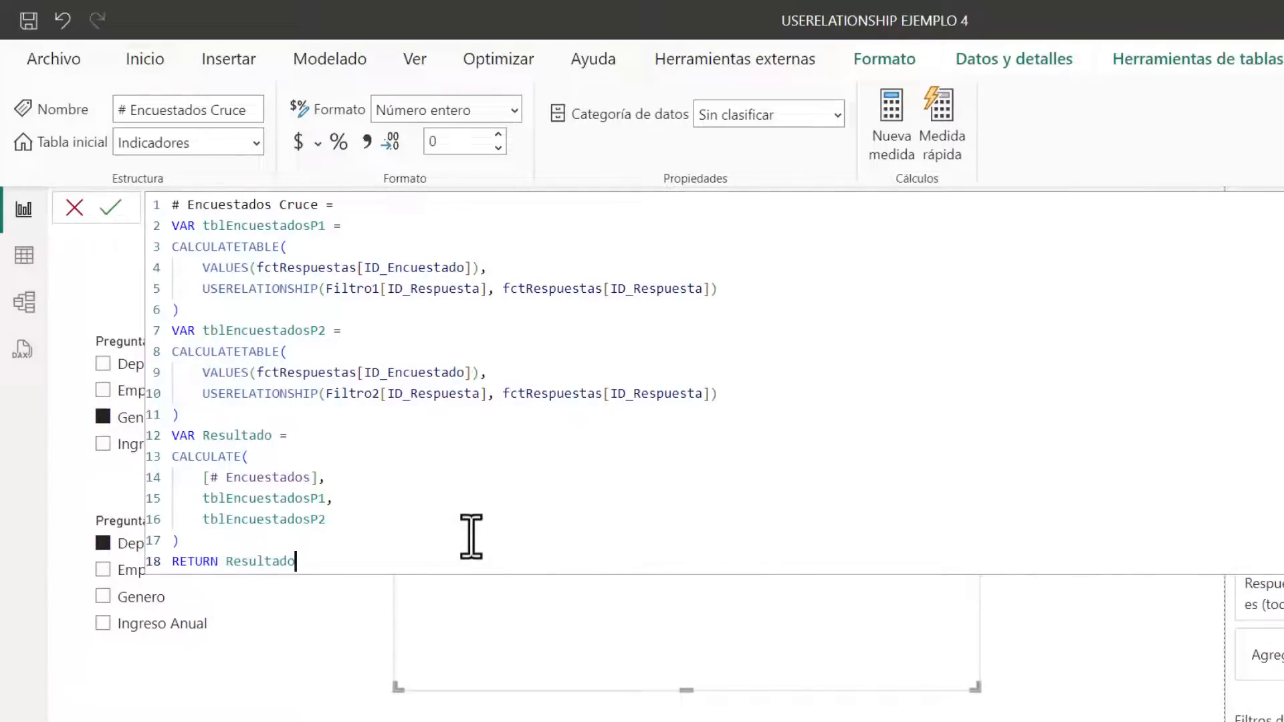
pyautogui.press('Return')
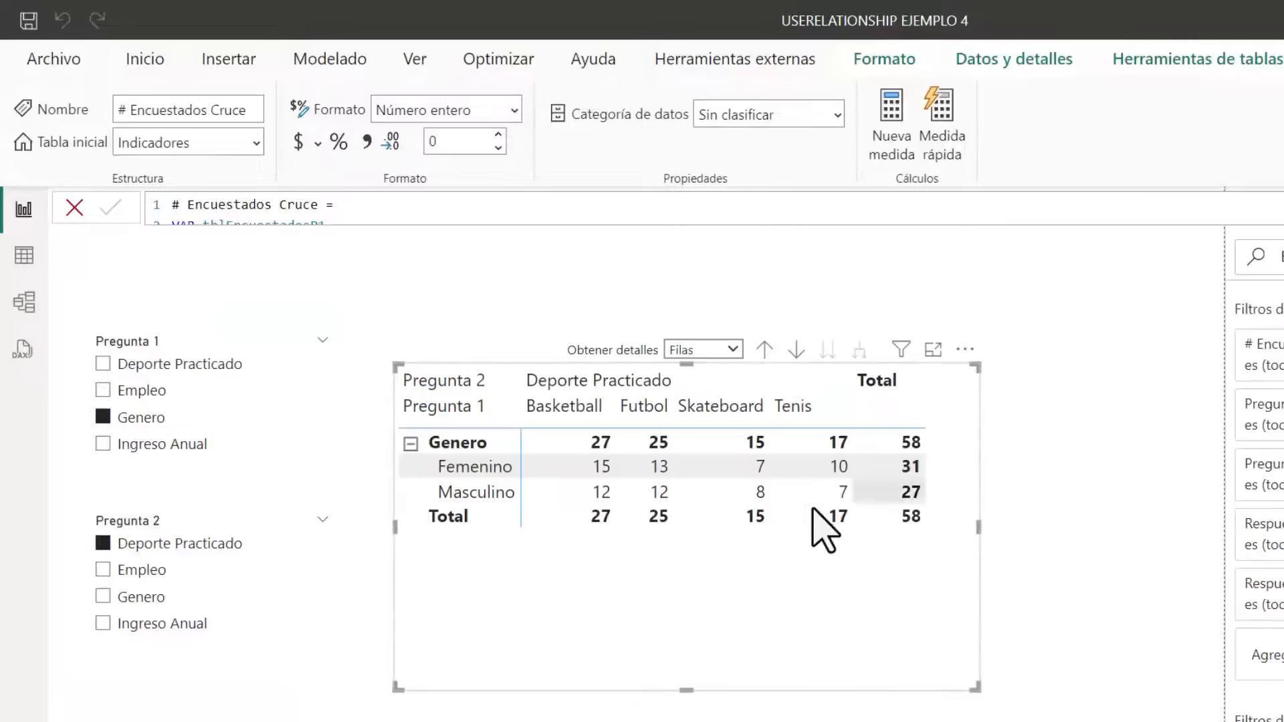
pyautogui.click(1091, 525)
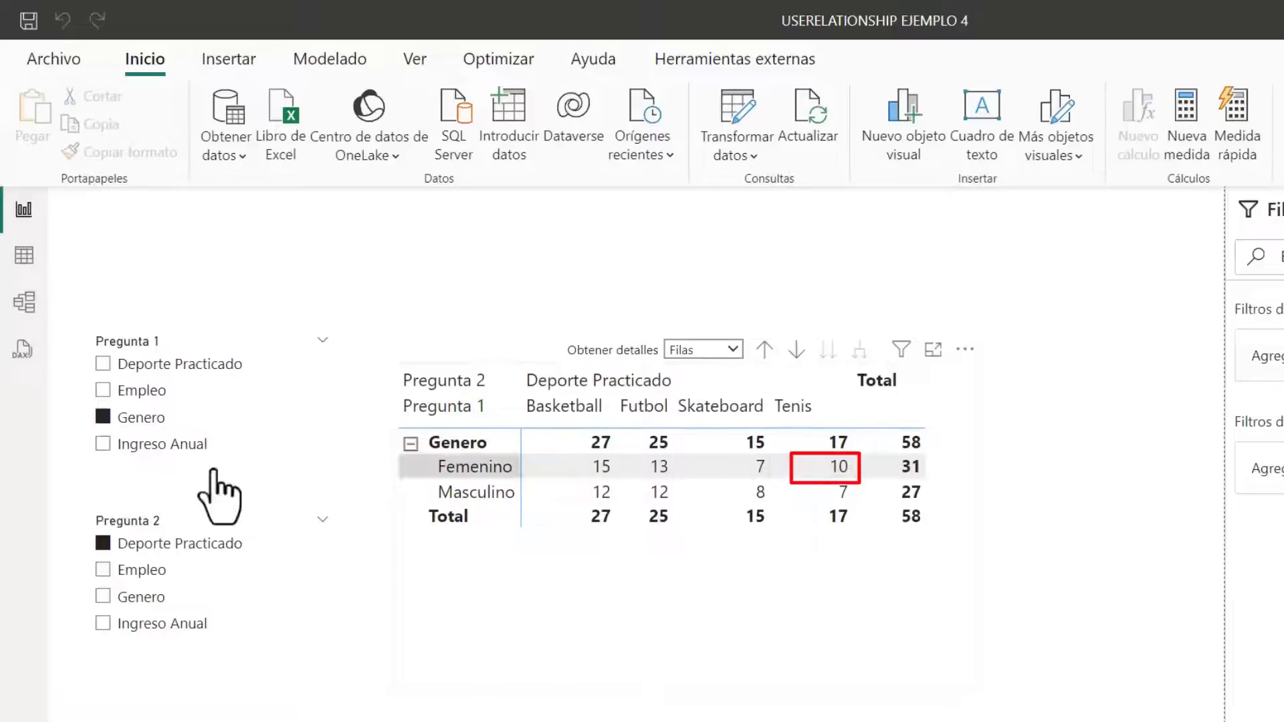
# Filter Pregunta 1 to Empleo, Genero and Ingreso Anual, and widen the matrix slightly
pyautogui.click(107, 391)
pyautogui.click(818, 672)
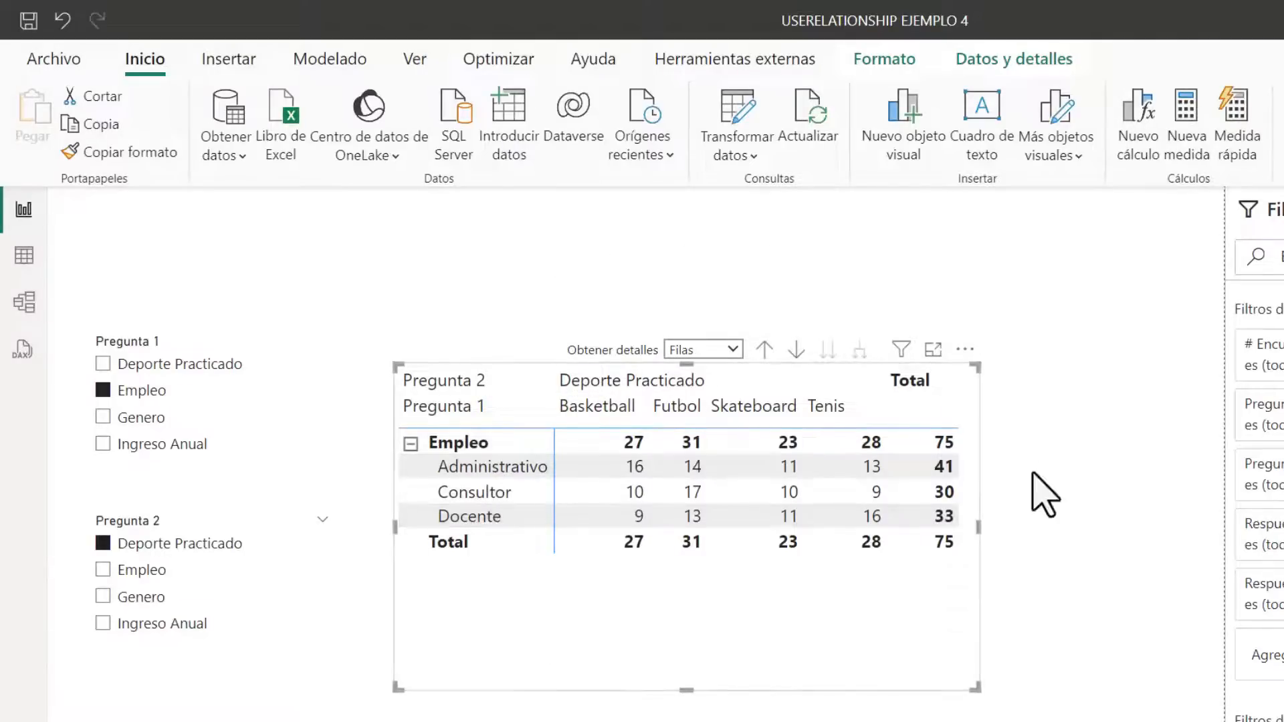
pyautogui.moveTo(978, 526); pyautogui.dragTo(996, 529)
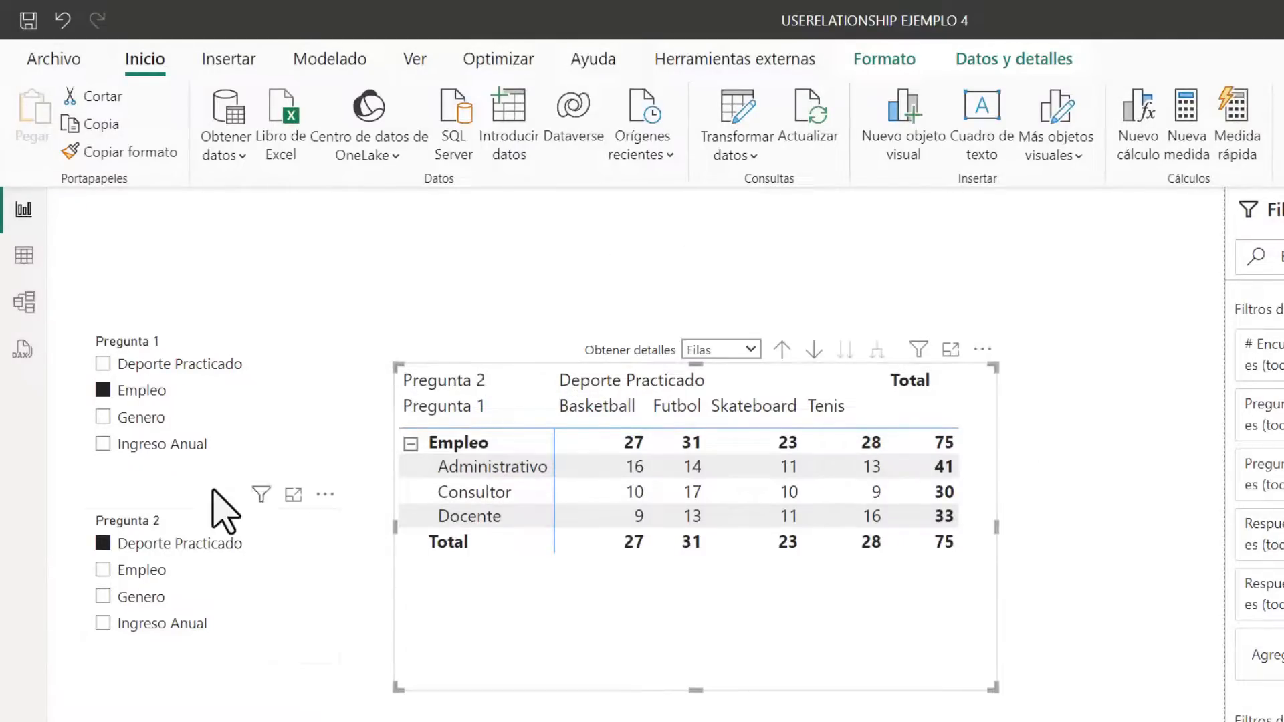
pyautogui.click(104, 417)
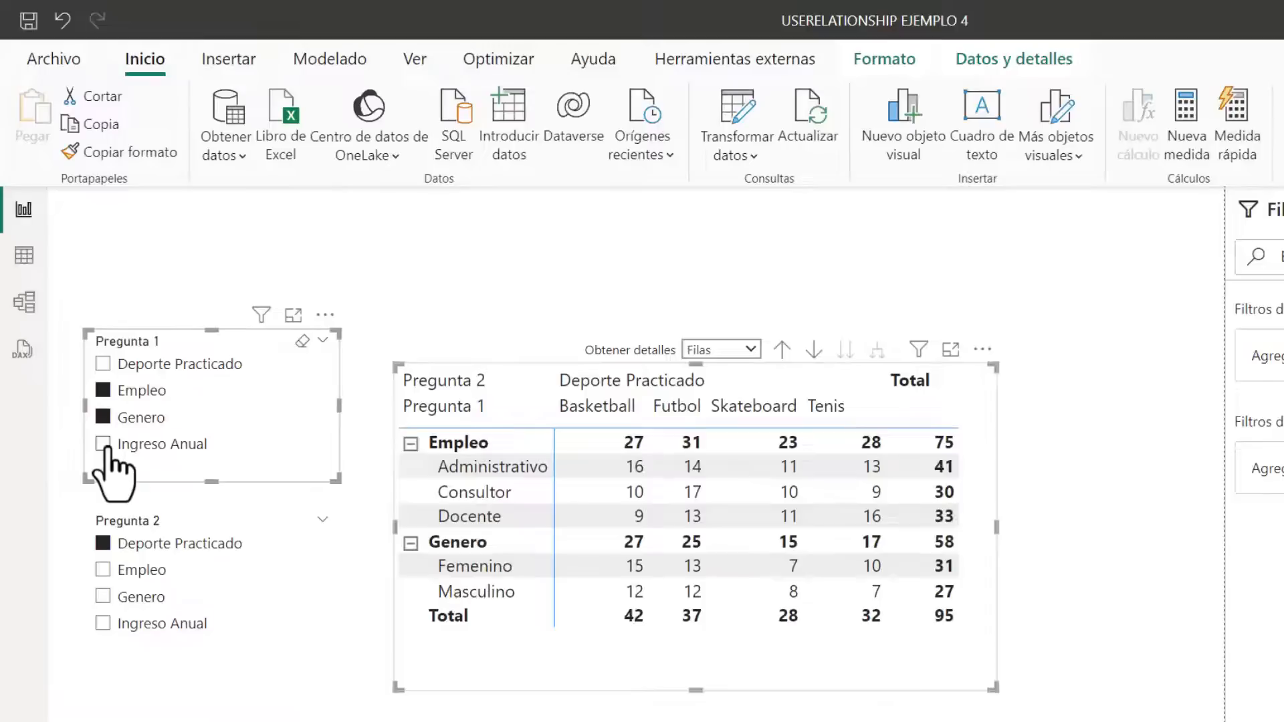
pyautogui.click(104, 444)
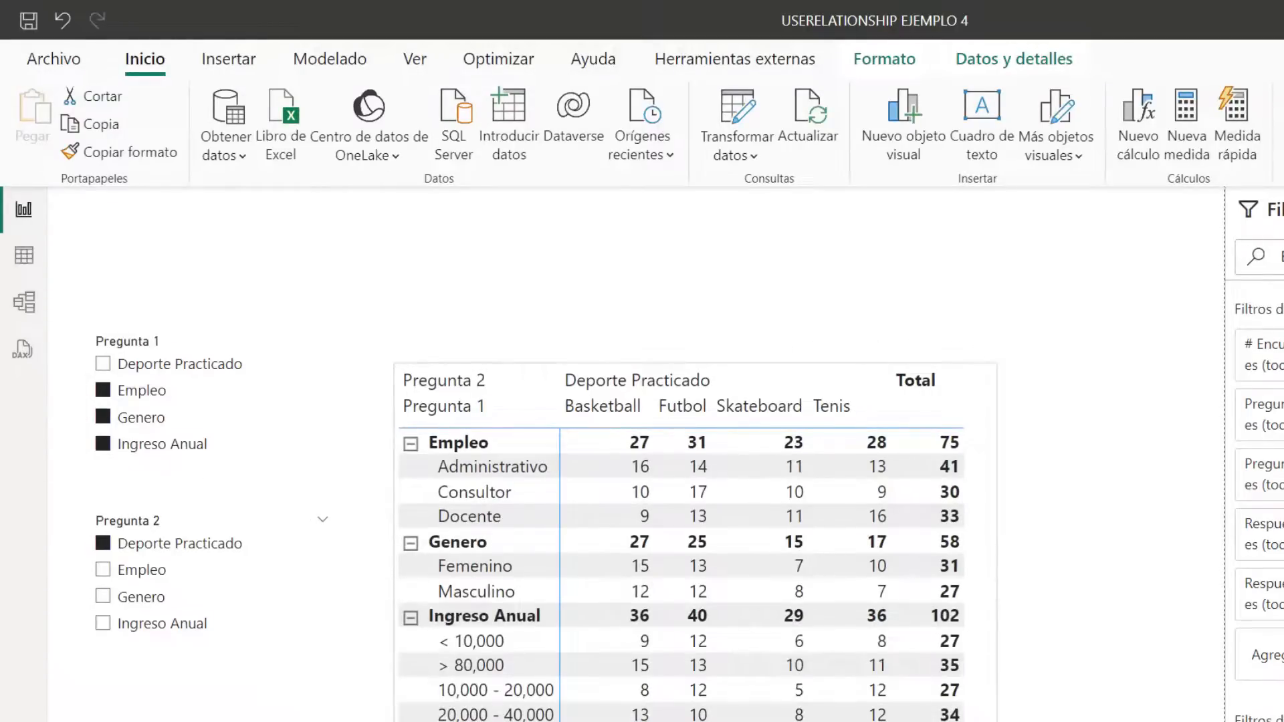